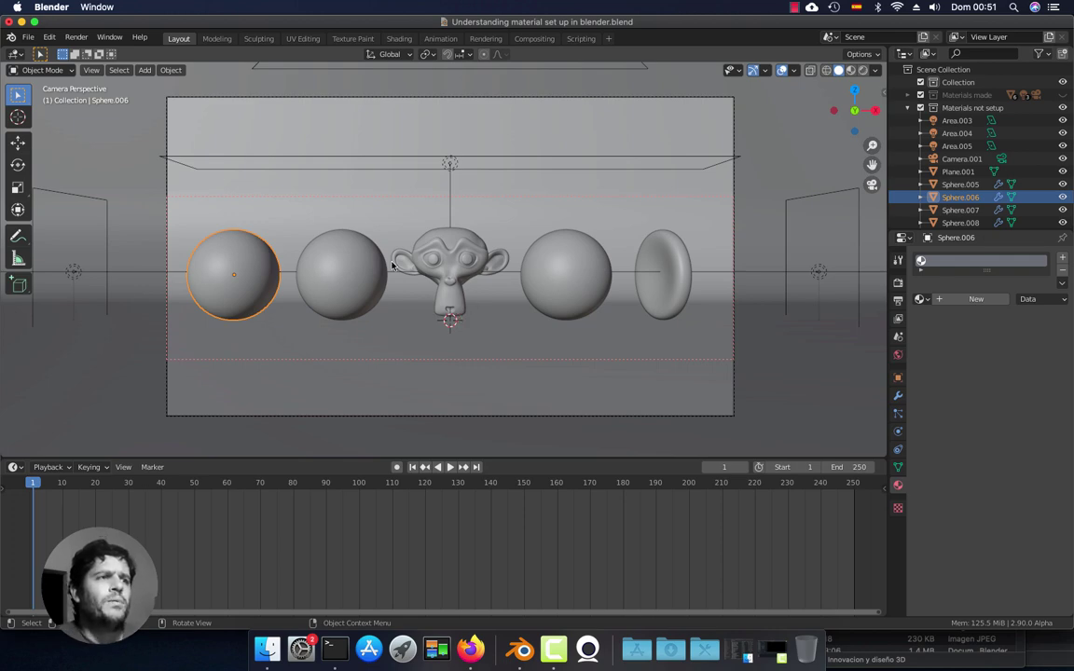
- Inspect the studio scene and its spheres from an angled view, and return to the camera view
scroll(298, 244, "down", 3)
middle_click_drag(327, 230, 429, 294)
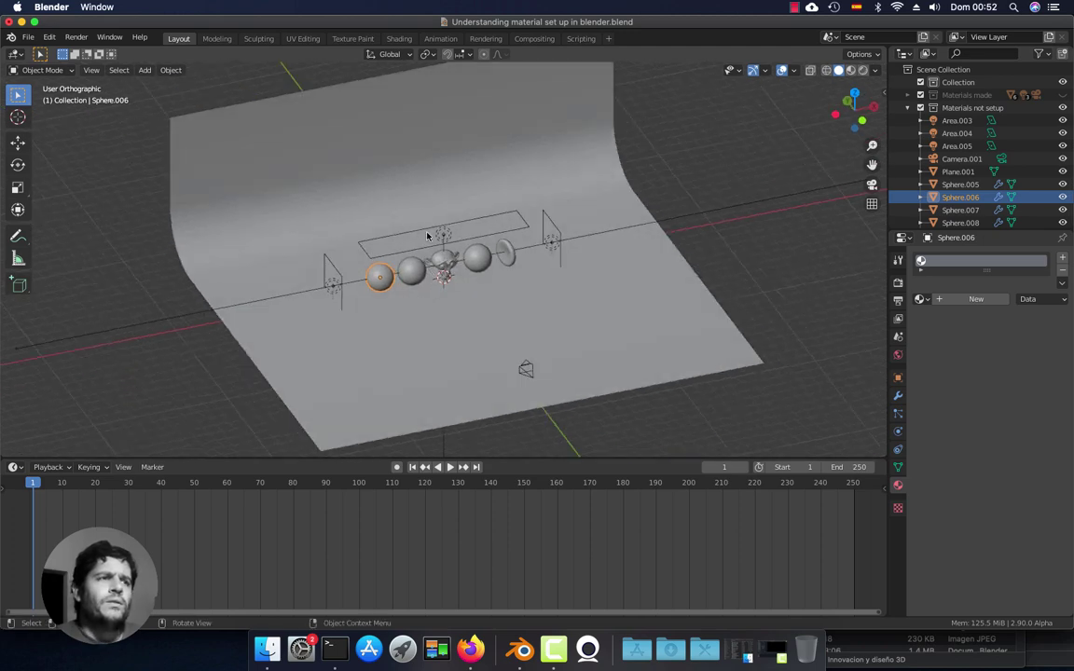
middle_click_drag(413, 220, 413, 289)
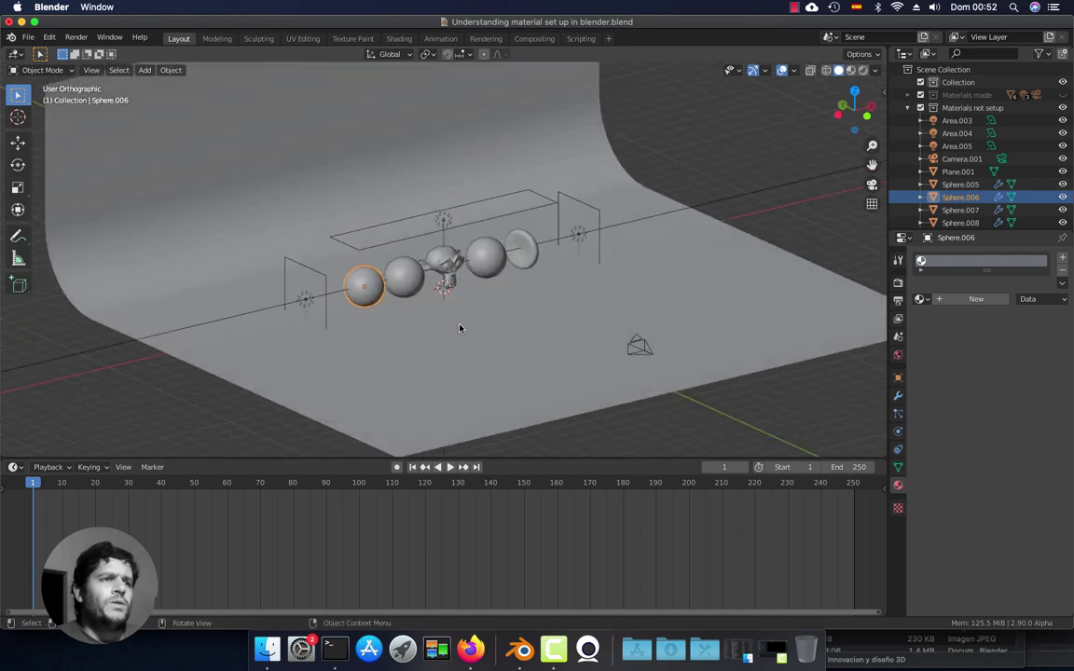
left_click(382, 292)
left_click(359, 275)
left_click(406, 271)
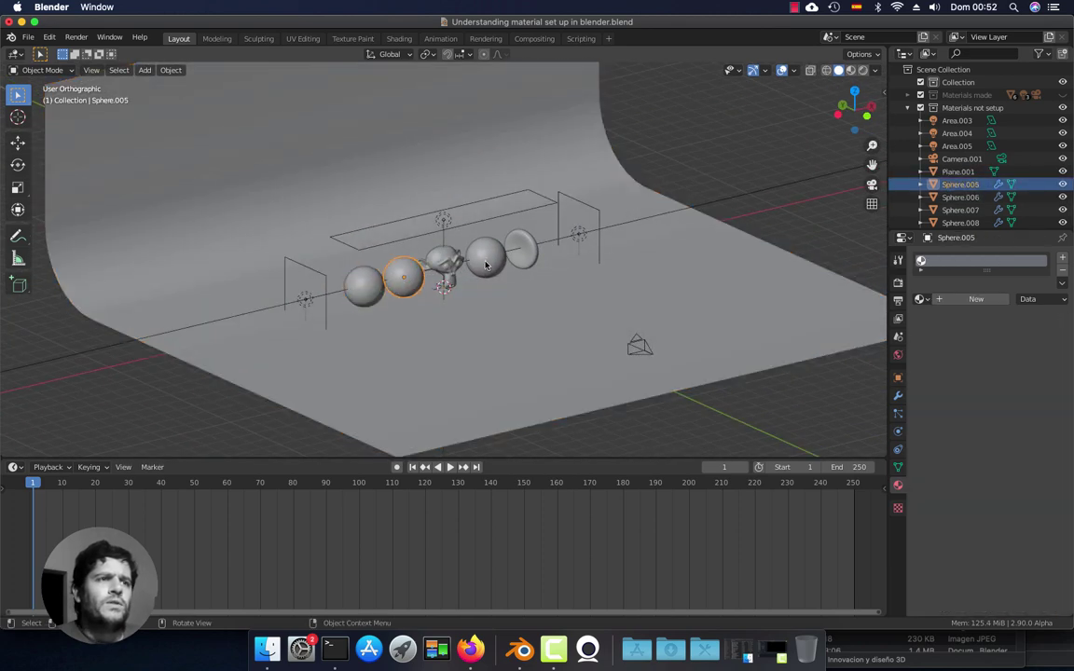
left_click(477, 247)
scroll(458, 284, "up", 4)
key("KP_0")
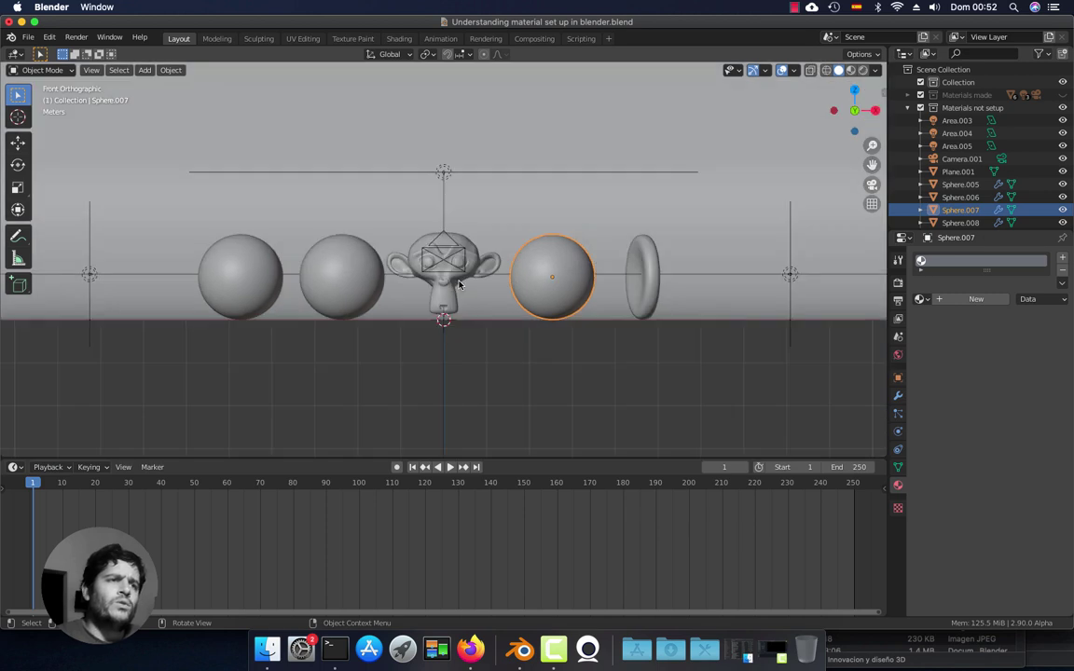
scroll(446, 276, "up", 2)
middle_click_drag(445, 276, 507, 275, "shift")
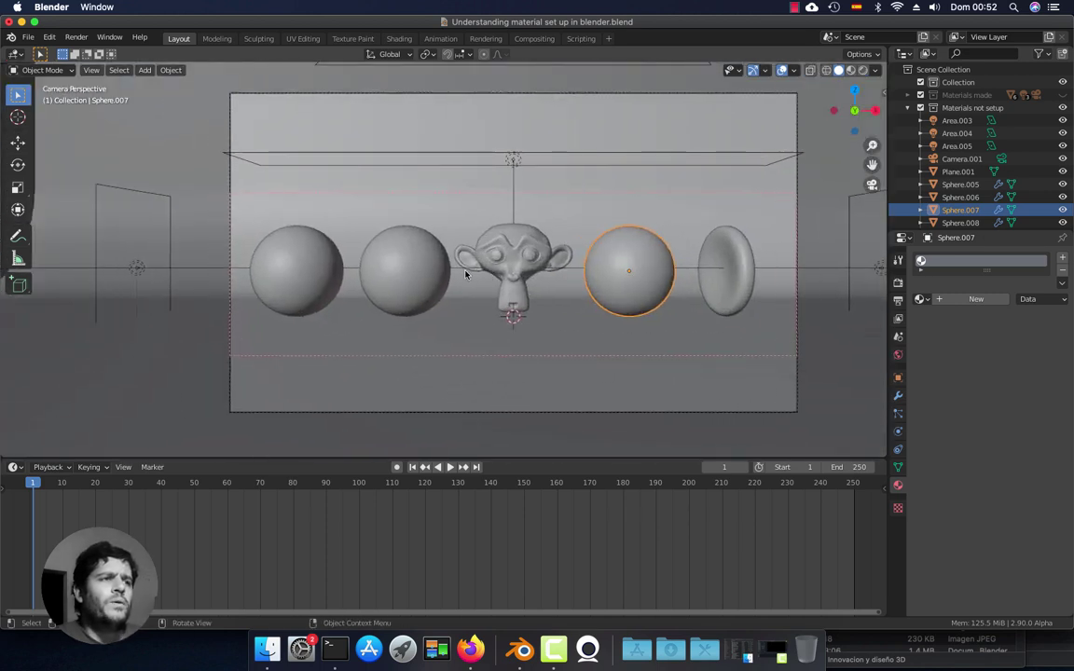
- Select the leftmost sphere and replace the timeline with a taller Shader Editor
left_click(302, 276)
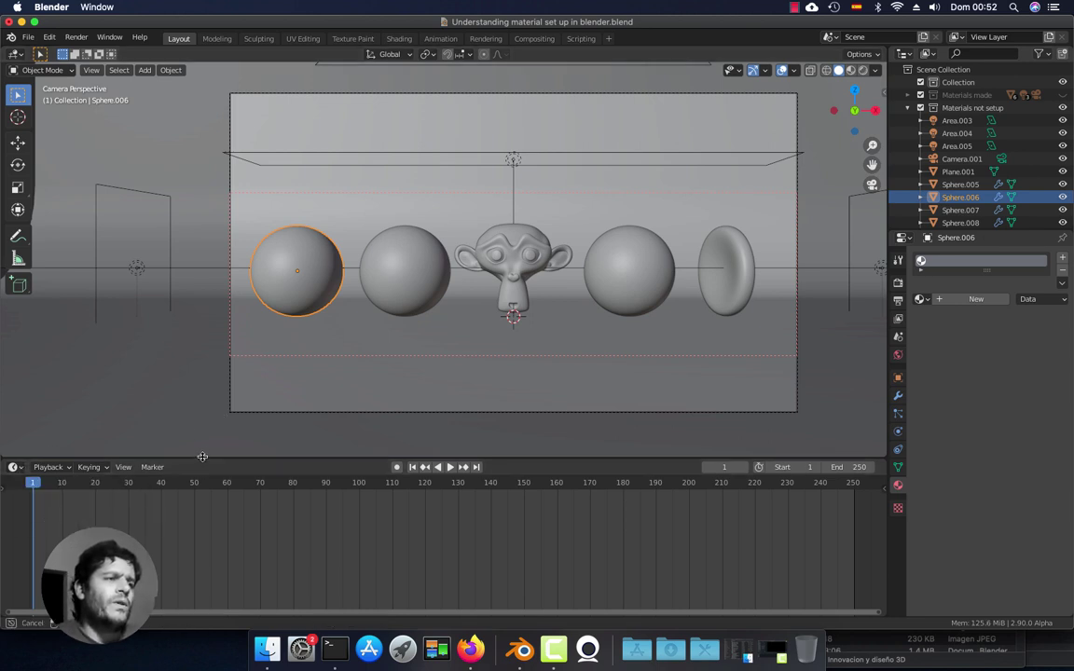
left_click_drag(201, 457, 211, 409)
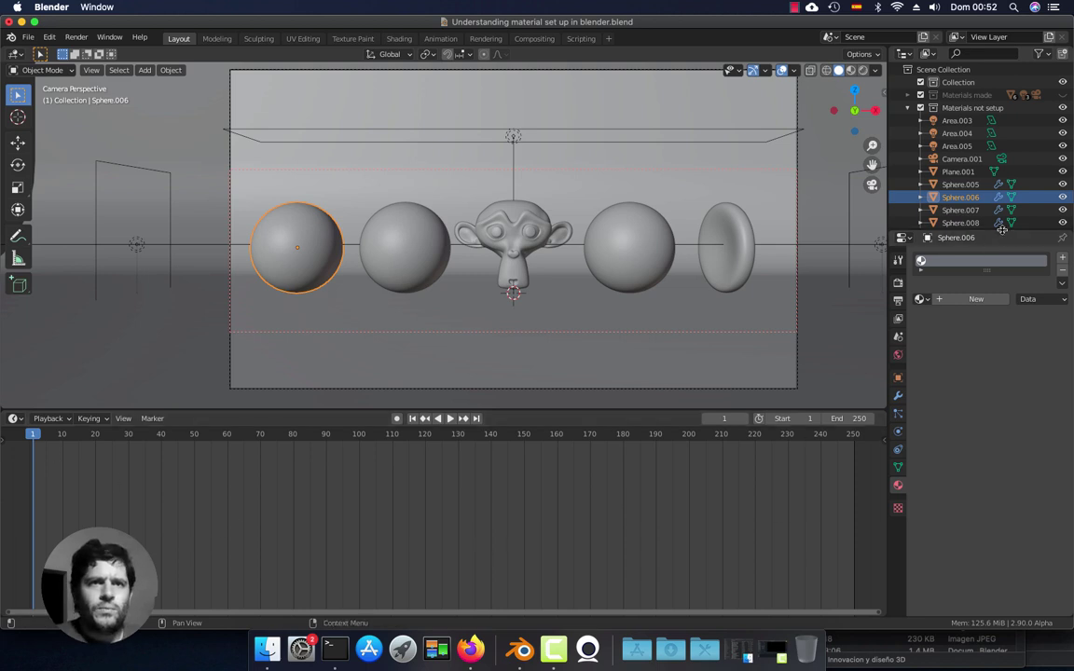
left_click_drag(932, 232, 1001, 233)
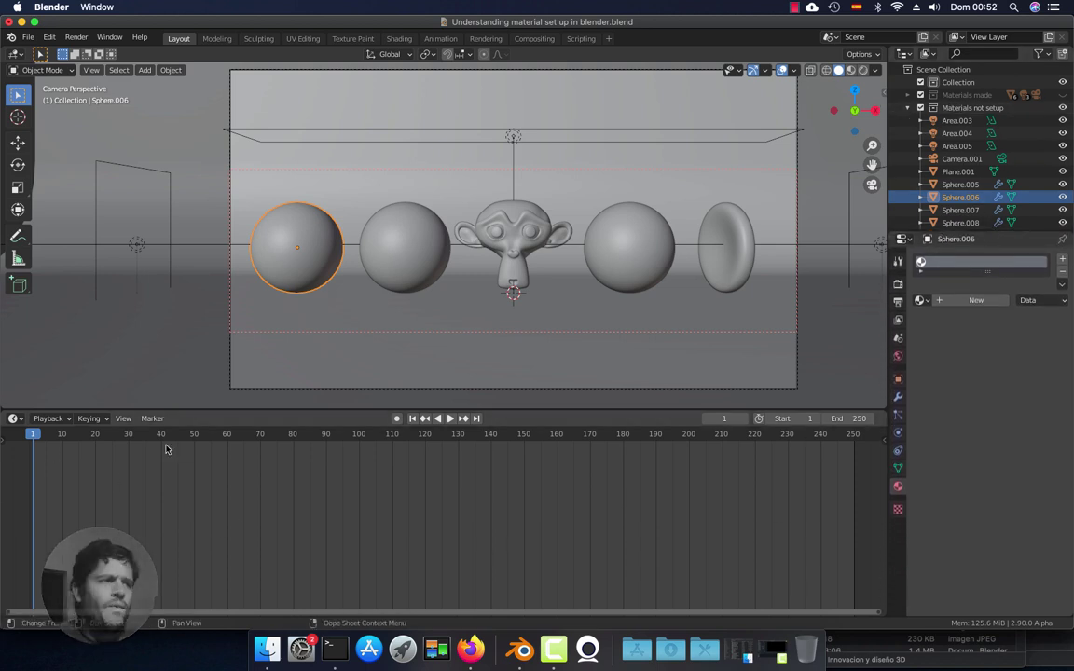
left_click(20, 424)
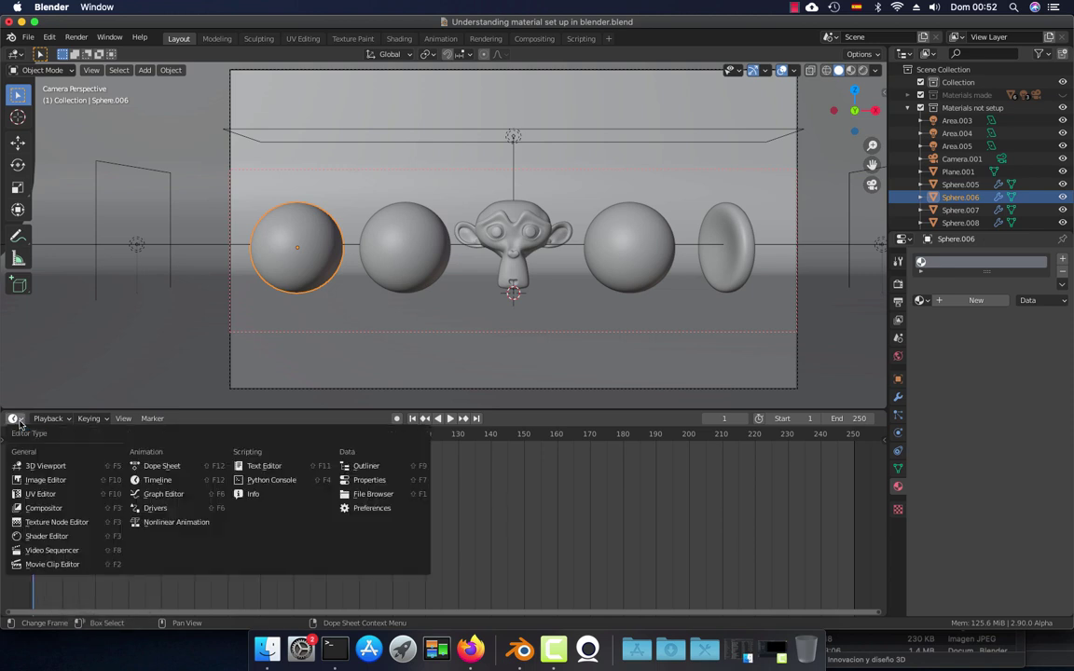
left_click(46, 536)
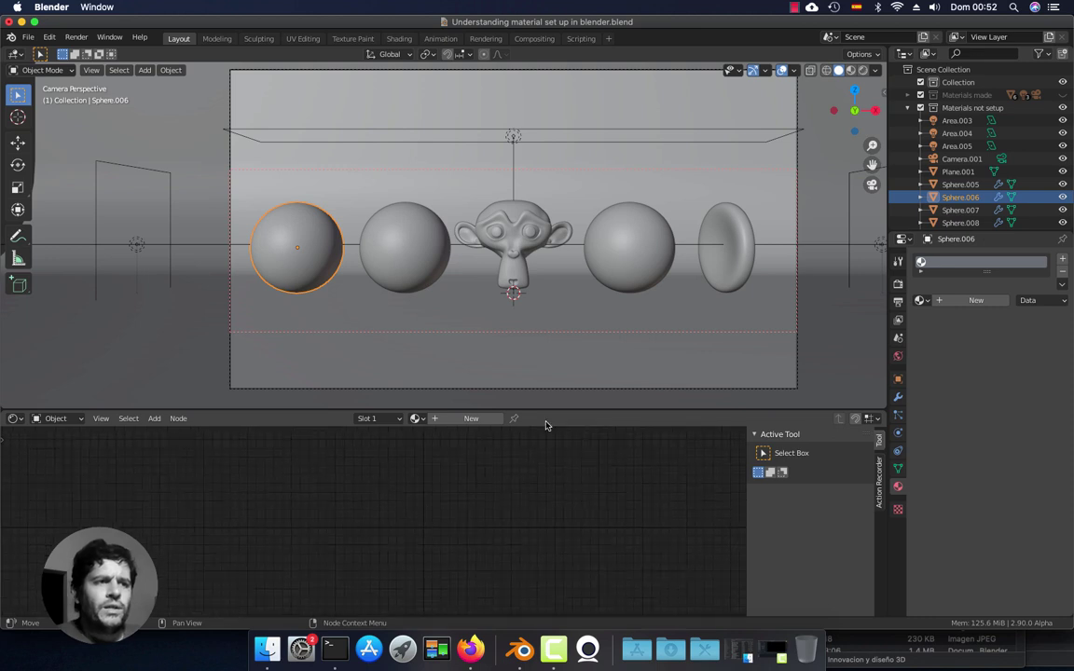
left_click_drag(548, 409, 549, 367)
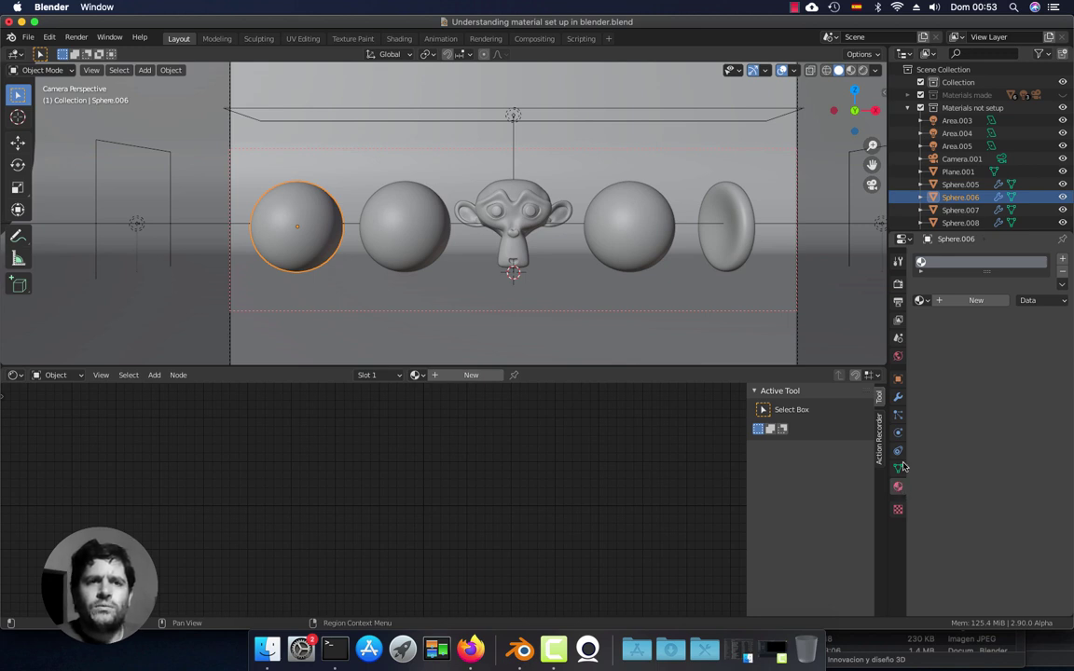
- Create a new material for the leftmost sphere and lengthen its material slot list
left_click(898, 302)
left_click(898, 337)
left_click(898, 356)
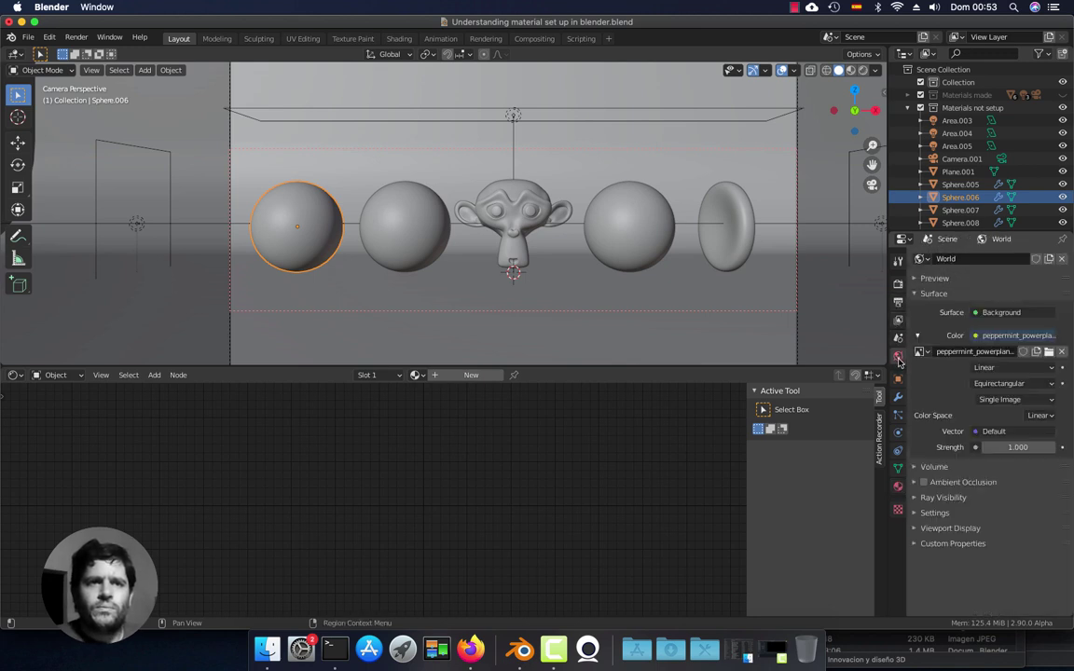
left_click(897, 487)
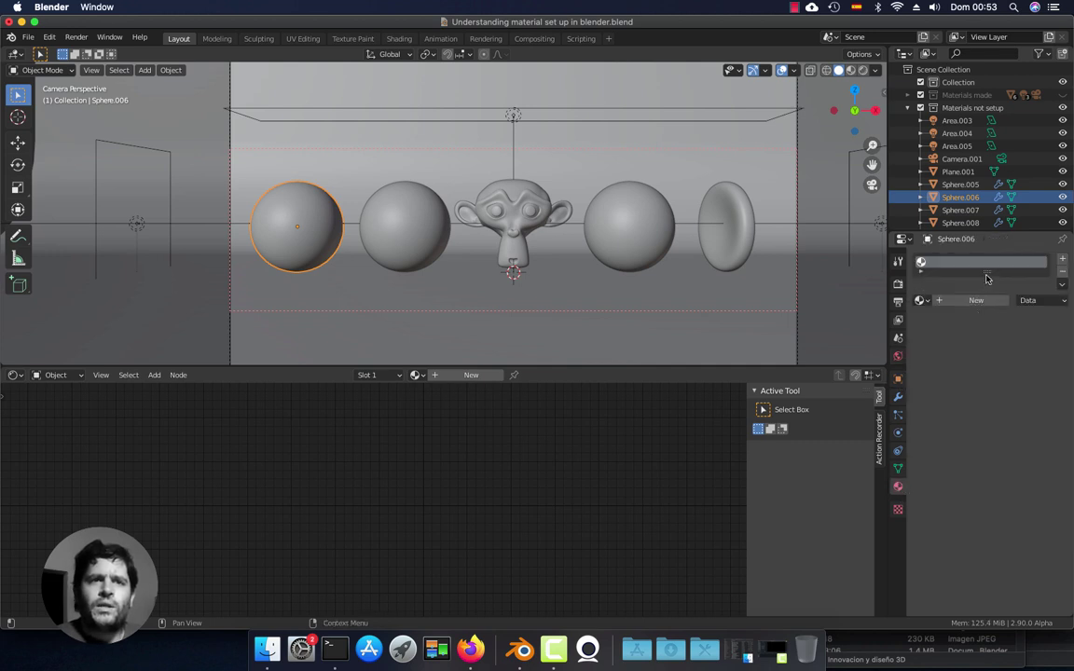
left_click_drag(987, 275, 988, 329)
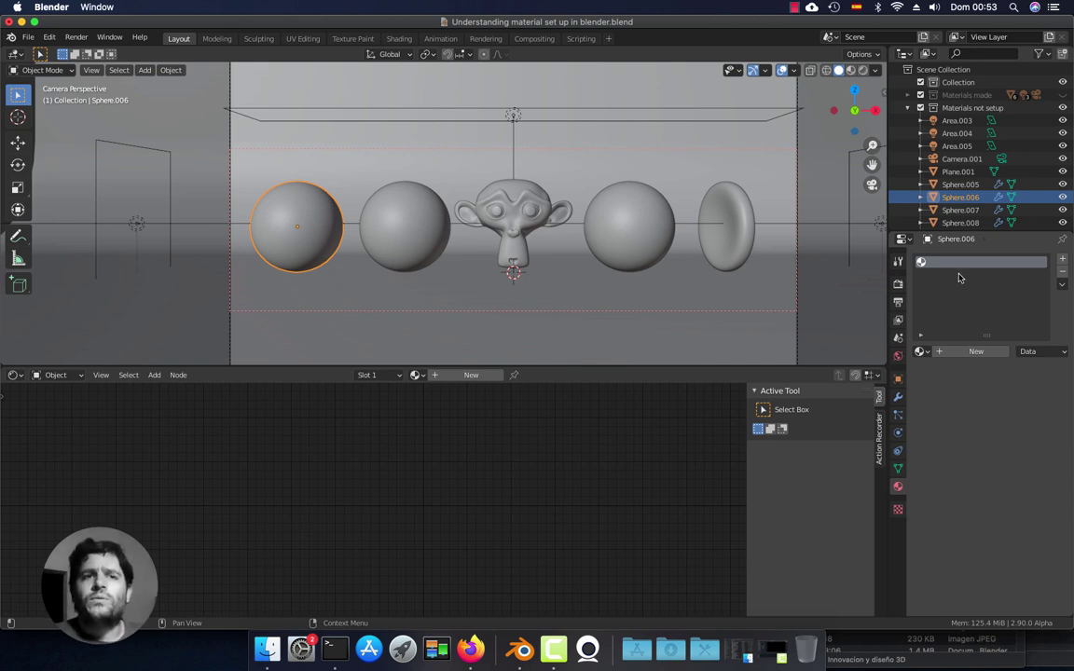
left_click(970, 354)
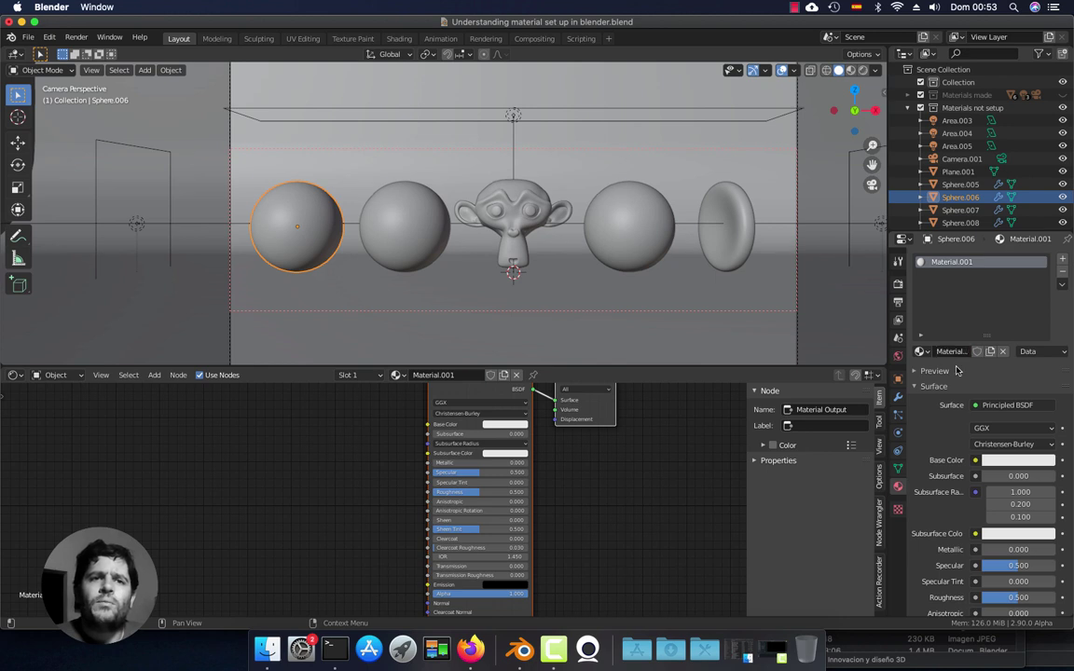
- Rename the leftmost sphere's material as Red Plastic, with the properties area widened and the slot list shortened
left_click_drag(889, 343, 841, 343)
left_click(909, 355)
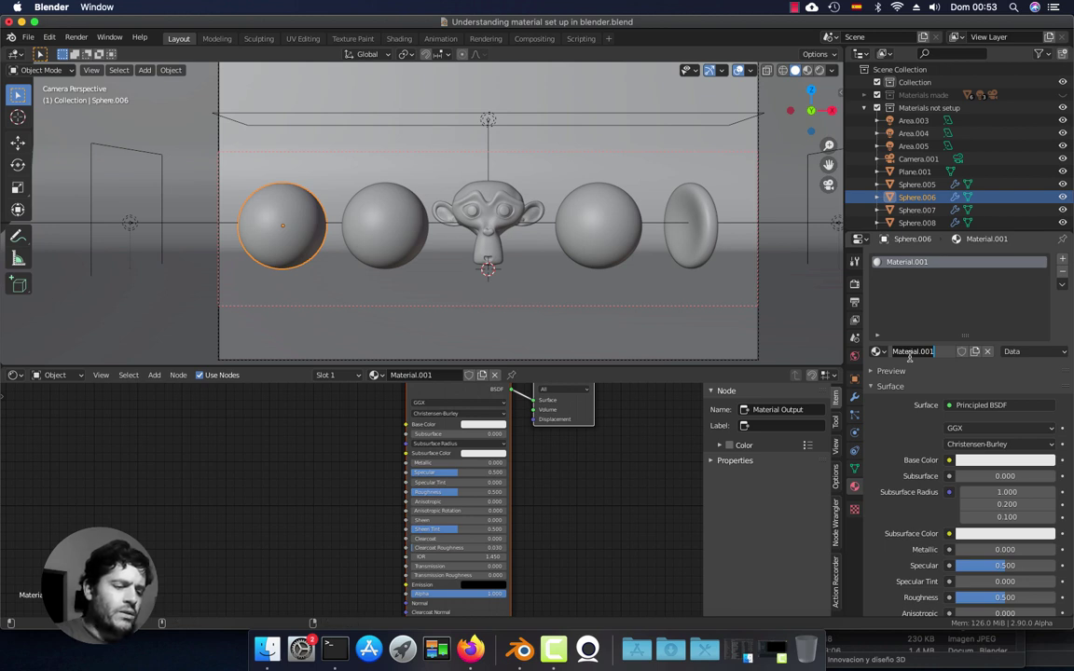
type("Red Bsd")
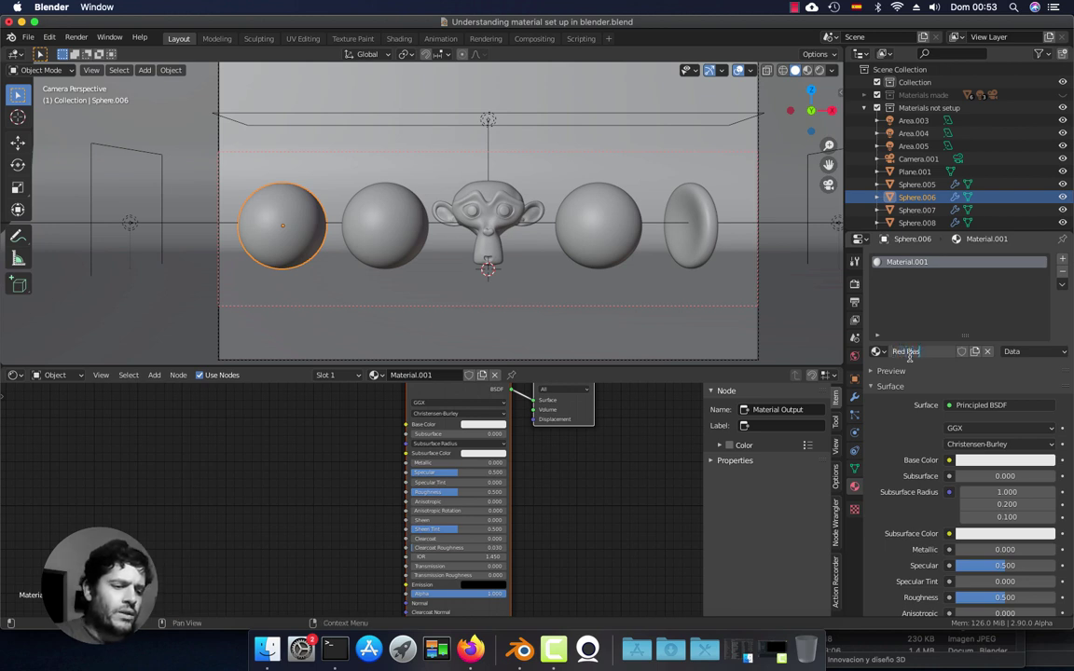
type("stic")
key("Return")
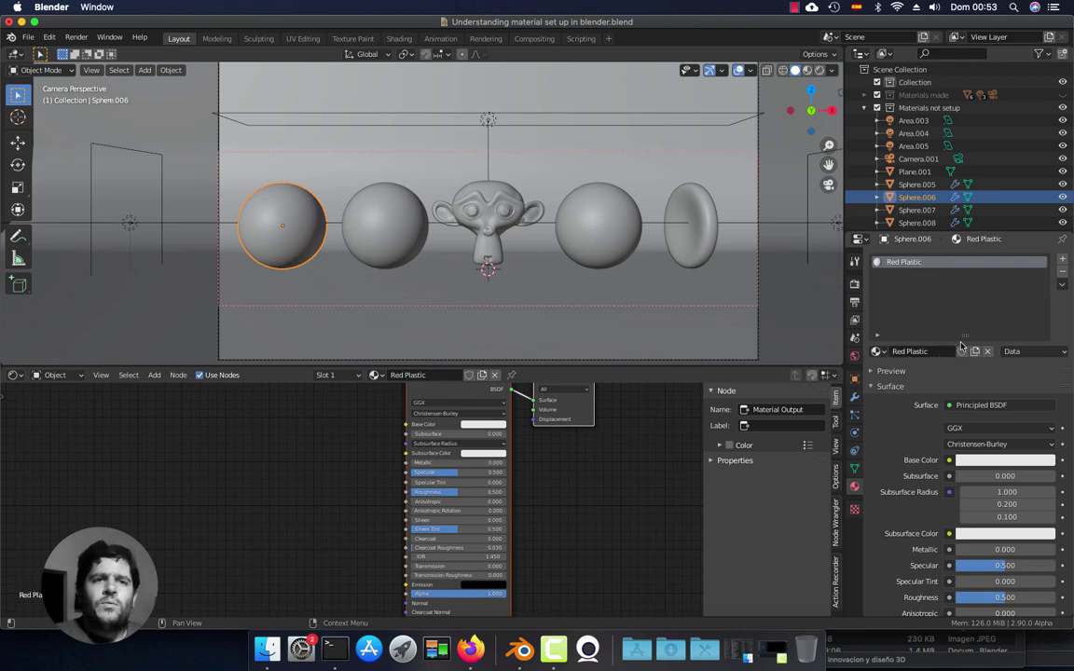
left_click_drag(965, 335, 965, 297)
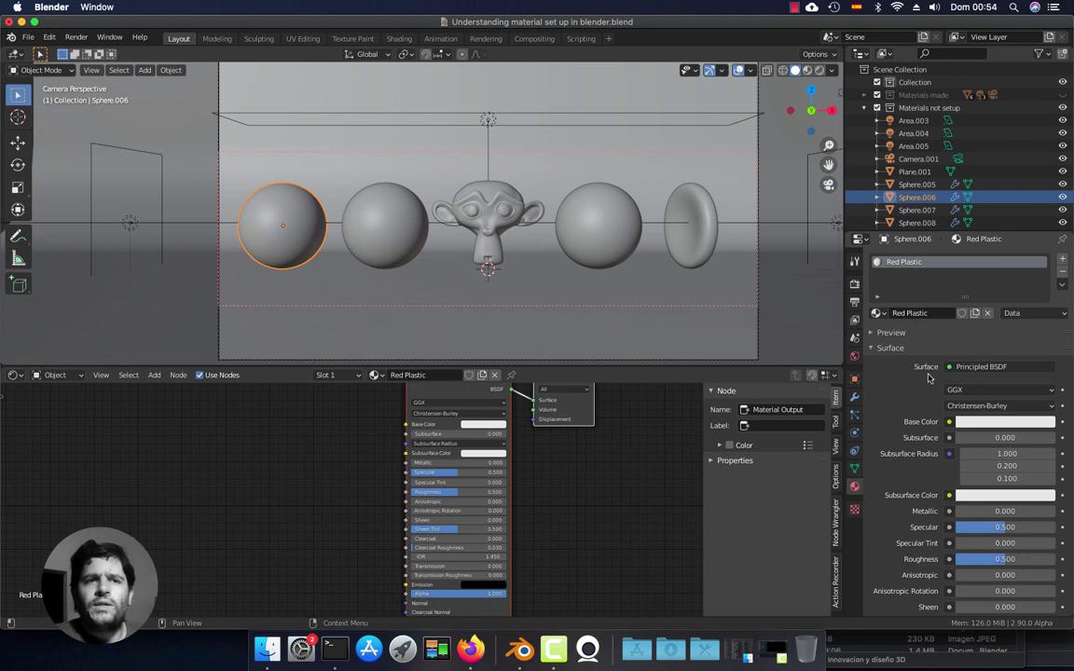
- Review the Red Plastic material's full list of Principled BSDF surface settings, from Base Color down to Displacement
scroll(920, 431, "down", 2)
scroll(920, 430, "down", 8)
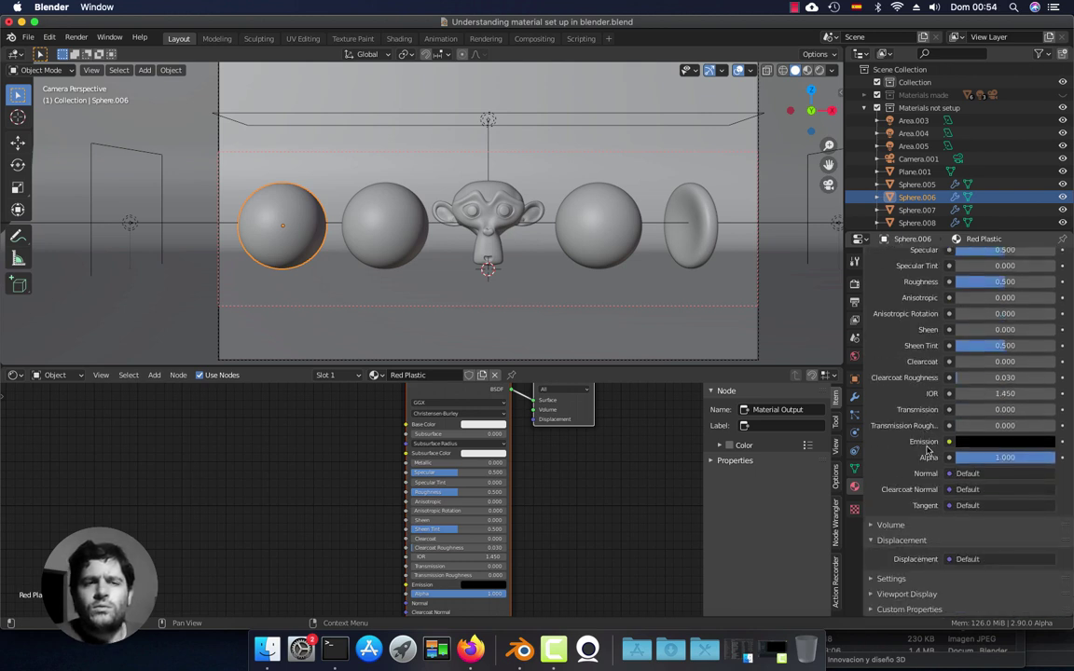
scroll(941, 466, "up", 4)
scroll(957, 504, "up", 4)
scroll(969, 429, "down", 3)
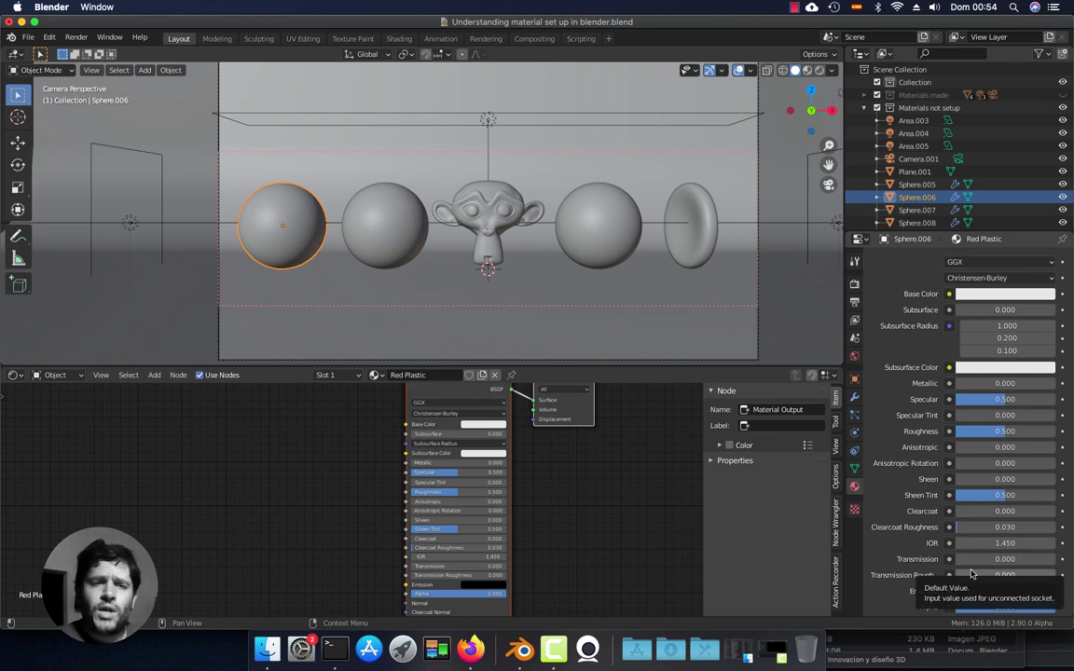
scroll(960, 522, "up", 5)
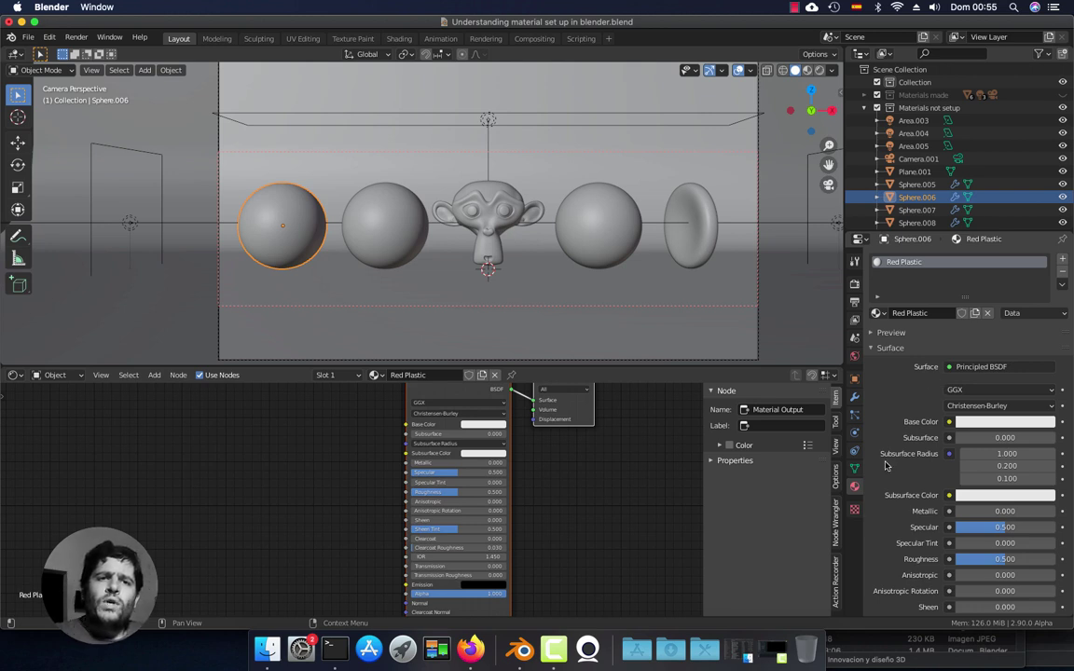
scroll(969, 485, "down", 2)
scroll(981, 546, "down", 7)
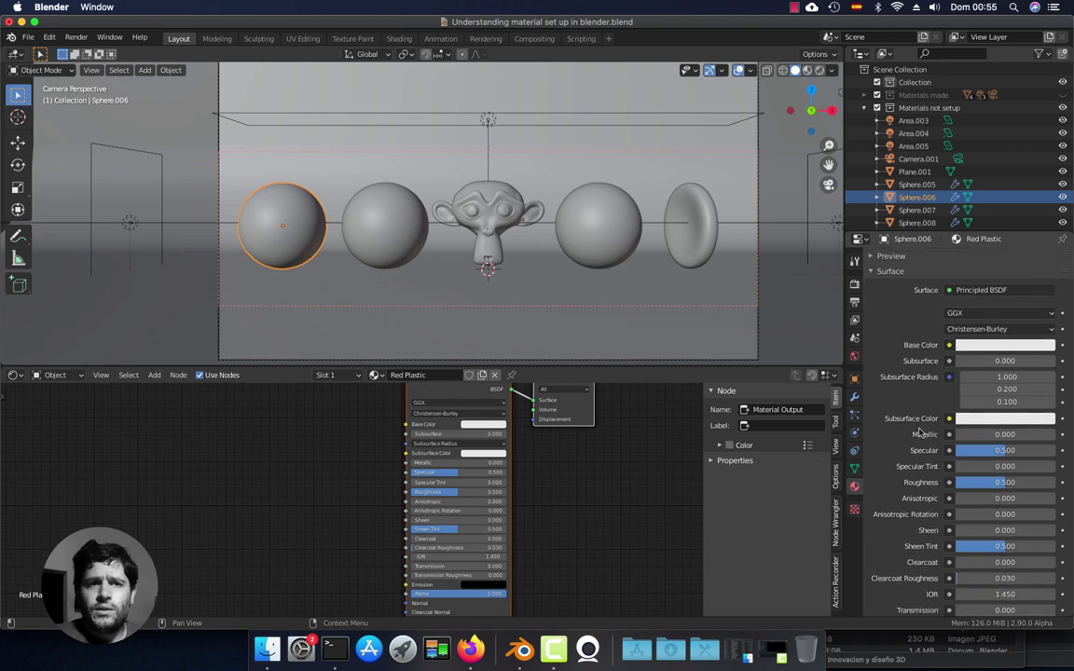
scroll(948, 297, "up", 9)
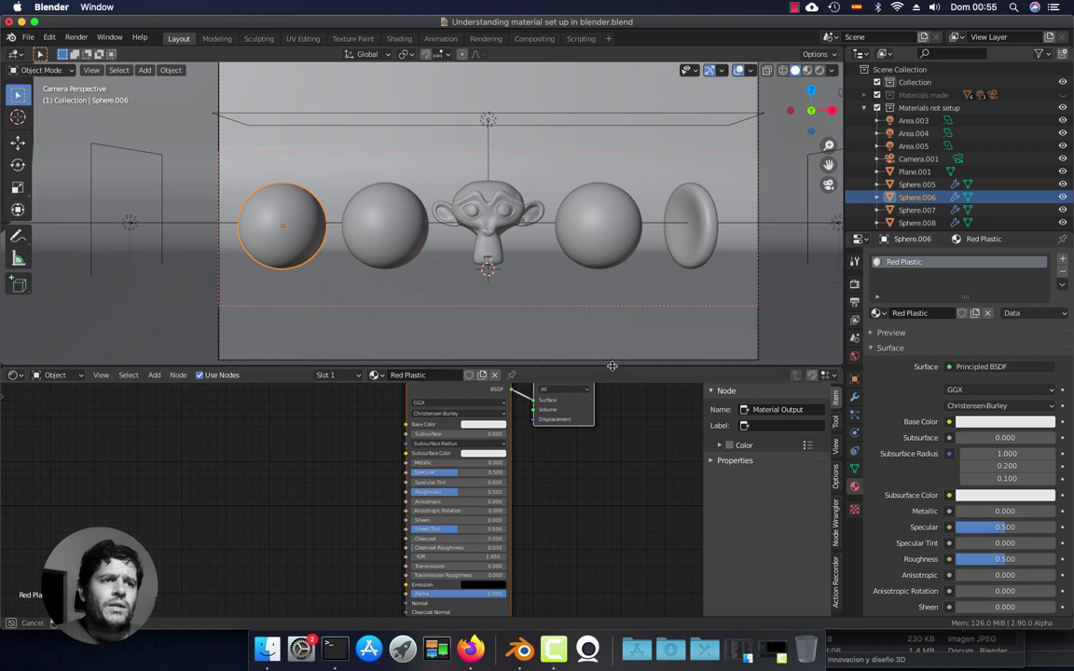
- Enlarge the Shader Editor and compare the node graphs of the second sphere and the leftmost sphere
left_click_drag(43, 367, 43, 302)
left_click(15, 308)
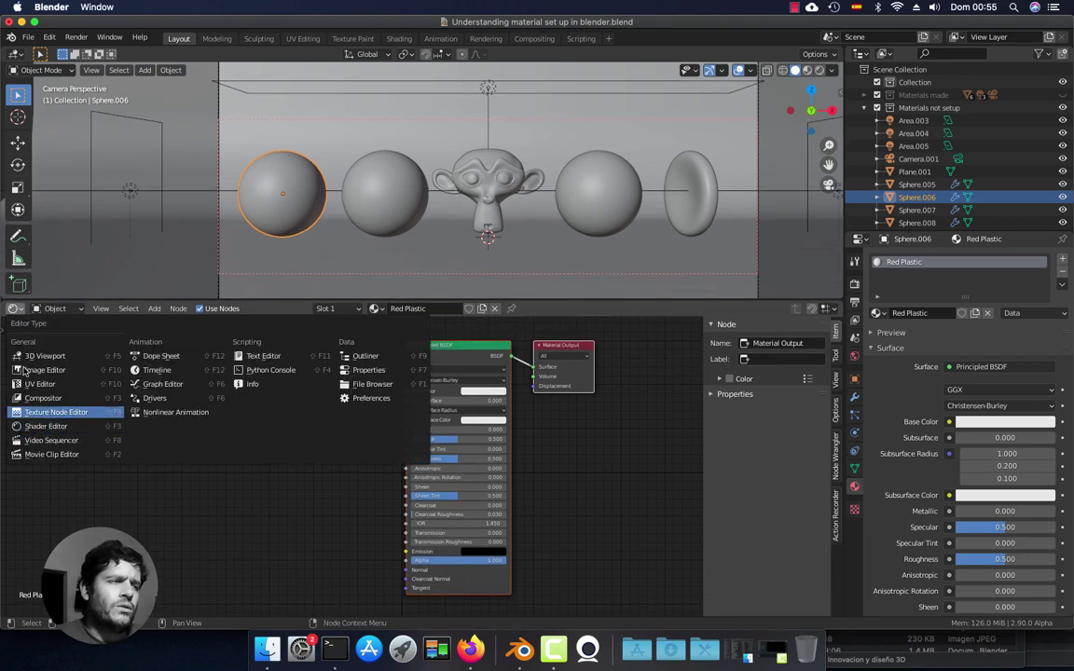
left_click_drag(534, 300, 592, 266)
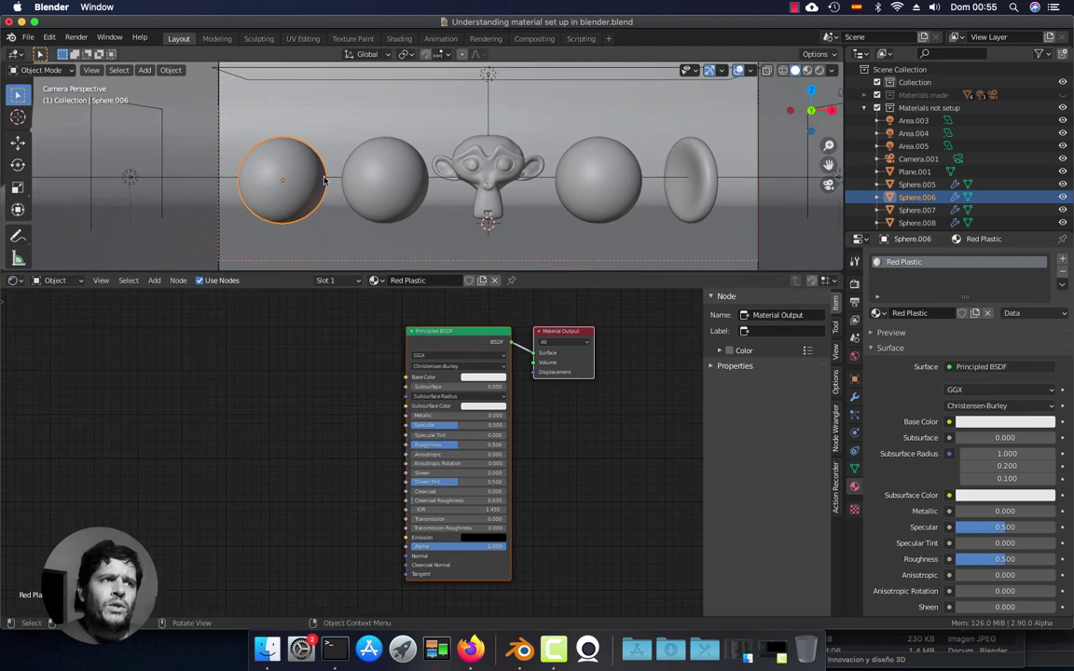
left_click(378, 173)
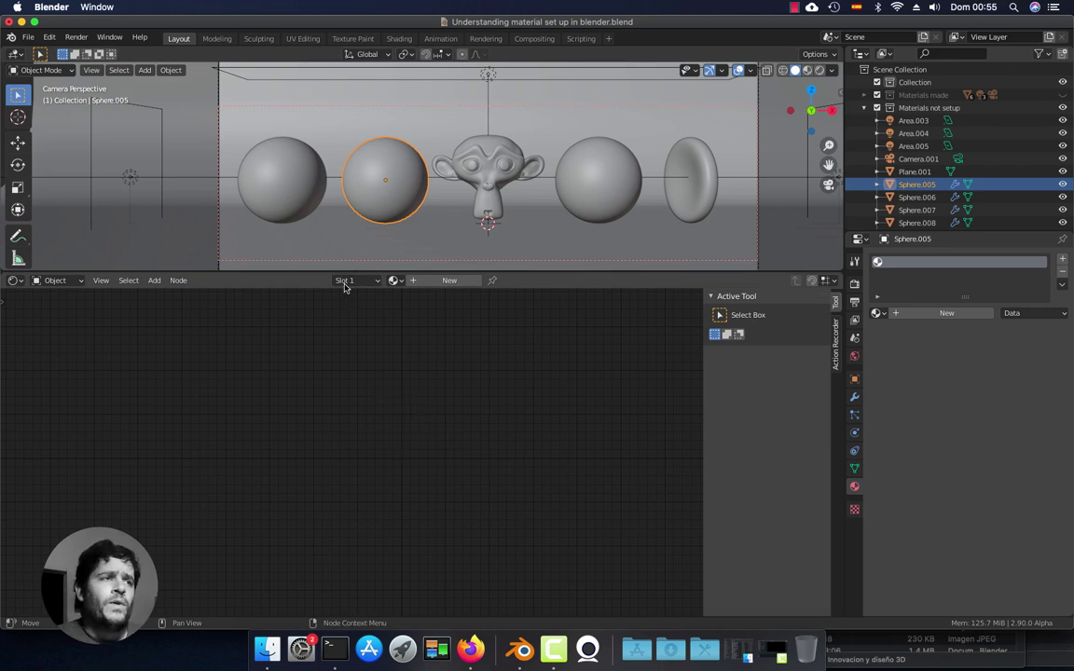
left_click(290, 167)
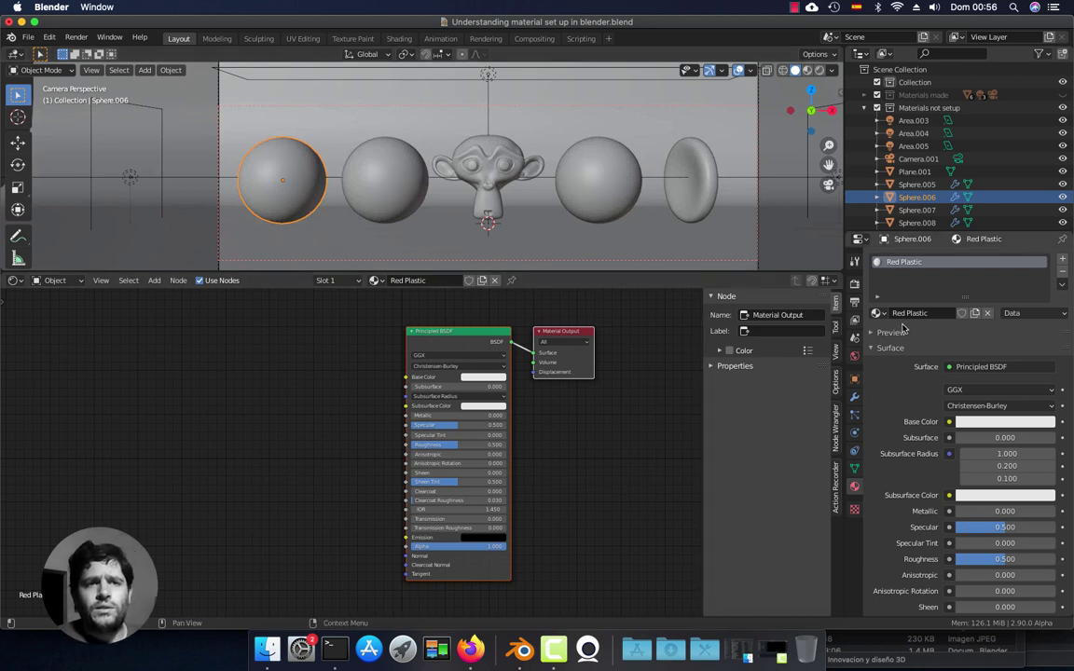
- Hide the Shader Editor's sidebar and enlarge the node area further around the Principled BSDF node
scroll(583, 442, "up", 2)
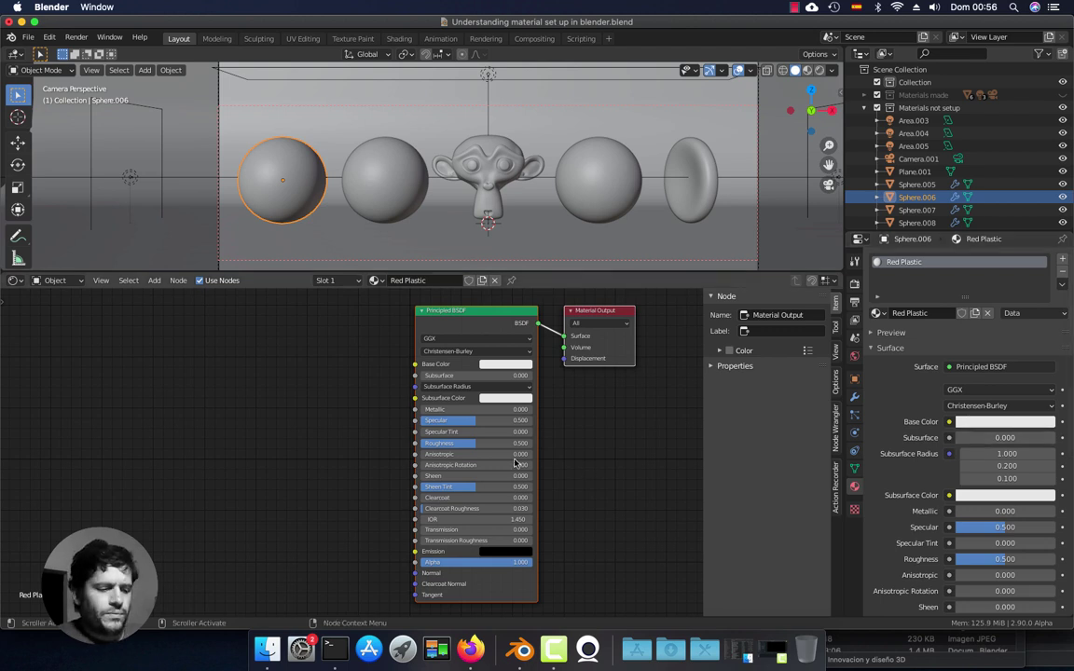
key("n")
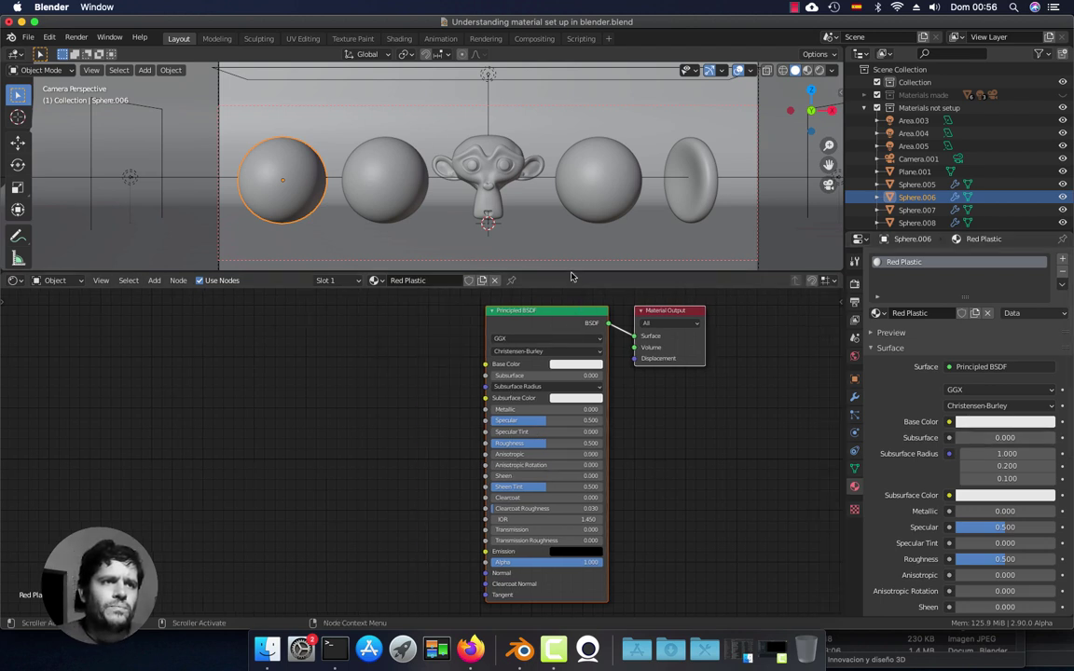
left_click_drag(570, 272, 576, 244)
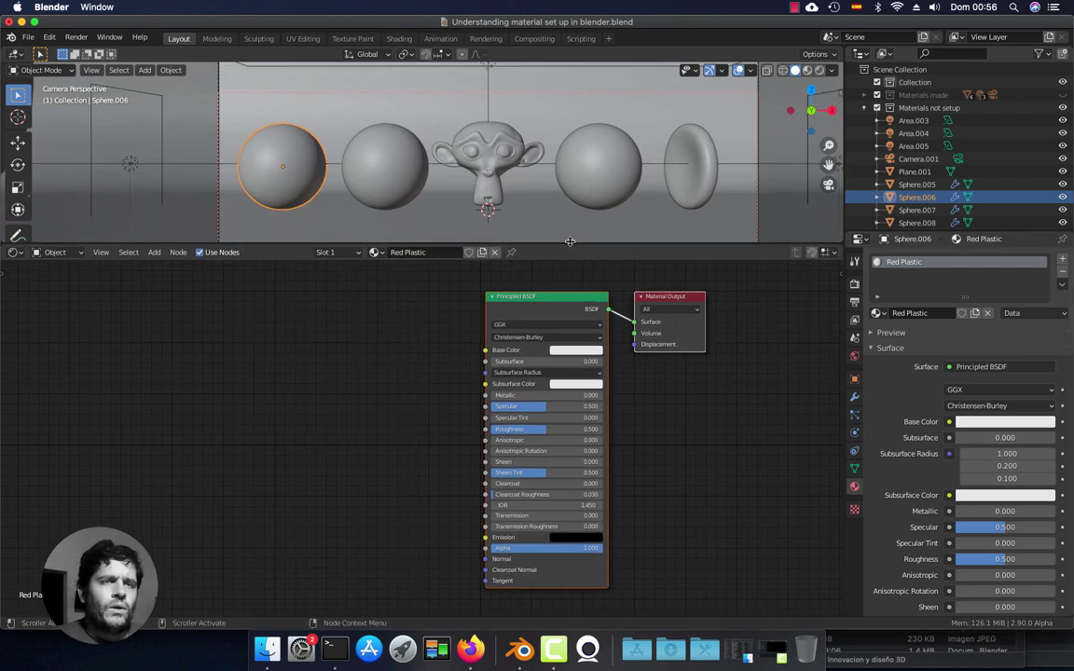
- Start the Shortcut VUr key display in the 3D viewport and hide the viewport's sidebar again
key("n")
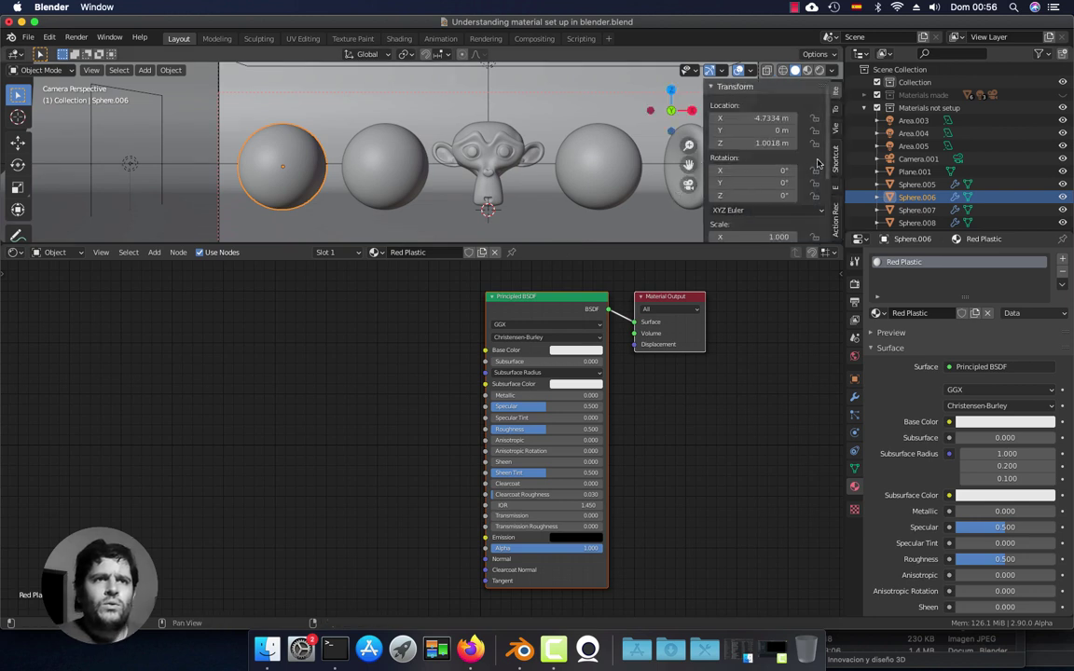
left_click(836, 154)
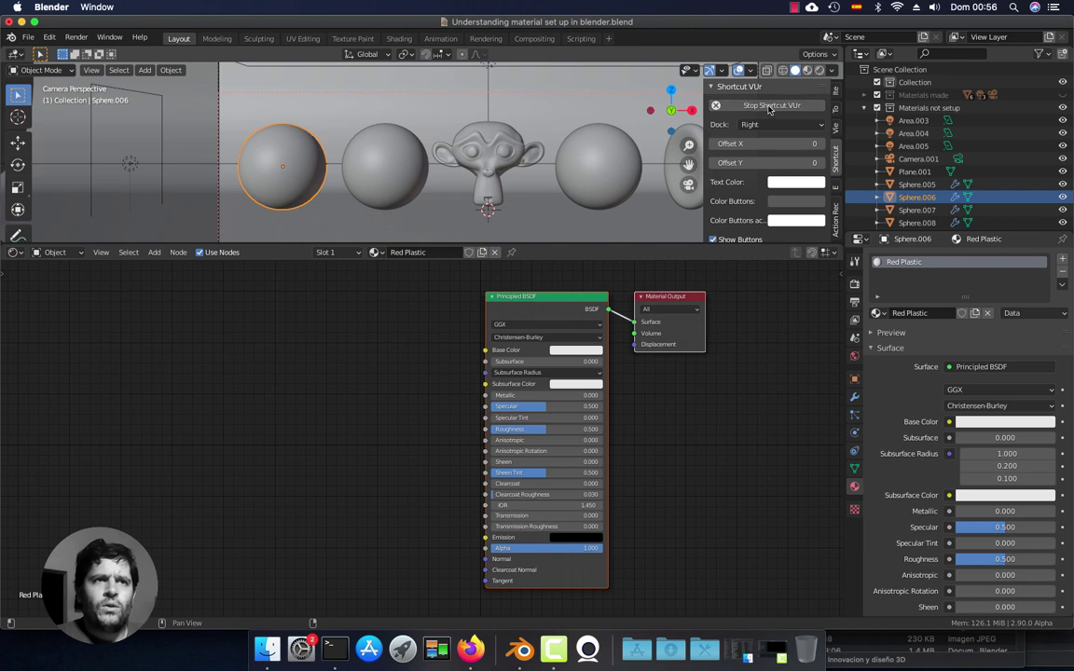
left_click(760, 108)
key("n")
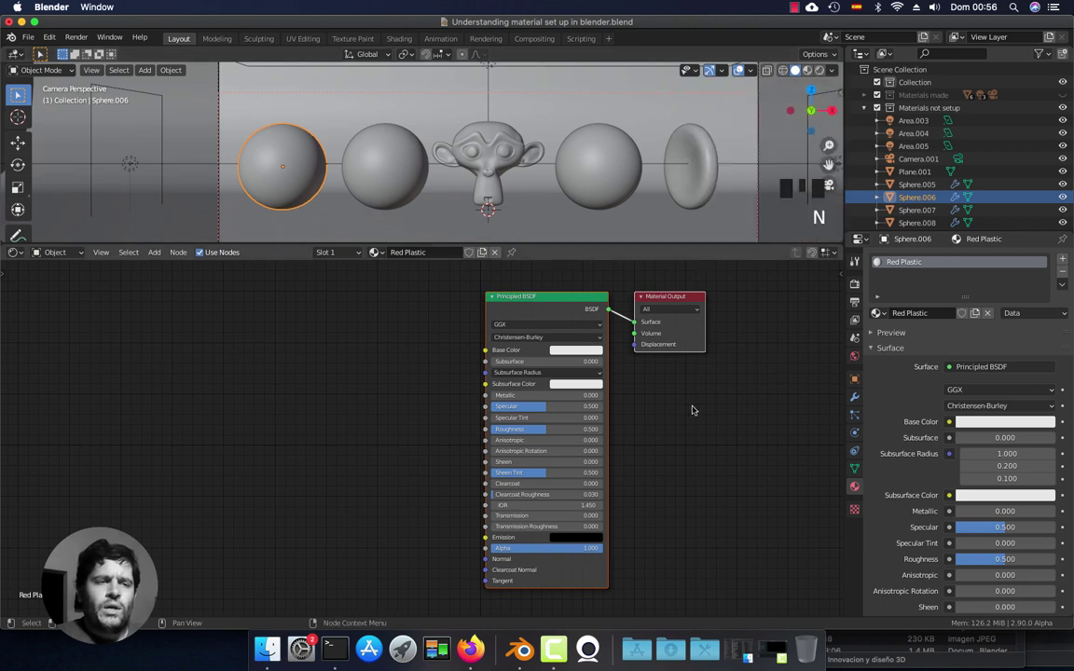
middle_click_drag(682, 434, 676, 432, "shift")
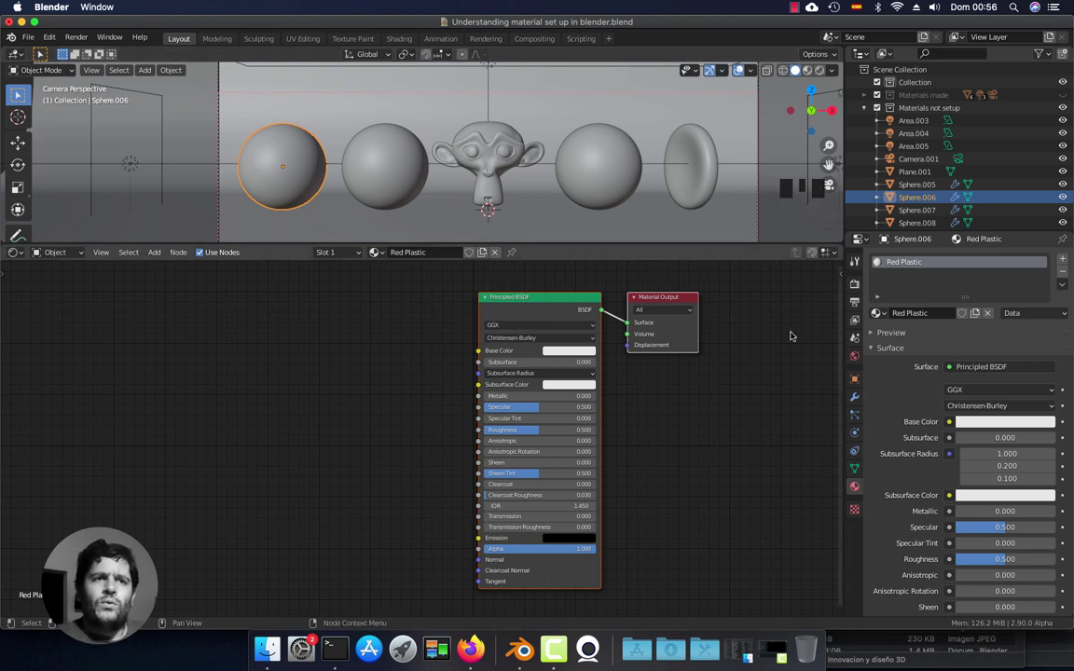
- Enlarge the Shader Editor area until the whole Principled BSDF node fits in it at a larger zoom
key("n")
scroll(511, 402, "up", 3)
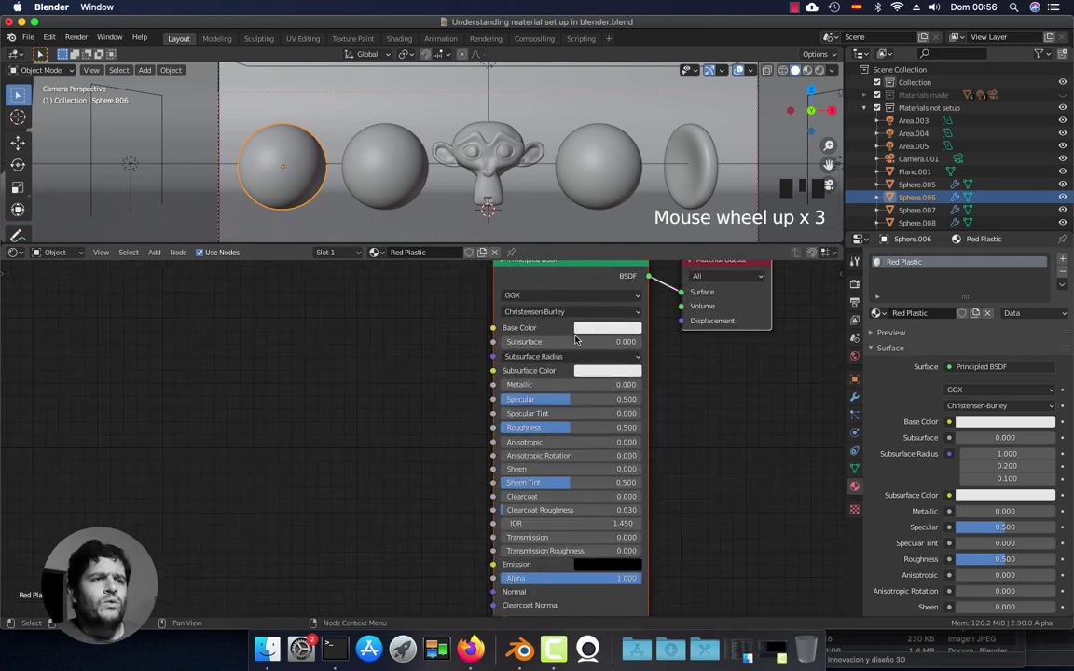
left_click_drag(616, 245, 616, 162)
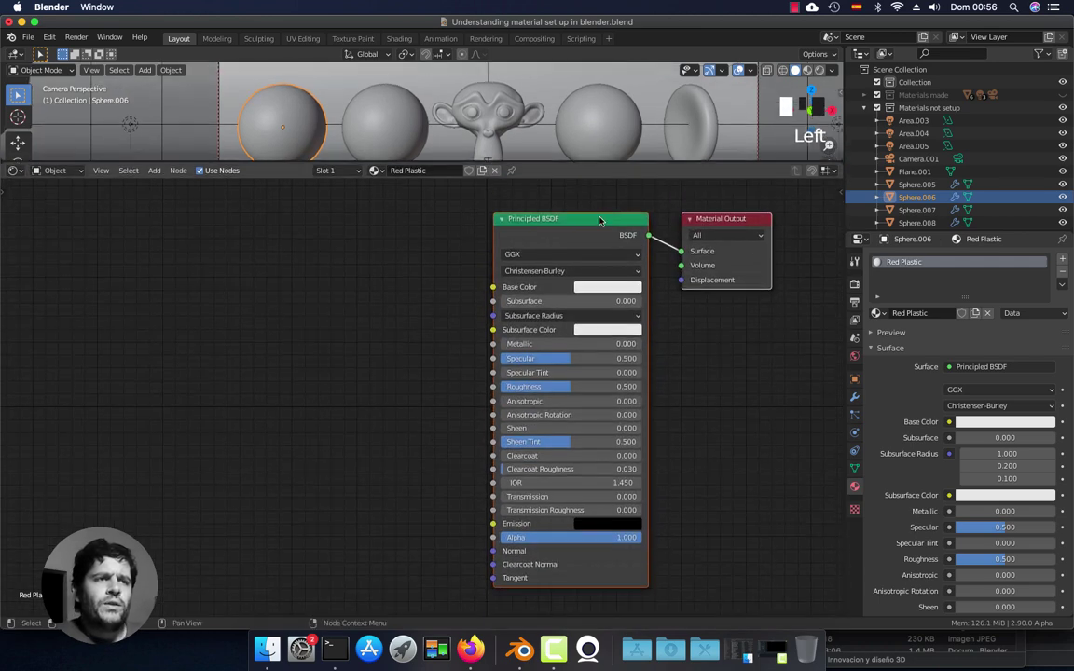
- Rearrange the node graph by moving the Principled BSDF node further away from the Material Output node
left_click_drag(595, 222, 432, 220)
left_click(366, 248)
left_click_drag(624, 227, 657, 223)
mouse_move(440, 213)
left_mouse_down()
mouse_move(465, 213)
mouse_move(453, 216)
left_mouse_up()
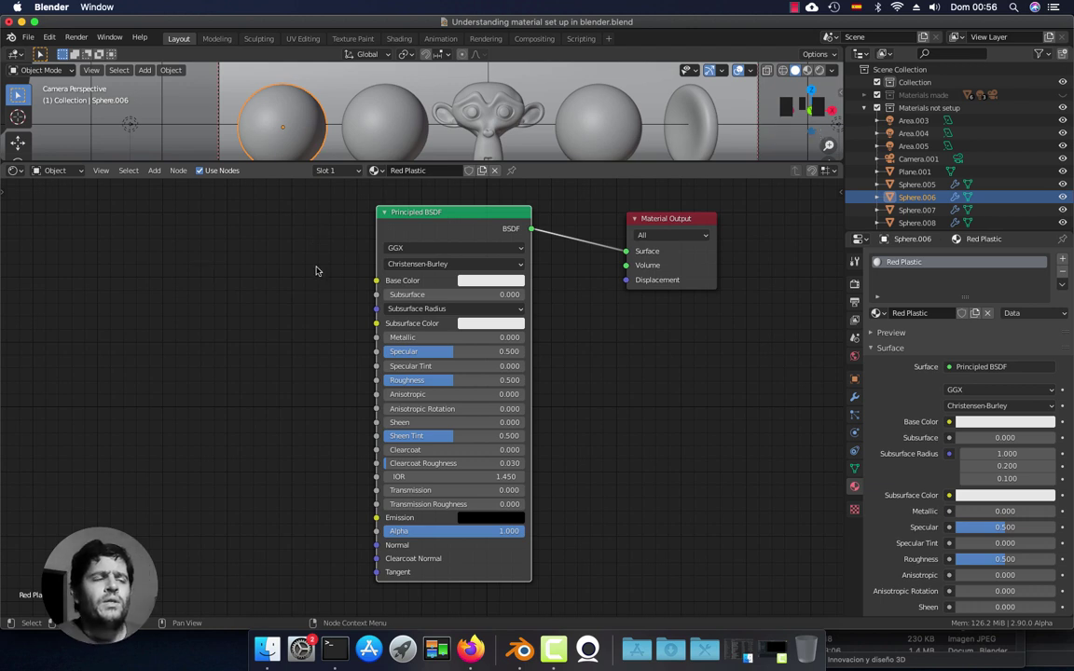
left_click_drag(403, 205, 440, 223)
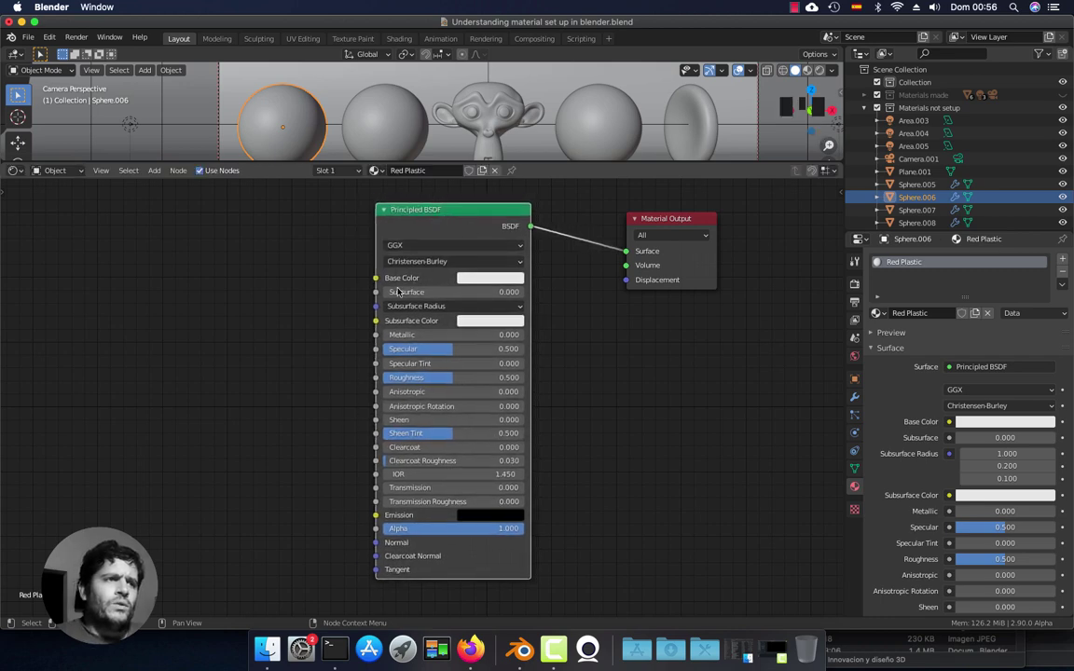
- Set the Principled BSDF node's Base Color to a fully saturated red with hue 0.996 and saturation 1.000
scroll(372, 264, "up", 6)
scroll(313, 393, "up", 1)
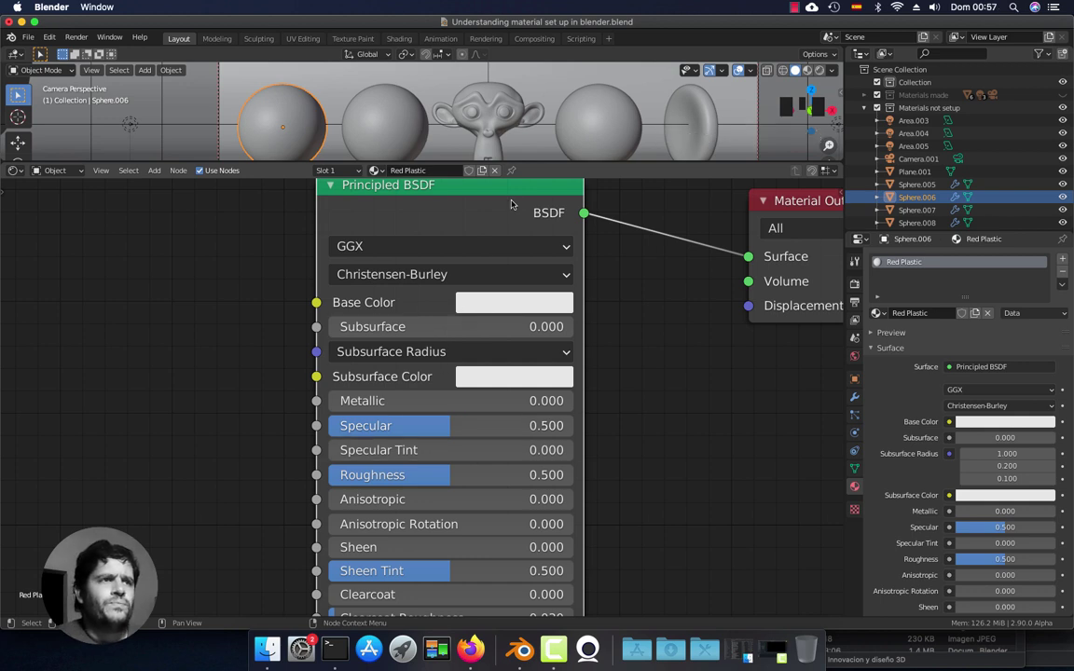
left_click_drag(492, 217, 498, 231)
scroll(415, 392, "up", 1)
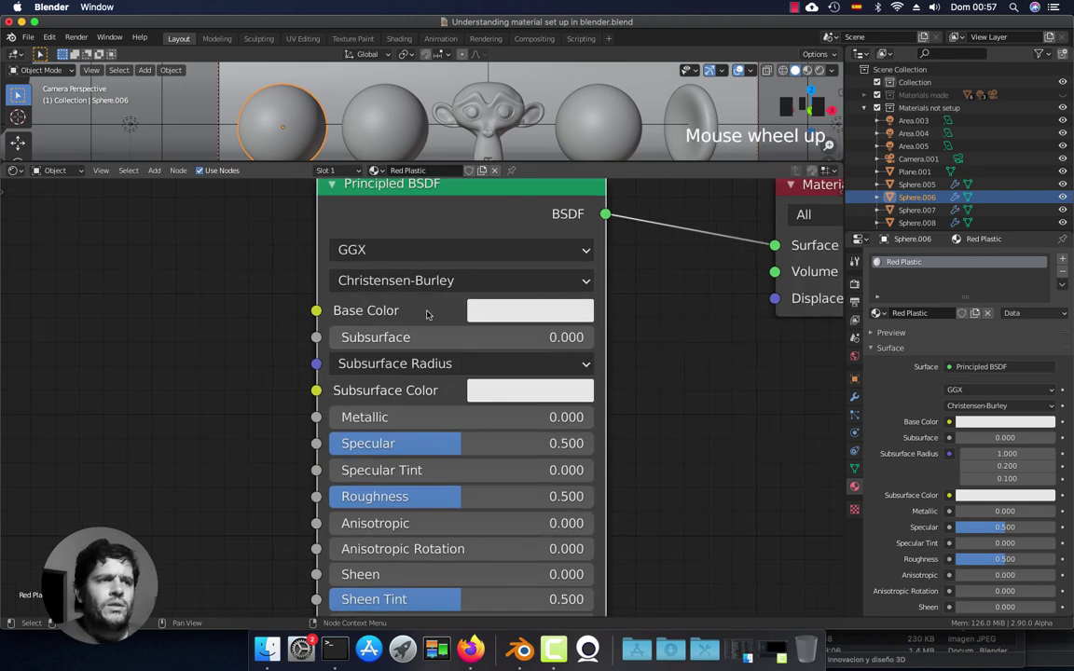
left_click(511, 315)
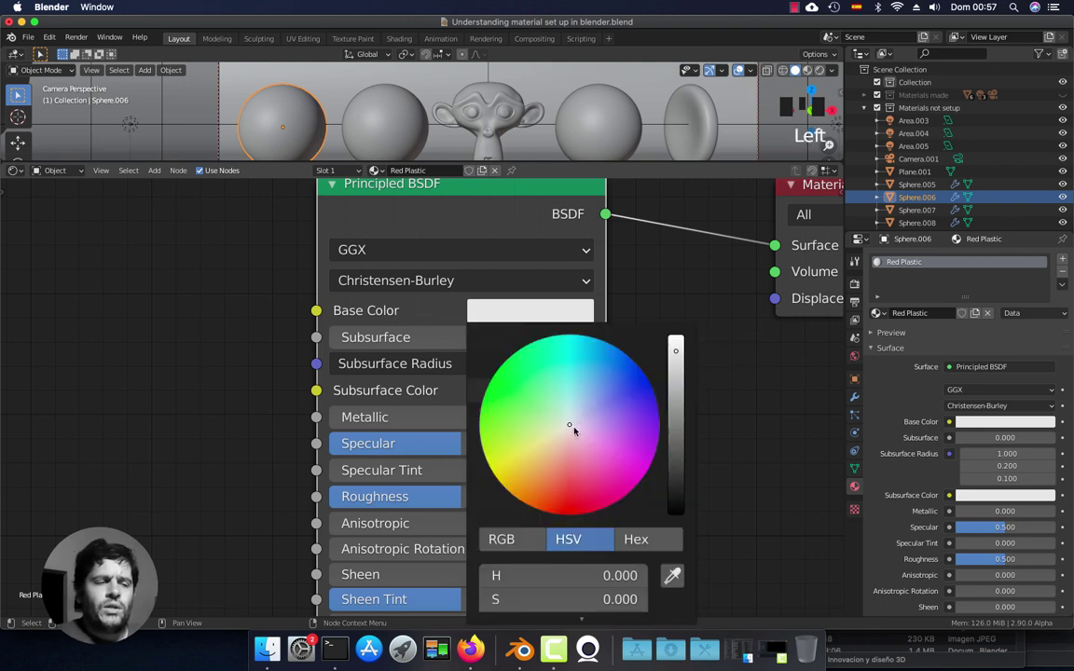
mouse_move(572, 427)
left_mouse_down()
mouse_move(607, 436)
mouse_move(554, 455)
mouse_move(571, 513)
left_mouse_up()
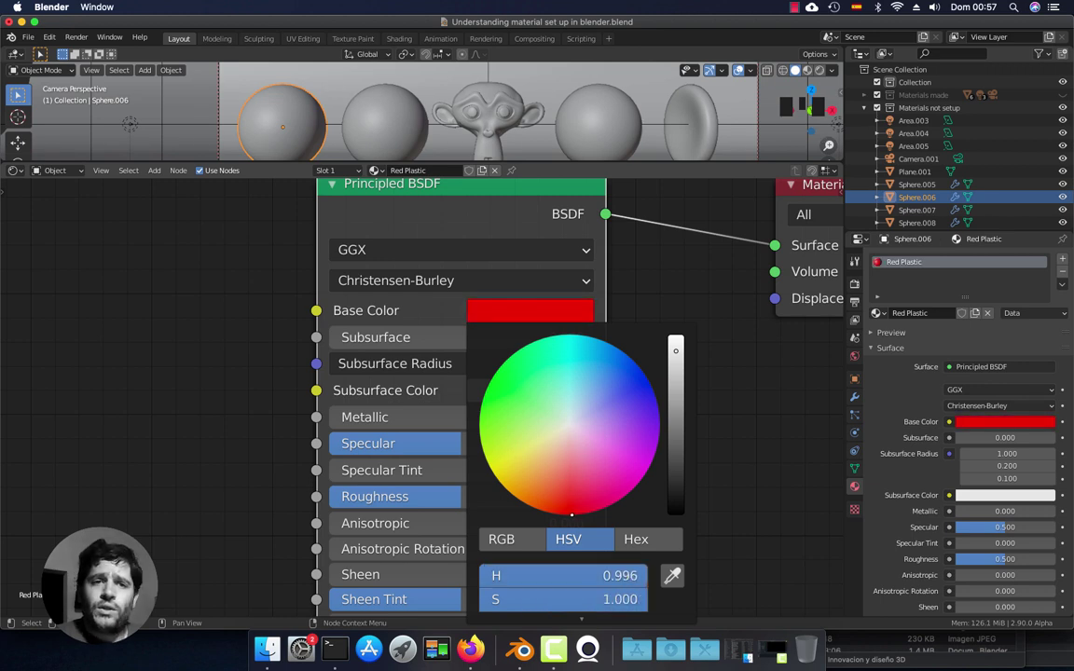
scroll(233, 405, "down", 3)
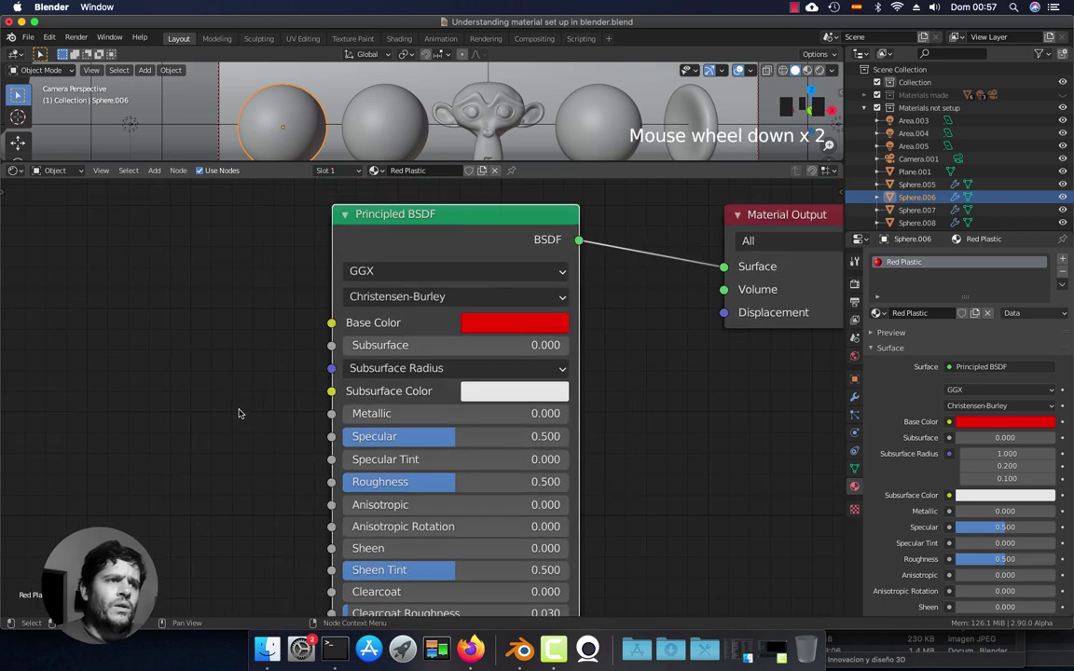
- Examine the Principled BSDF node's Subsurface, Subsurface Radius and Subsurface Color settings
middle_click_drag(240, 412, 246, 385)
scroll(246, 385, "up", 2)
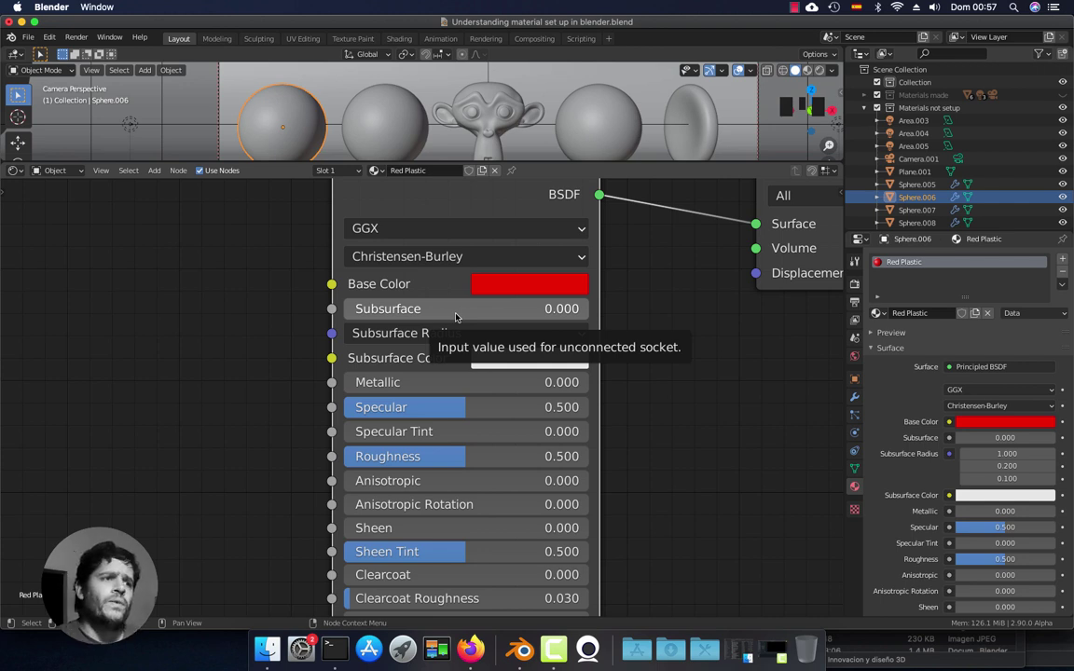
middle_click_drag(274, 346, 280, 335)
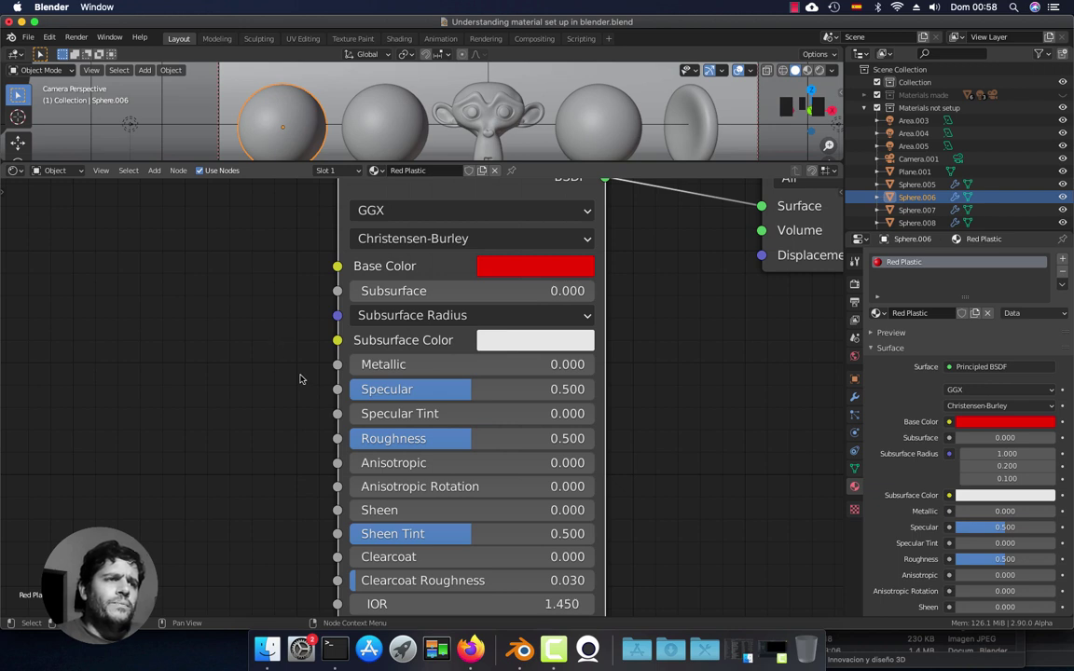
middle_click_drag(255, 303, 251, 273)
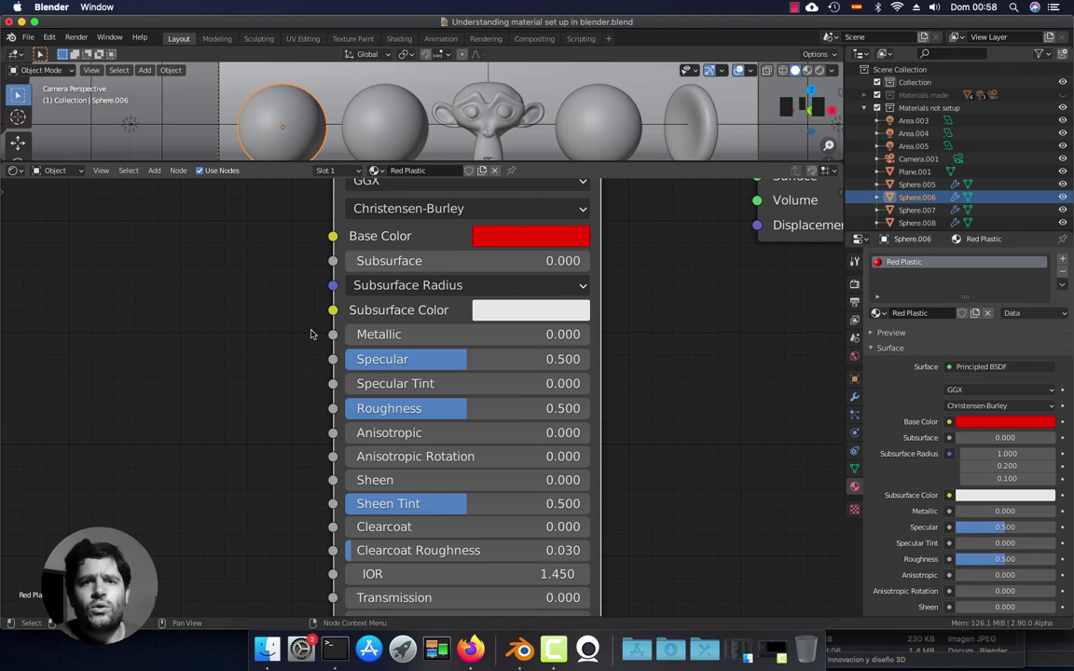
left_click(528, 310)
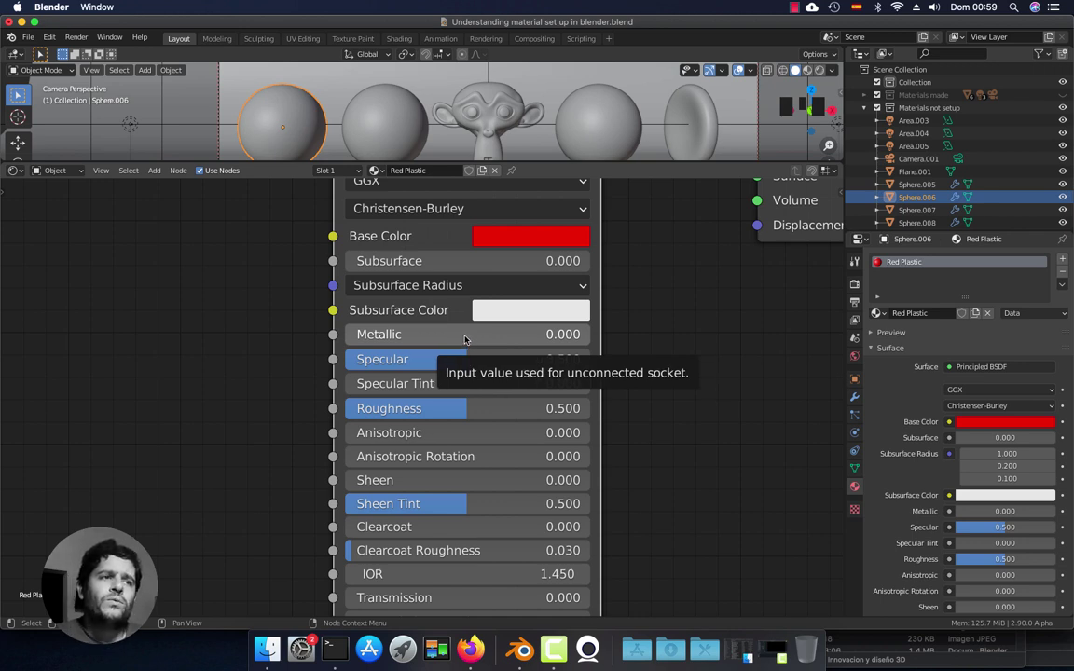
- Try the Metallic setting at its extremes, alternating between 1 and 0, and leave it at 0
left_click(464, 339)
type("1")
key("Return")
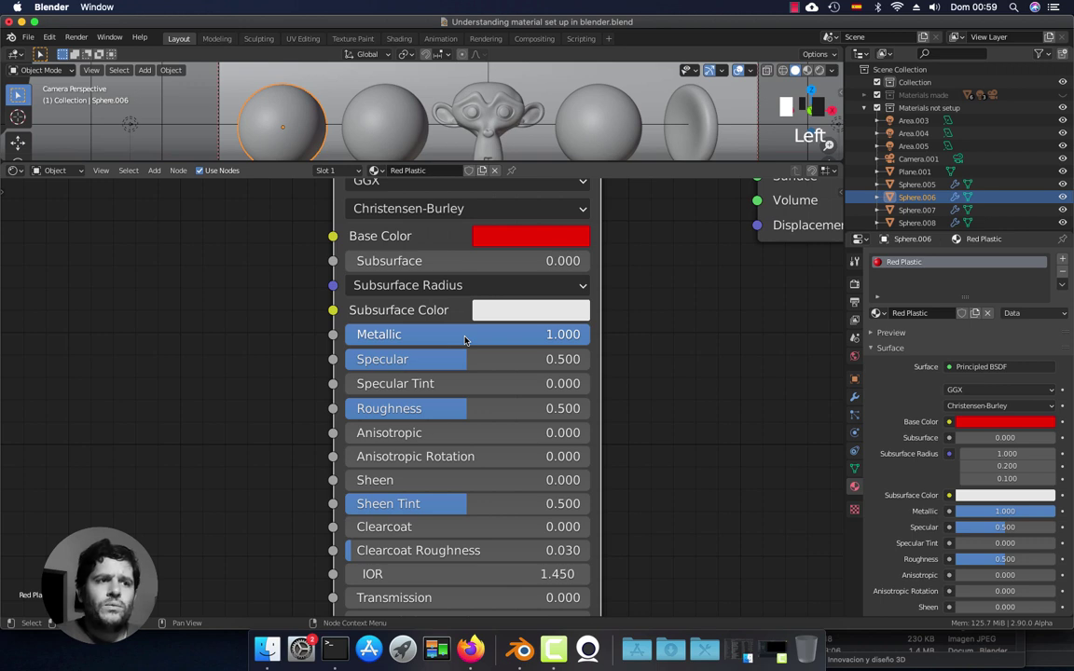
left_click_drag(491, 336, 347, 342)
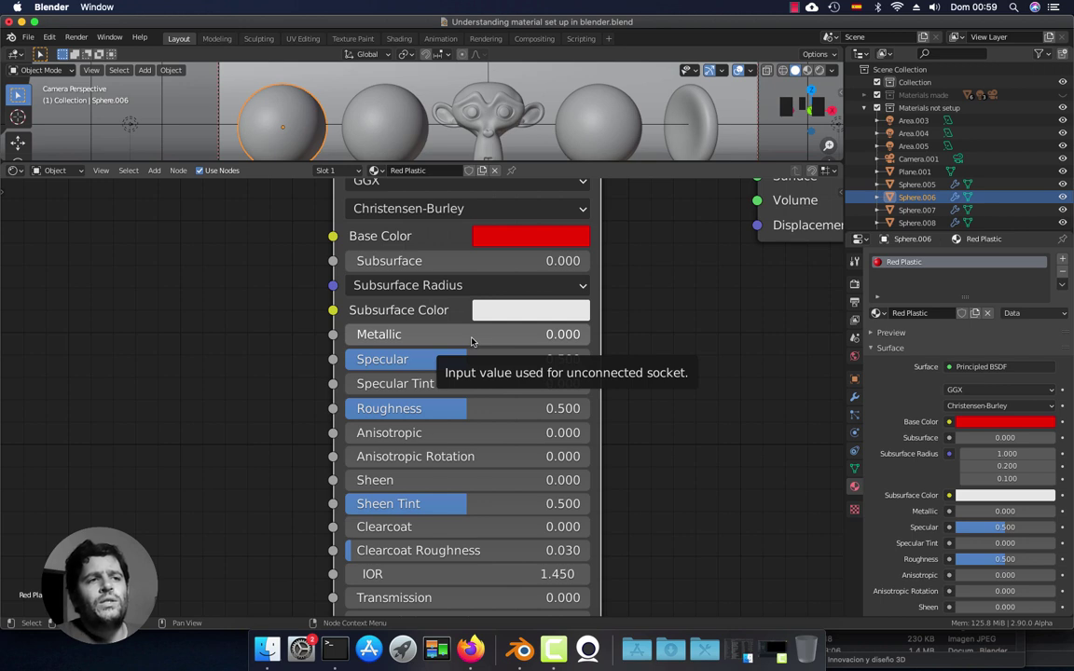
left_click_drag(471, 341, 591, 338)
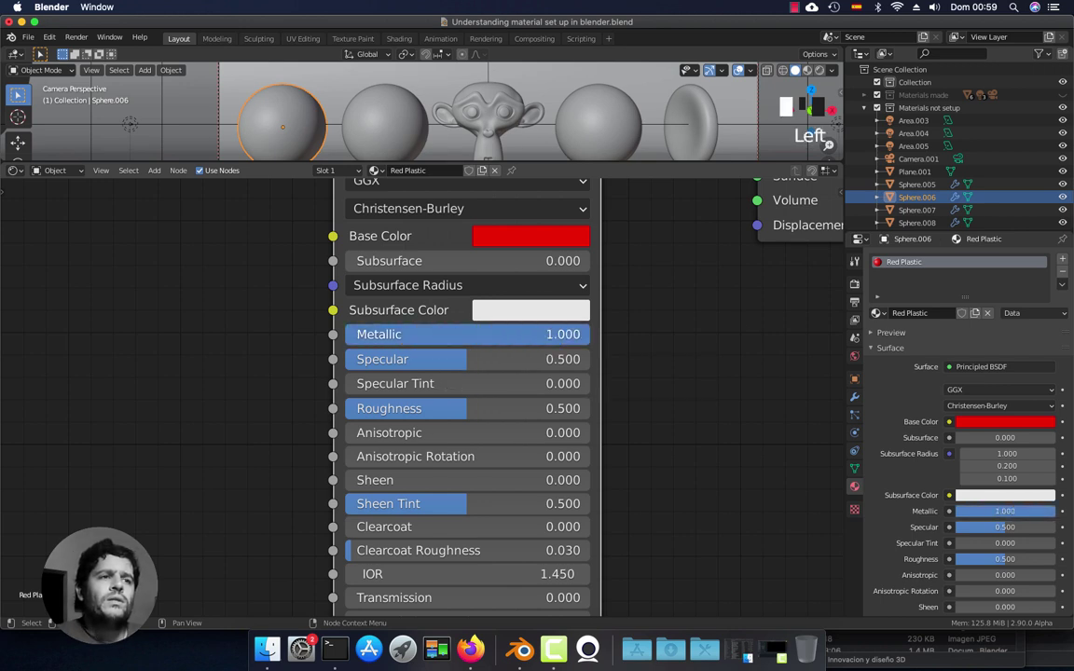
left_click(467, 338)
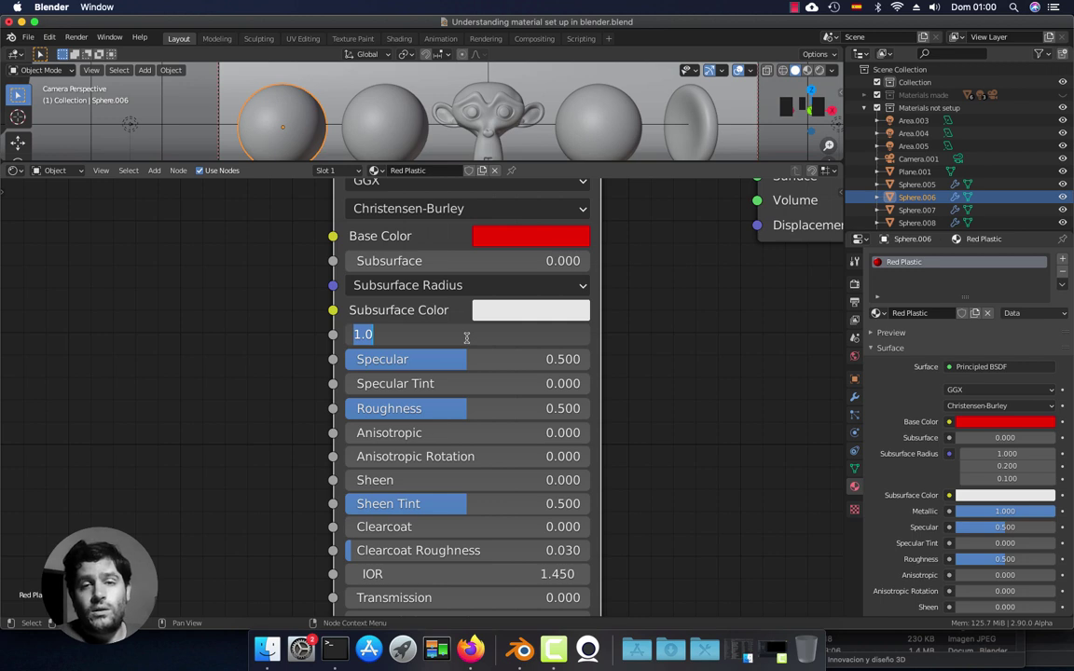
type("0")
key("Return")
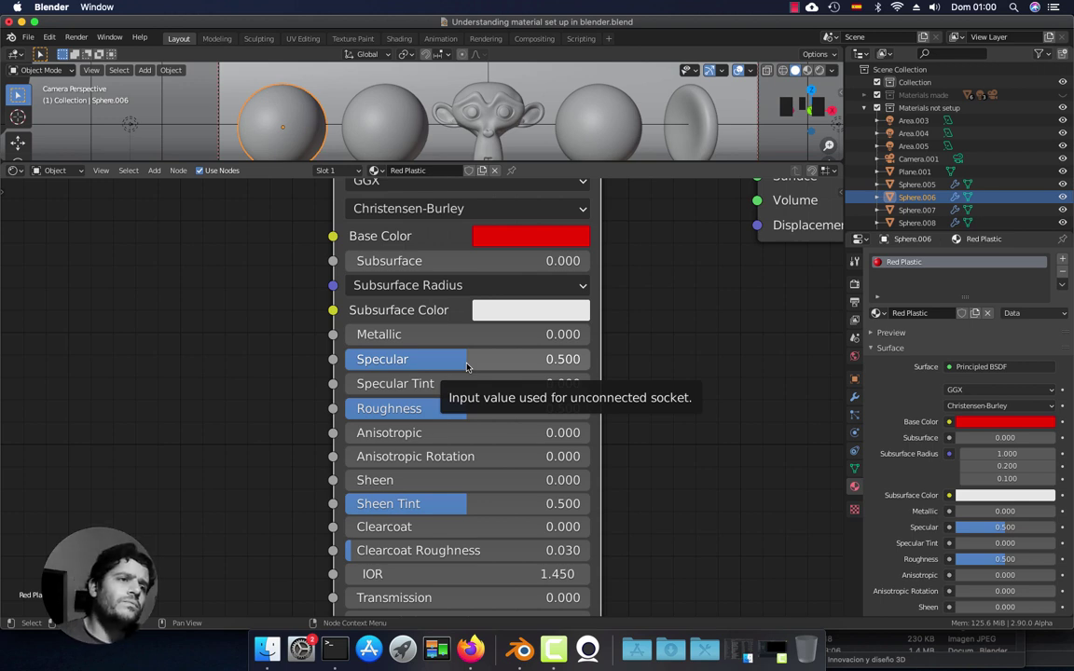
- Try a Roughness of 1 on the Principled BSDF node and set it back to 0.5
middle_click_drag(471, 407, 464, 350)
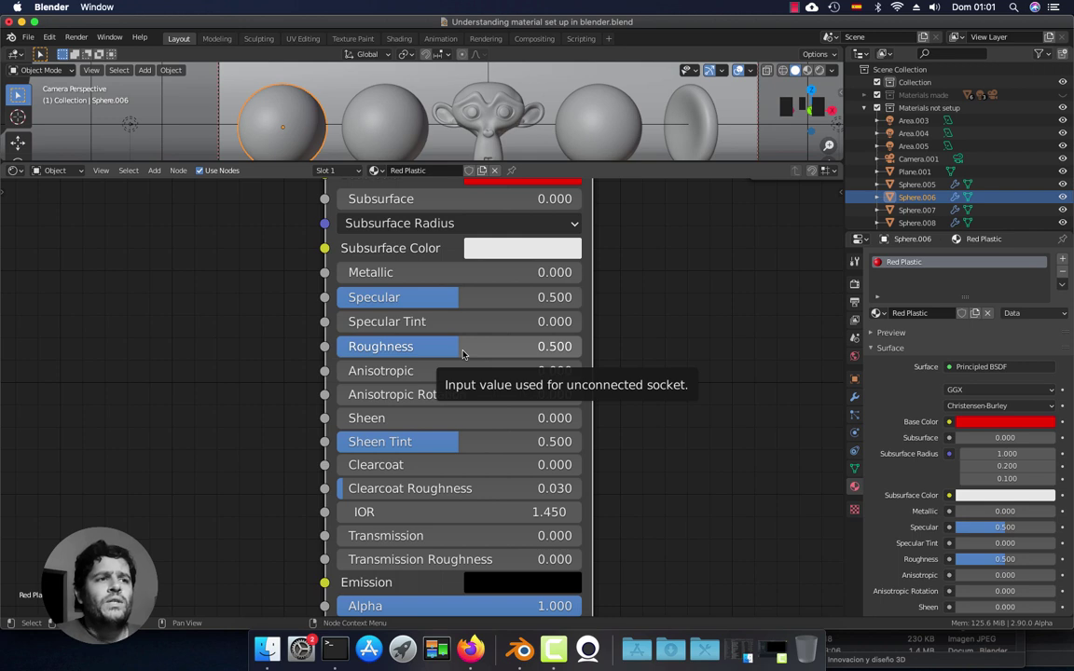
left_click(460, 348)
type("1")
key("Return")
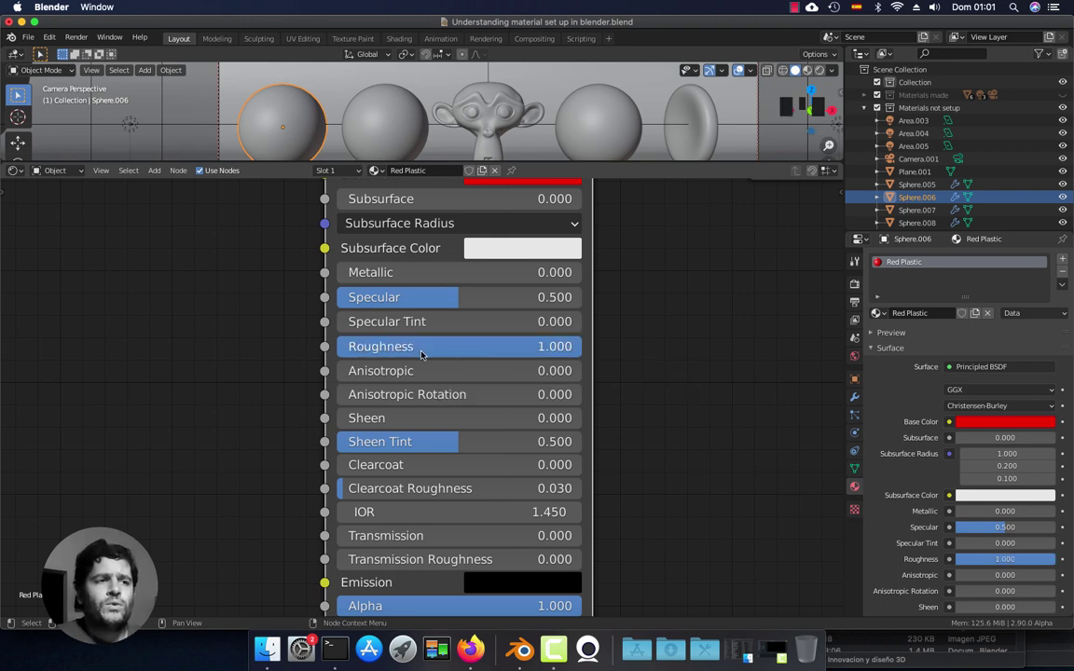
left_click(479, 353)
type("0.5")
key("Return")
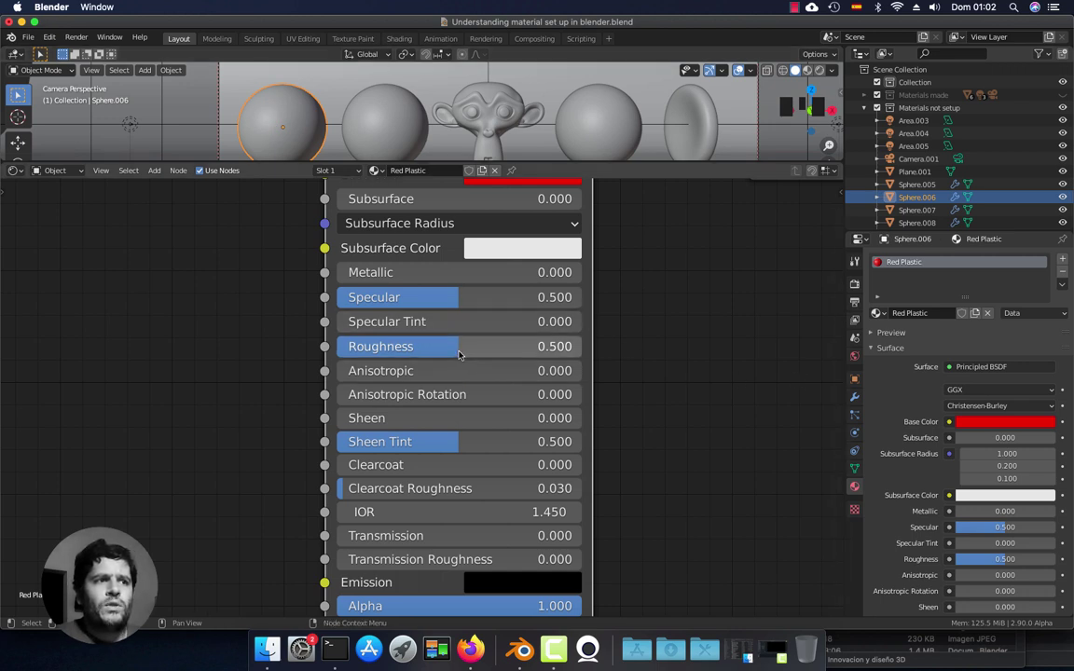
- Set the Principled BSDF node's Roughness to 0.3 for the red plastic
left_click(459, 355)
type("0.3")
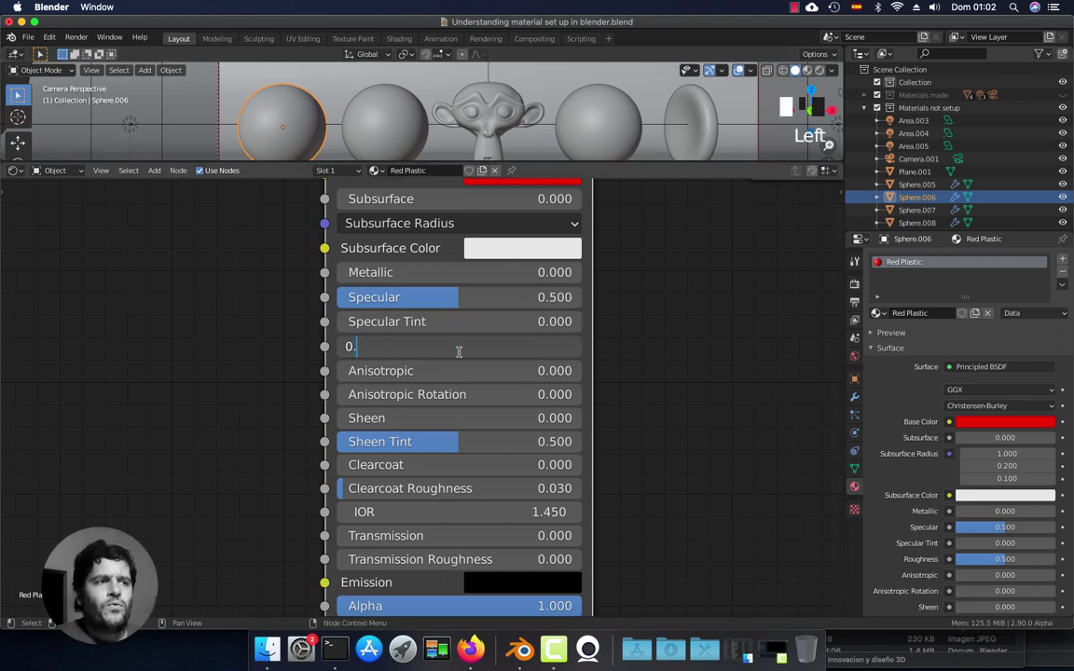
key("Return")
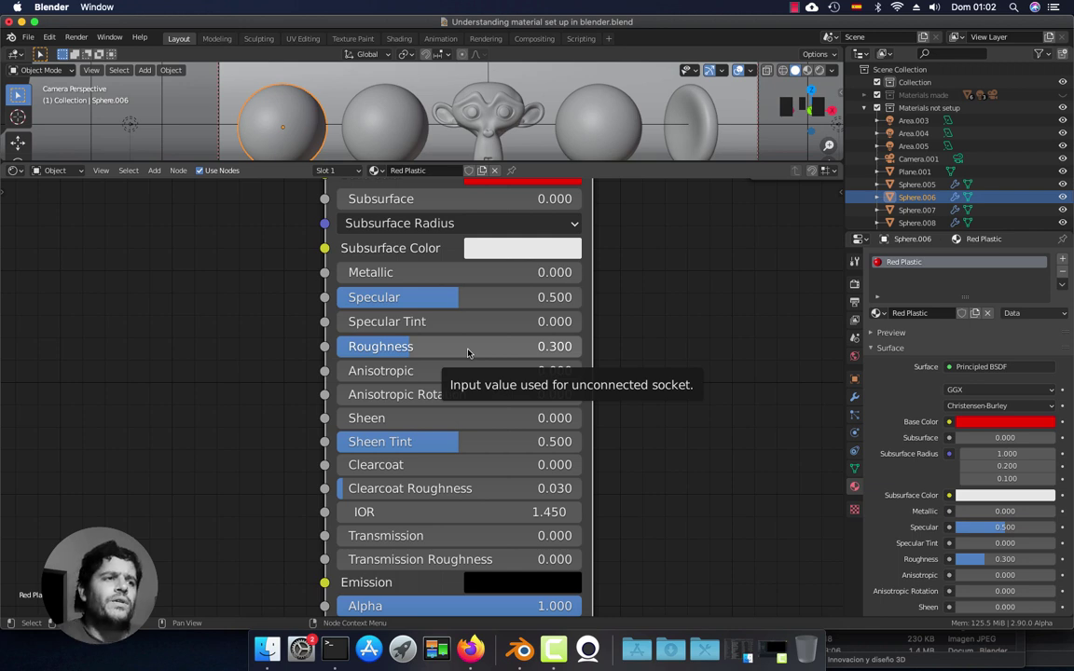
- Examine the Principled BSDF node's Anisotropic, Sheen, Sheen Tint, Clearcoat and Clearcoat Roughness settings
scroll(471, 363, "down", 2)
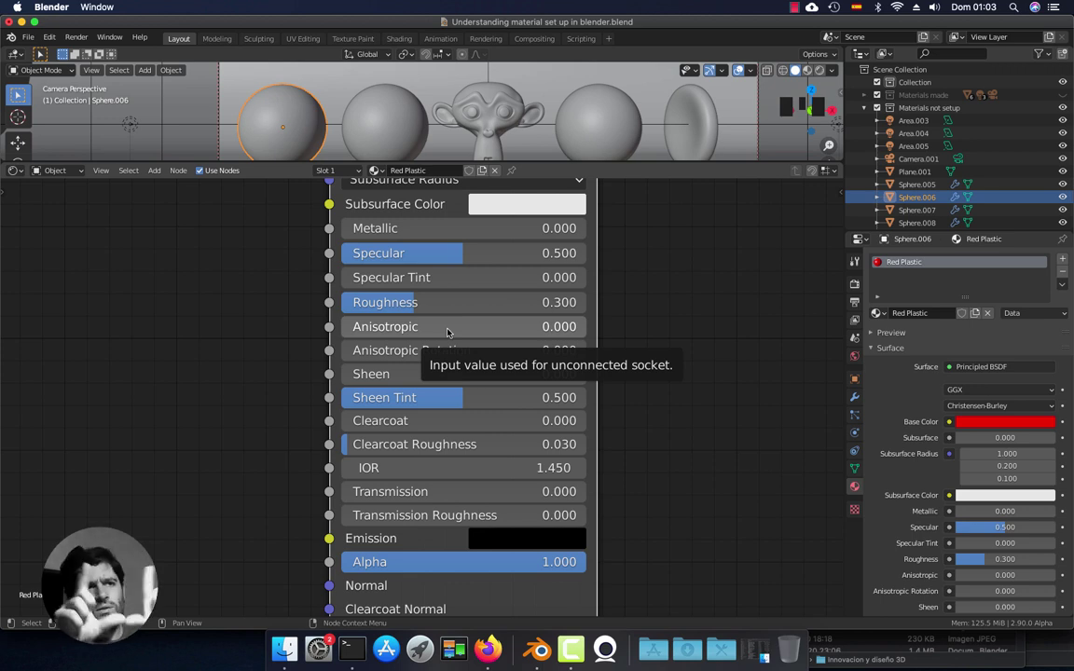
middle_click_drag(452, 356, 457, 326)
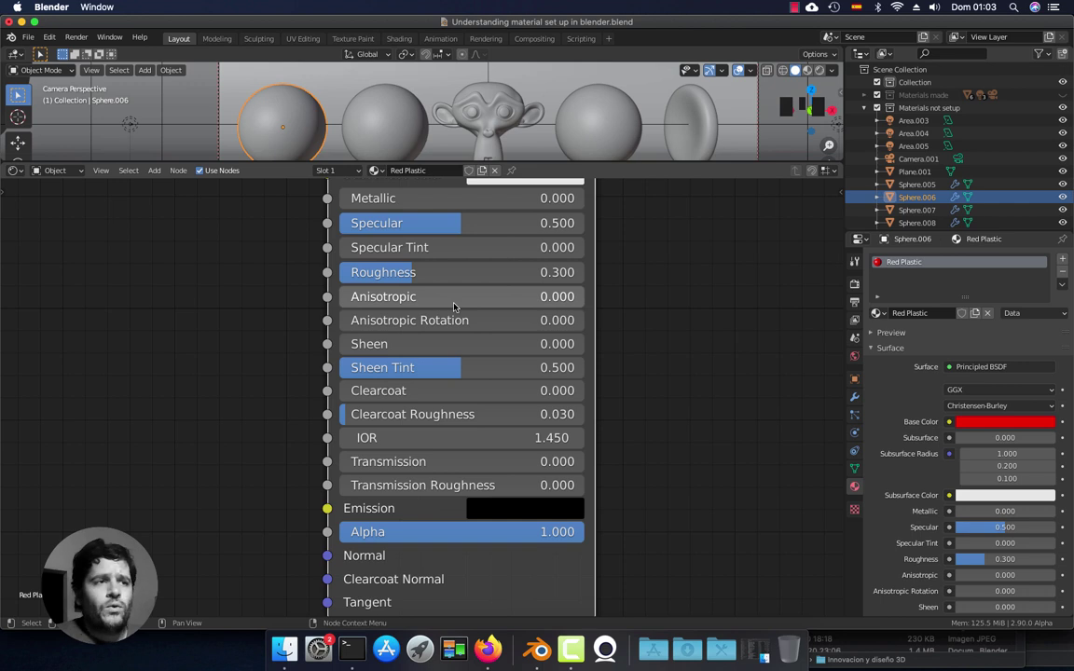
middle_click_drag(455, 353, 451, 318)
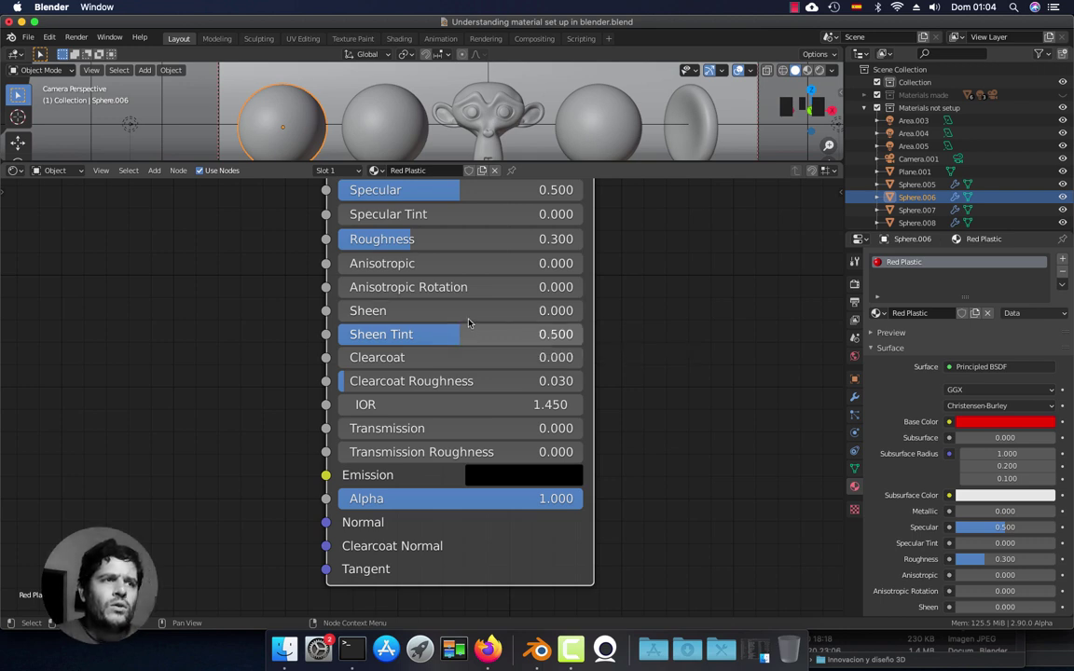
middle_click_drag(463, 366, 457, 312)
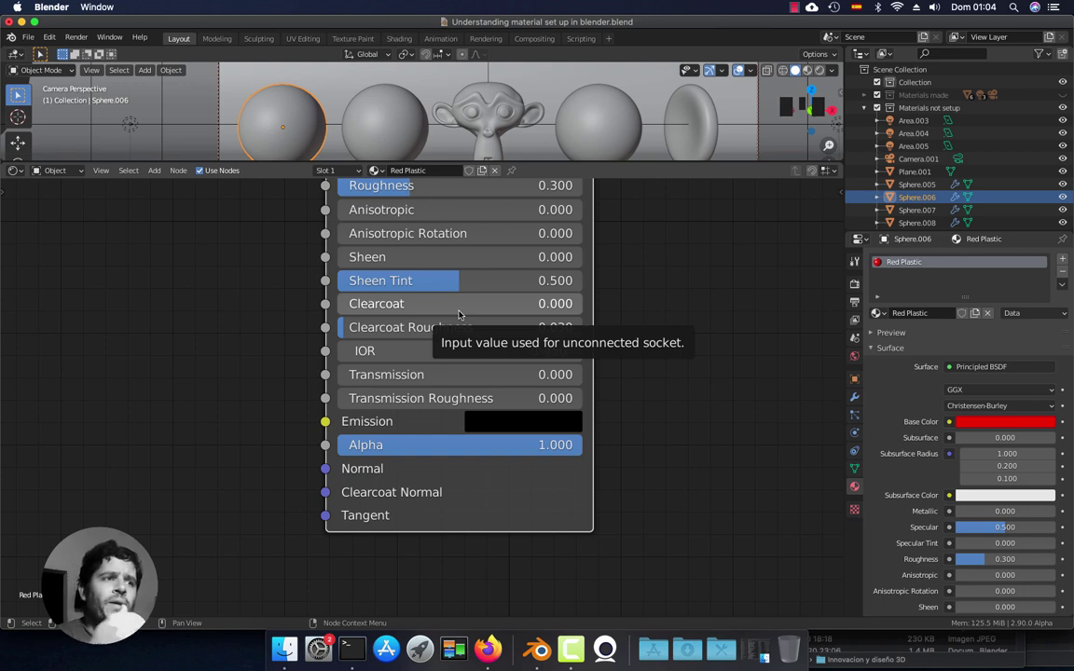
middle_click_drag(458, 314, 462, 228)
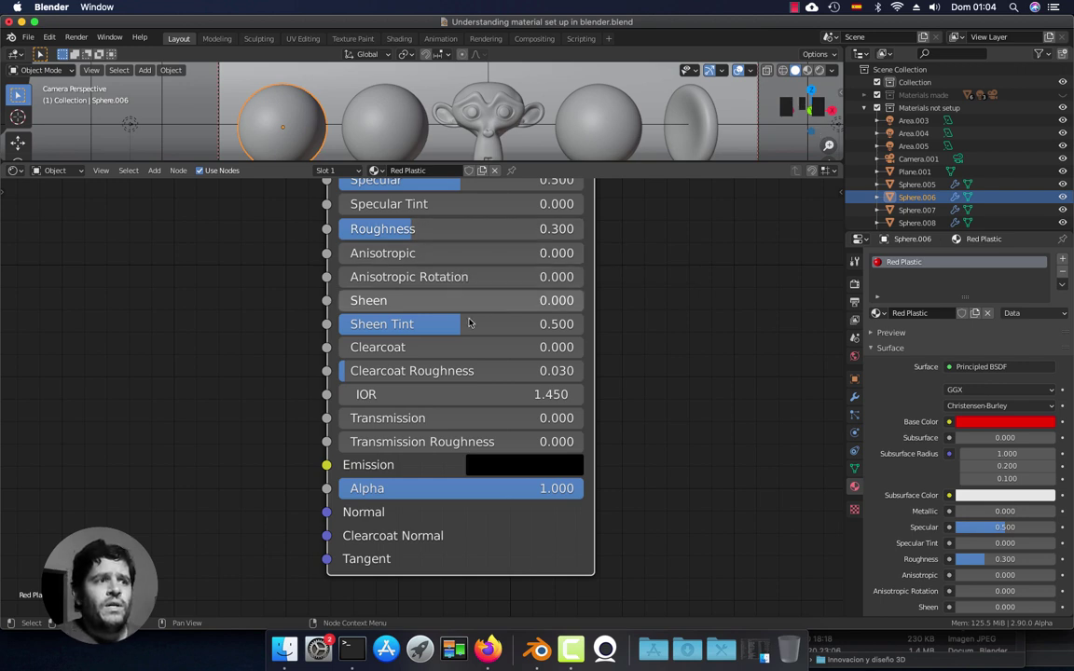
middle_click_drag(470, 324, 456, 279)
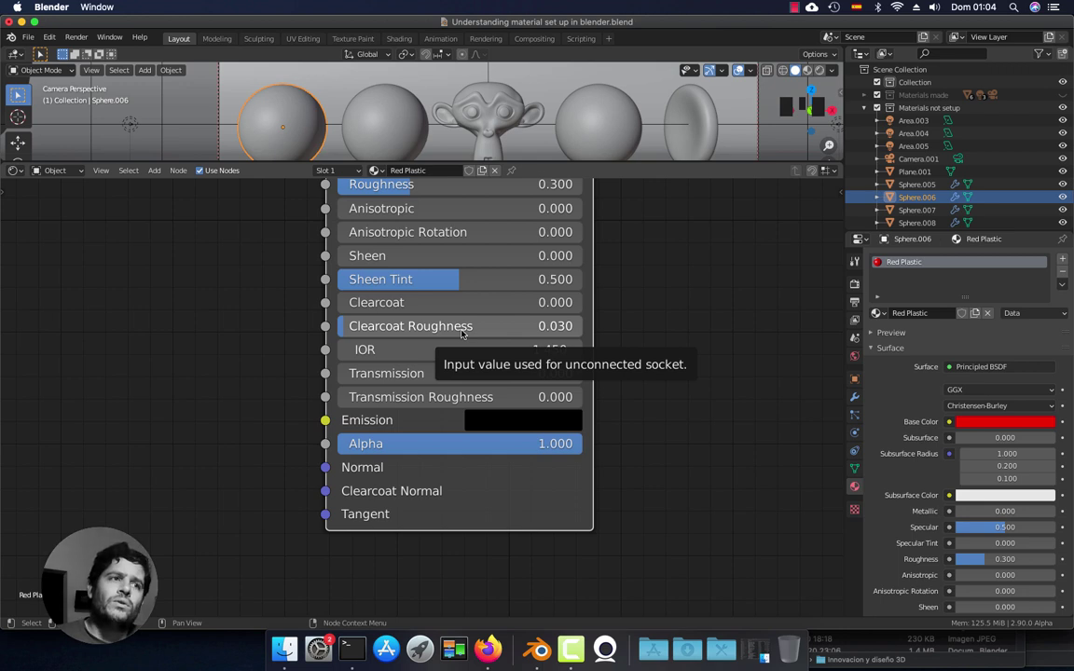
middle_click_drag(461, 333, 461, 356)
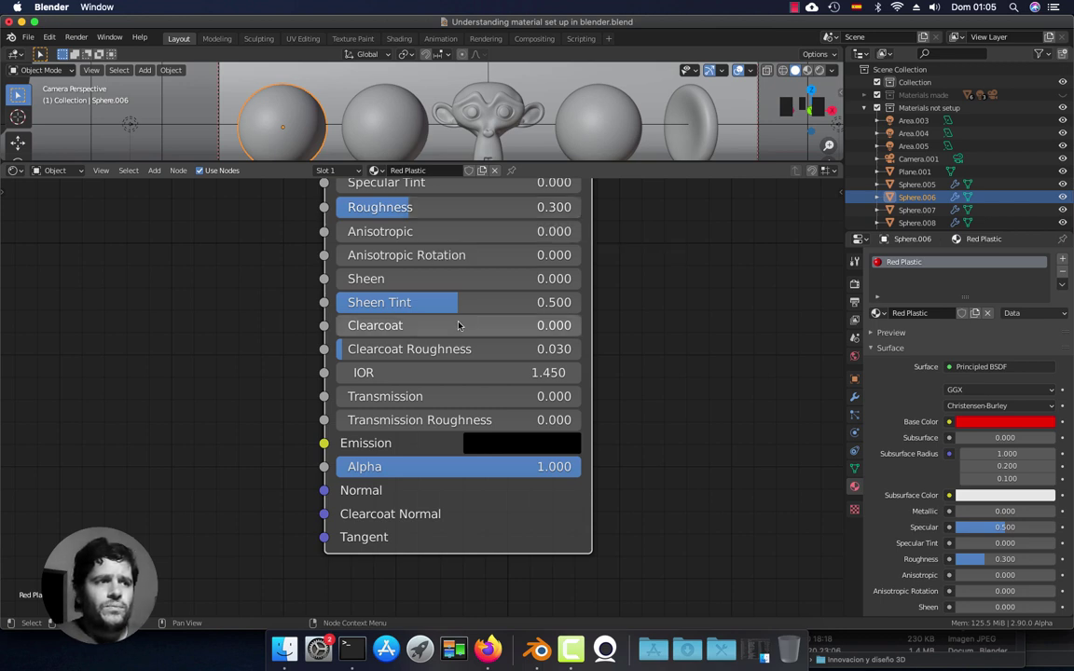
- For the IOR setting, consult Wikipedia's table of refractive indices by material in Firefox, and return to Blender
middle_click_drag(462, 326, 453, 329)
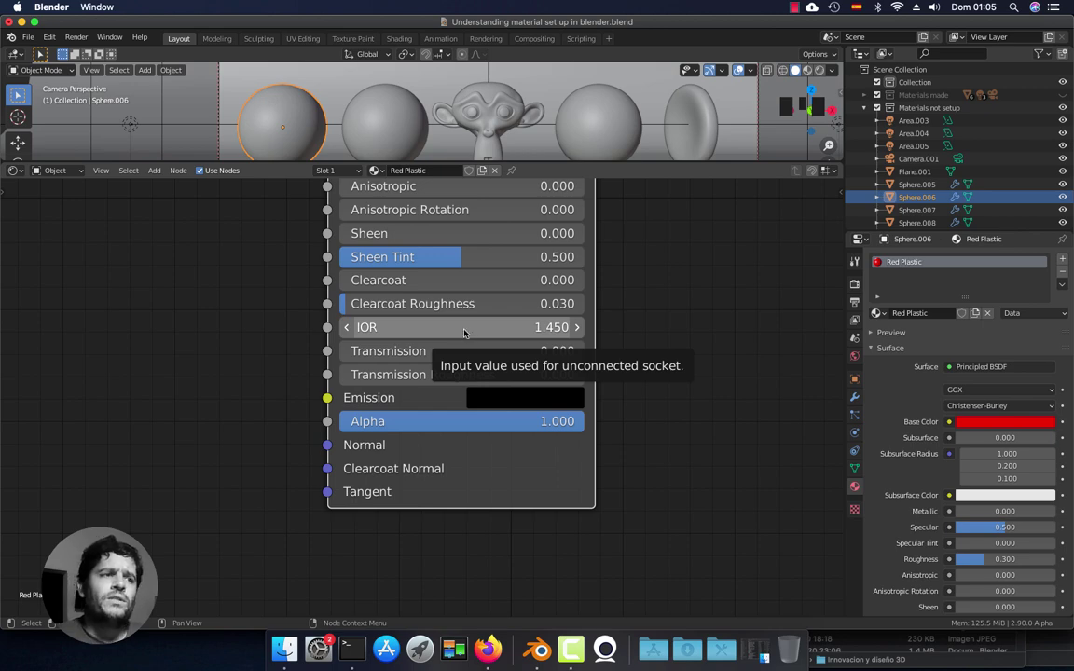
left_click(487, 649)
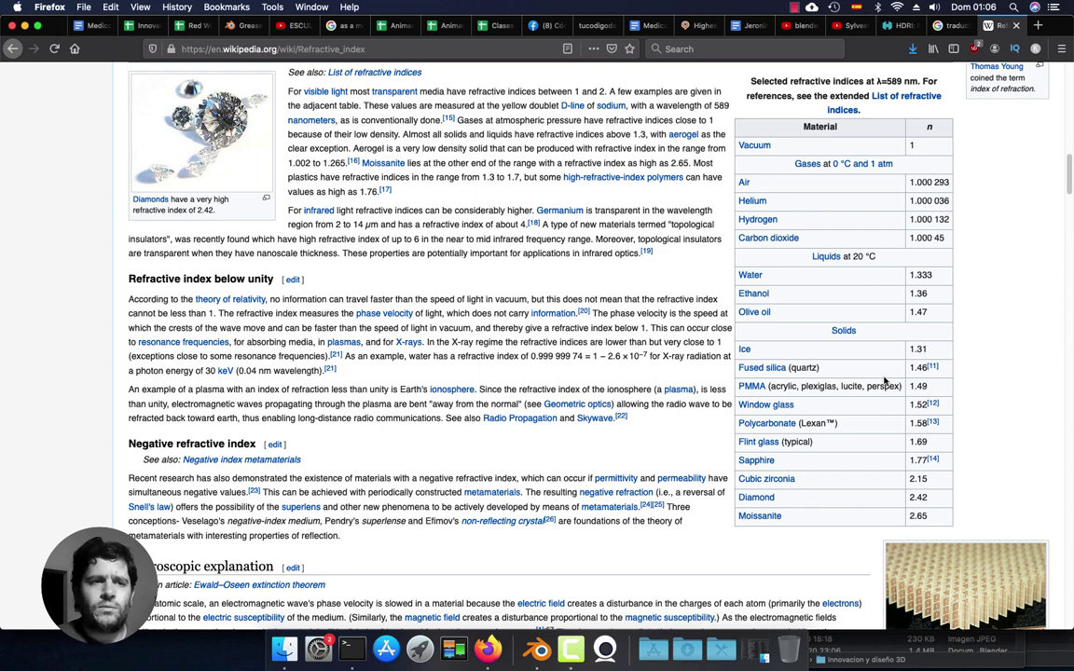
left_click(538, 648)
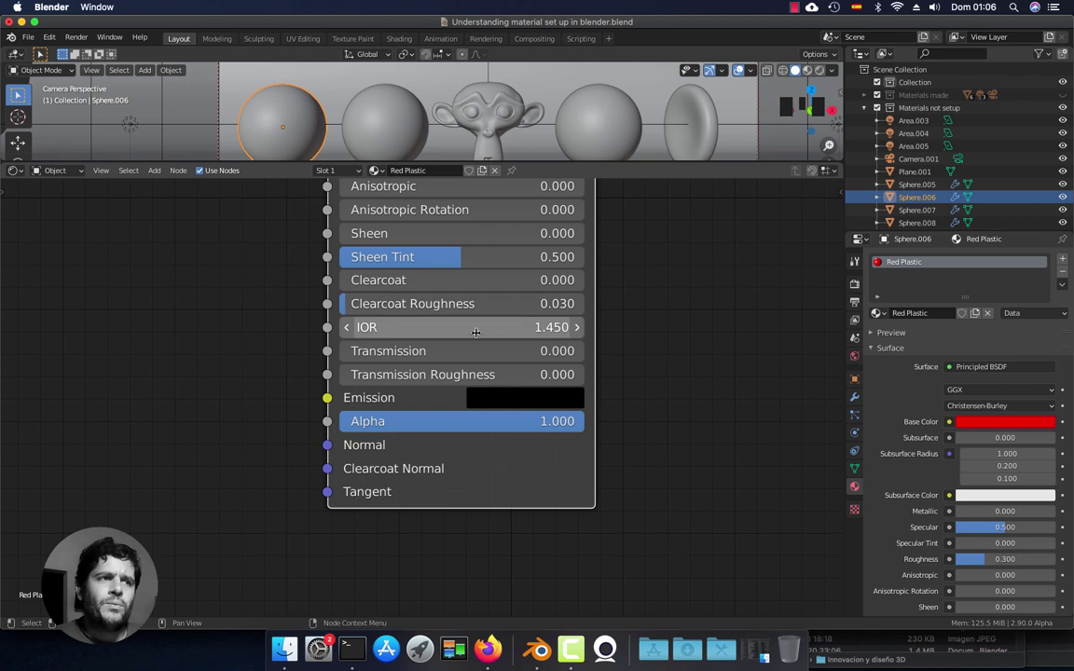
- Set the Principled BSDF node's Alpha to 0
middle_click_drag(444, 365, 461, 370)
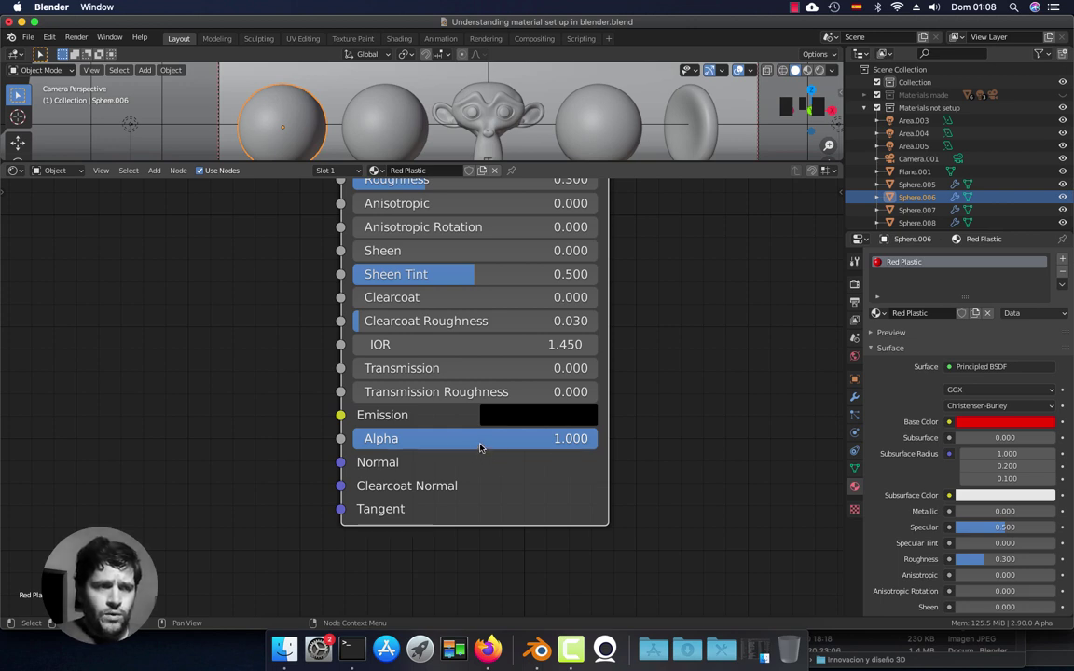
left_click(481, 442)
type("0")
key("Return")
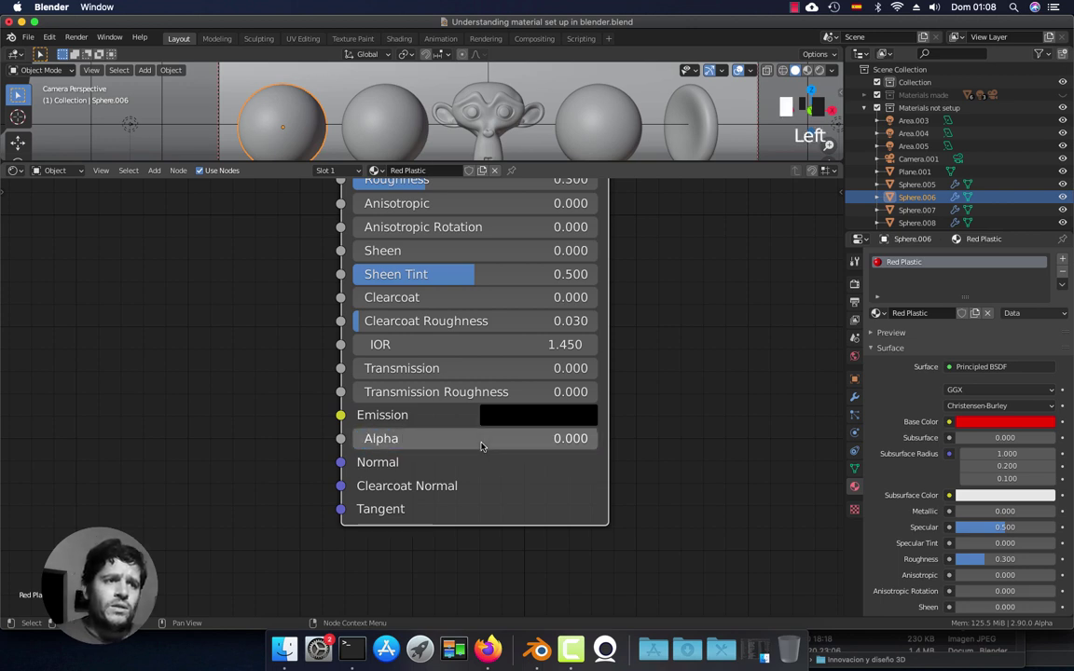
- Set the Principled BSDF node's Alpha to 1
left_click(481, 442)
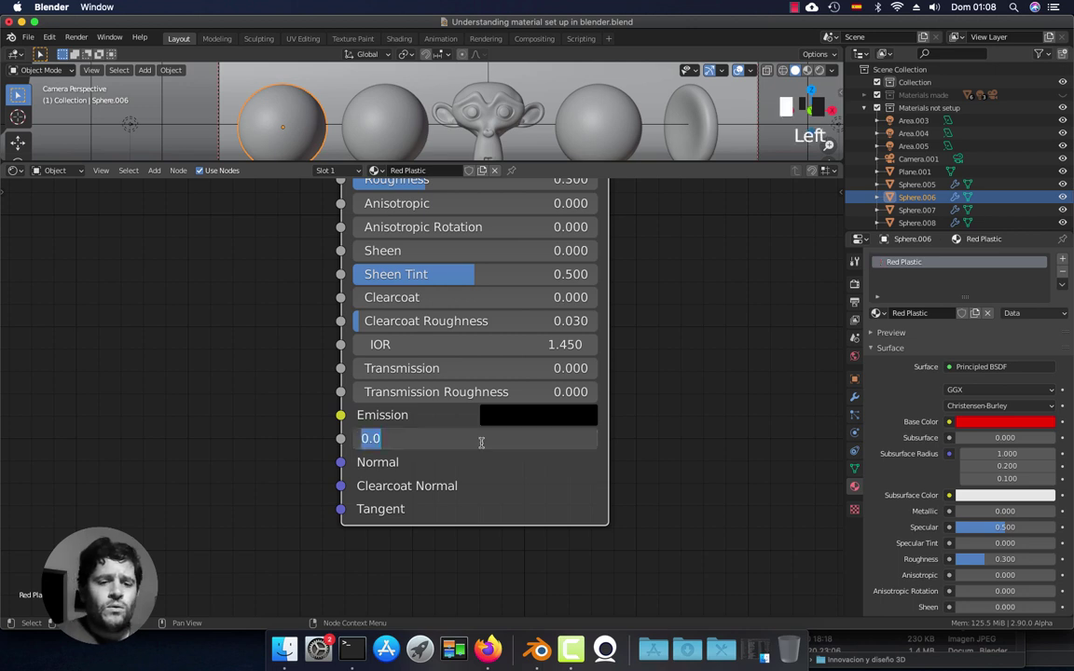
type("1")
key("Return")
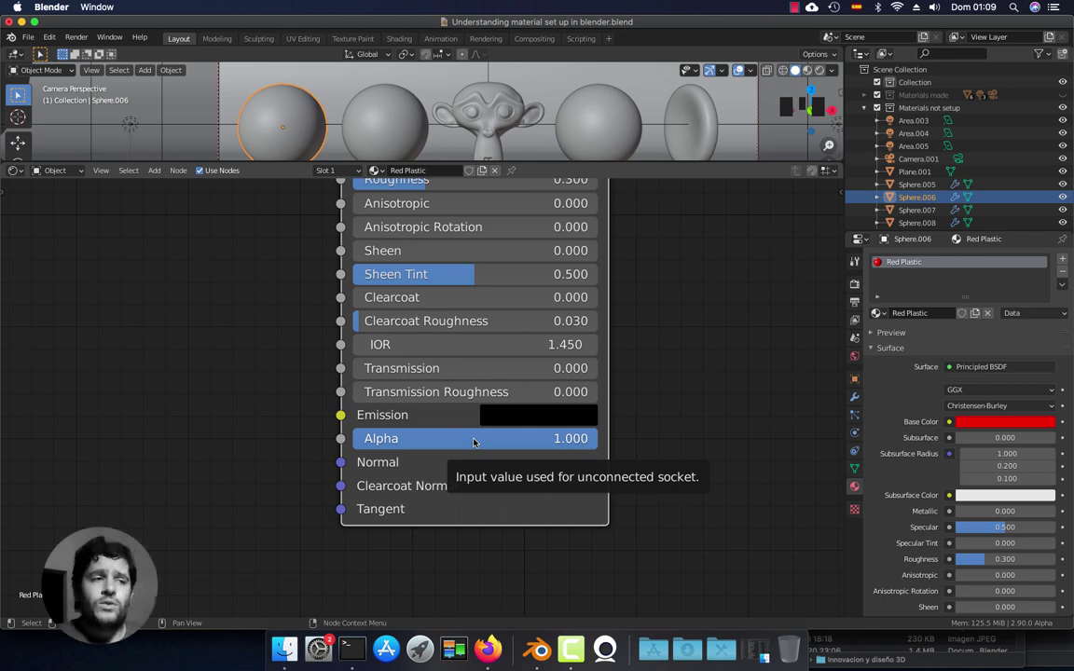
middle_click_drag(392, 463, 406, 430)
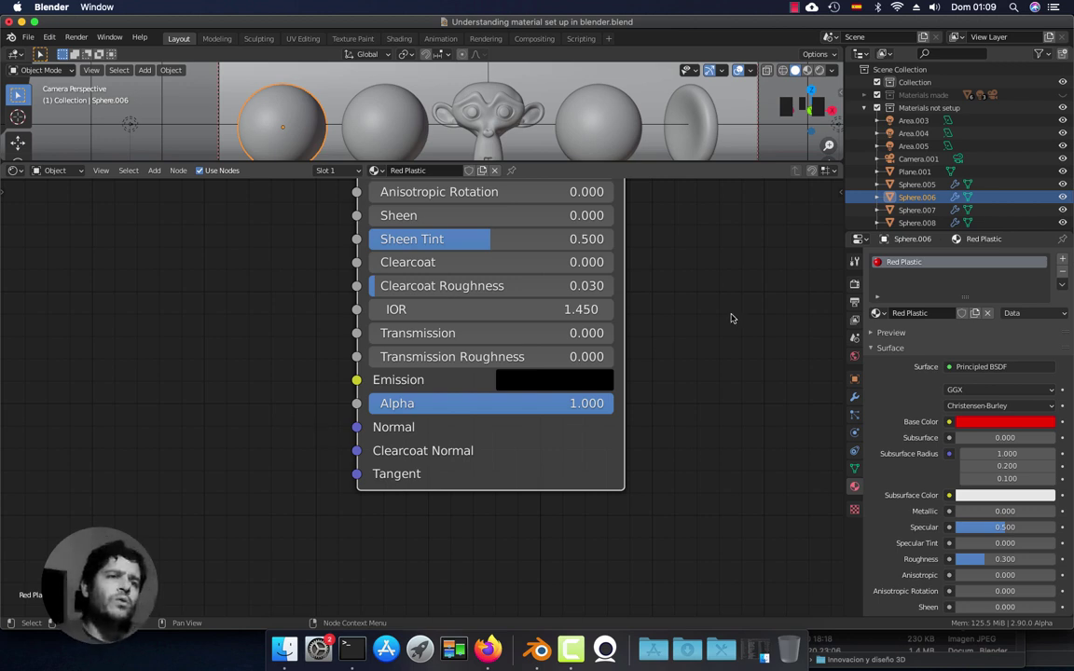
- Enlarge the 3D viewport above the Shader Editor and frame the leftmost sphere in it
scroll(322, 437, "up", 2)
left_click_drag(586, 159, 585, 321)
scroll(347, 216, "up", 2)
middle_click_drag(347, 215, 467, 207, "shift")
scroll(472, 193, "up", 1)
scroll(468, 207, "down", 1)
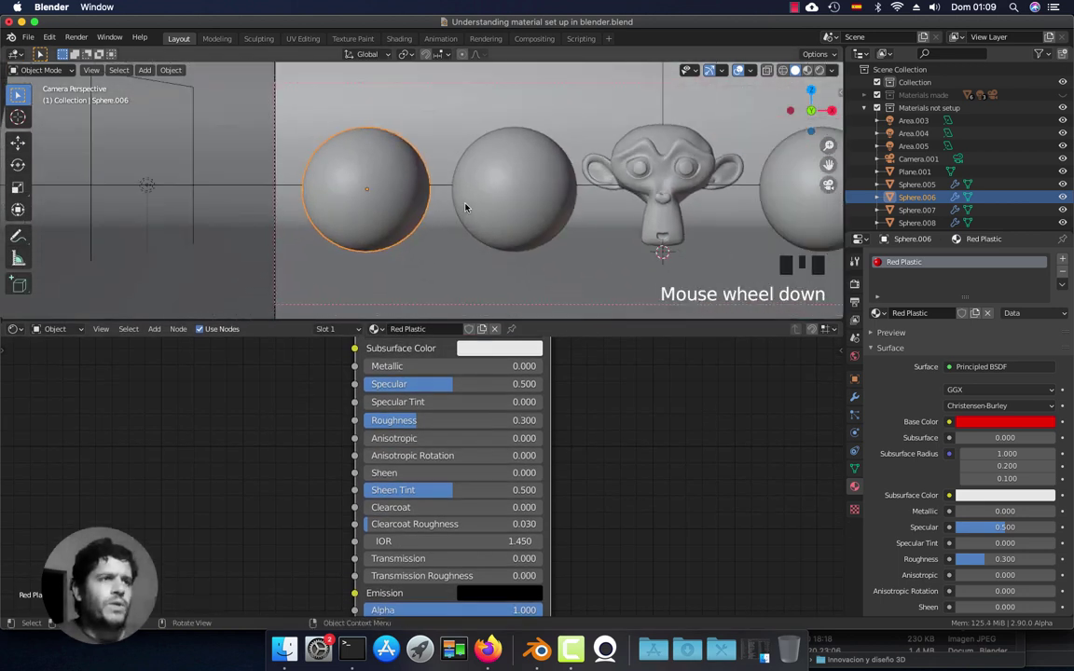
- Define a render region tightly around the leftmost sphere in the camera view
key("ctrl+b")
left_click_drag(275, 110, 442, 265)
scroll(467, 181, "down", 7)
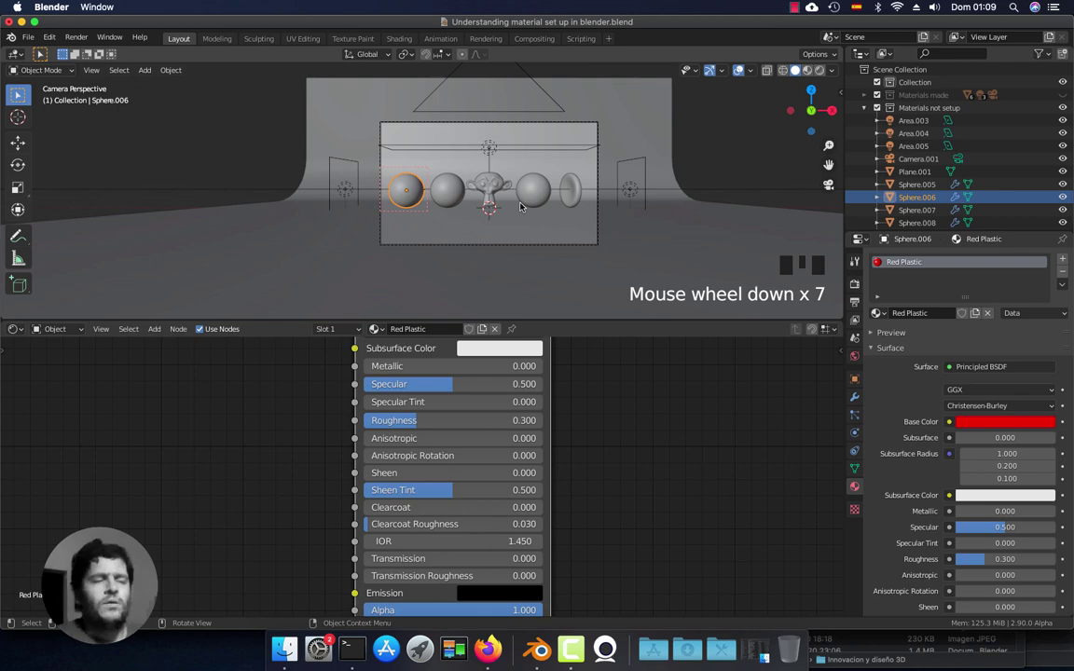
key("KP_0")
key("KP_0")
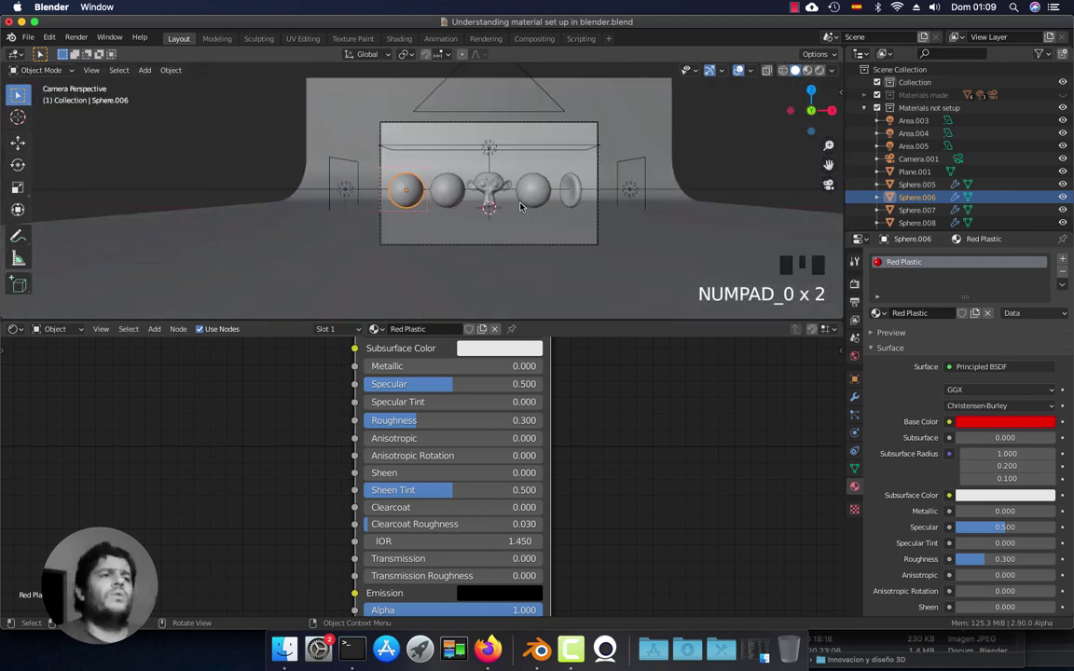
scroll(521, 206, "up", 9)
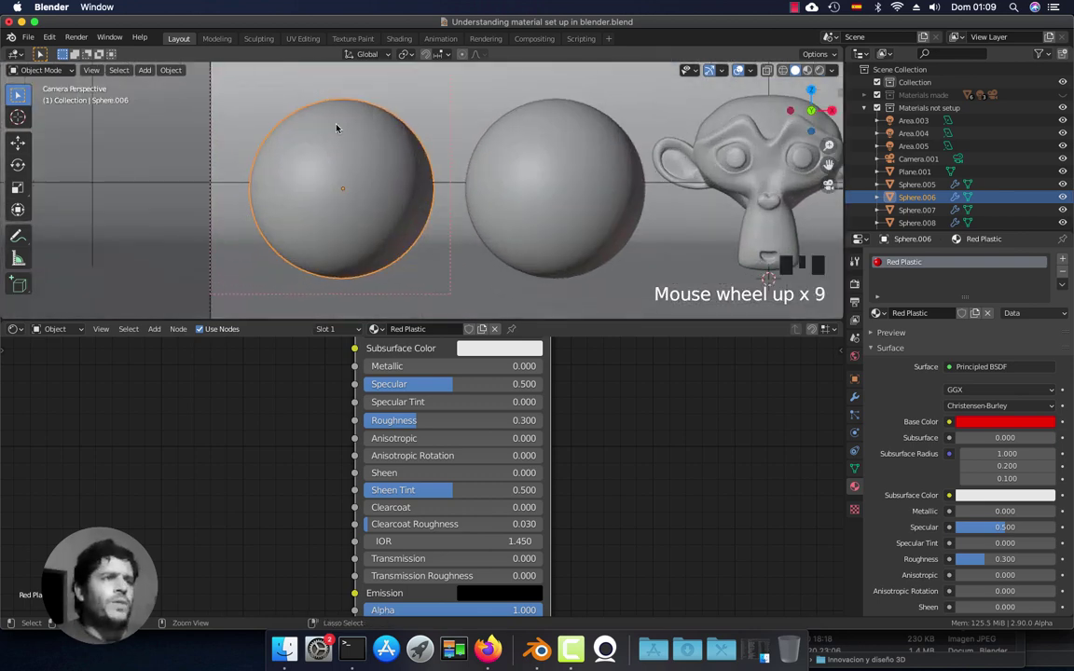
key("ctrl+b")
left_click_drag(235, 86, 432, 284)
scroll(367, 180, "down", 1)
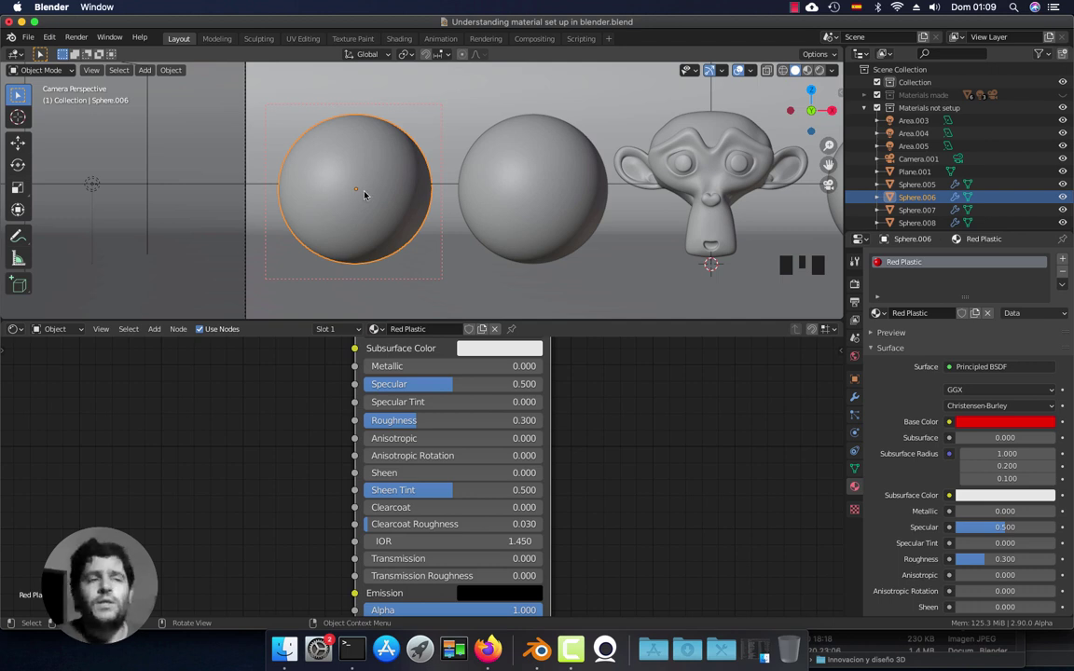
- Switch the 3D viewport to Rendered shading and hide the viewport overlays to preview the red sphere
scroll(364, 180, "down", 4)
scroll(364, 185, "up", 7)
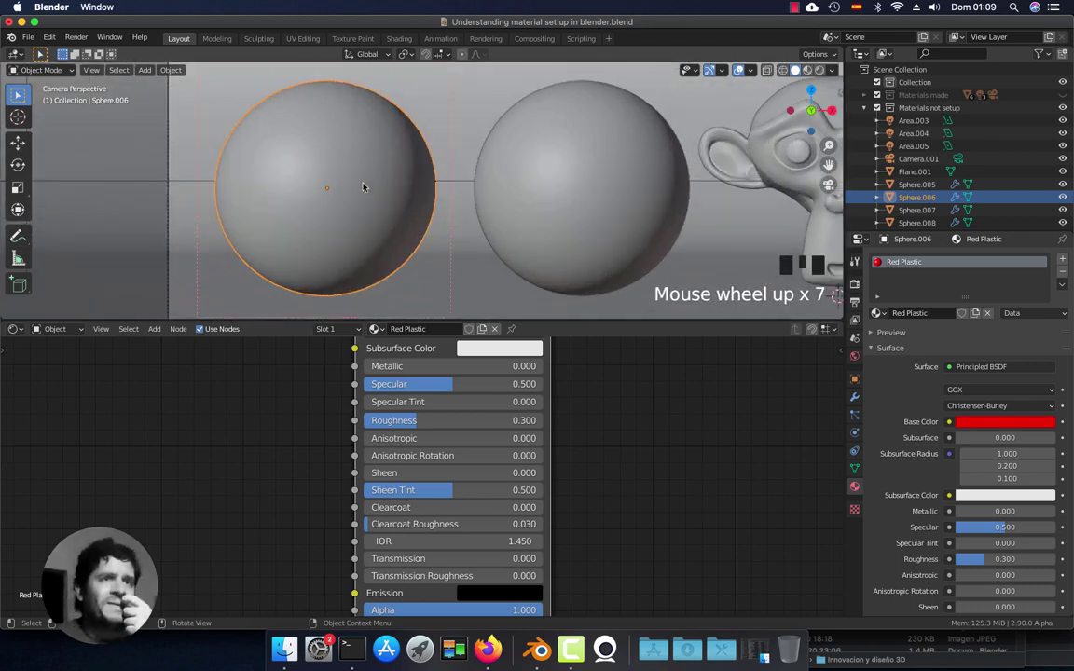
scroll(368, 183, "down", 1)
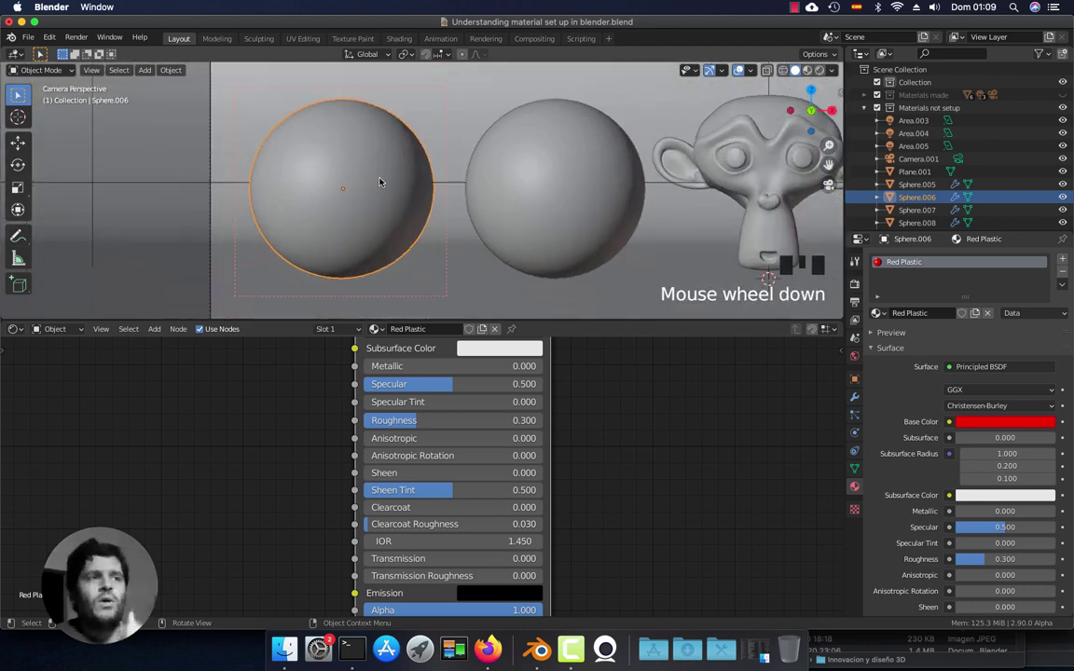
left_click(820, 72)
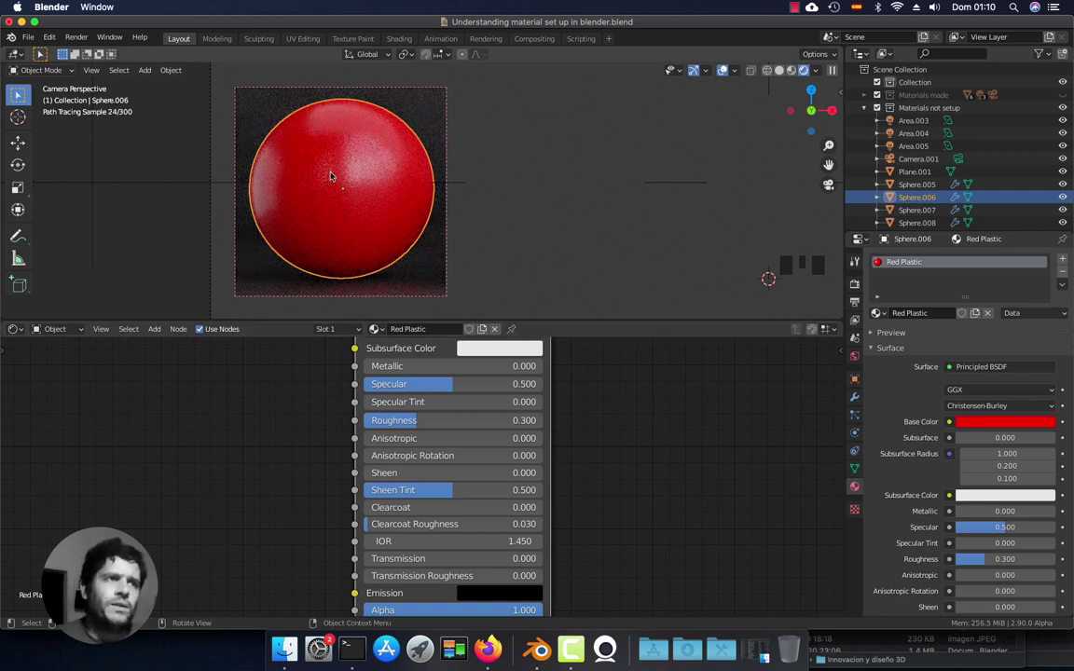
left_click(722, 70)
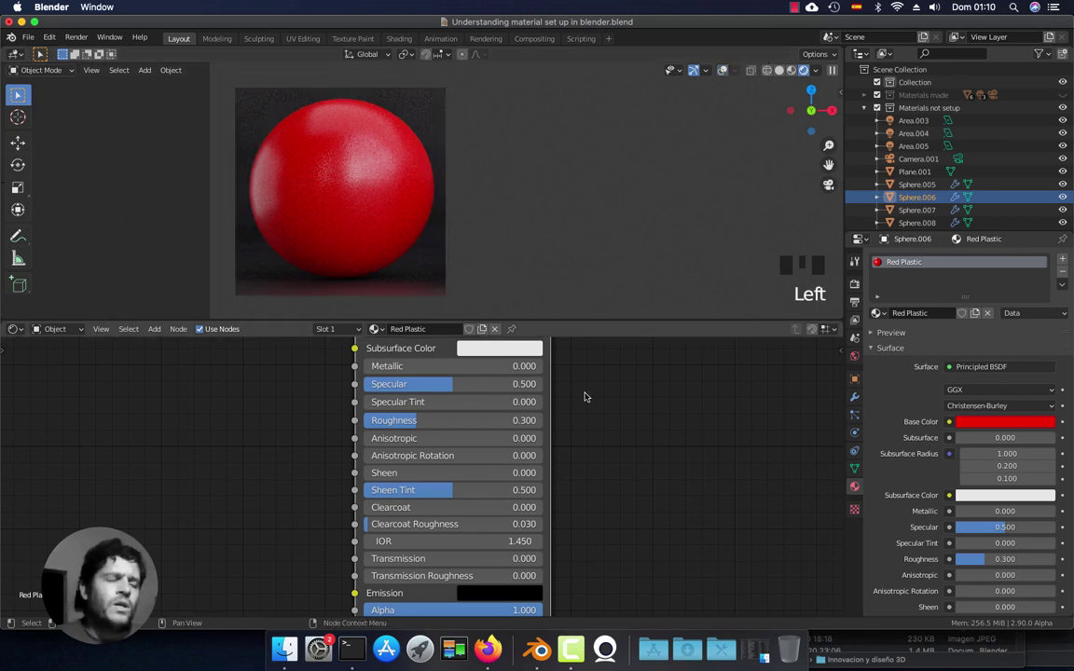
- Try magenta and then blue as the Principled BSDF node's Base Color on the sphere
middle_click_drag(604, 440, 608, 474)
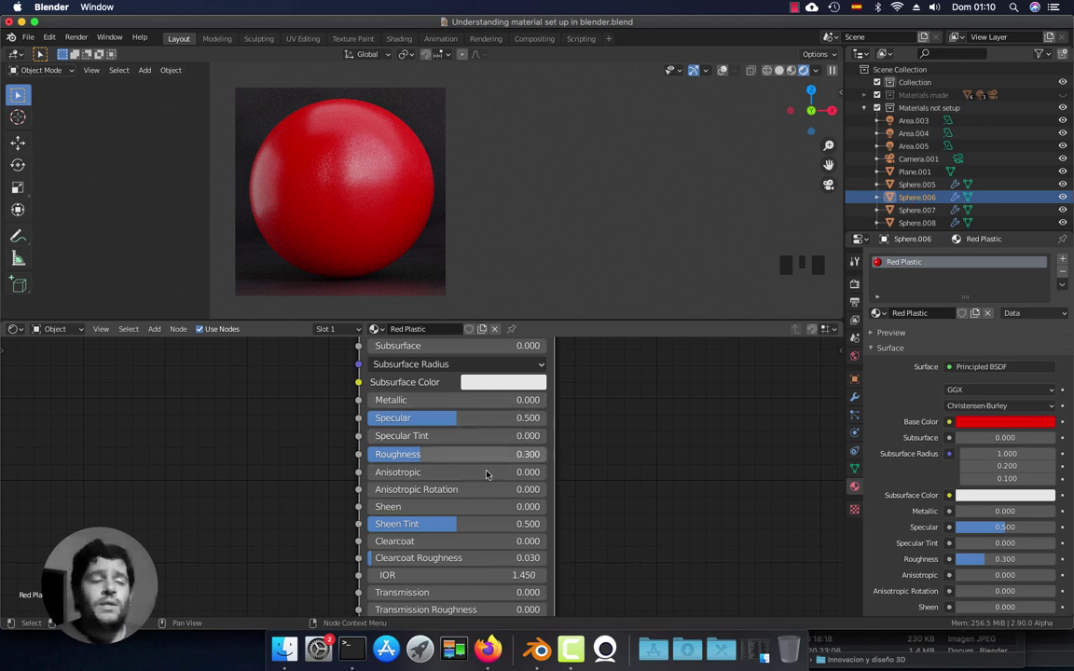
middle_click_drag(578, 439, 606, 499)
scroll(618, 450, "up", 2)
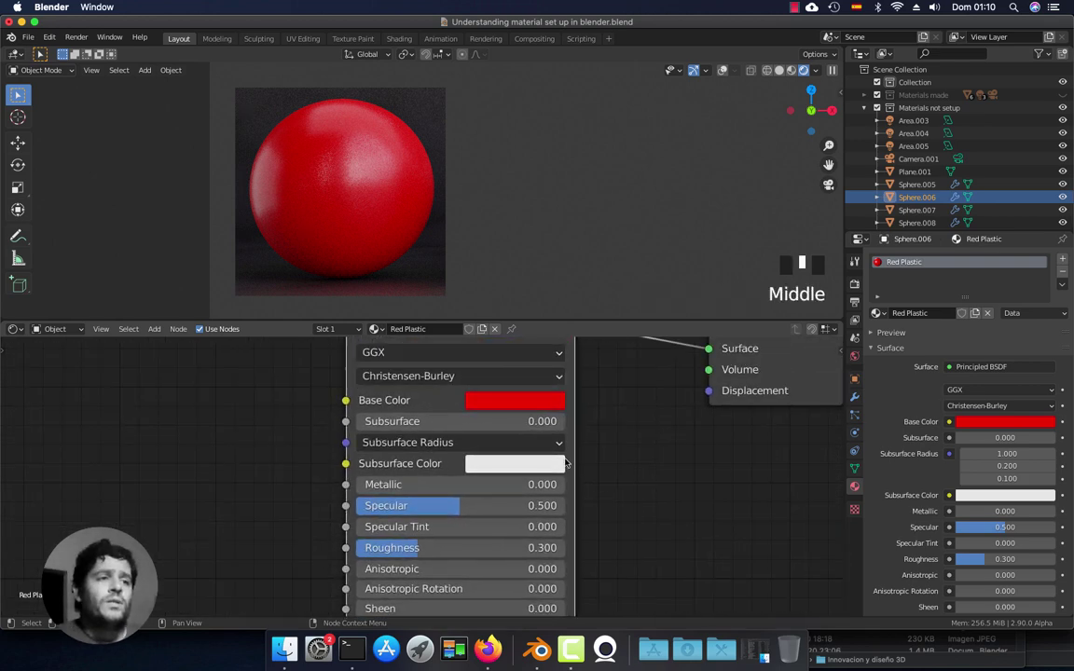
left_click(495, 404)
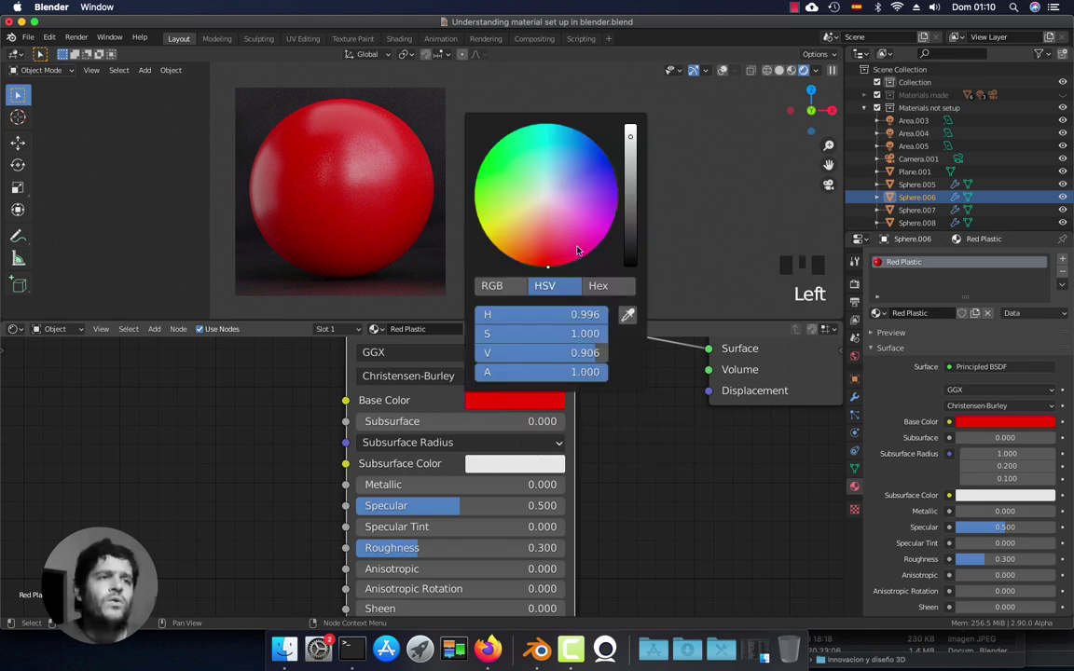
left_click(593, 216)
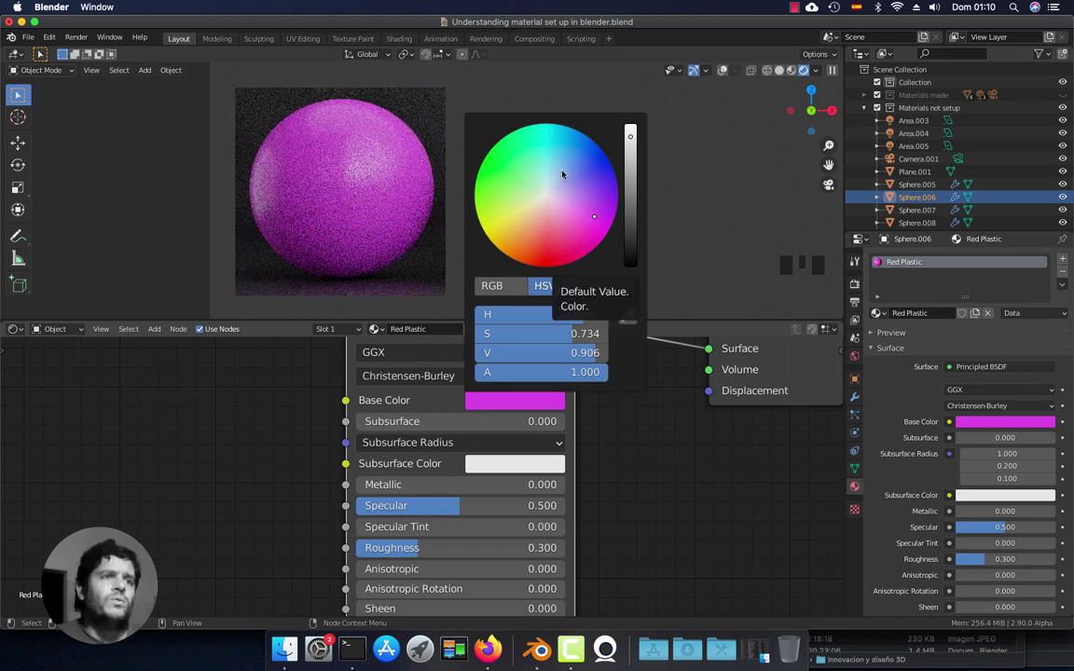
left_click(590, 166)
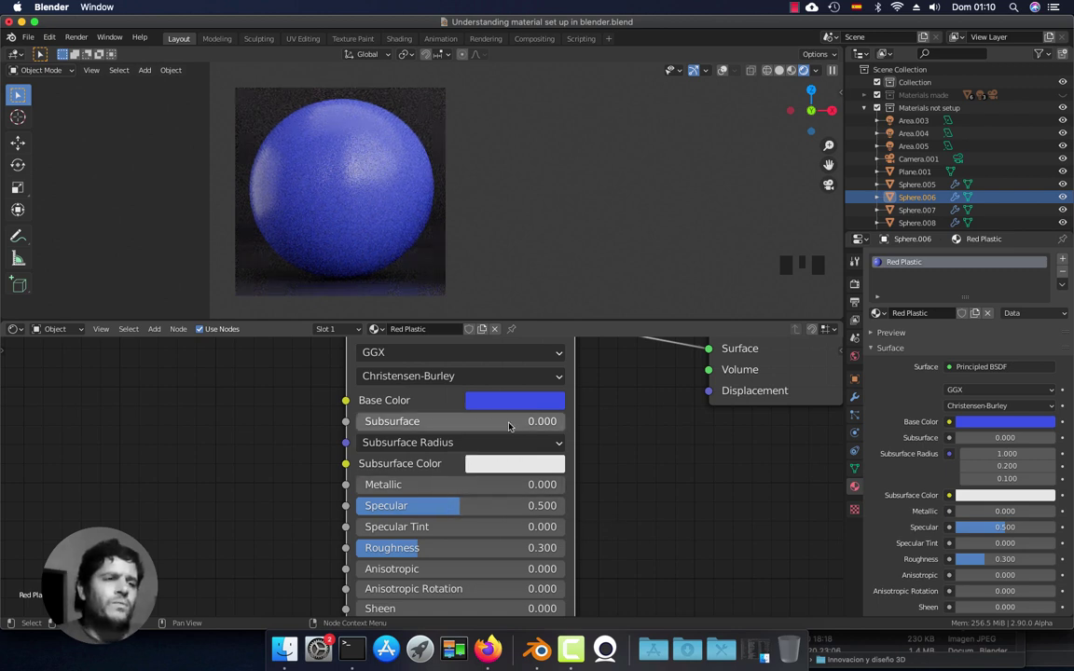
- Set the Principled BSDF node's Base Color back to a fully saturated red
middle_click_drag(443, 547, 443, 528)
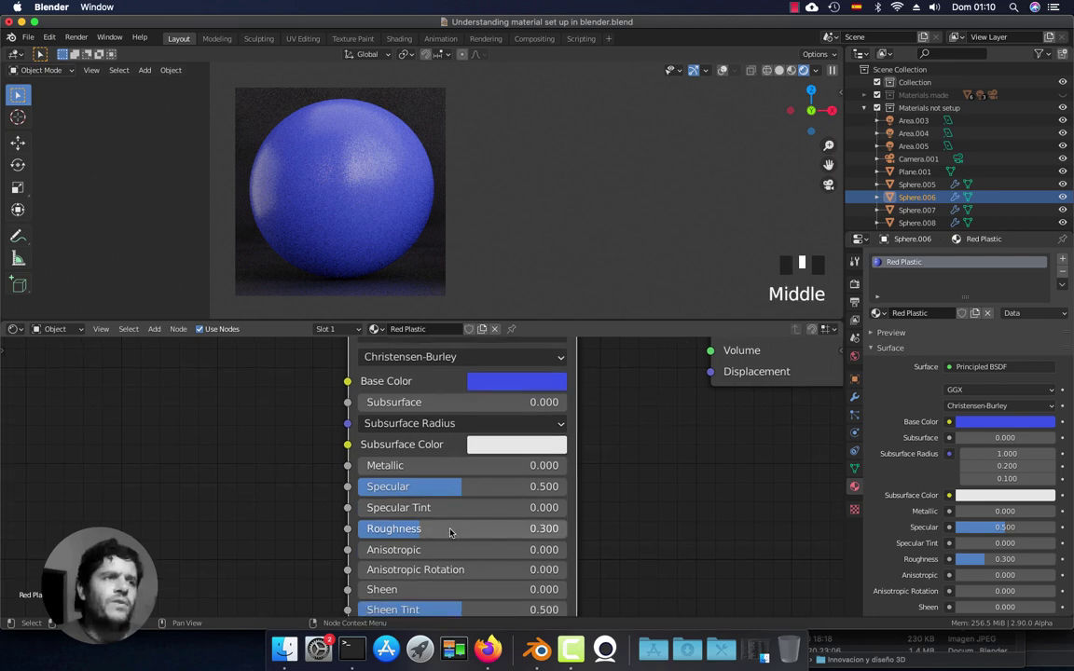
left_click(494, 381)
left_click_drag(558, 229, 547, 245)
- Set the red plastic's Roughness to 0 to preview a mirror-like surface
middle_click_drag(595, 536, 472, 475)
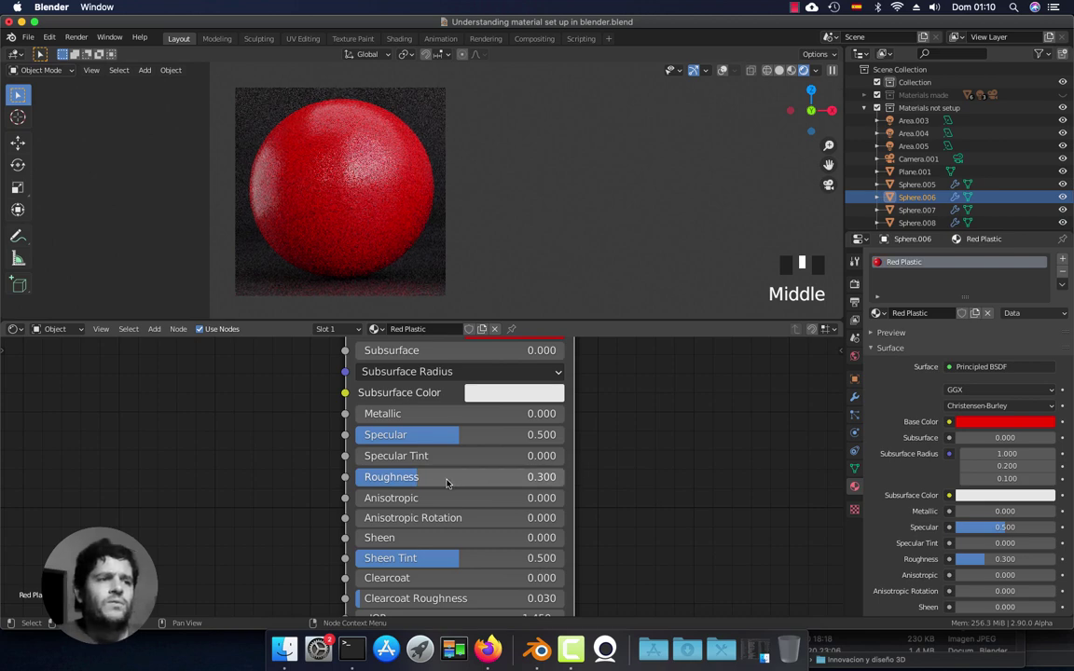
left_click(448, 480)
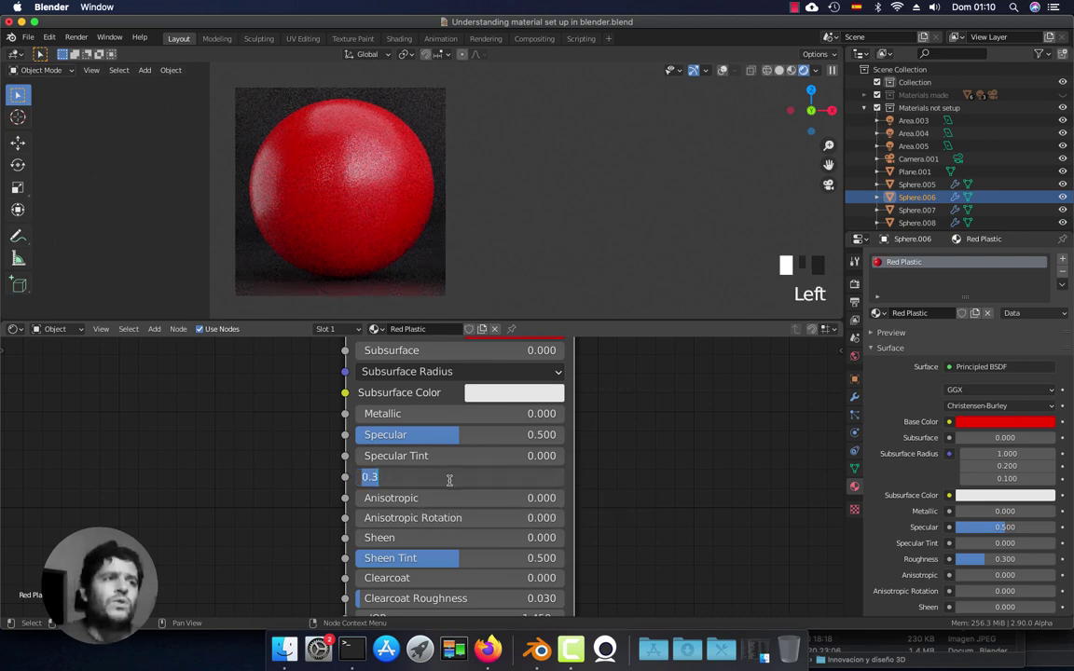
type("0")
key("Return")
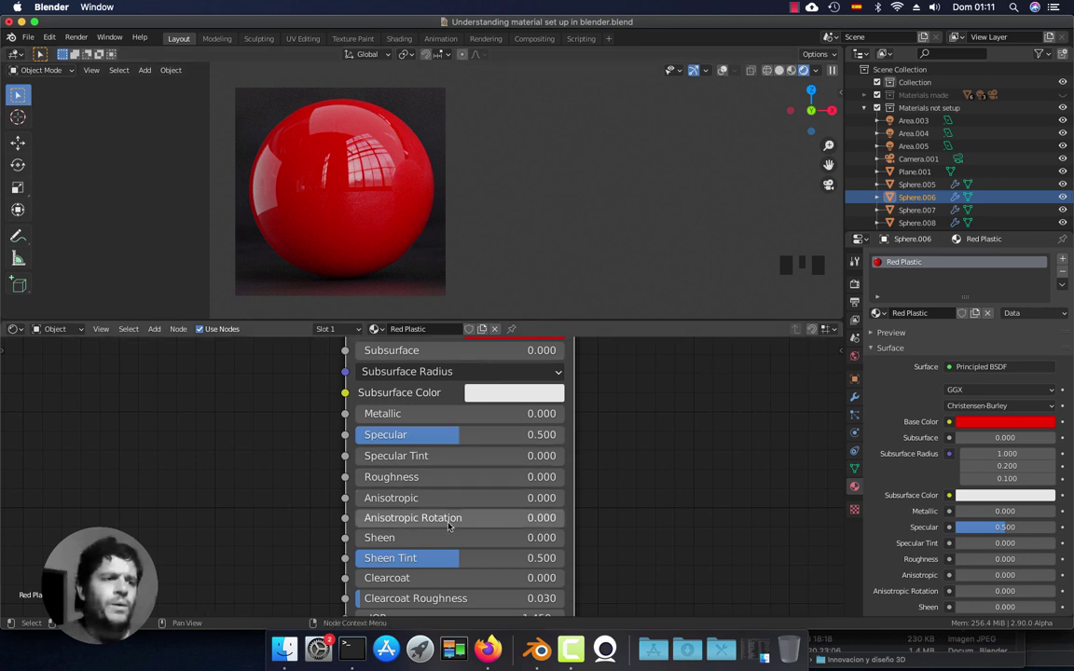
- Set the red plastic's Roughness to 1 to preview a fully matte surface
middle_click_drag(451, 498, 445, 503)
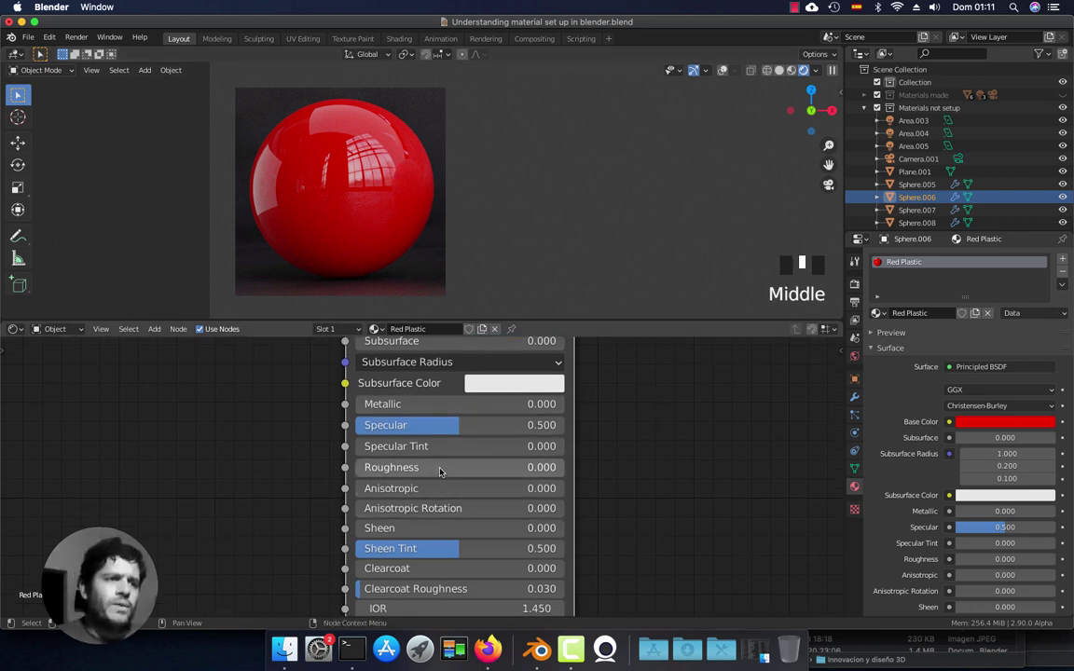
left_click(439, 468)
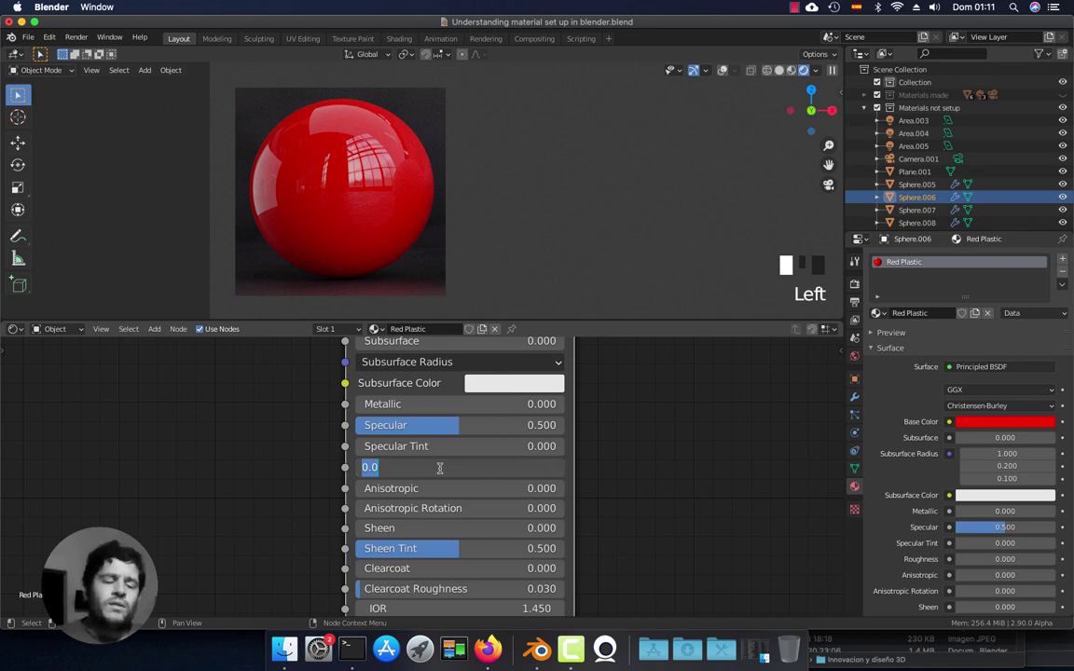
type("1")
key("Return")
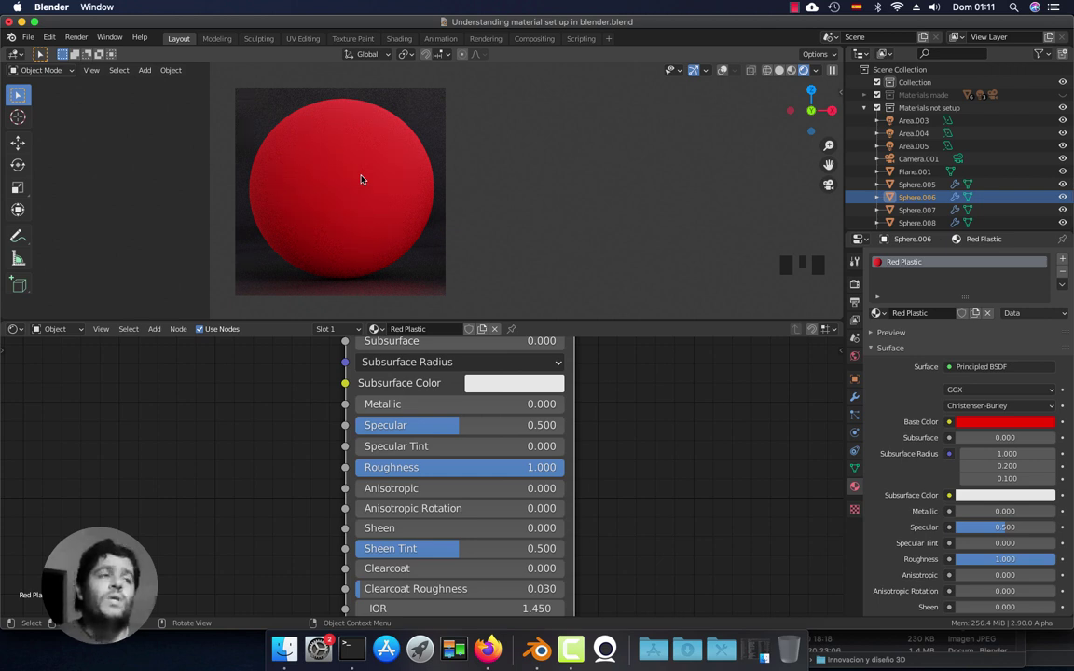
- Set the red plastic's Roughness to 0.5 to preview an intermediate gloss
left_click(445, 468)
type("0.5")
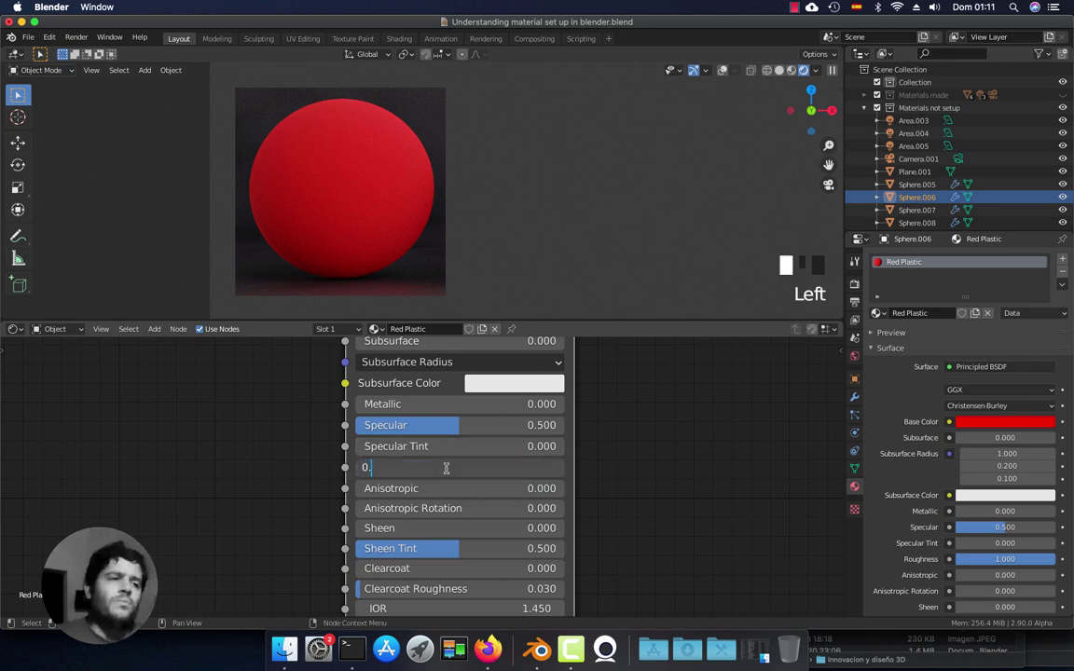
key("Return")
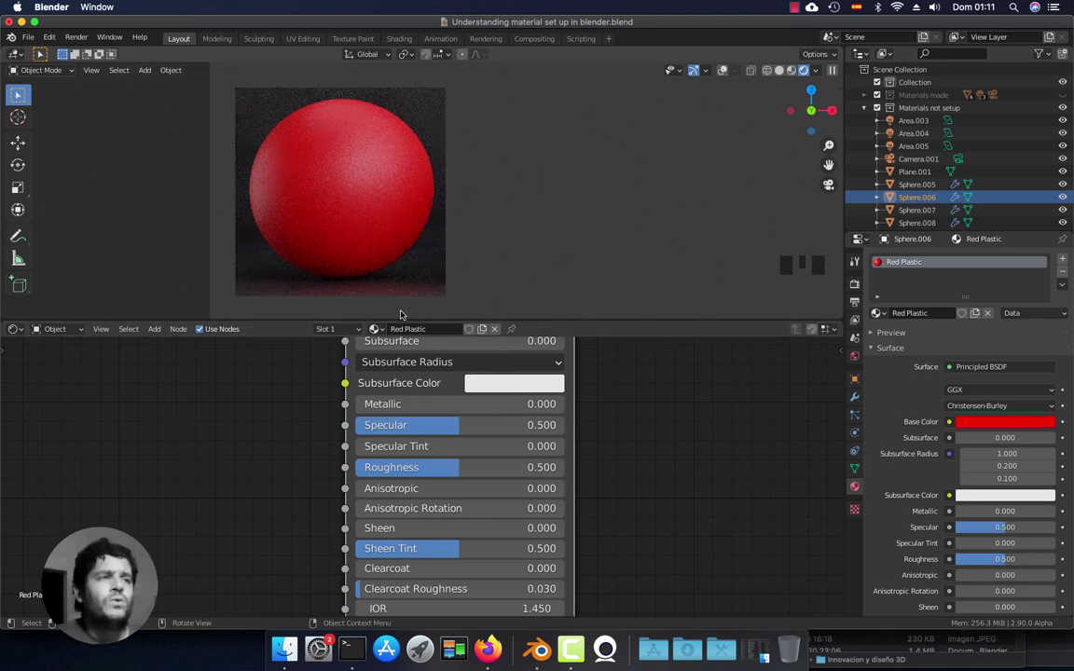
- Return the Principled BSDF node's Roughness to 0.3 for the red plastic
left_click(440, 468)
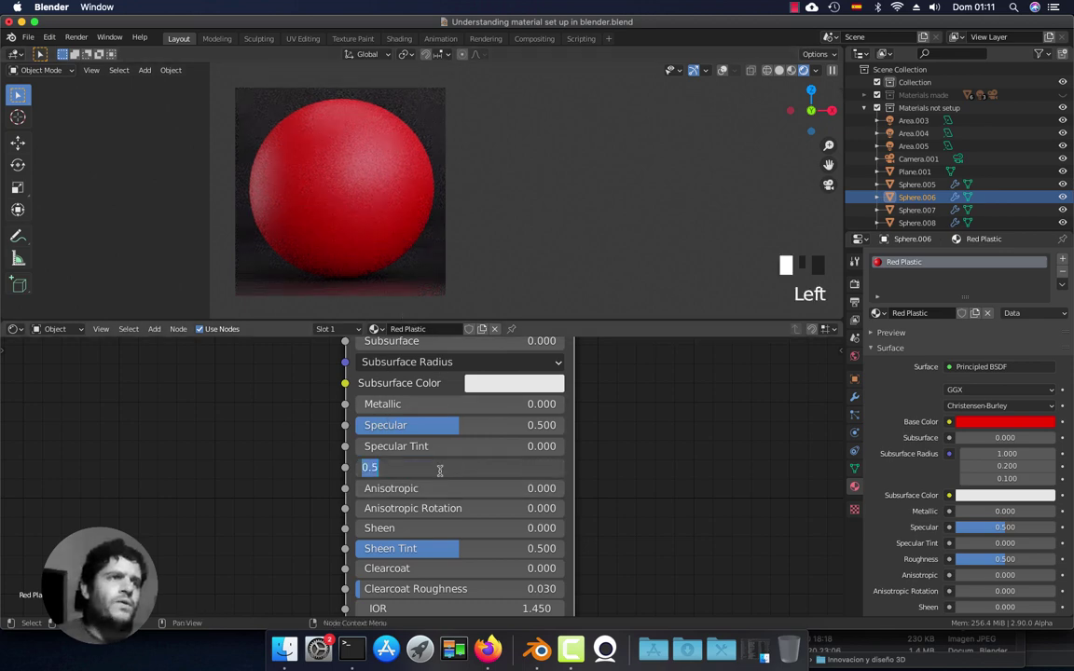
type("0.3")
key("Return")
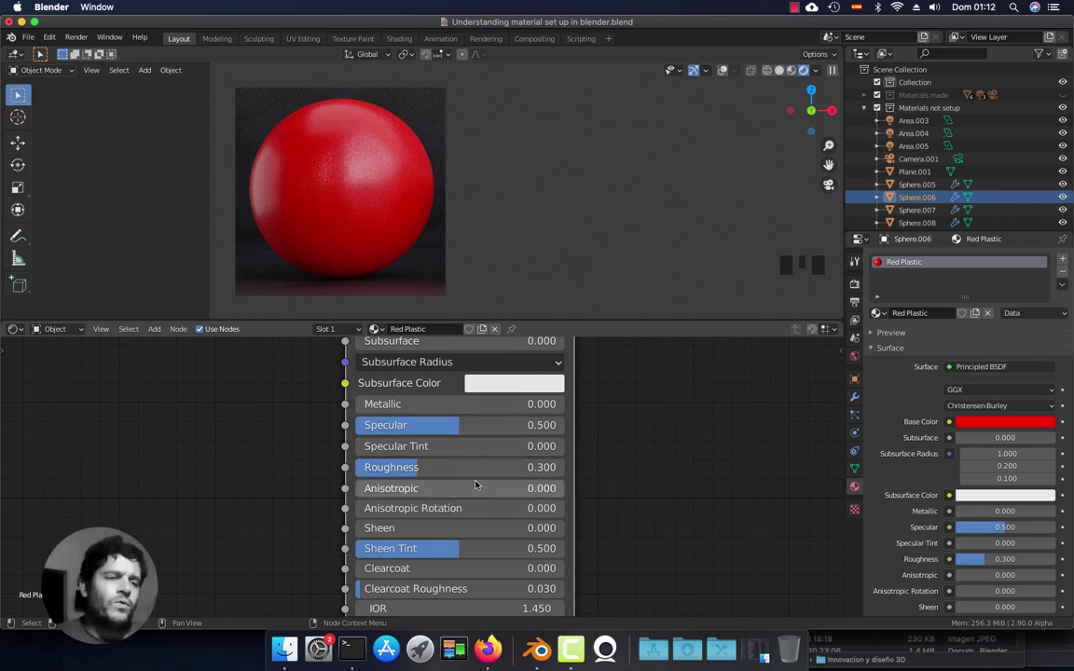
- Return the 3D viewport to Solid shading, select the second sphere beside the red plastic one, and show the overlays again
scroll(466, 457, "down", 4)
middle_click_drag(462, 466, 466, 535)
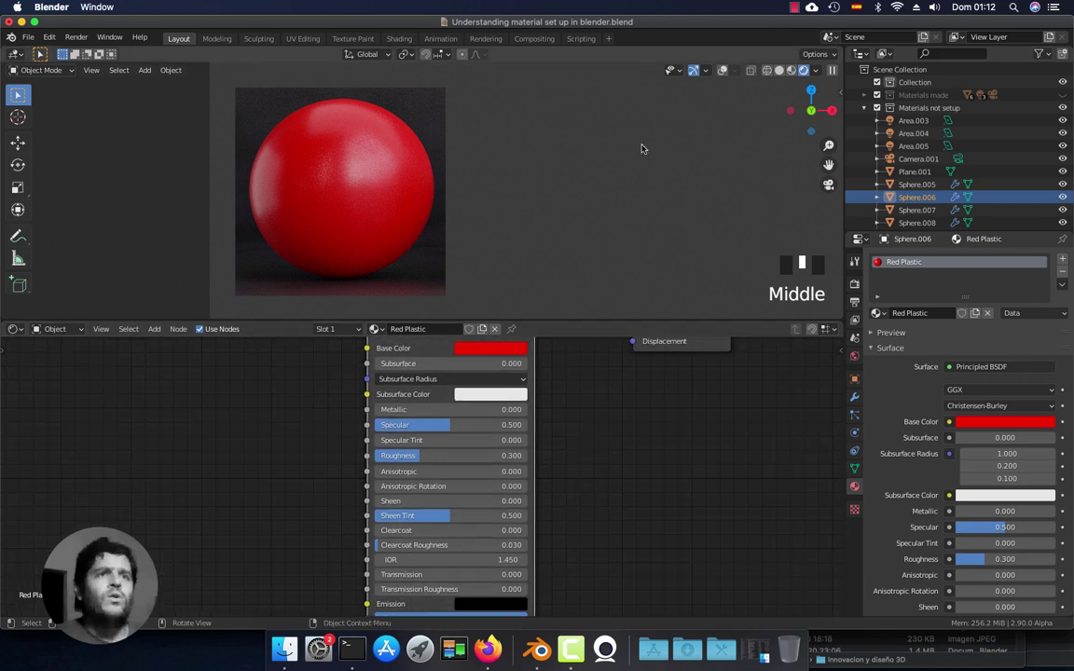
left_click(780, 70)
scroll(592, 166, "down", 2)
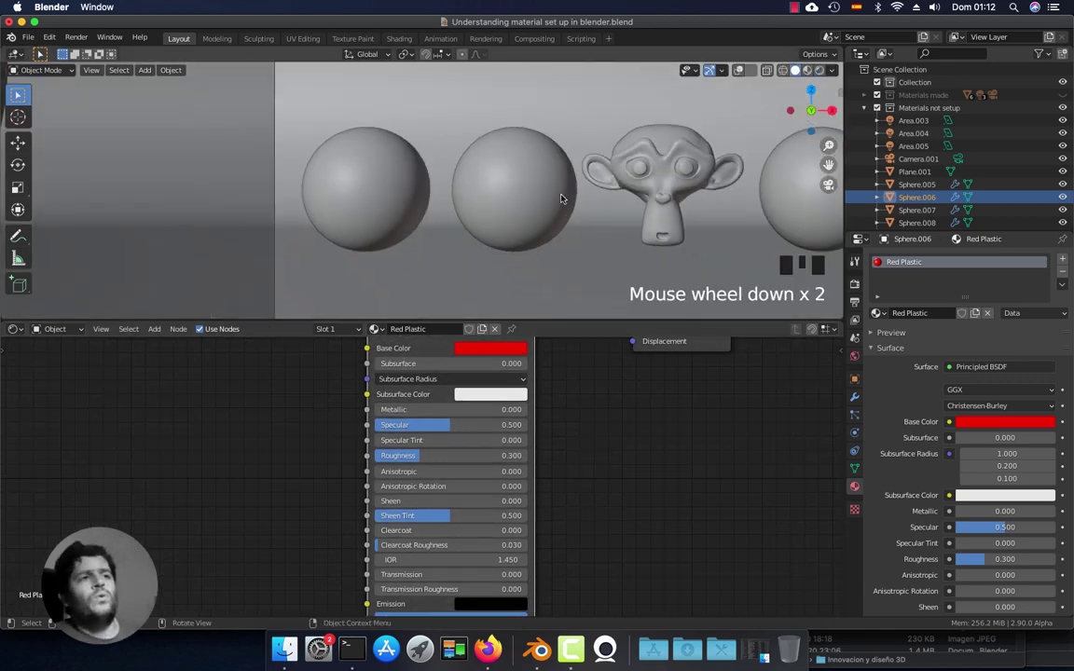
middle_click_drag(564, 198, 475, 198, "shift")
left_click(448, 182)
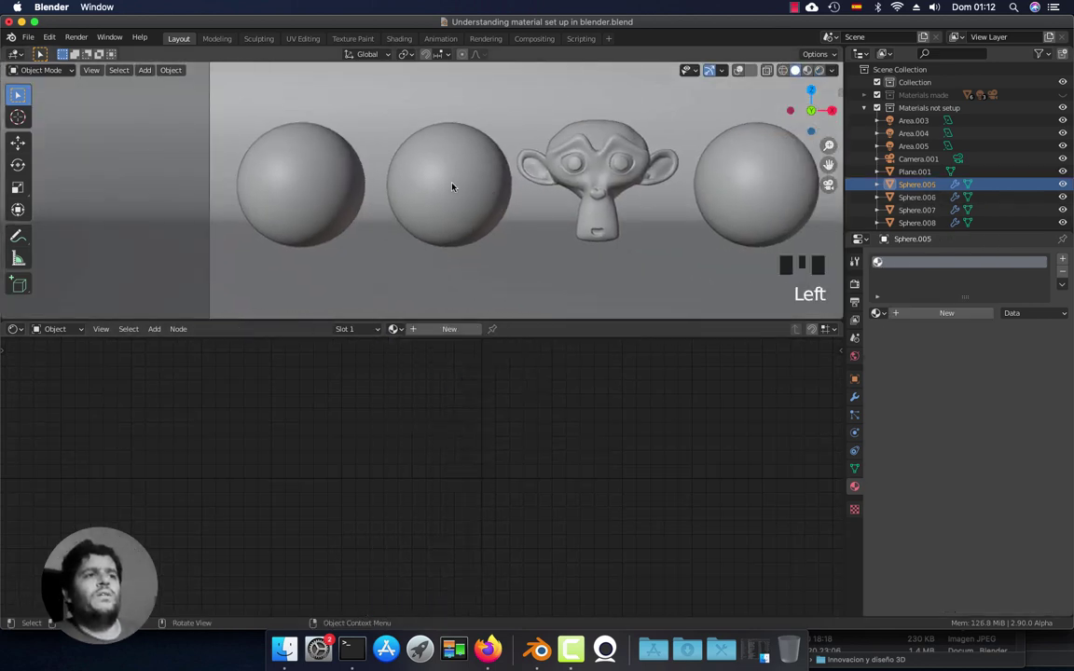
left_click(739, 71)
- Define a new render region around the second sphere in the camera view
key("ctrl+b")
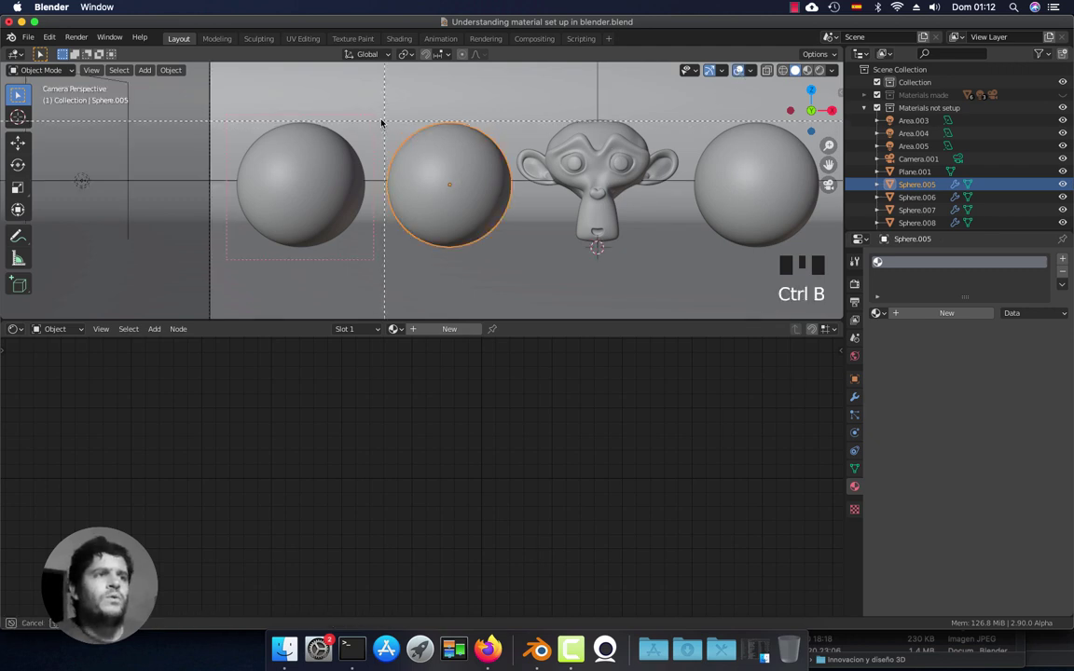
left_click_drag(376, 112, 520, 263)
scroll(519, 262, "up", 2)
middle_click_drag(513, 229, 487, 227, "shift")
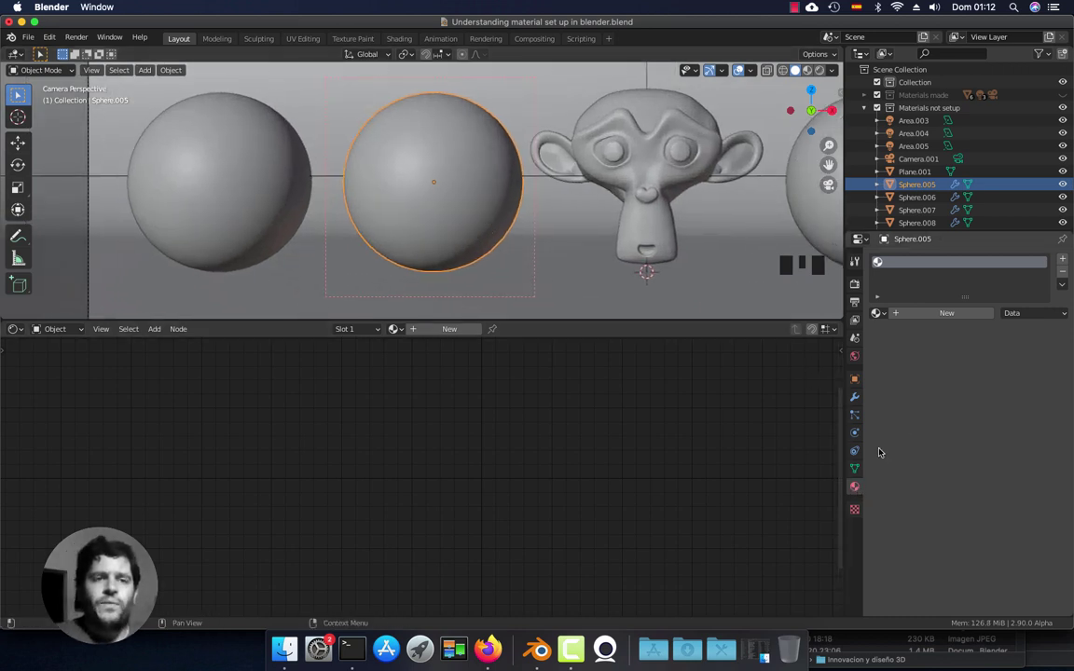
- Create a new material on the second sphere and name it Aluminium
left_click(943, 314)
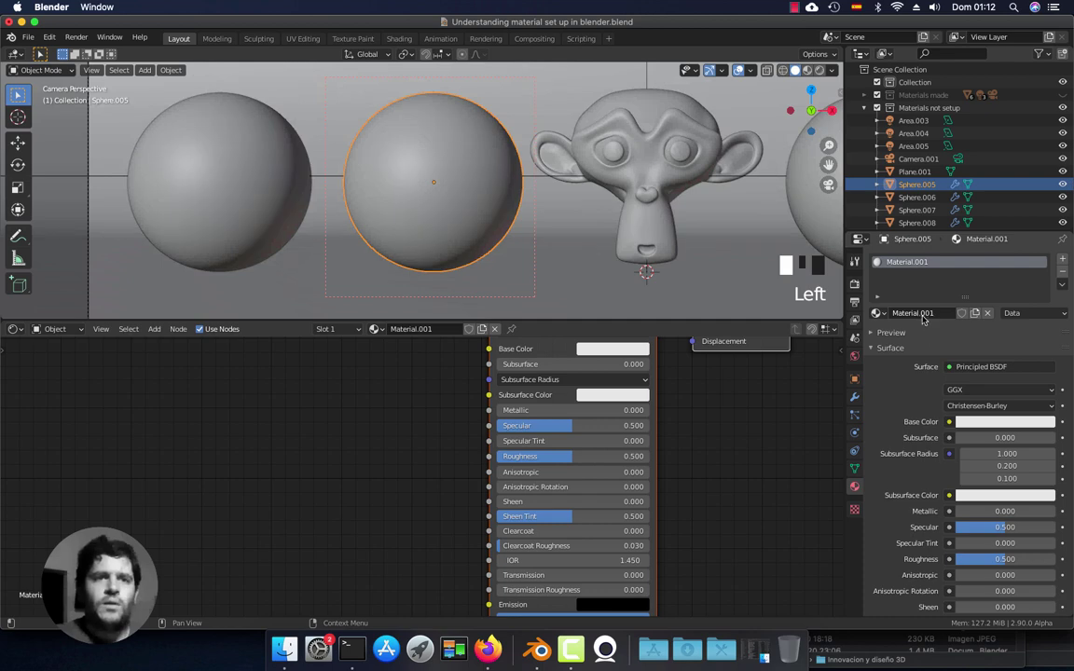
left_click(923, 314)
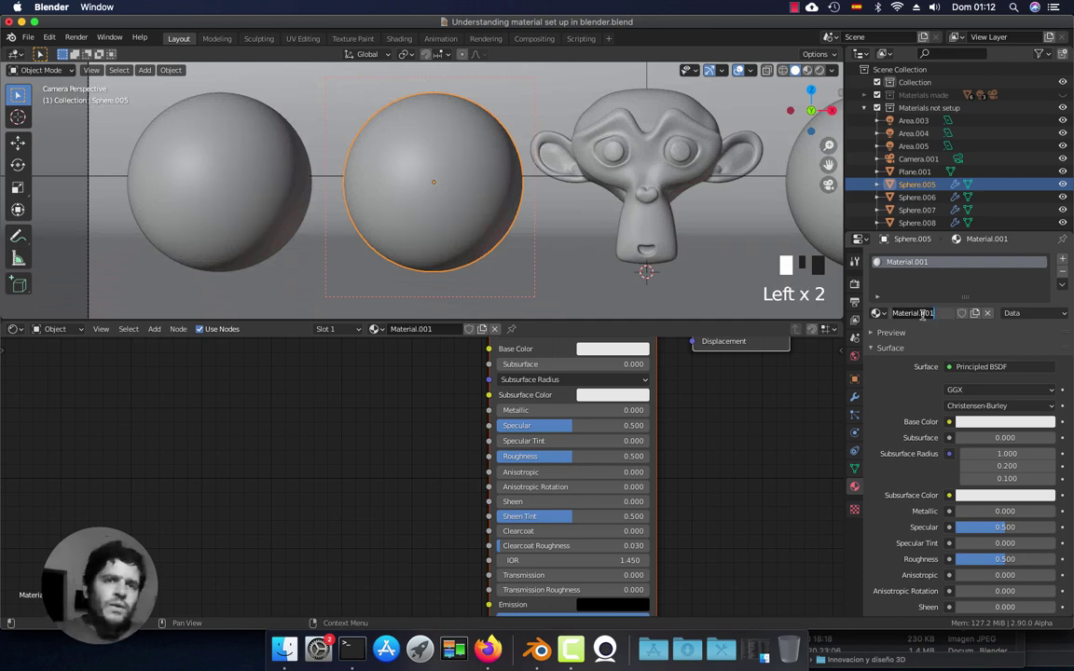
type("A")
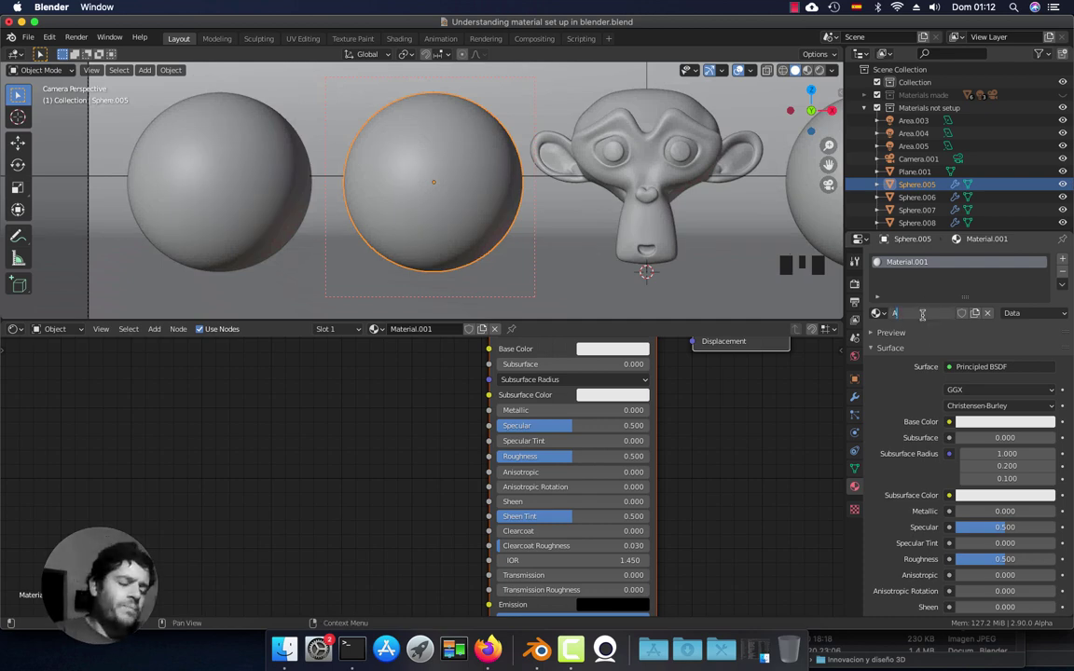
type("luminiu")
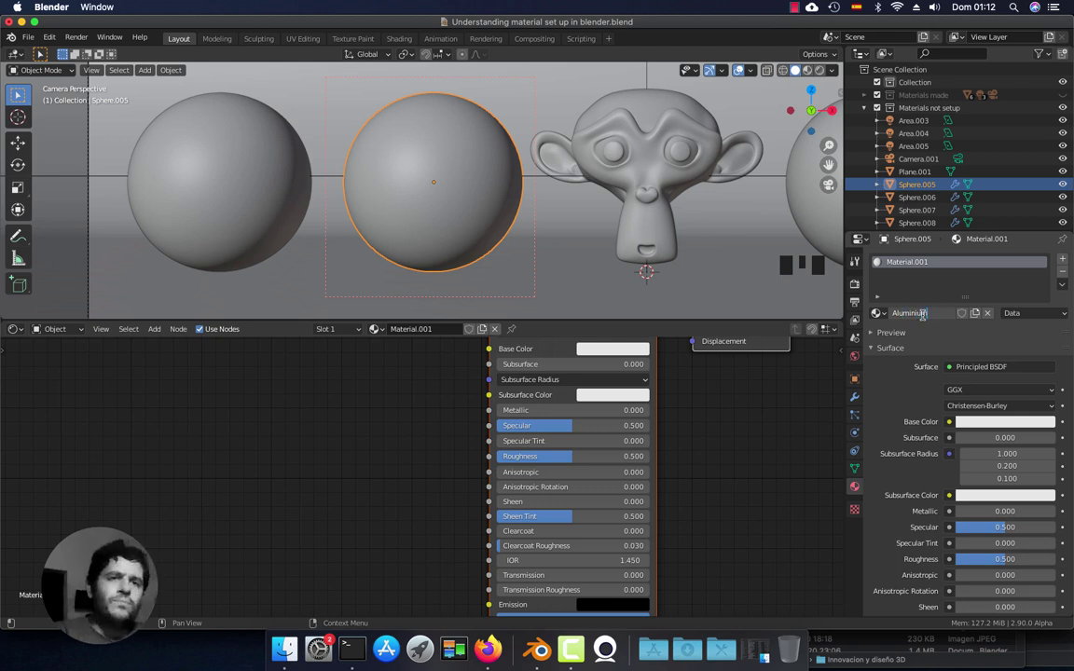
type("m")
key("Return")
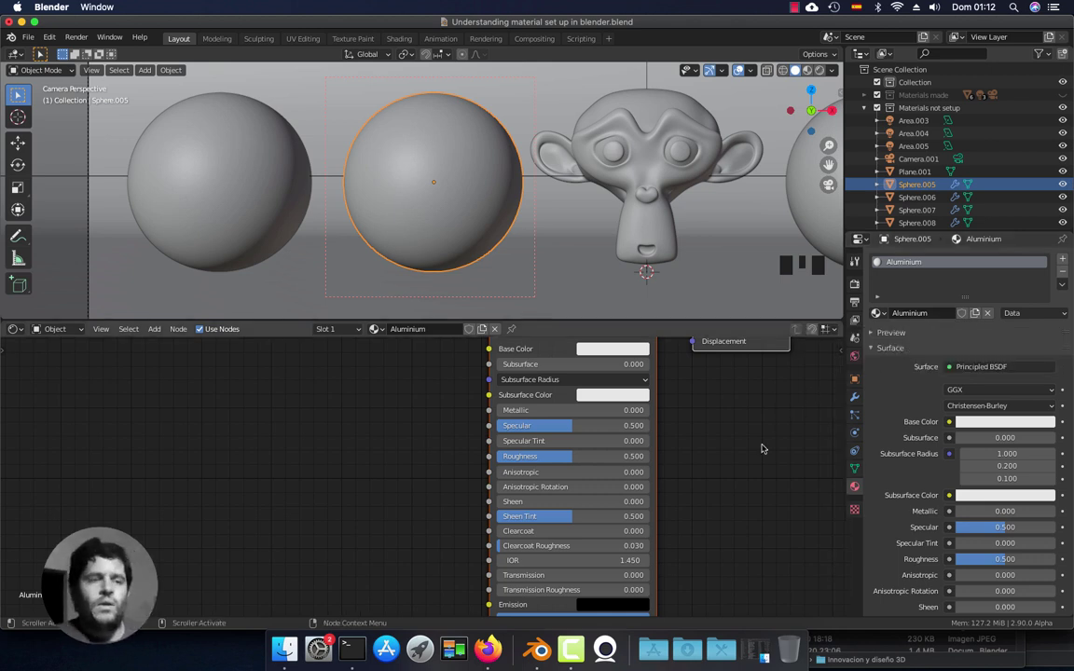
- Enlarge the node editor area and darken the Aluminium Base Color slightly to an HSV value of 0.891
middle_click_drag(708, 431, 603, 480)
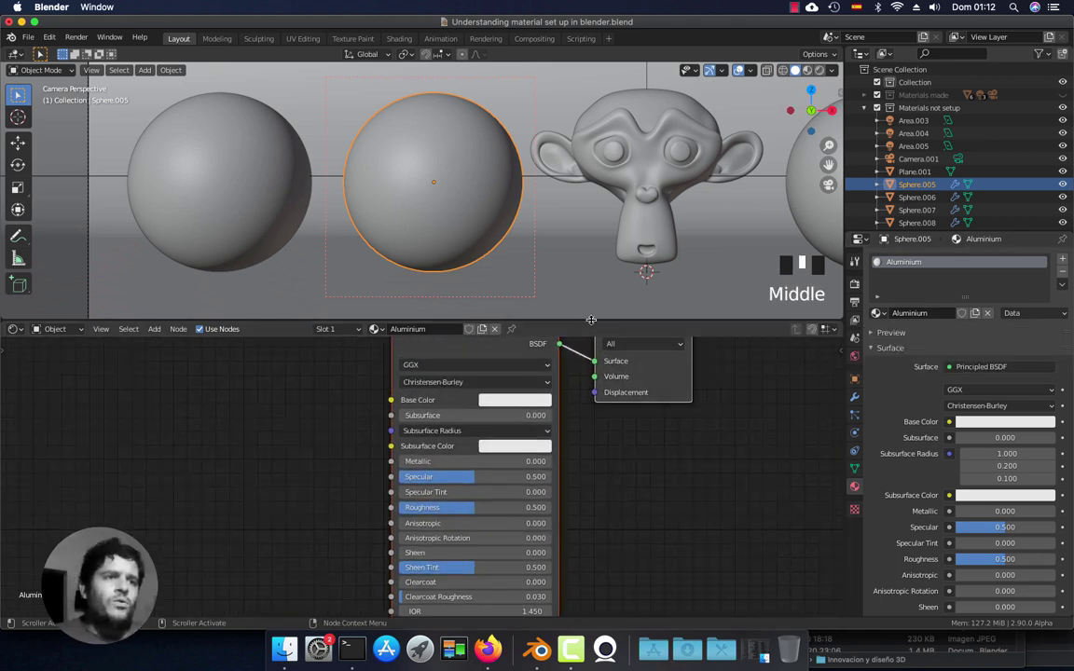
left_click_drag(568, 322, 595, 278)
middle_click_drag(596, 448, 599, 488)
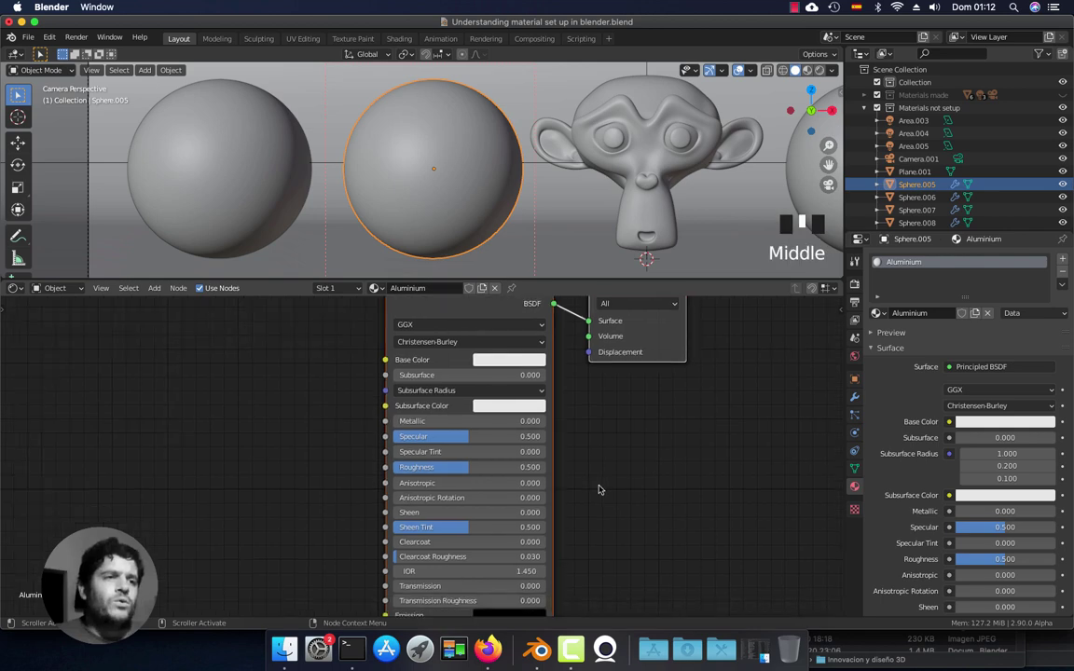
scroll(600, 489, "up", 1)
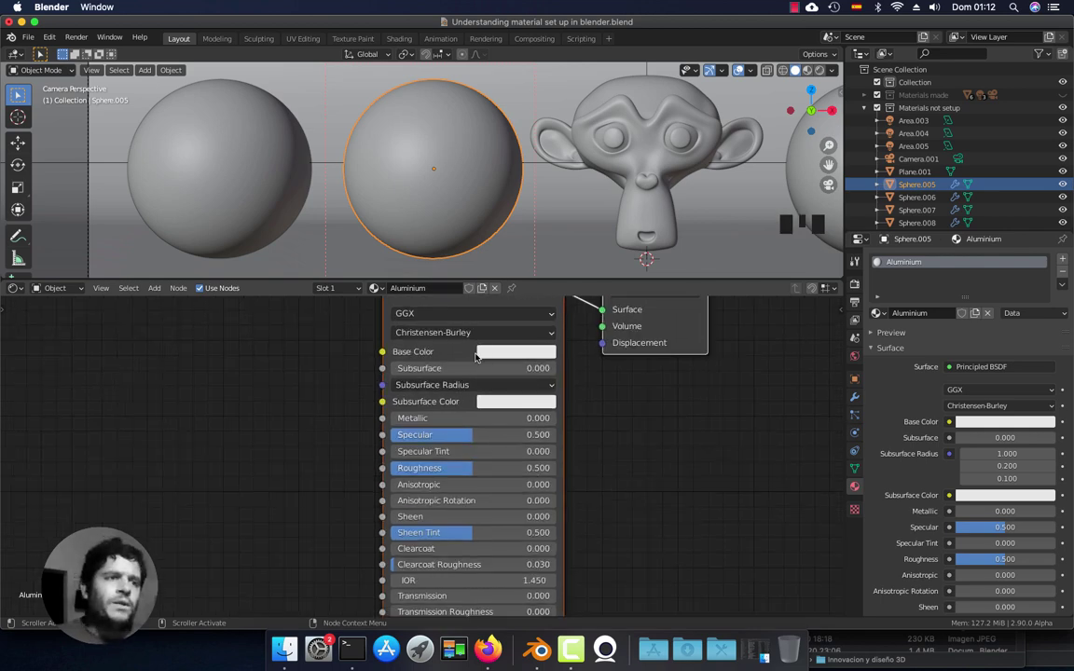
left_click(504, 354)
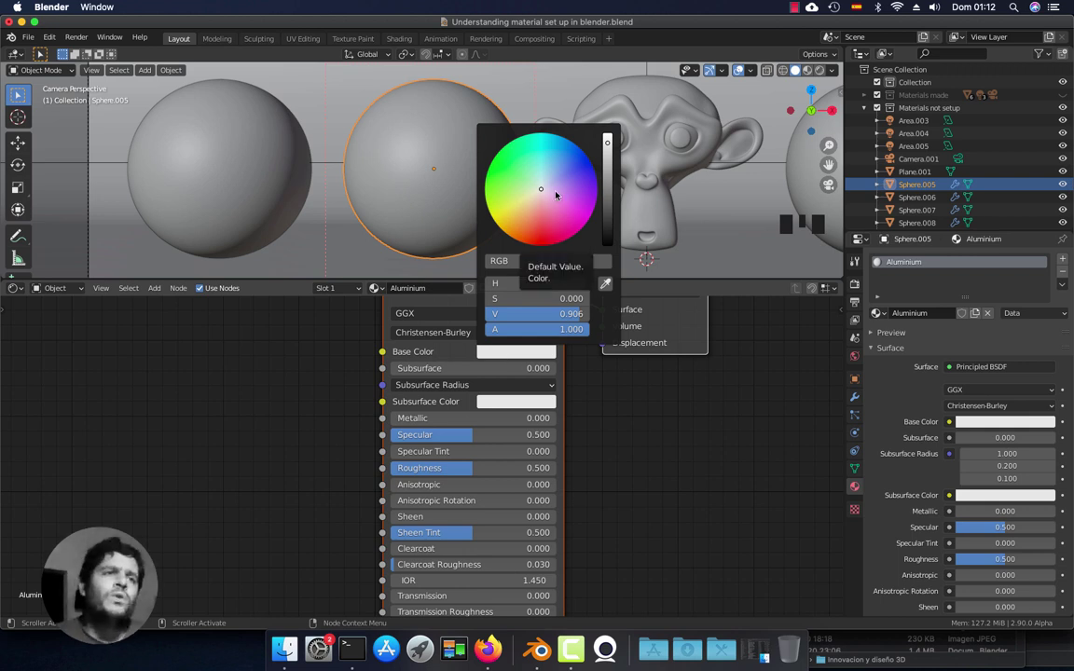
left_click_drag(607, 143, 608, 145)
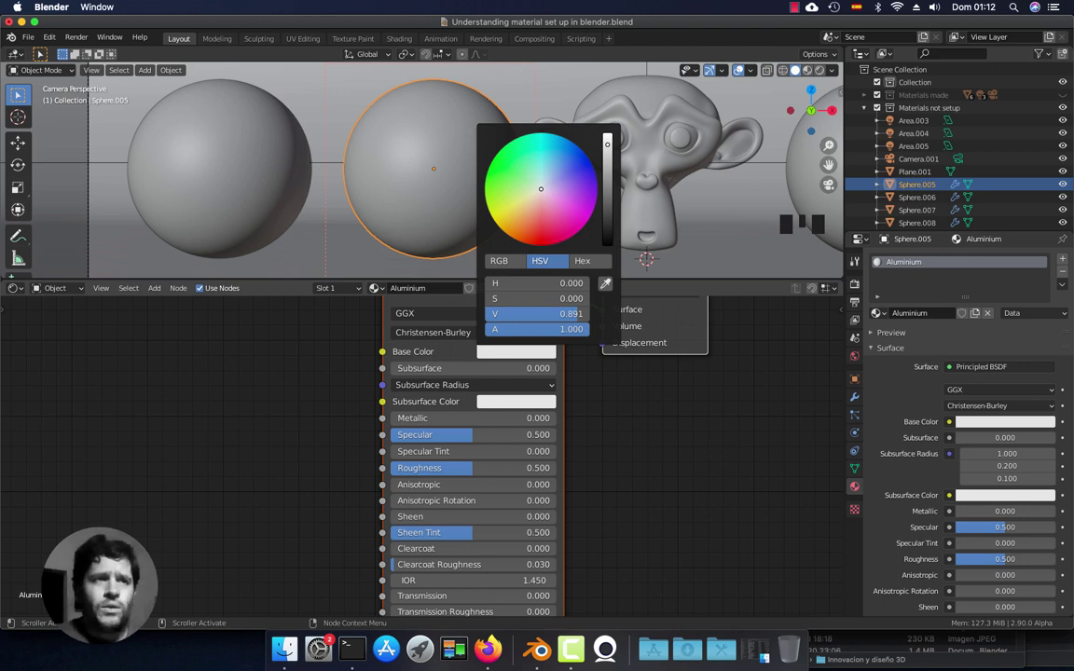
left_click_drag(607, 143, 607, 144)
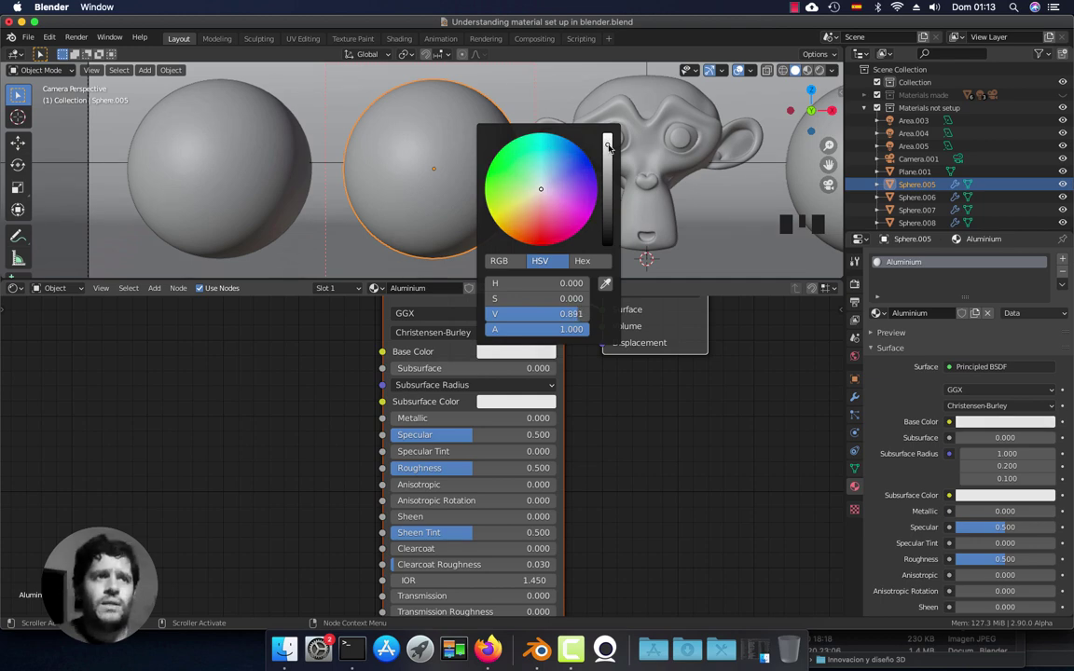
- Set the Metallic value of Aluminium's Principled BSDF node to 1
middle_click_drag(423, 455, 419, 431)
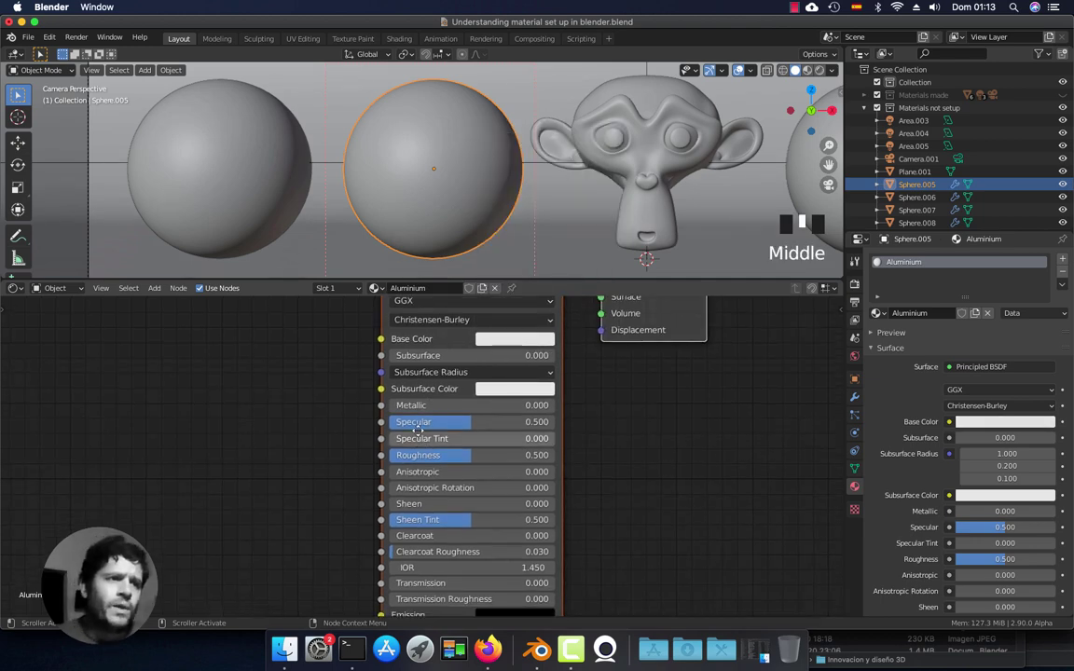
scroll(418, 431, "up", 1)
scroll(419, 431, "up", 1)
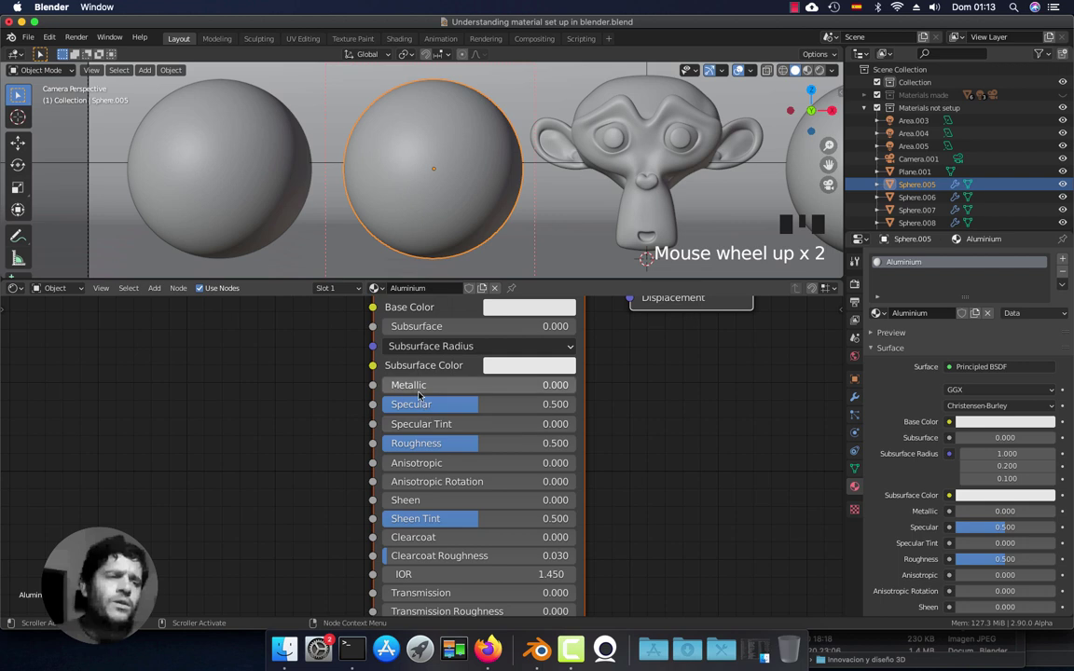
left_click(478, 386)
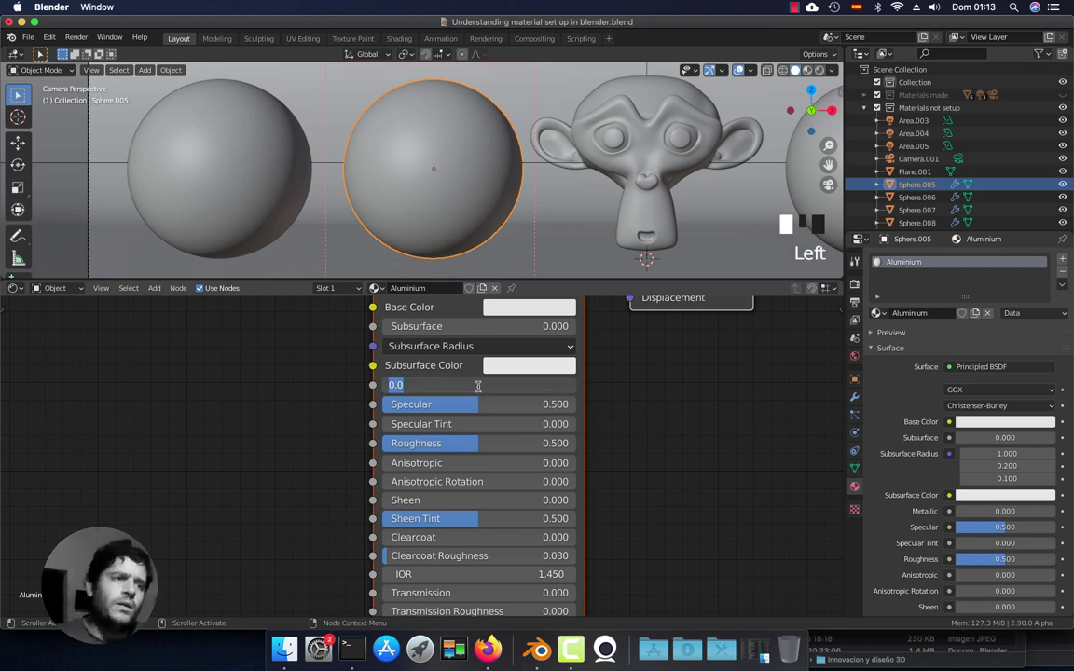
type("1")
key("Return")
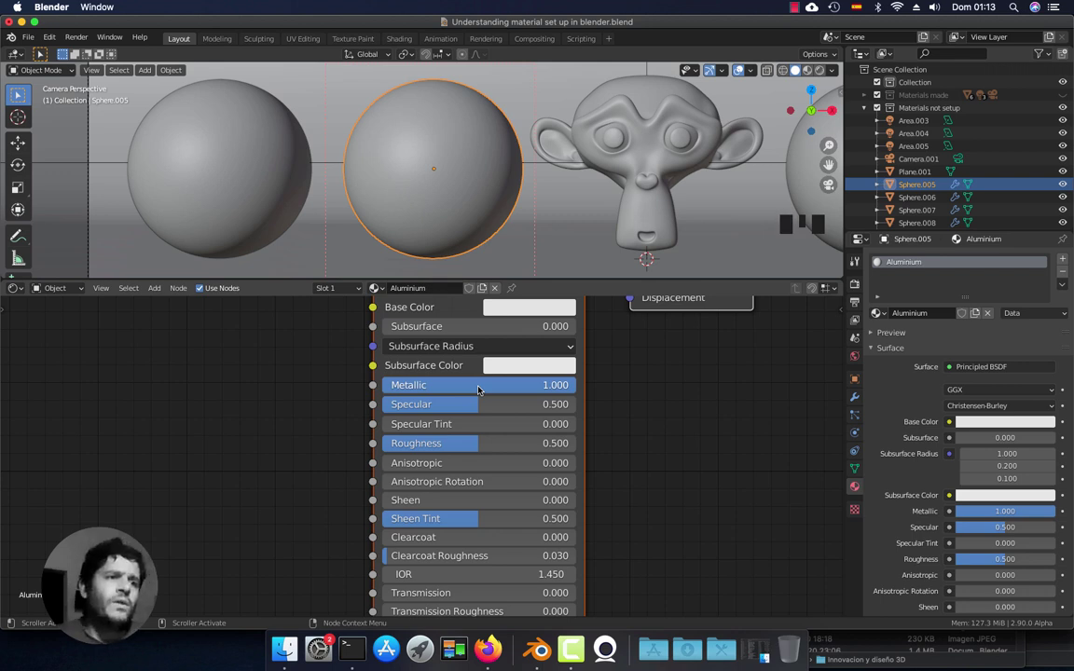
middle_click_drag(491, 473, 489, 427)
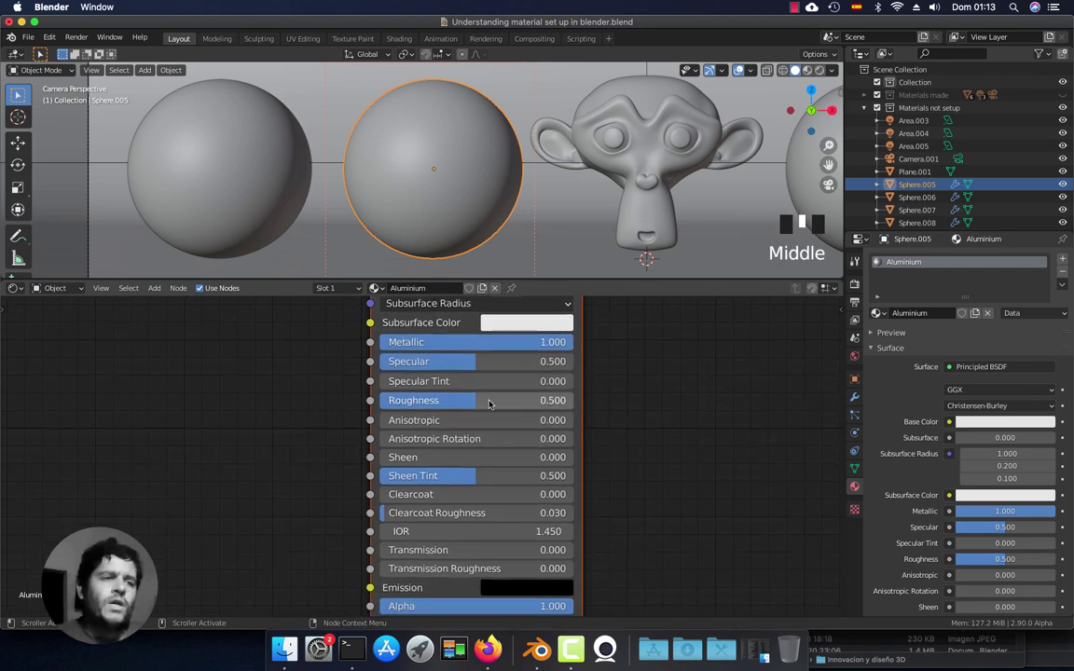
middle_click_drag(501, 511, 501, 561)
middle_click_drag(487, 470, 482, 517)
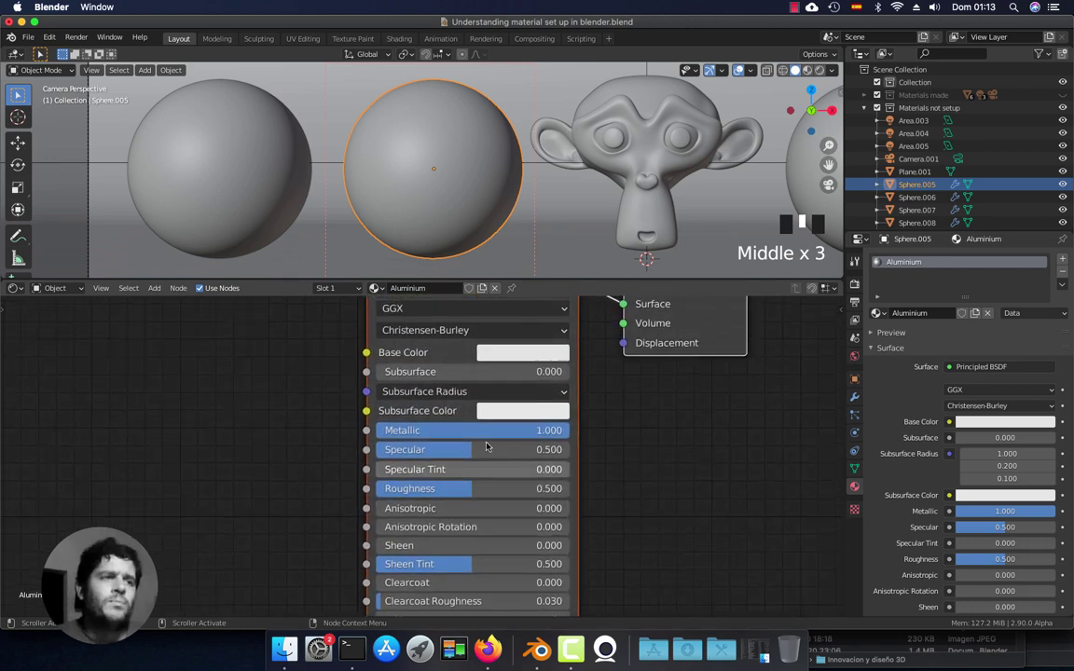
- Preview the aluminium sphere in Rendered viewport shading with the overlays hidden
left_click(820, 72)
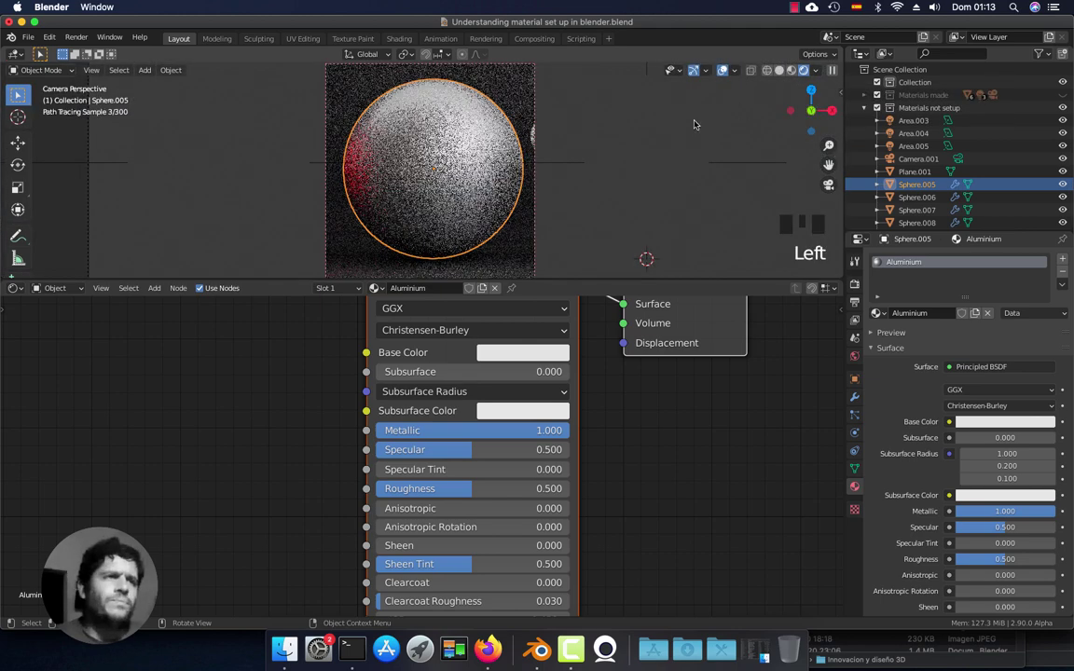
left_click(725, 74)
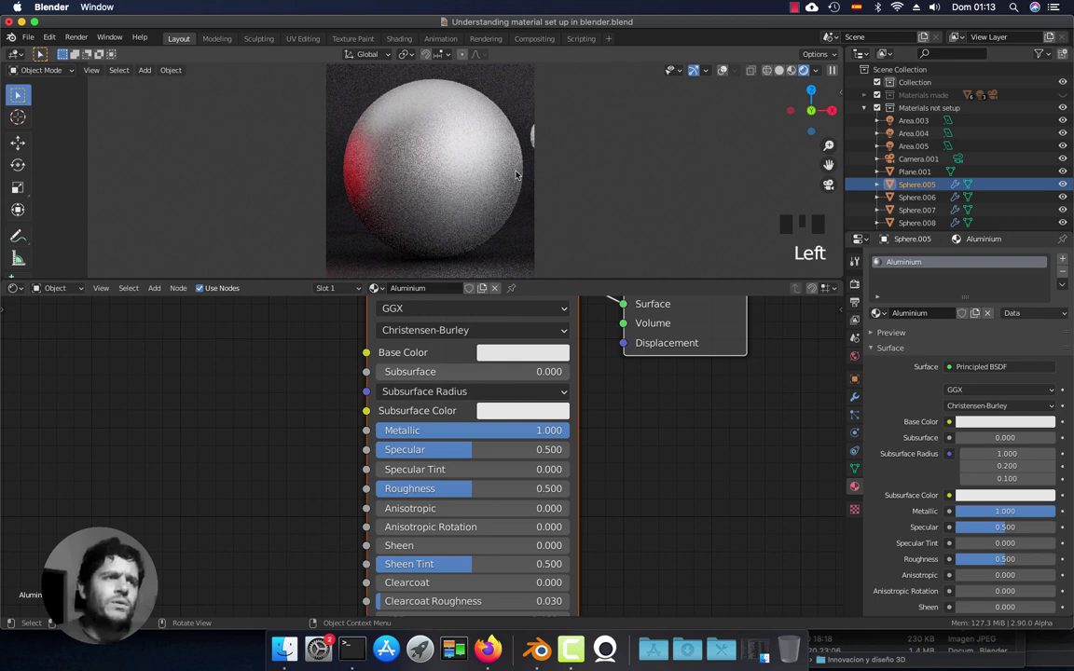
scroll(575, 207, "down", 2)
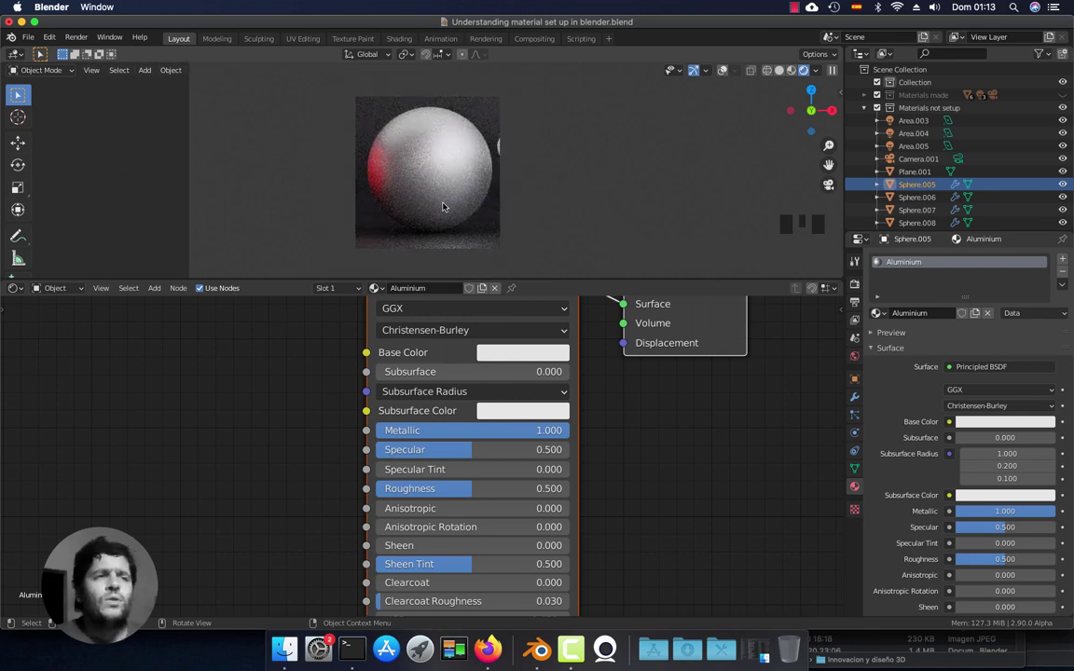
- Set Aluminium's Roughness to 0.3 and redefine the render region to cover both the red plastic and aluminium spheres
left_click(467, 493)
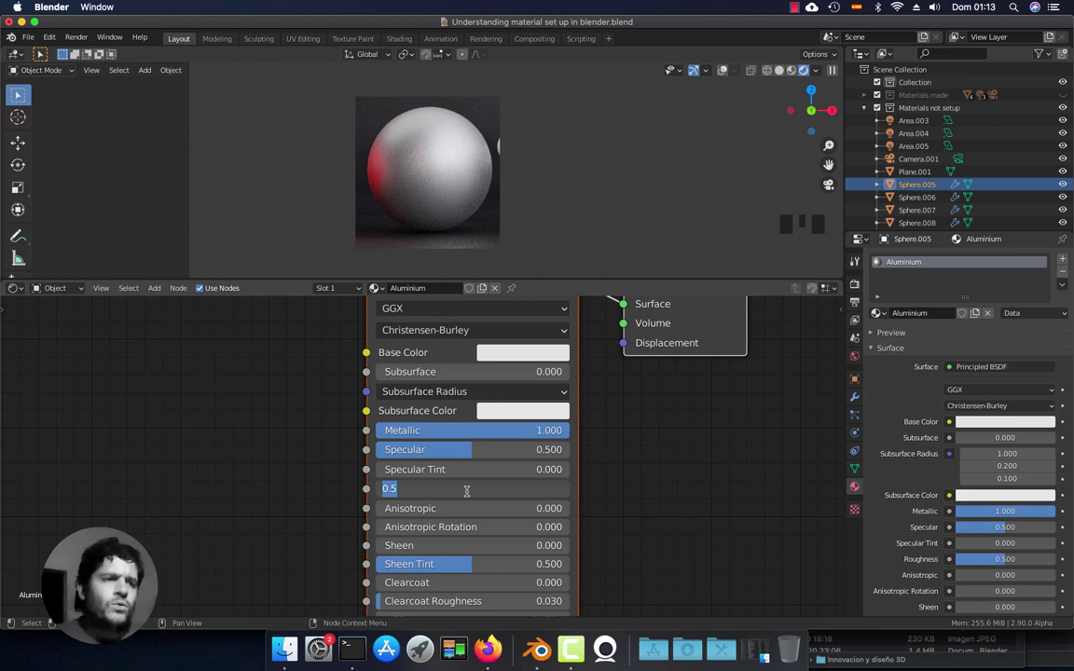
type("0.3")
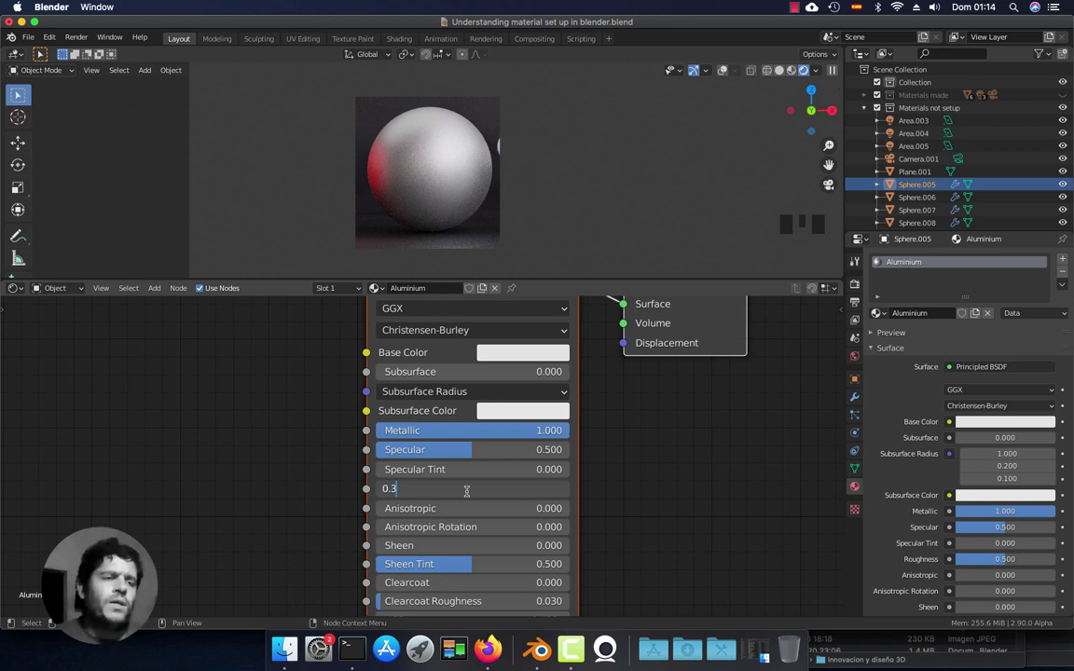
key("Return")
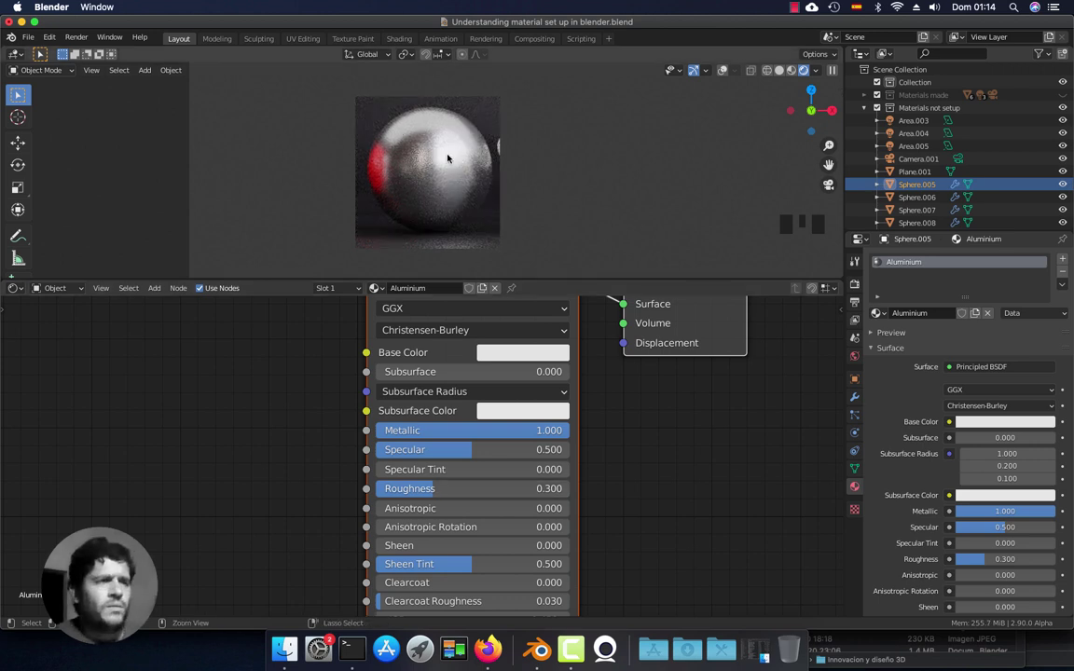
key("ctrl+b")
left_click_drag(212, 94, 497, 249)
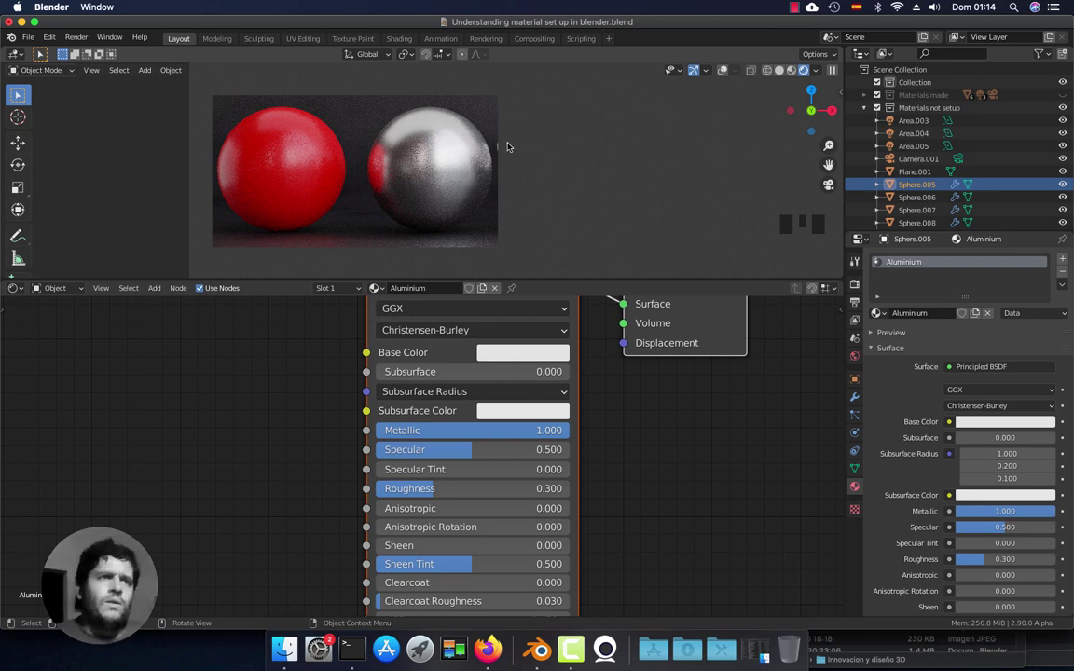
- Return the 3D viewport to Solid shading, select the monkey head, and show the overlays again
left_click(779, 70)
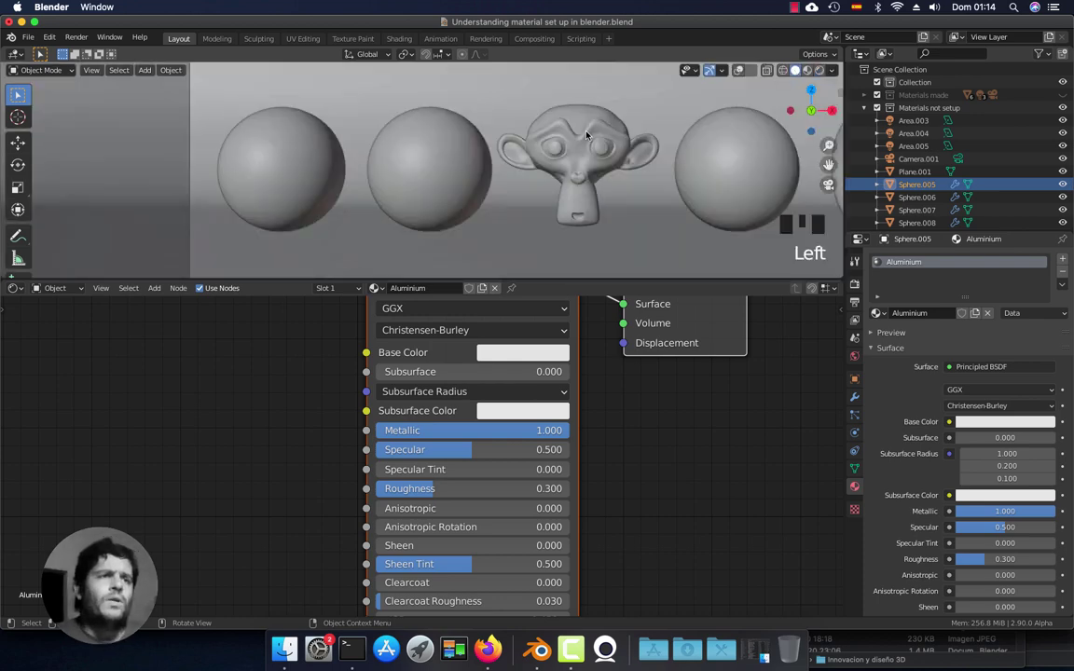
left_click(586, 135)
left_click(739, 74)
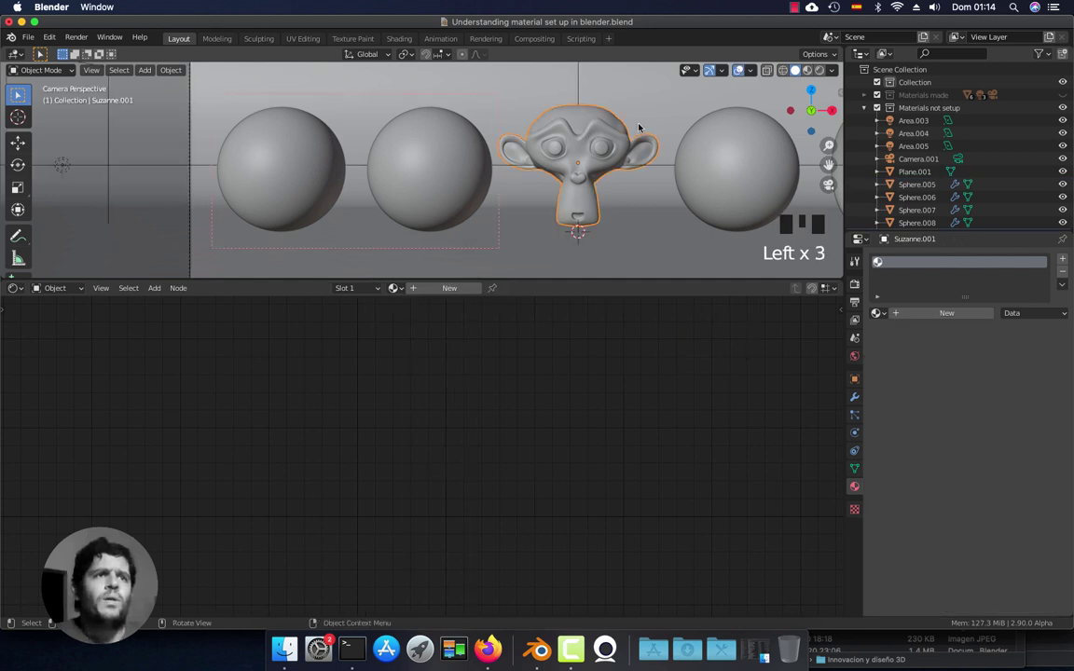
- Define a new render region around the monkey head in the camera view
key("ctrl+b")
left_click_drag(487, 97, 667, 243)
middle_click_drag(668, 246, 499, 196, "shift")
scroll(537, 189, "up", 2)
scroll(499, 196, "up", 1)
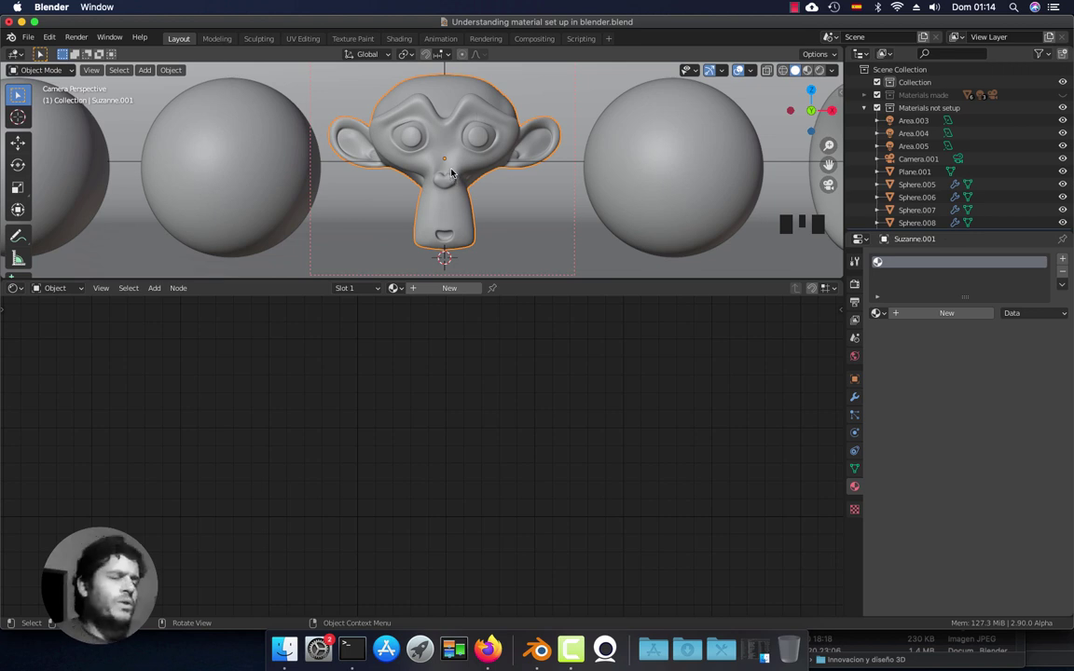
middle_click_drag(451, 173, 456, 172, "shift")
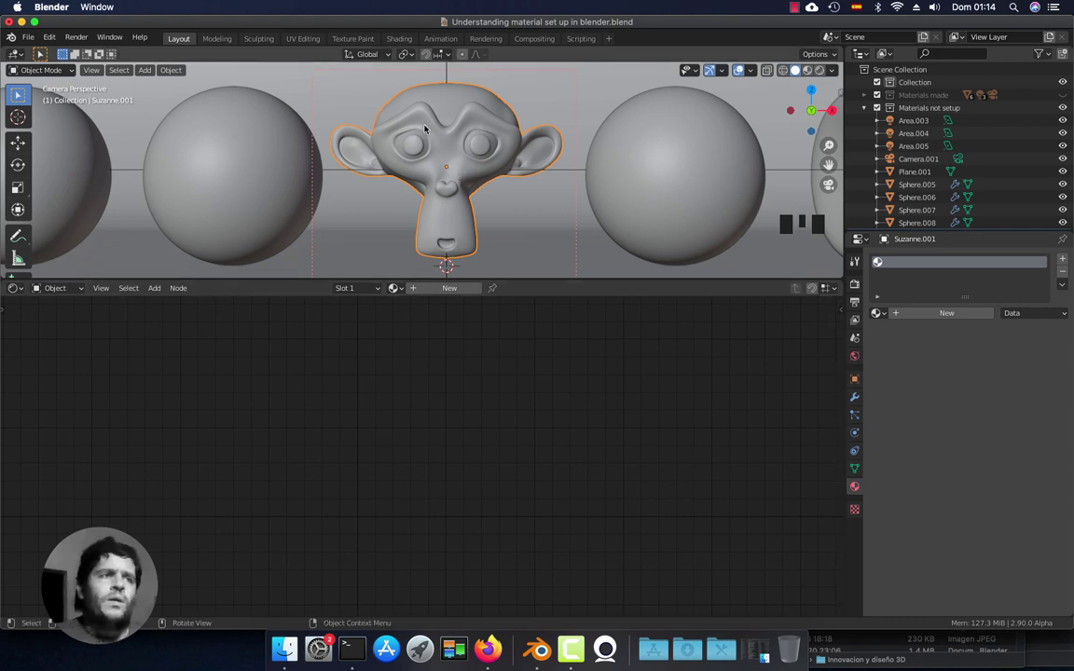
- Create a new material on the monkey head and name it Glass
left_click(944, 314)
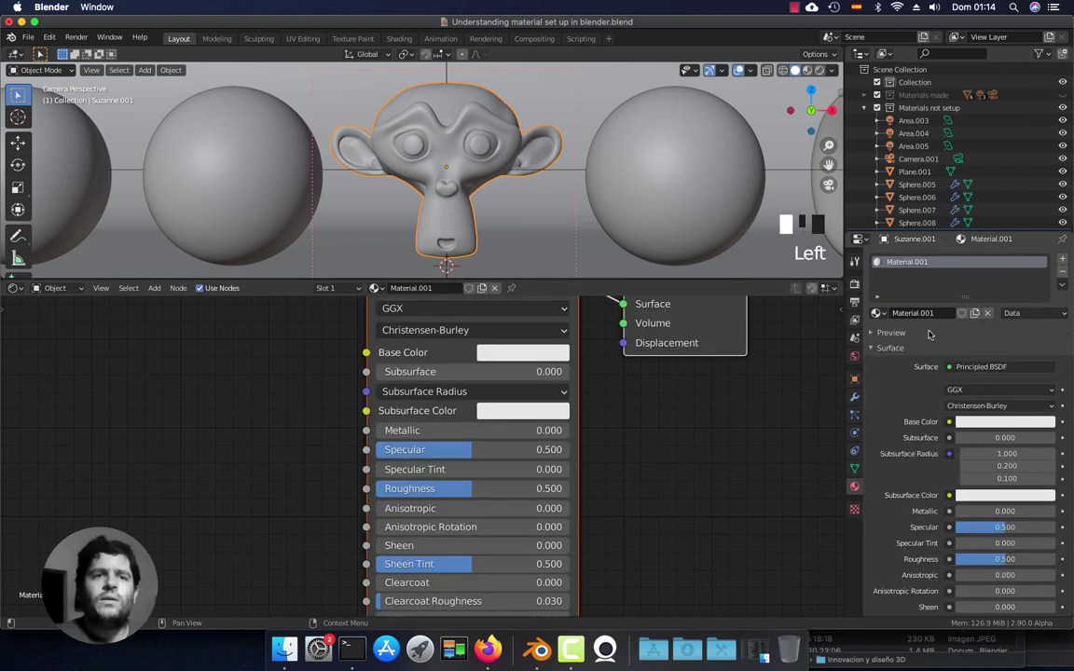
left_click(926, 313)
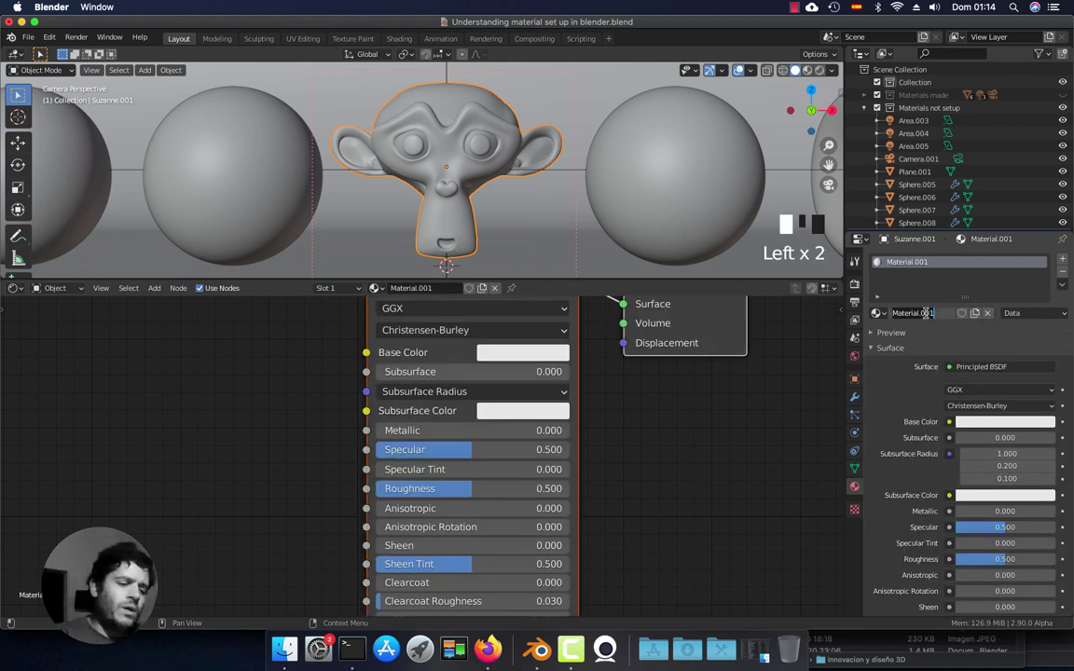
type("Glass")
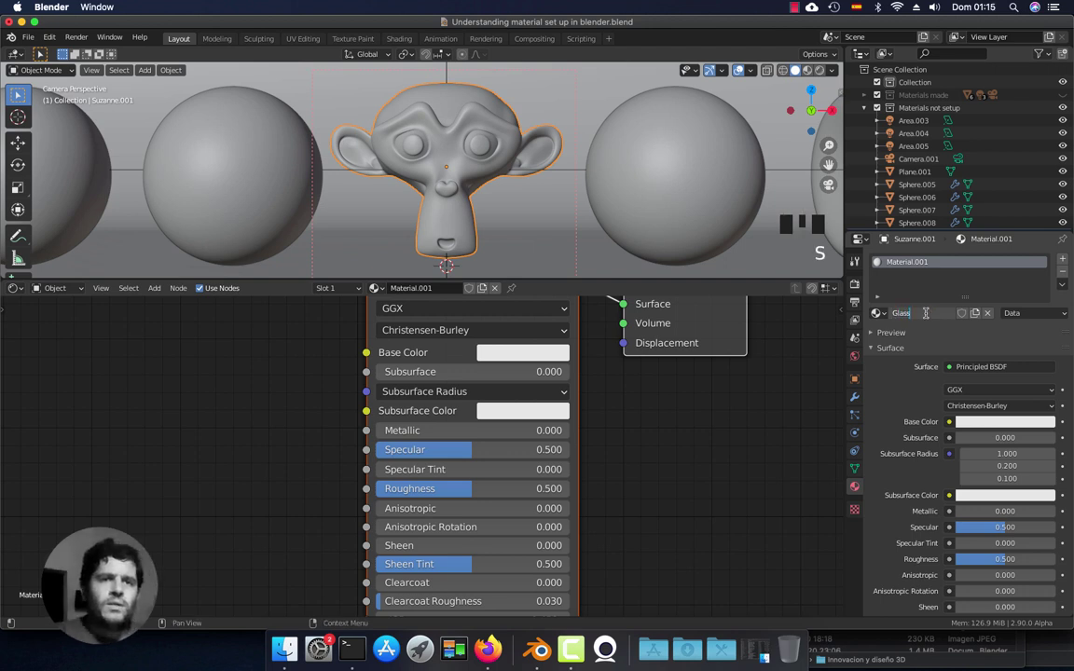
key("Return")
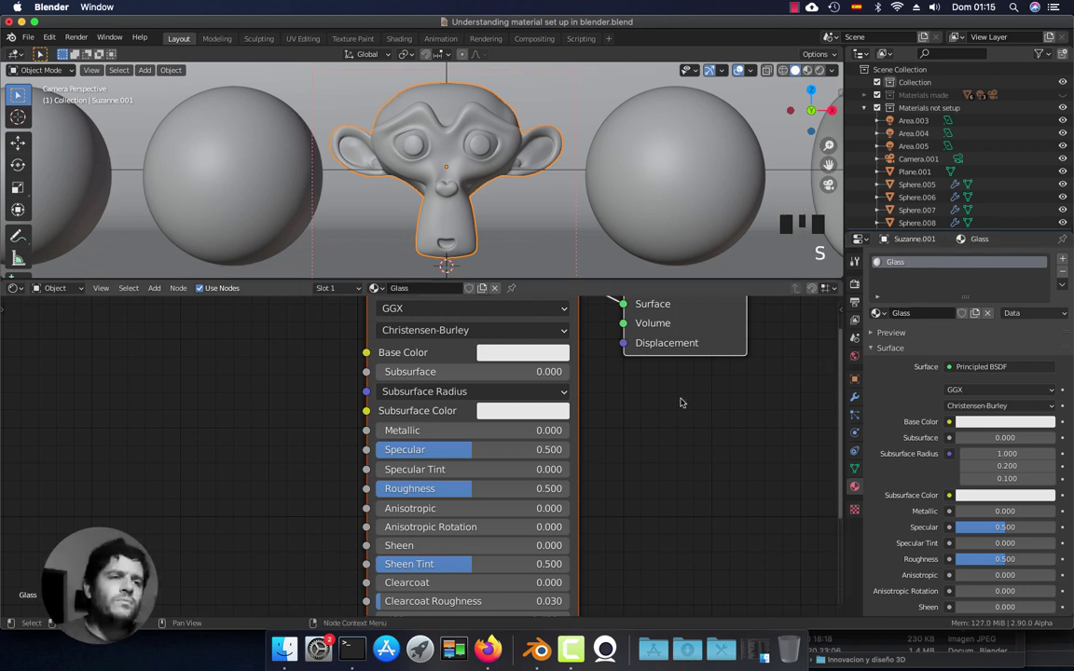
- Brighten the Glass material's Base Color to pure white
middle_click_drag(614, 412, 615, 432)
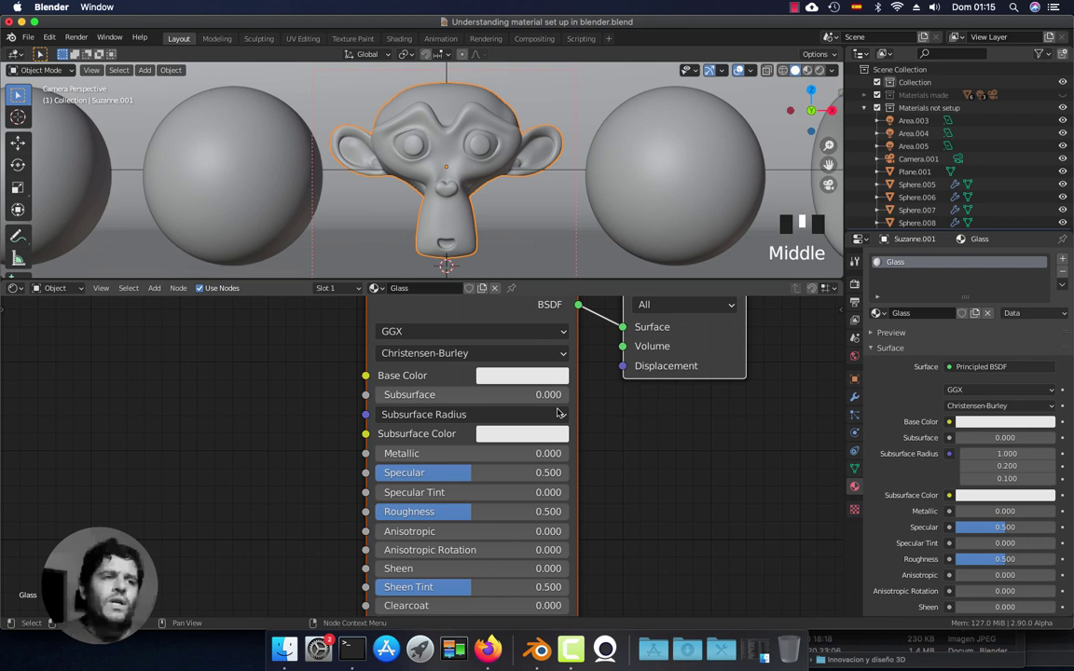
left_click(520, 375)
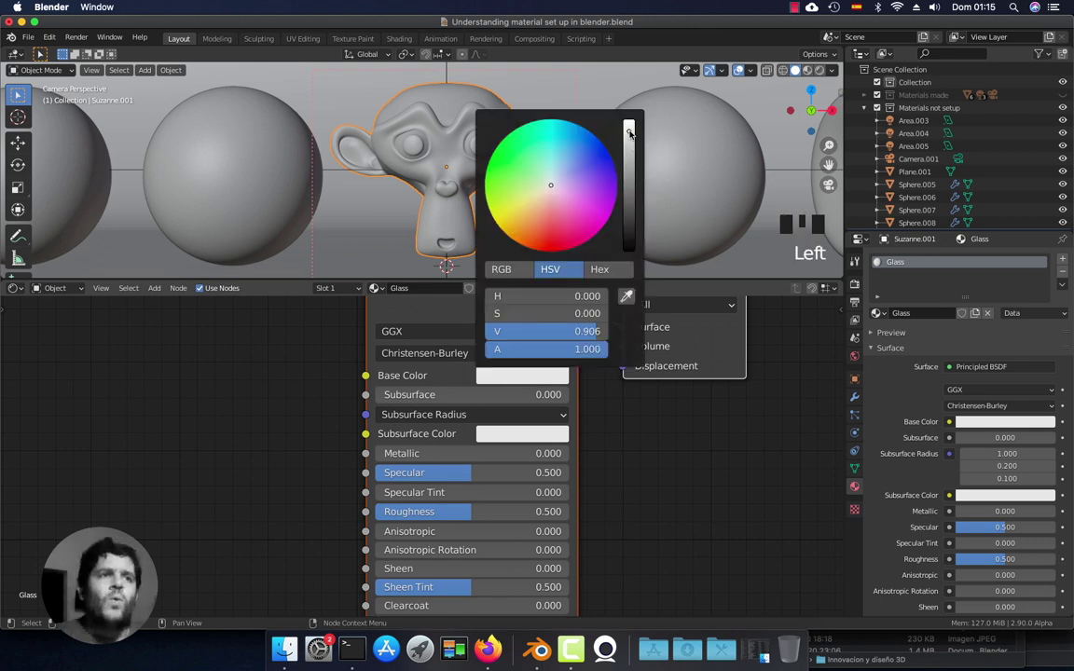
left_click_drag(630, 140, 630, 121)
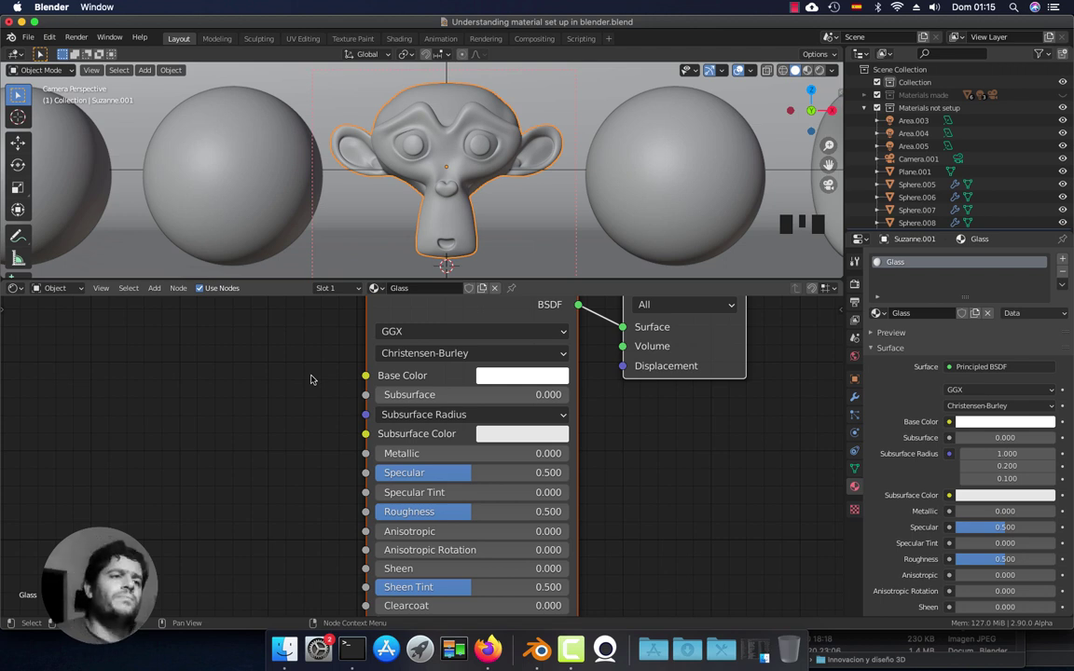
- Set the Glass material's Transmission to 1 on its Principled BSDF node
middle_click_drag(336, 500, 330, 406)
middle_click_drag(329, 506, 328, 420)
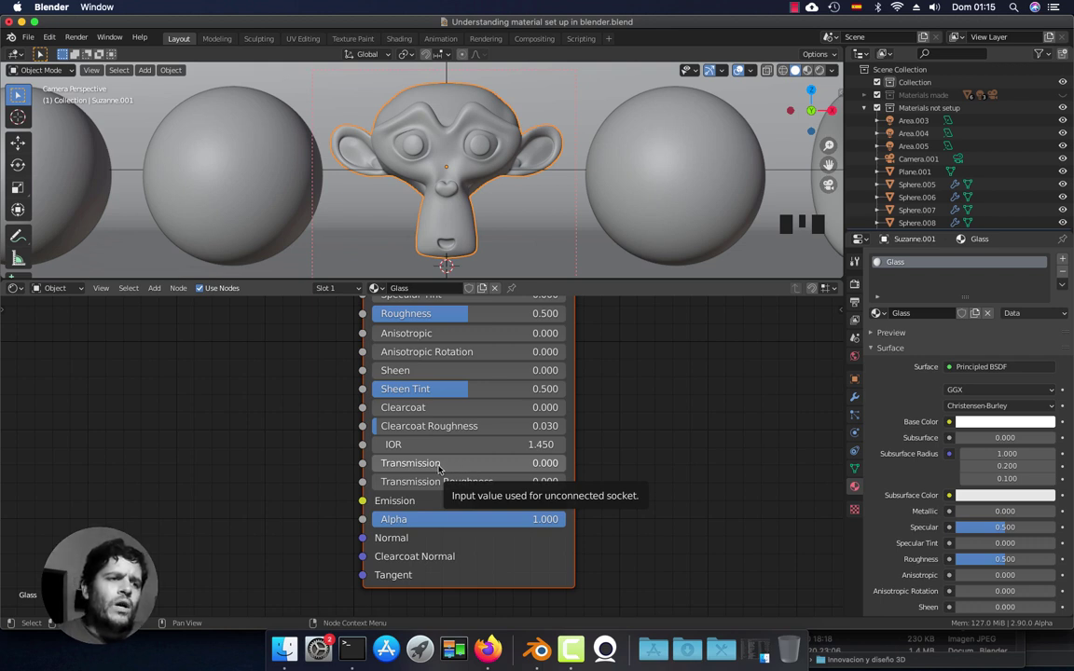
left_click(458, 463)
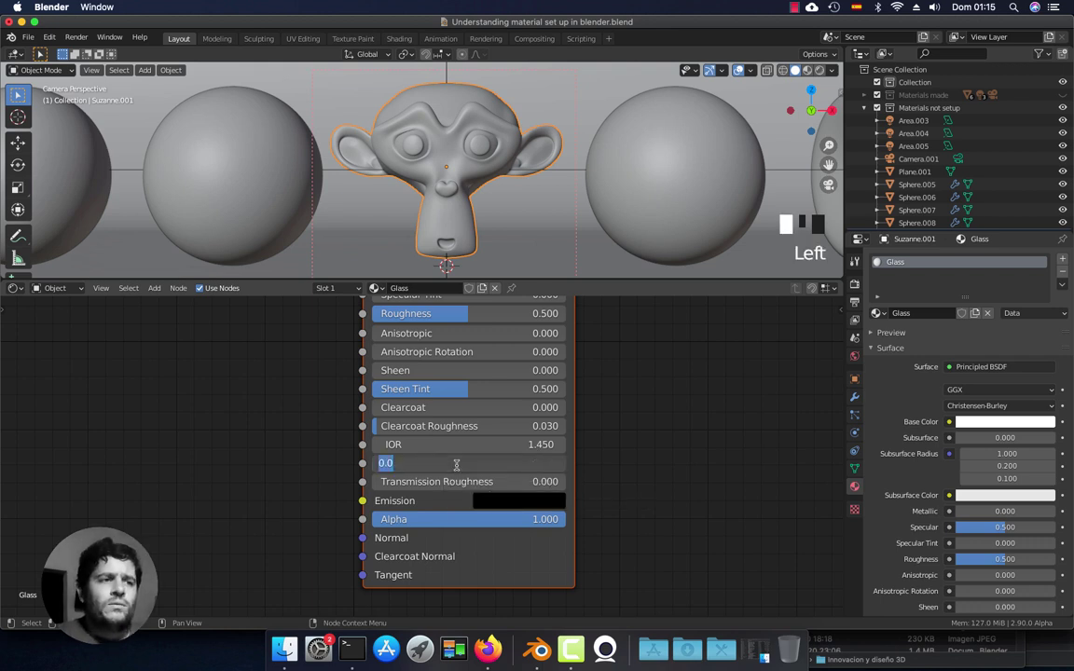
type("1")
key("Return")
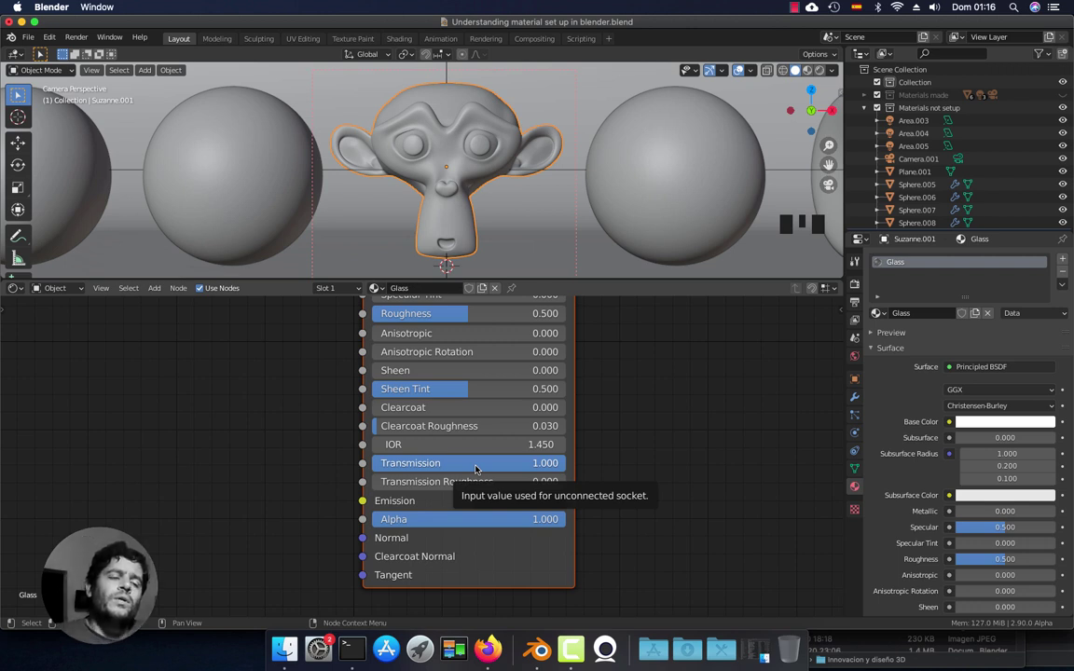
- Switch the 3D viewport to Rendered shading and hide the overlays to preview the glass monkey head
mouse_move(475, 469)
middle_mouse_down()
mouse_move(482, 422)
mouse_move(472, 475)
middle_mouse_up()
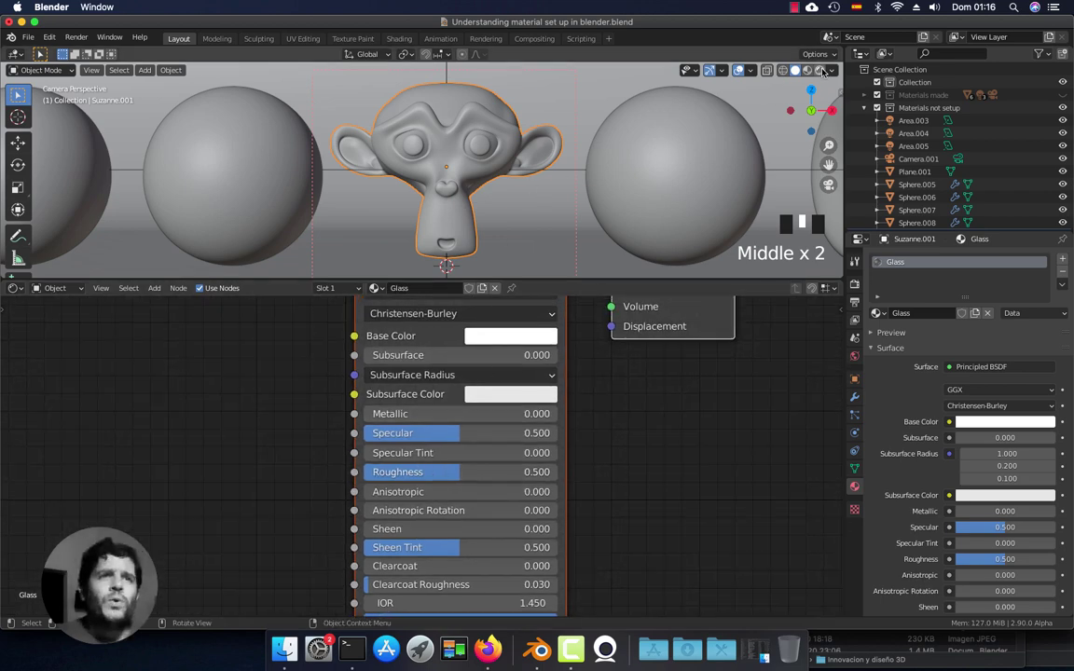
key("z")
left_click(602, 177)
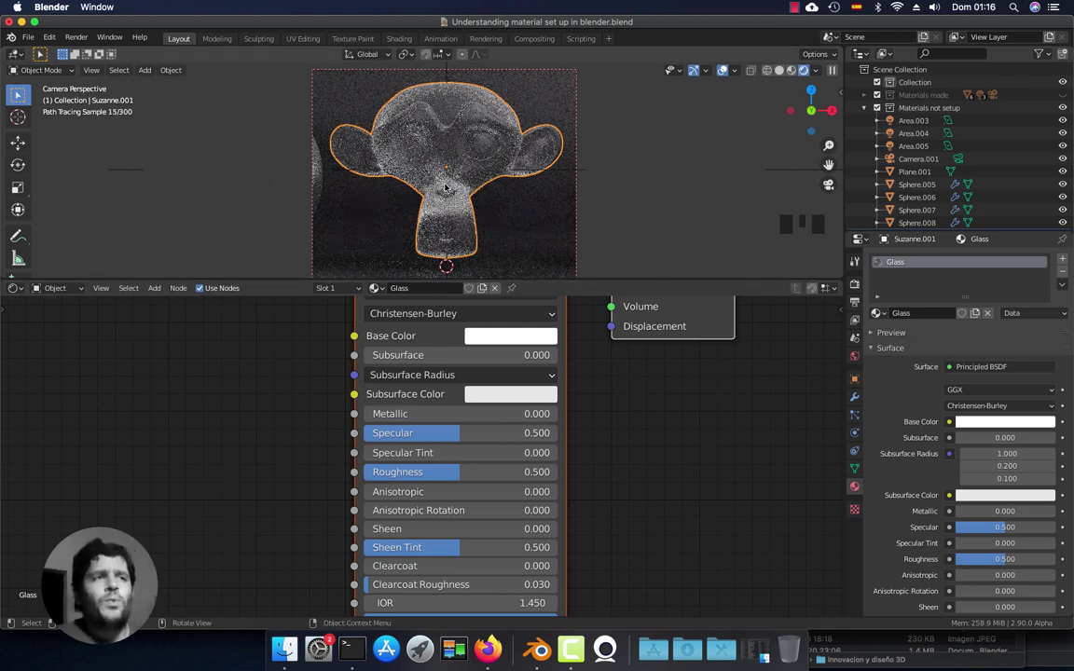
left_click(723, 72)
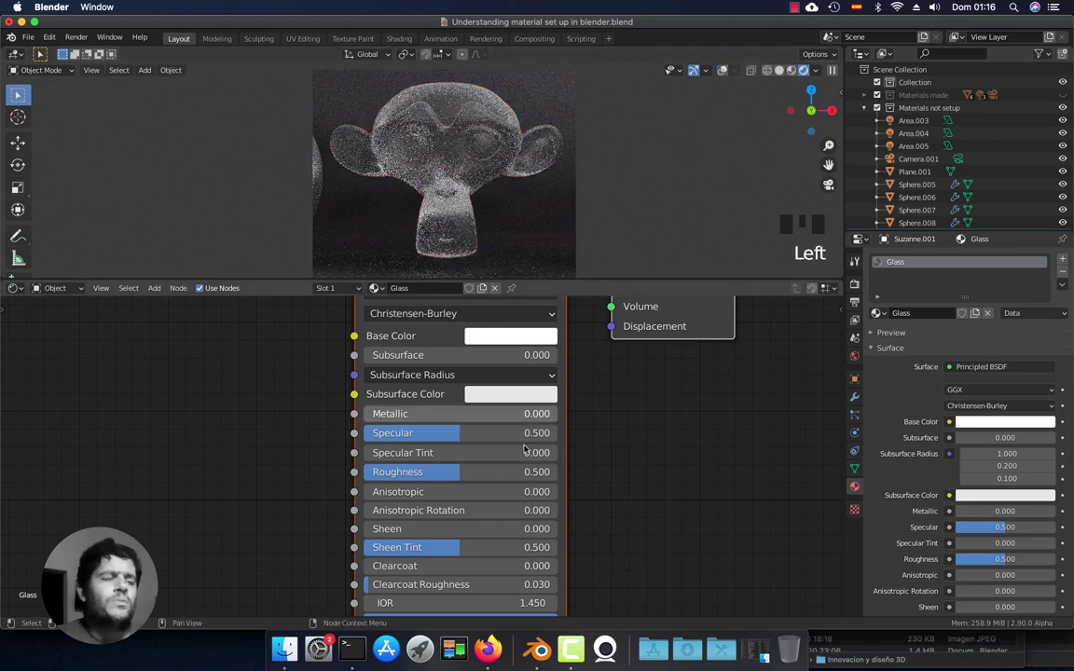
- Set the Glass material's Roughness to 0
middle_click_drag(416, 474, 411, 429)
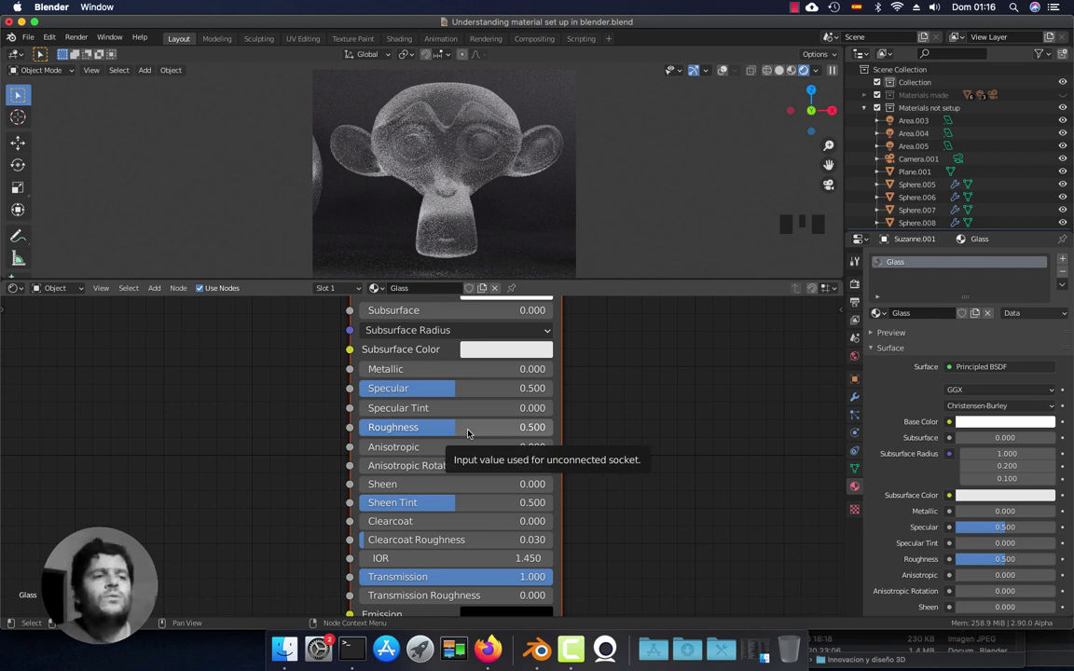
left_click(465, 430)
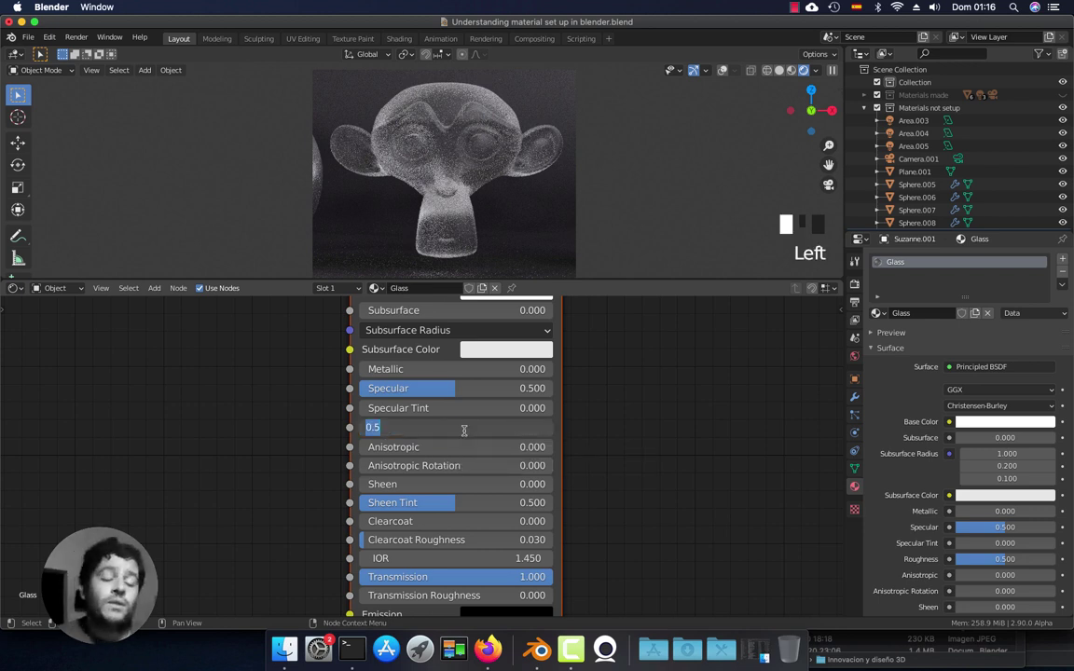
type("0")
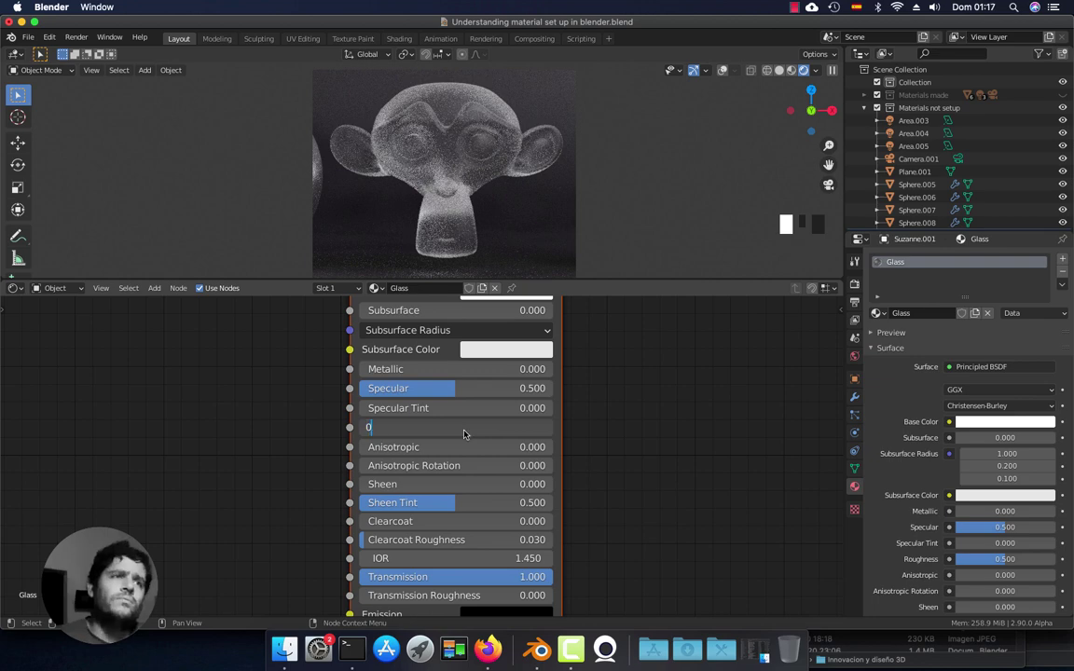
key("Return")
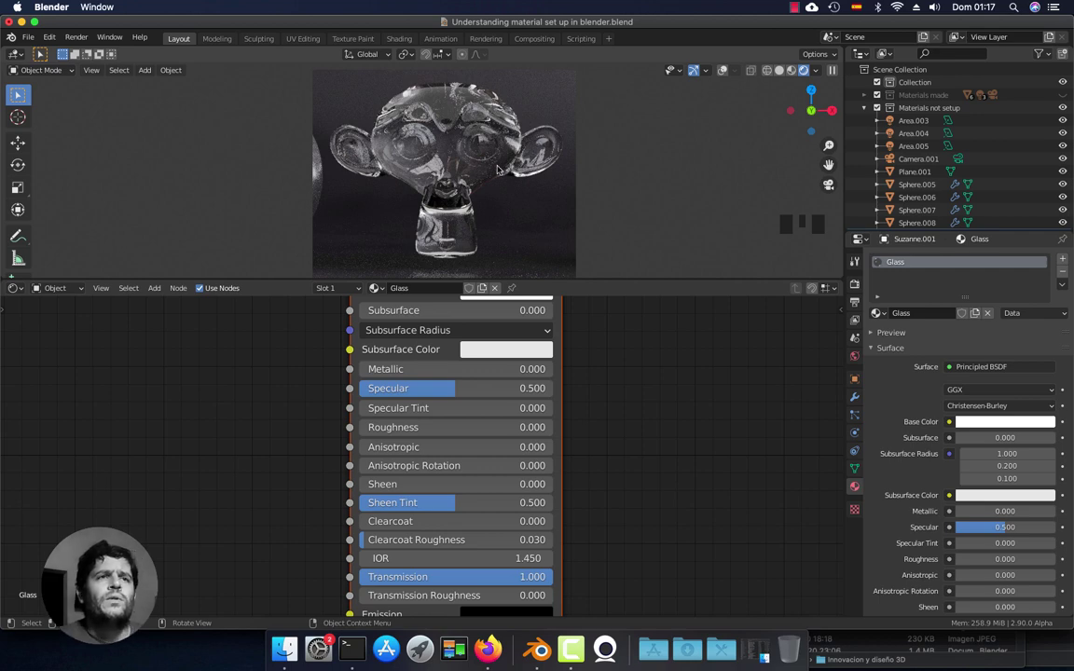
- Return the 3D viewport to Solid shading, select the sphere beside the monkey head without a material, and show the overlays again
left_click(780, 72)
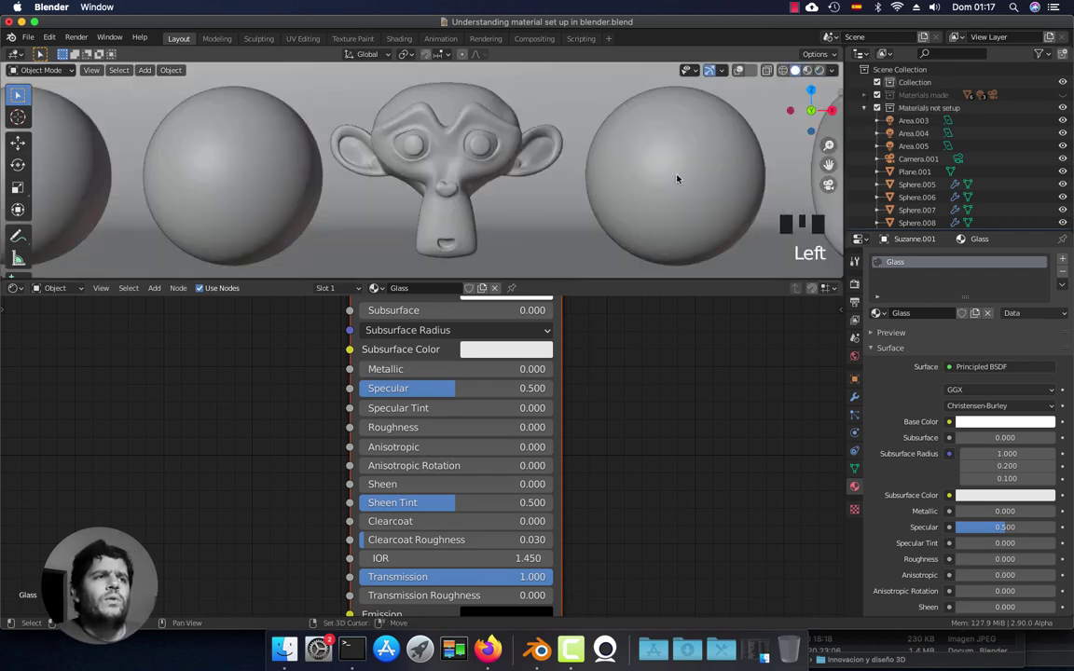
left_click(445, 114)
middle_click_drag(603, 169, 467, 155, "shift")
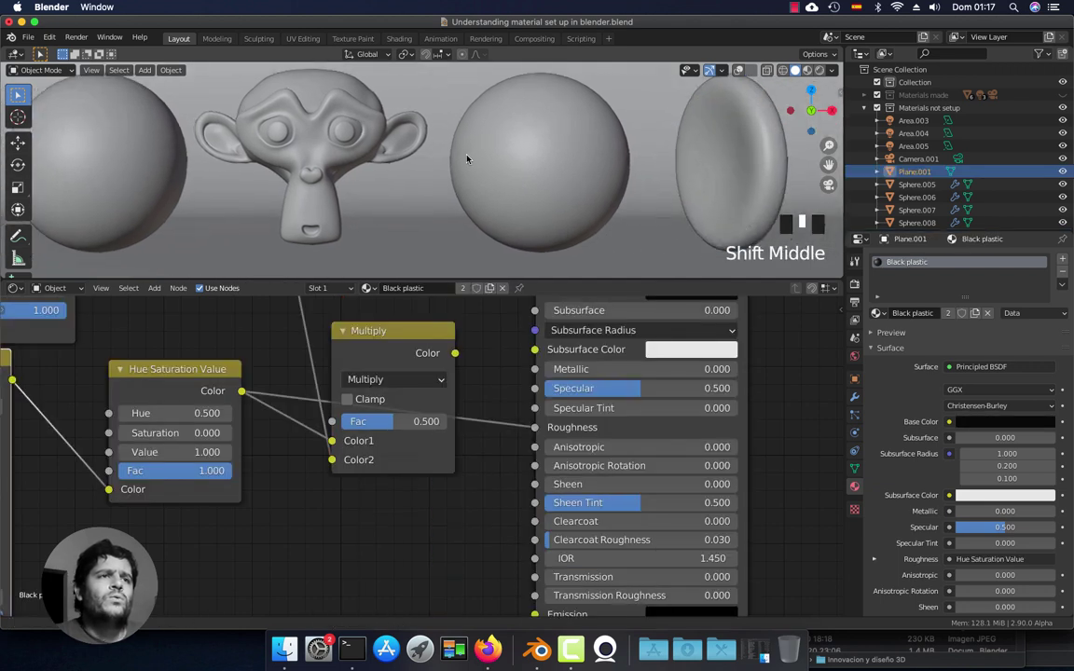
left_click(573, 136)
middle_click_drag(574, 150, 523, 168, "shift")
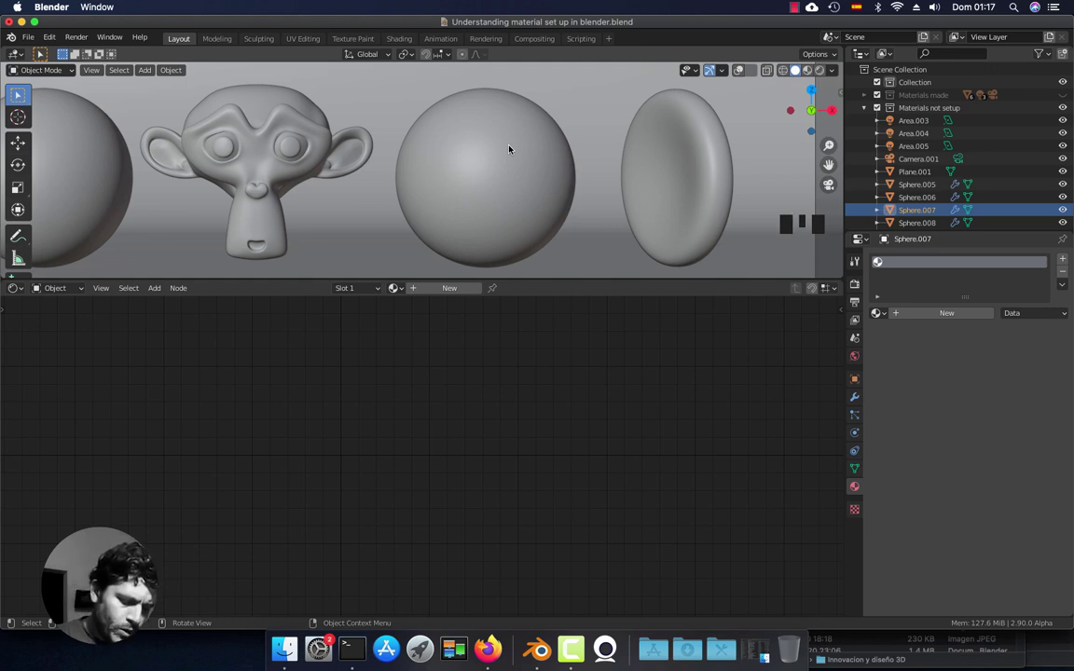
left_click(738, 72)
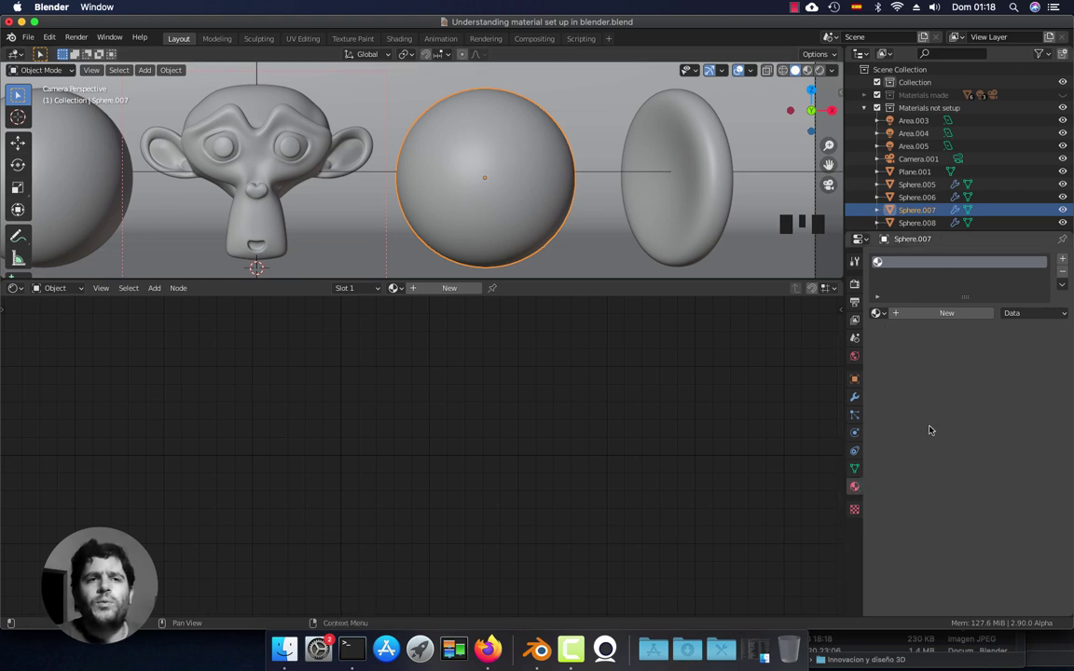
- Create a new material on the selected sphere and name it Wood
left_click(934, 313)
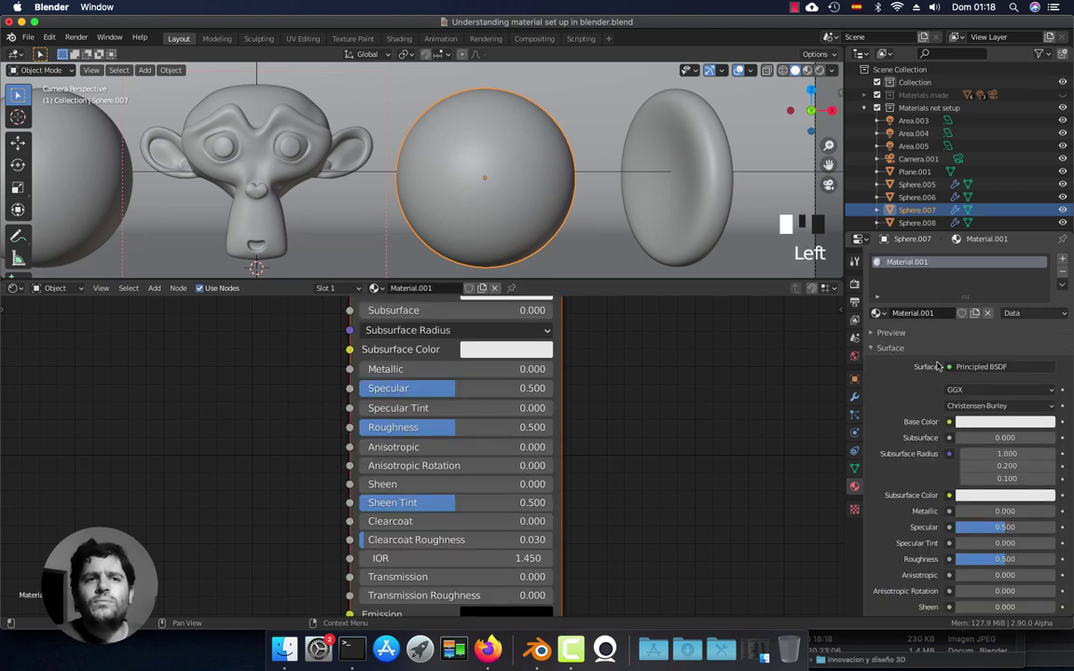
double_click(918, 314)
type("Wood")
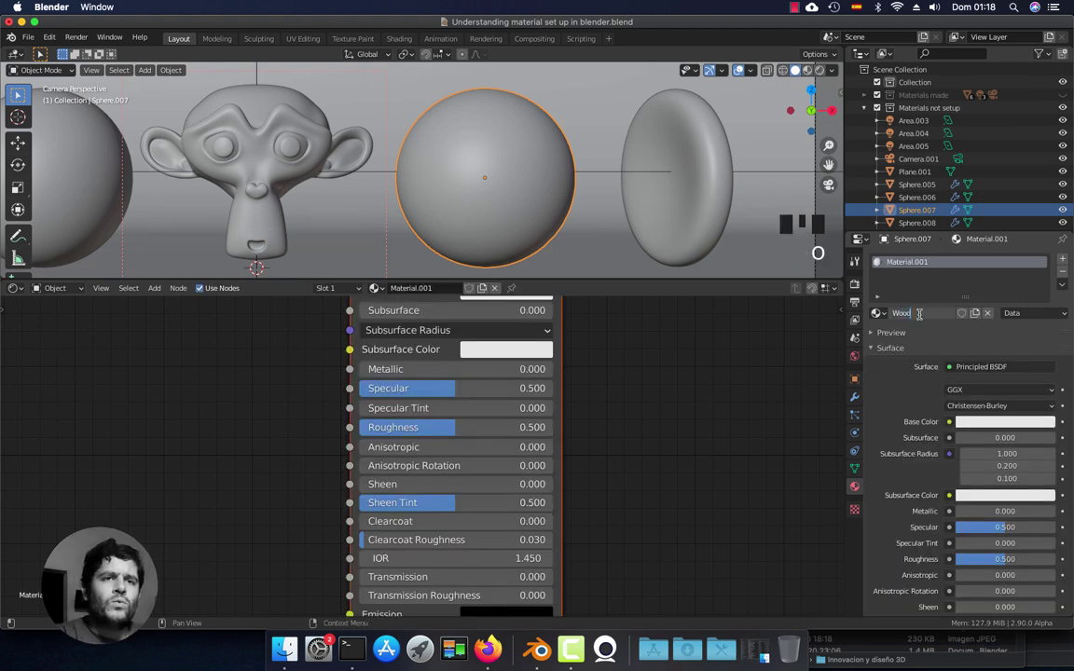
key("Return")
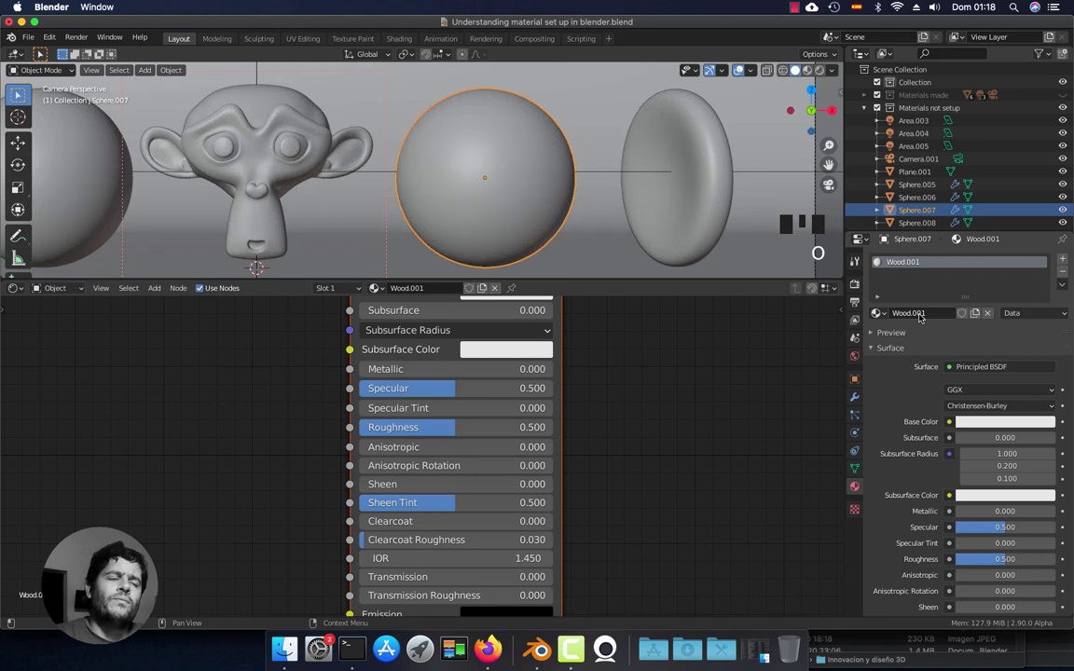
left_click(932, 314)
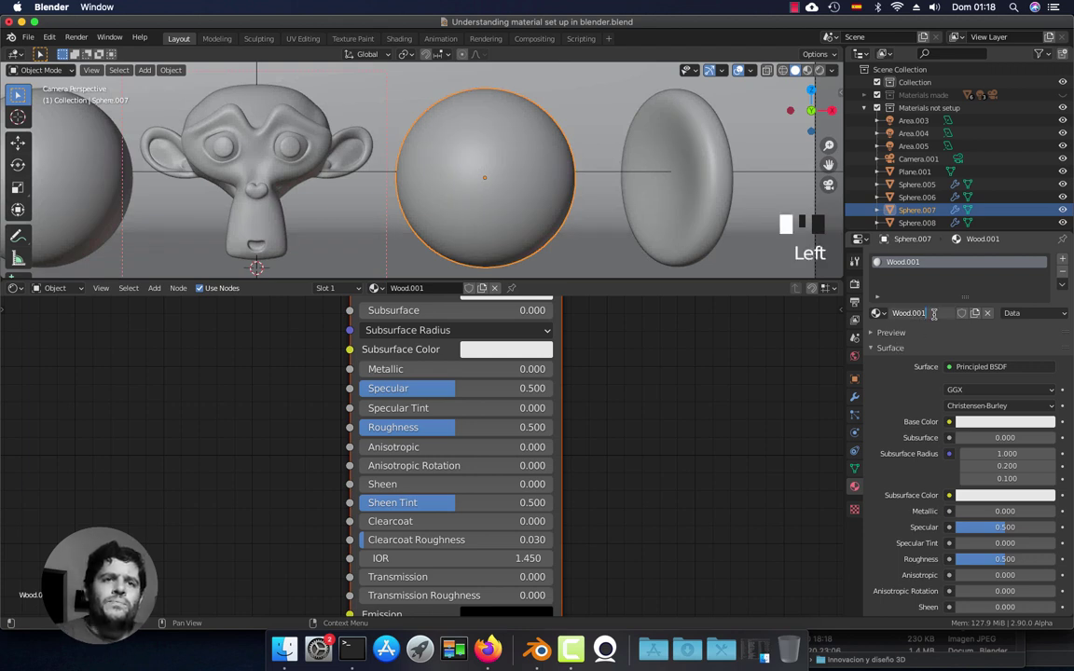
key("ctrl+BackSpace")
key("ctrl+BackSpace")
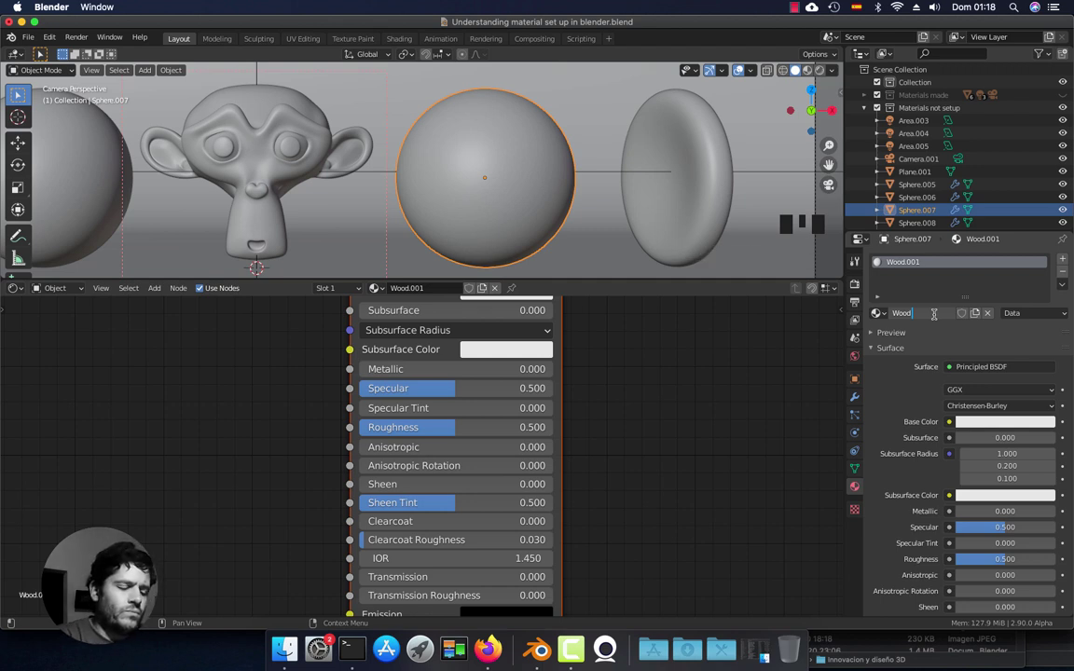
key("Return")
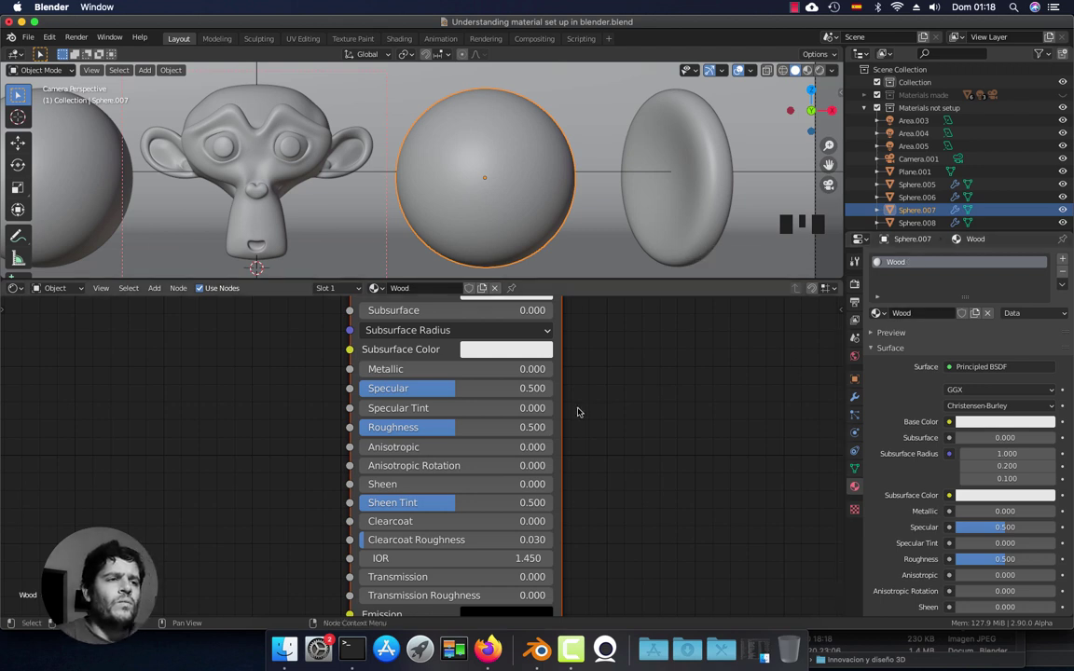
- Define a new render region around the selected sphere in the camera view and enlarge the node editor area
middle_click_drag(597, 417, 695, 460)
scroll(685, 491, "down", 2)
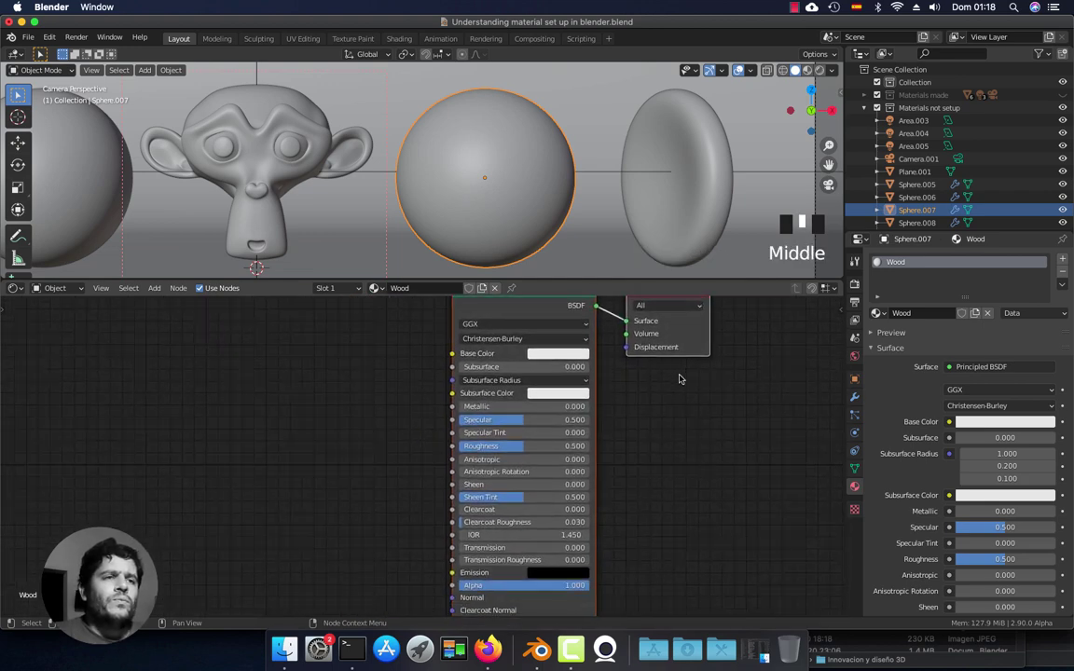
left_click_drag(625, 279, 620, 307)
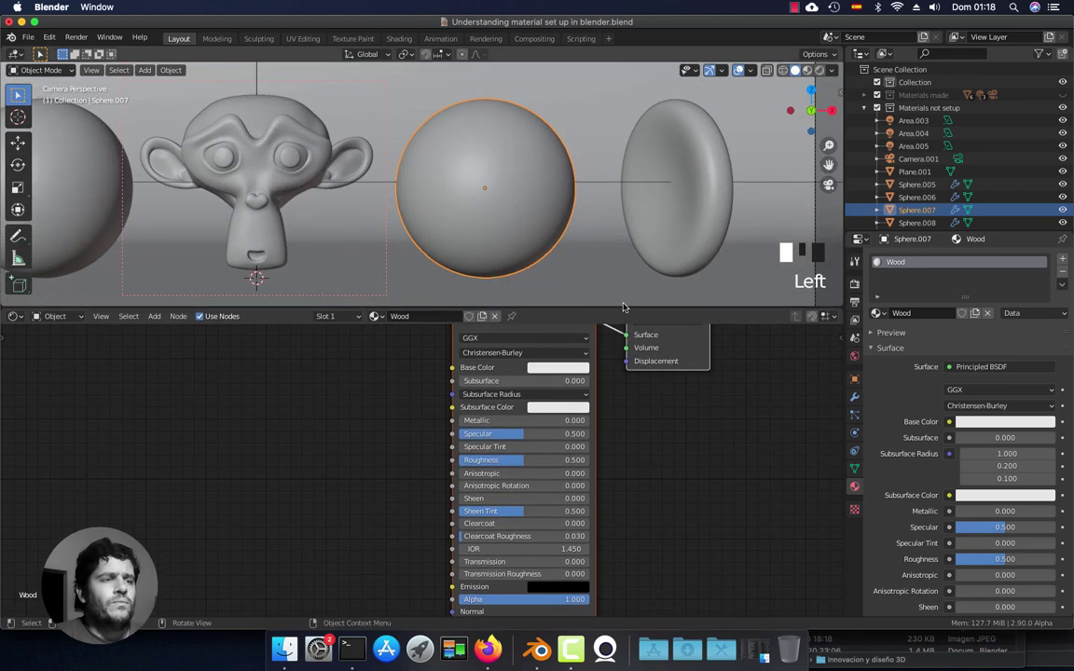
key("ctrl+b")
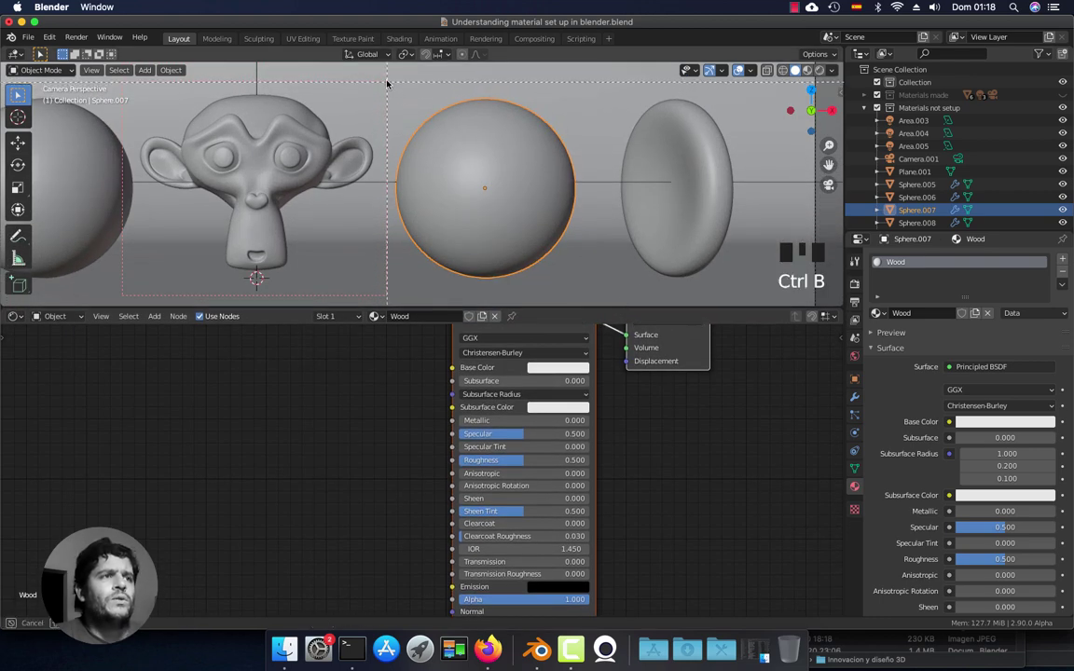
left_click_drag(387, 81, 588, 281)
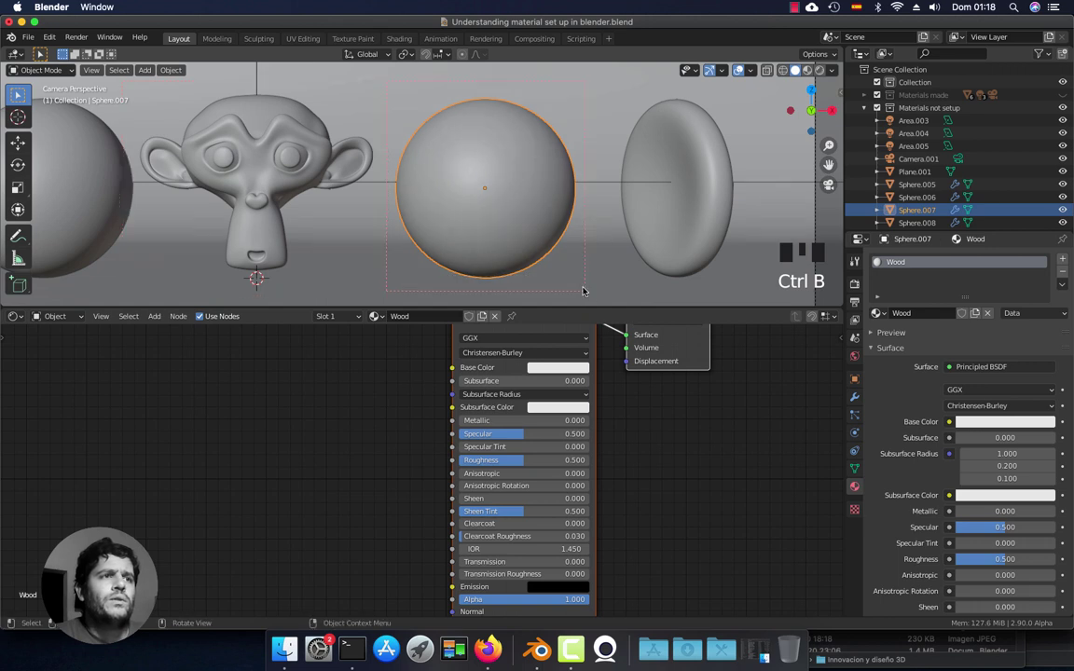
middle_click_drag(551, 249, 556, 229, "shift")
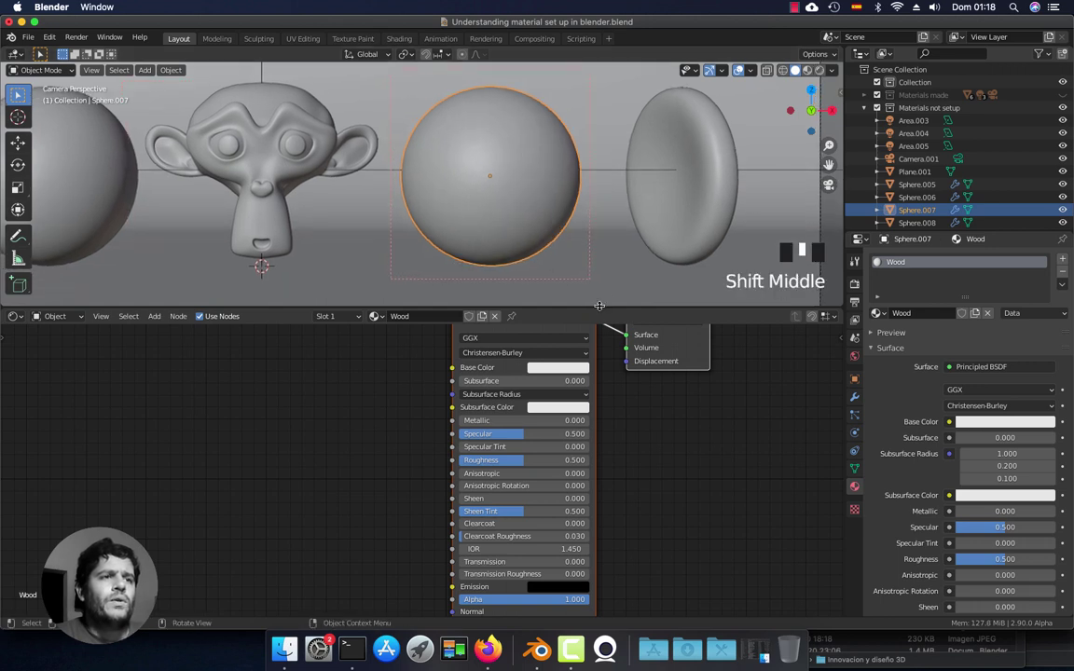
left_click_drag(604, 309, 606, 262)
- Examine the Wood material's Principled BSDF node, especially its Base Color input
middle_click_drag(543, 312, 546, 323)
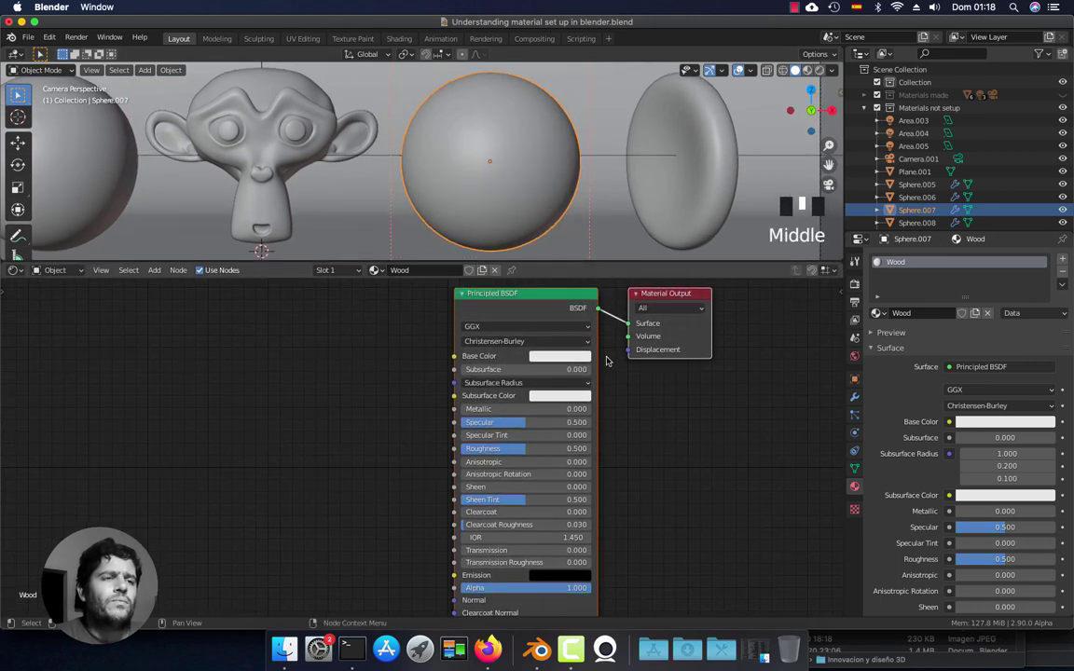
scroll(405, 397, "up", 3)
scroll(405, 397, "down", 1)
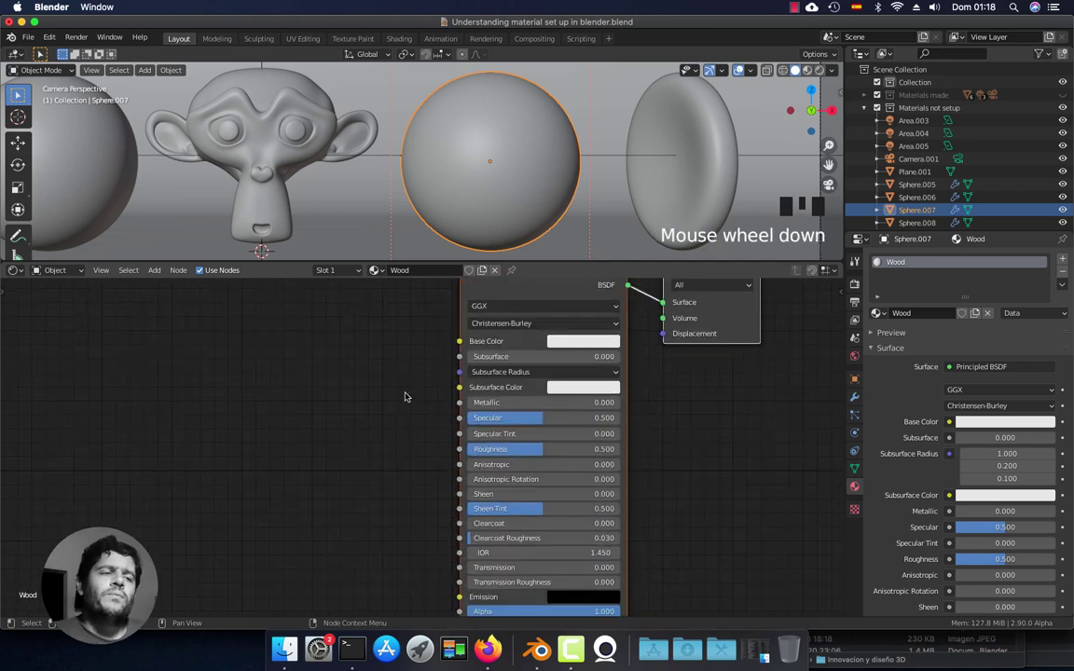
scroll(404, 397, "up", 3)
middle_click_drag(405, 395, 348, 423)
scroll(439, 410, "up", 1)
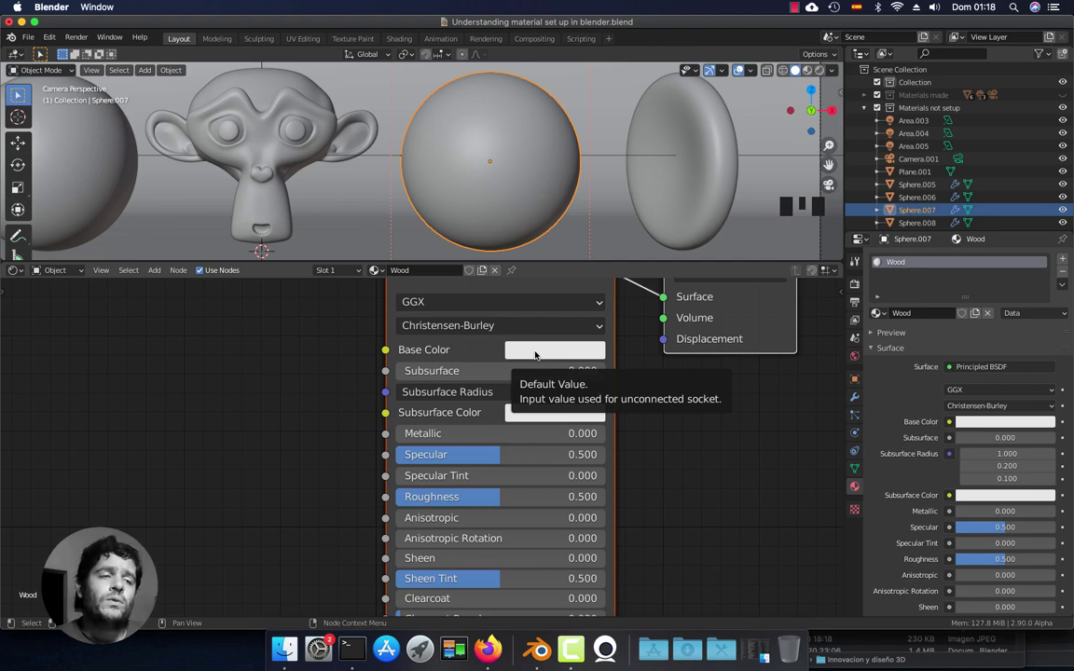
scroll(535, 355, "down", 5)
middle_click_drag(319, 434, 454, 400)
scroll(455, 417, "down", 1)
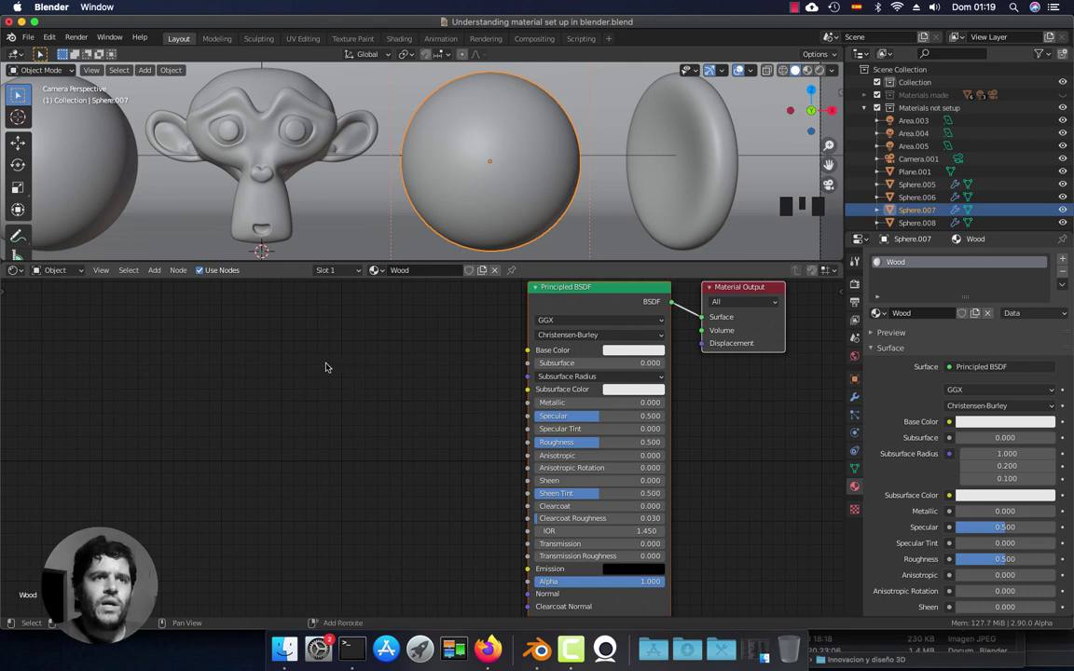
- Add an Image Texture node to the Wood material and place it in the empty space before the Principled BSDF node
key("shift+a")
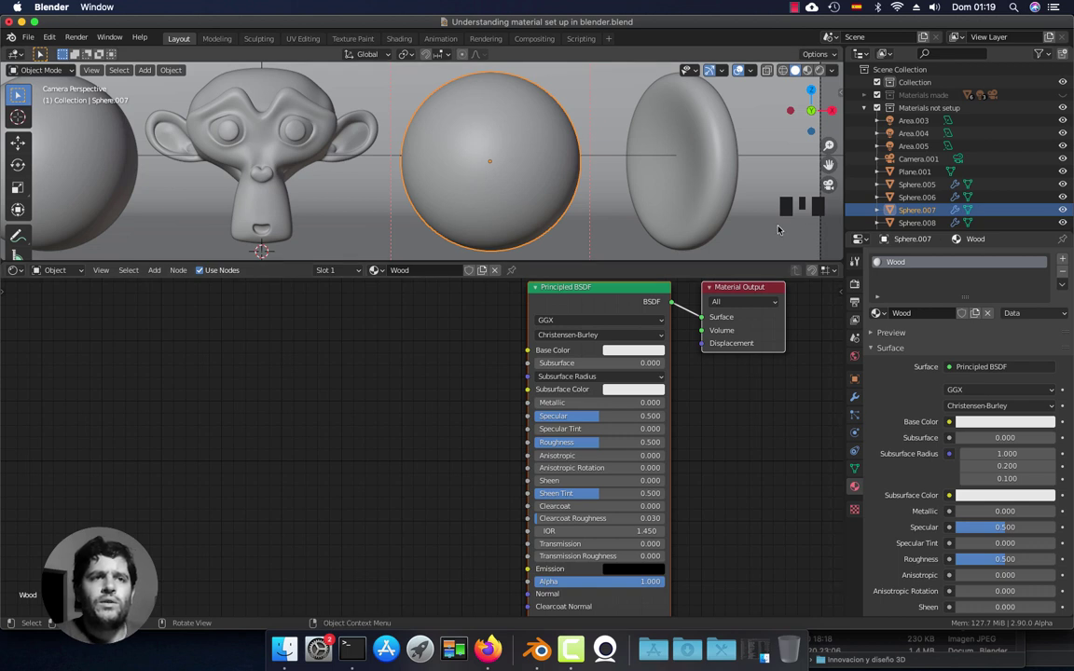
key("shift+a")
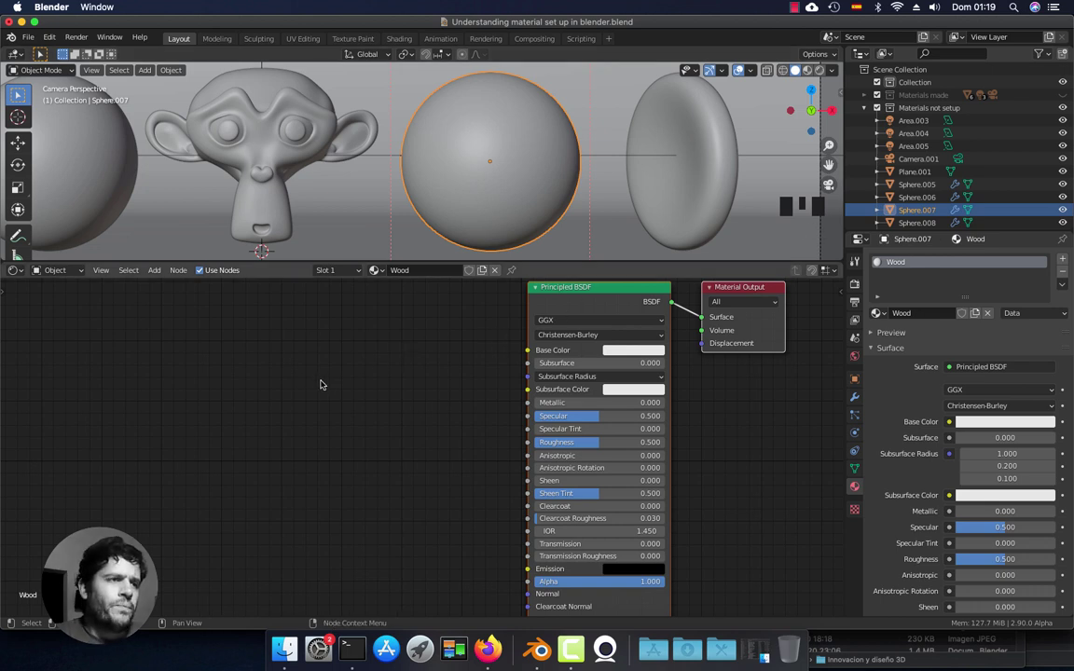
key("shift+a")
mouse_move(270, 416)
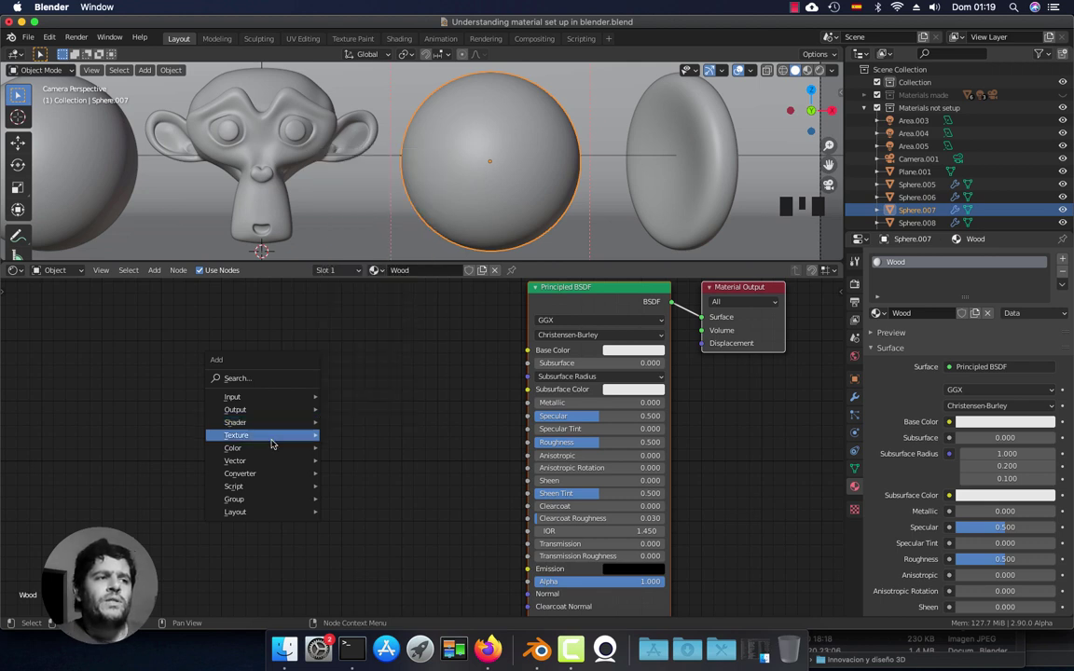
mouse_move(275, 448)
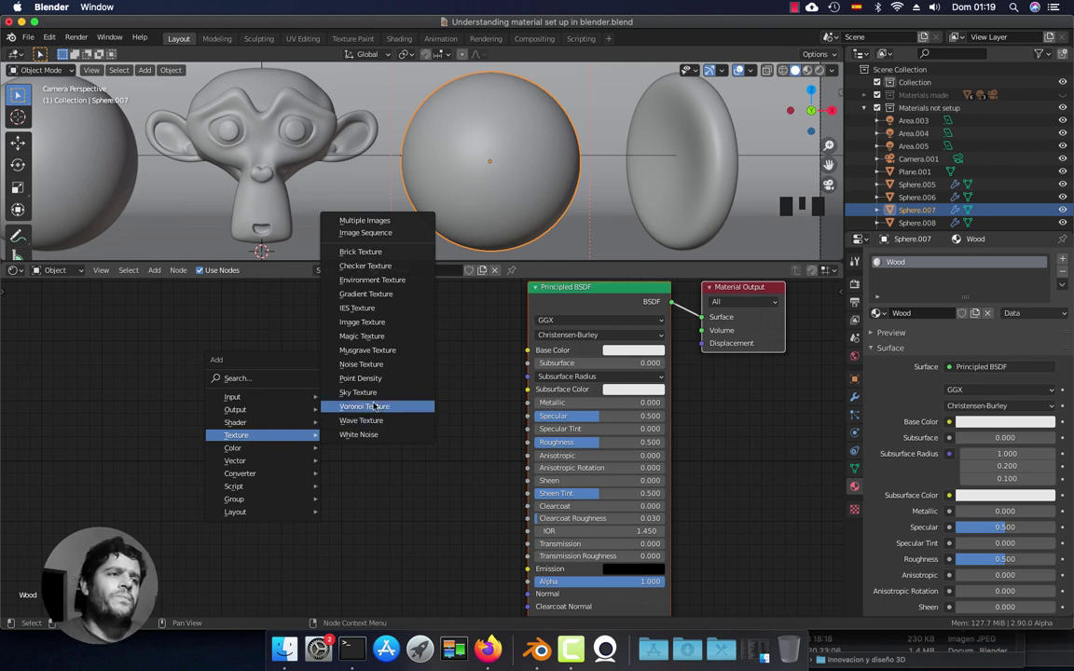
left_click(397, 323)
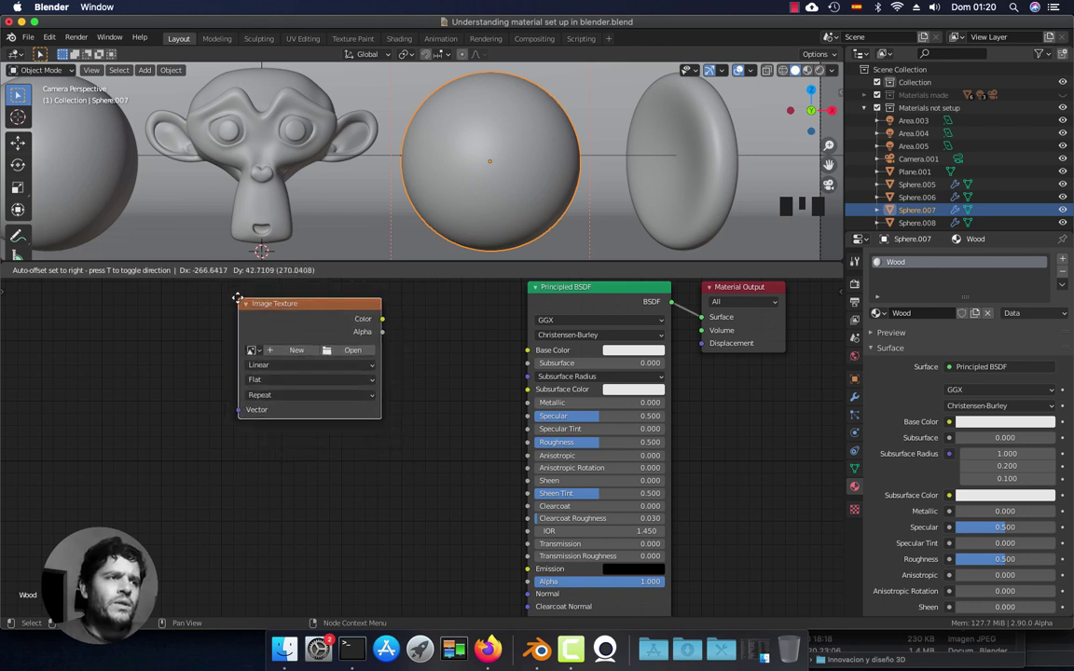
left_click(237, 298)
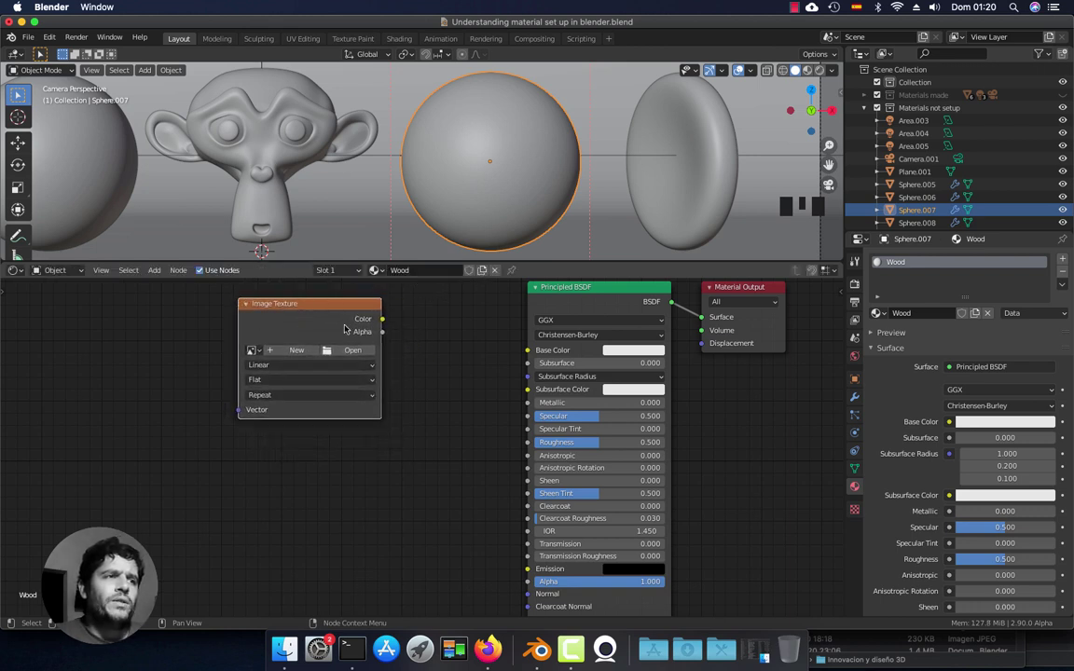
- Start loading an image file into the Image Texture node and show the Downloads folder as a vertical list
middle_click_drag(412, 354, 366, 369)
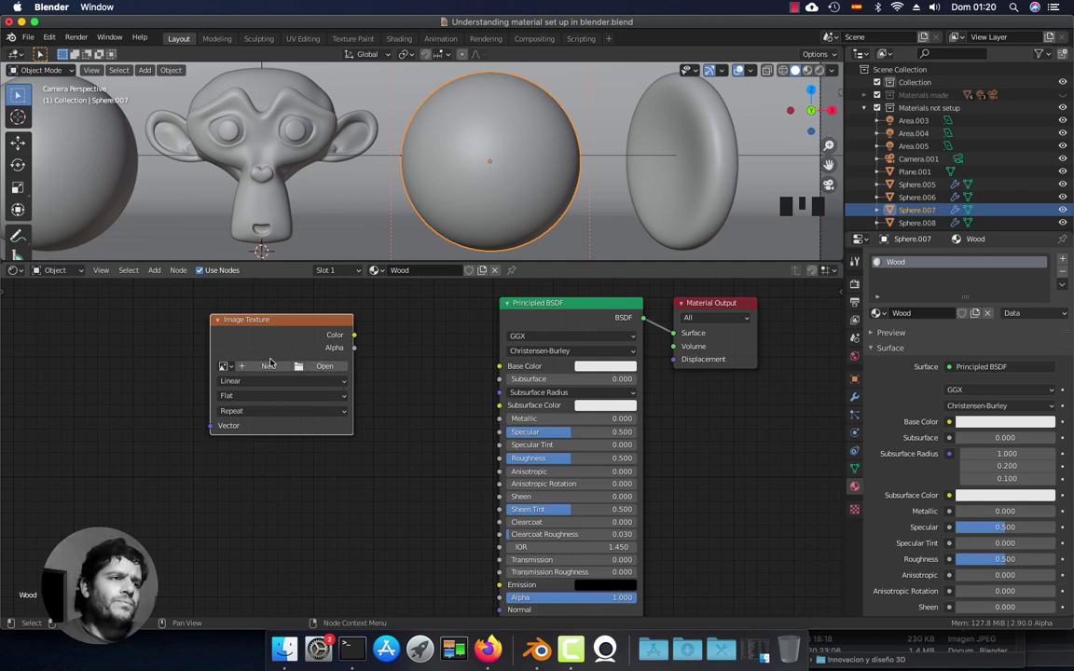
left_click(324, 367)
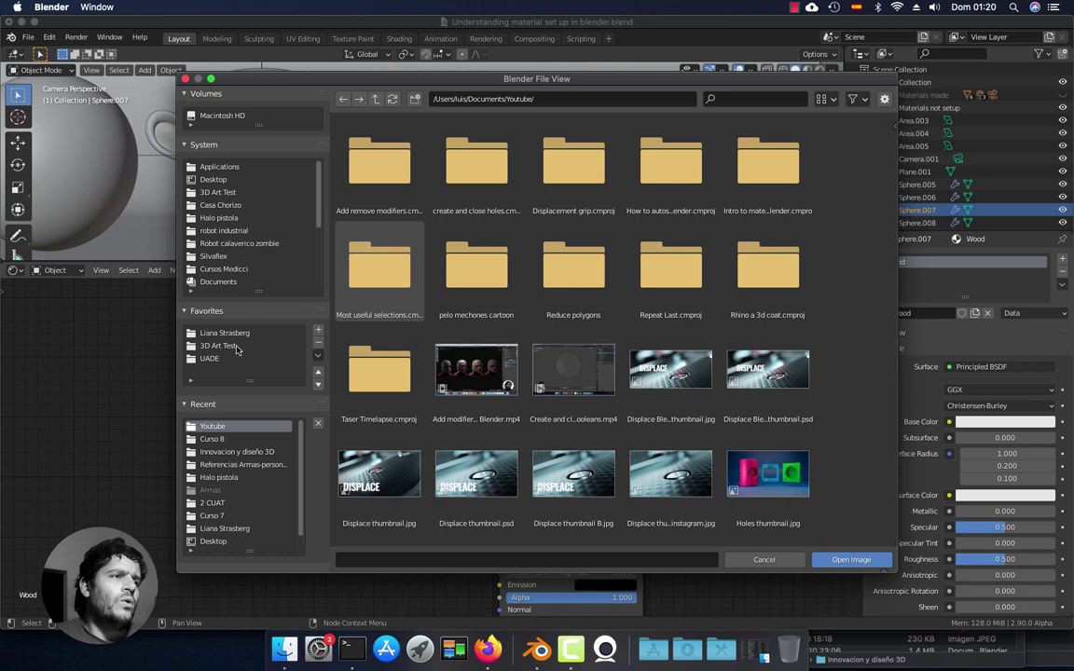
scroll(211, 226, "down", 3)
left_click(232, 243)
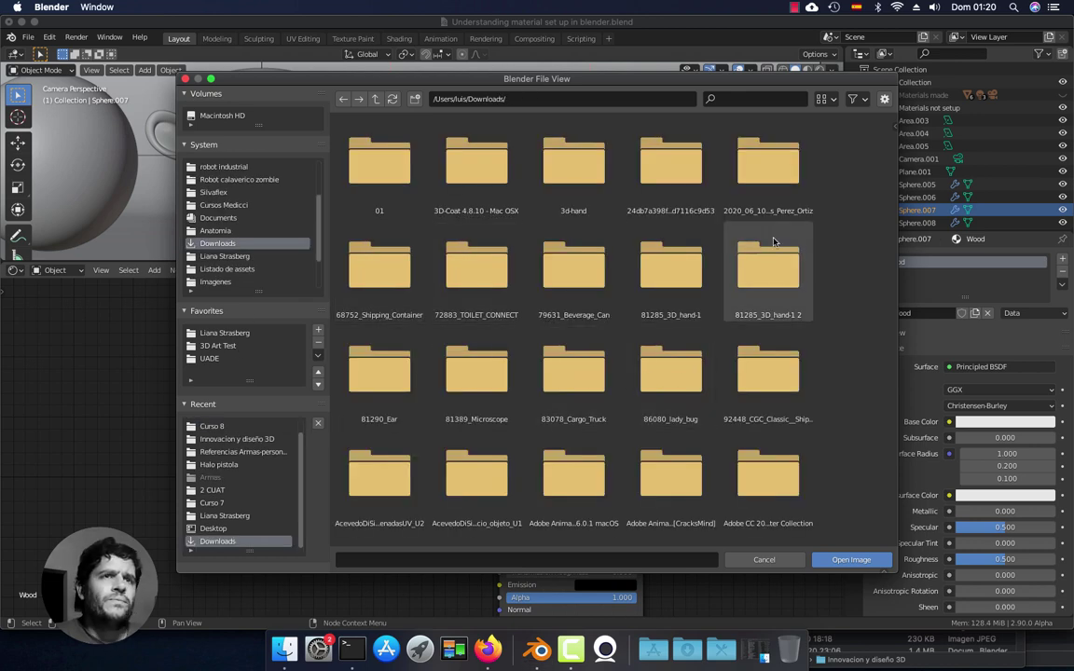
left_click(822, 98)
left_click(815, 141)
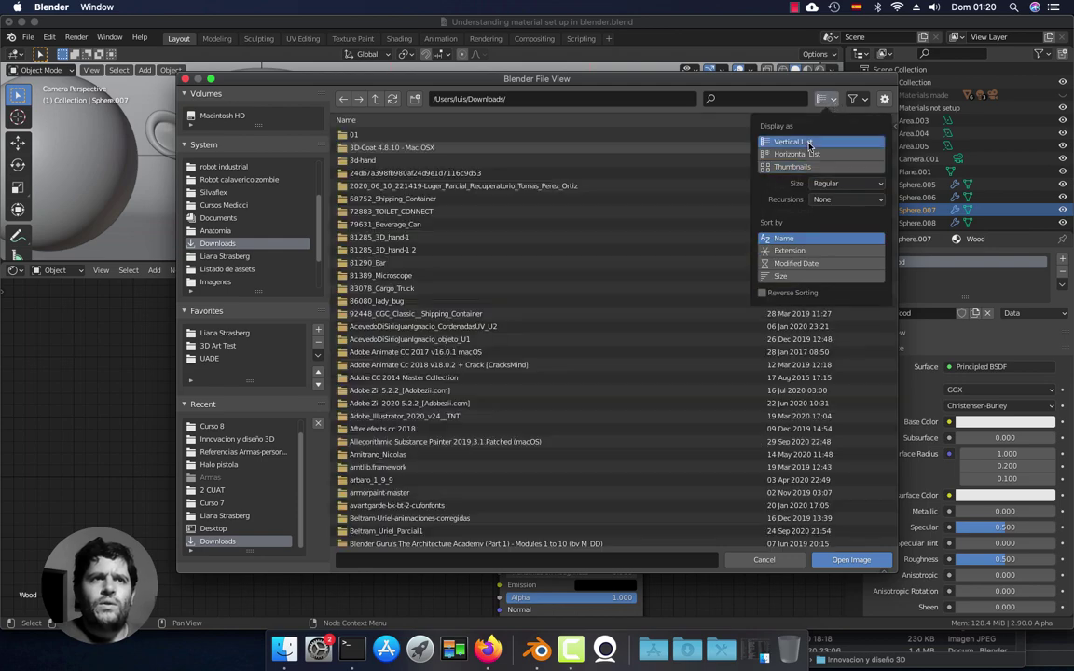
- Sort the Downloads folder by modification date and open the Wood049_2K-JPG folder
scroll(631, 299, "down", 10)
scroll(589, 365, "down", 20)
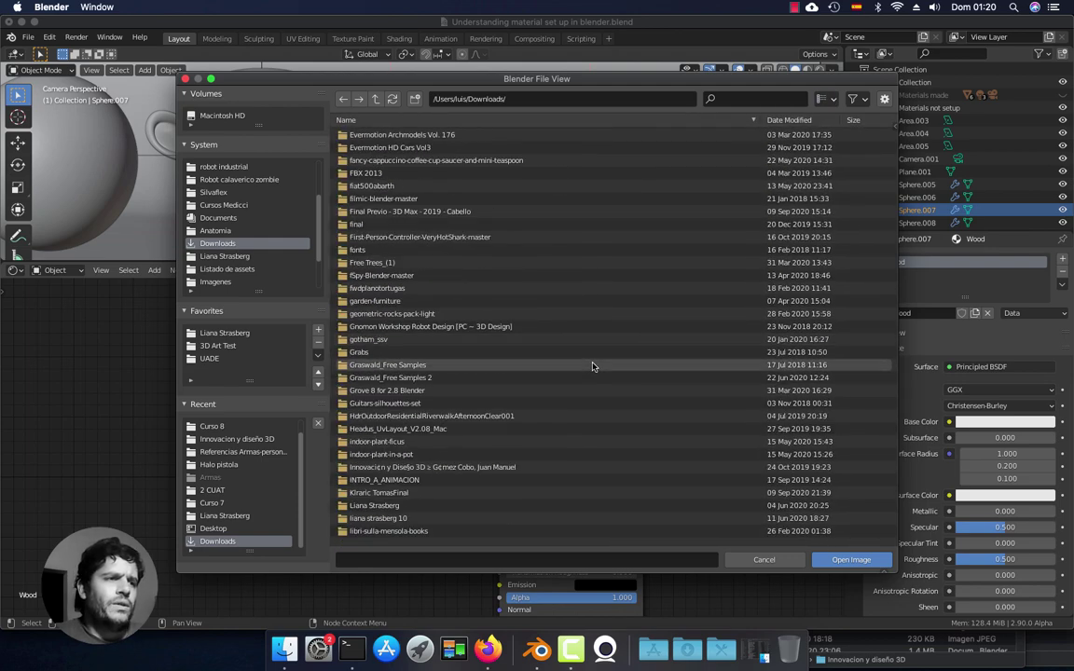
scroll(593, 367, "down", 5)
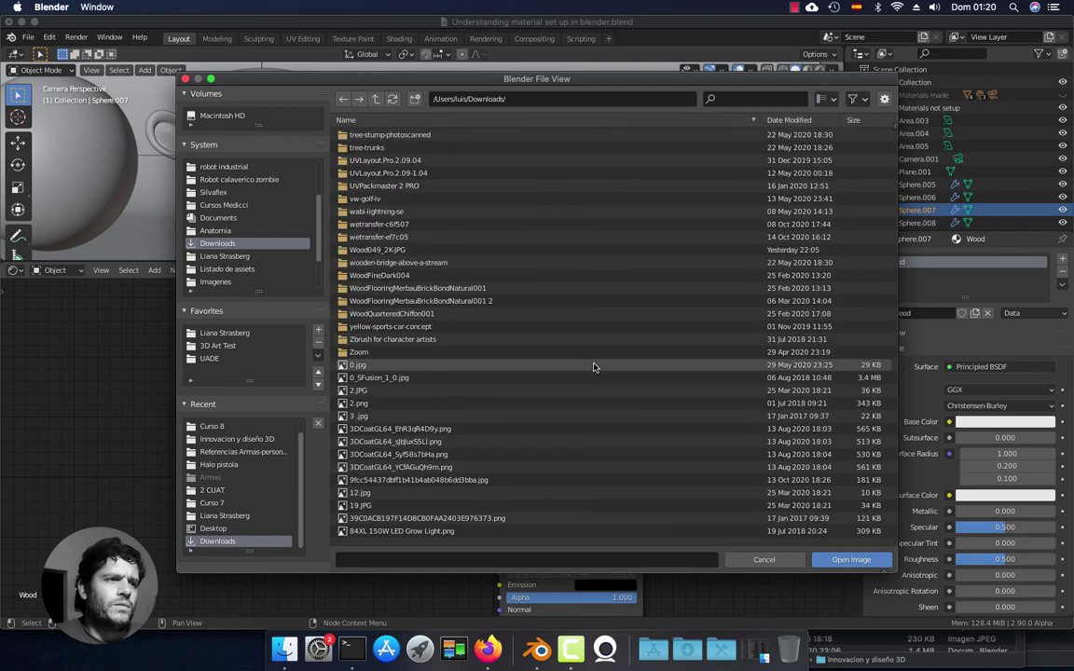
scroll(597, 359, "up", 20)
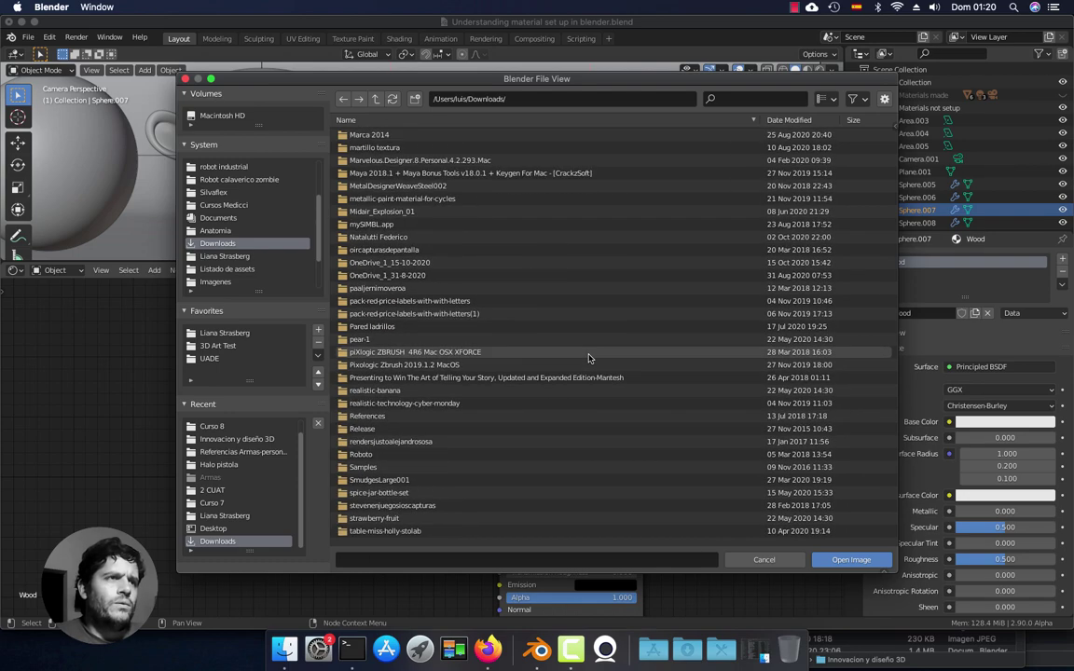
scroll(589, 358, "up", 20)
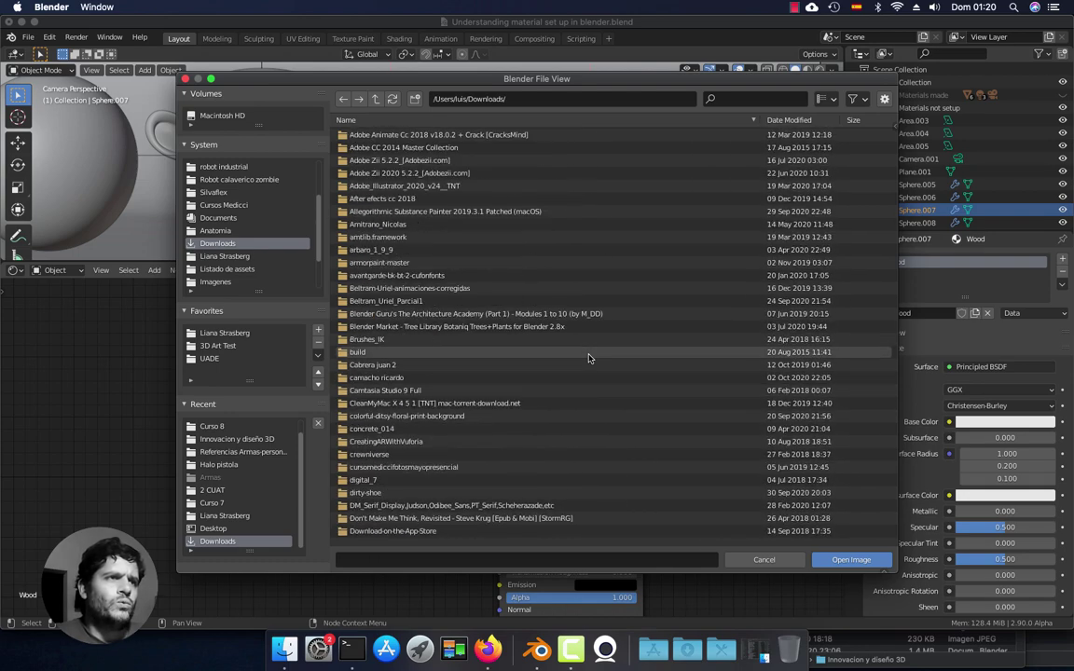
left_click(783, 119)
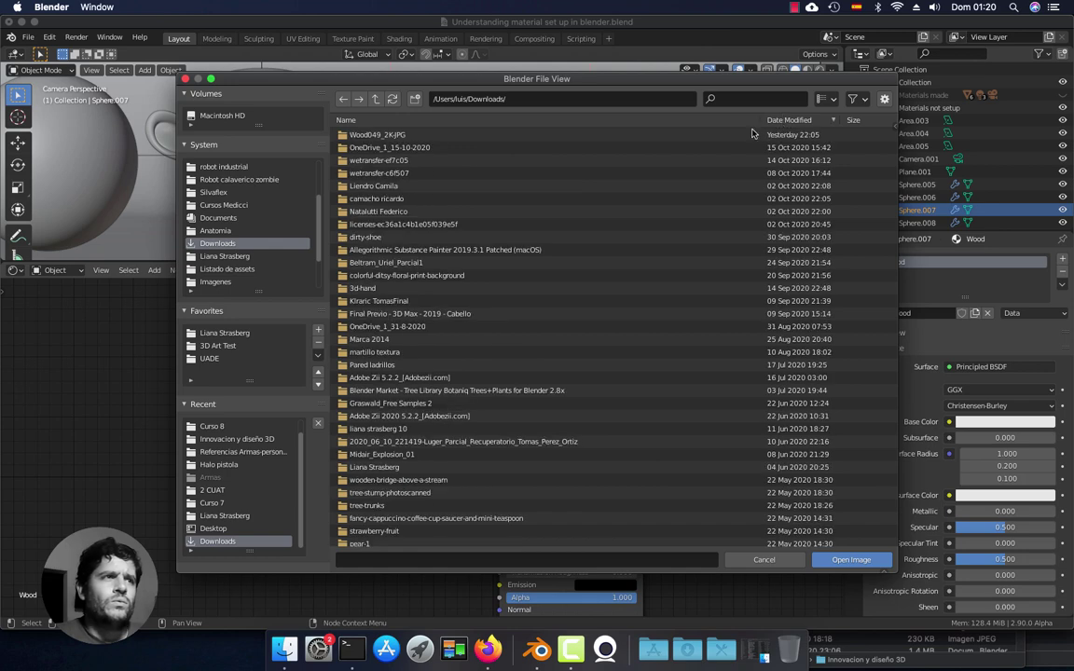
double_click(376, 136)
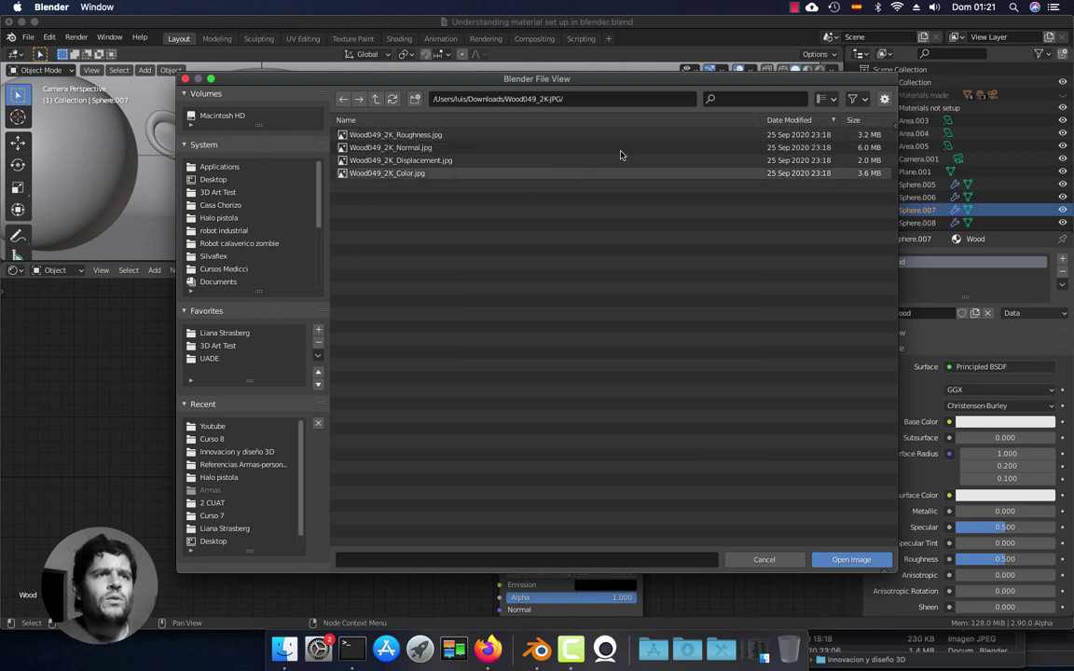
- Display the wood texture files as thumbnails and load Wood049_2K_Color.jpg into the Image Texture node
left_click(832, 100)
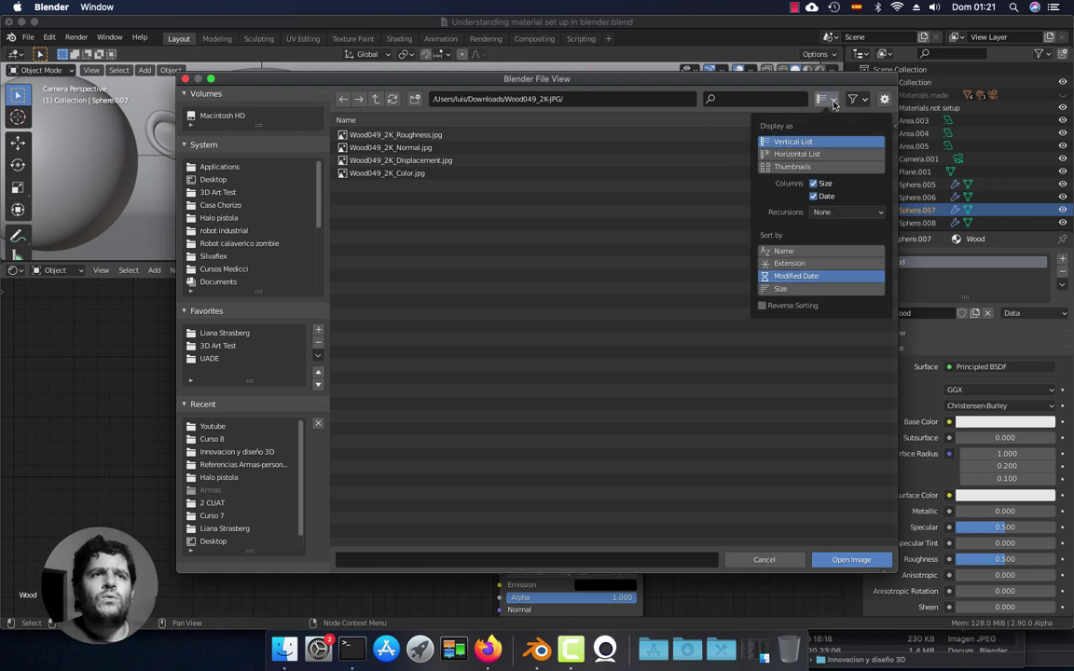
left_click(791, 168)
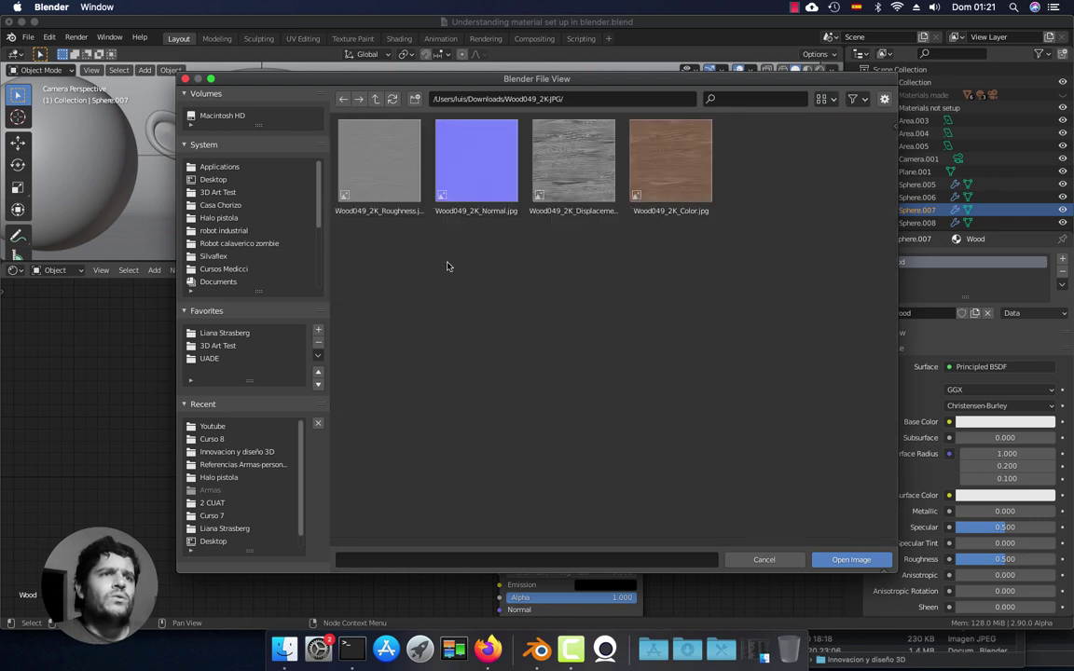
left_click(678, 181)
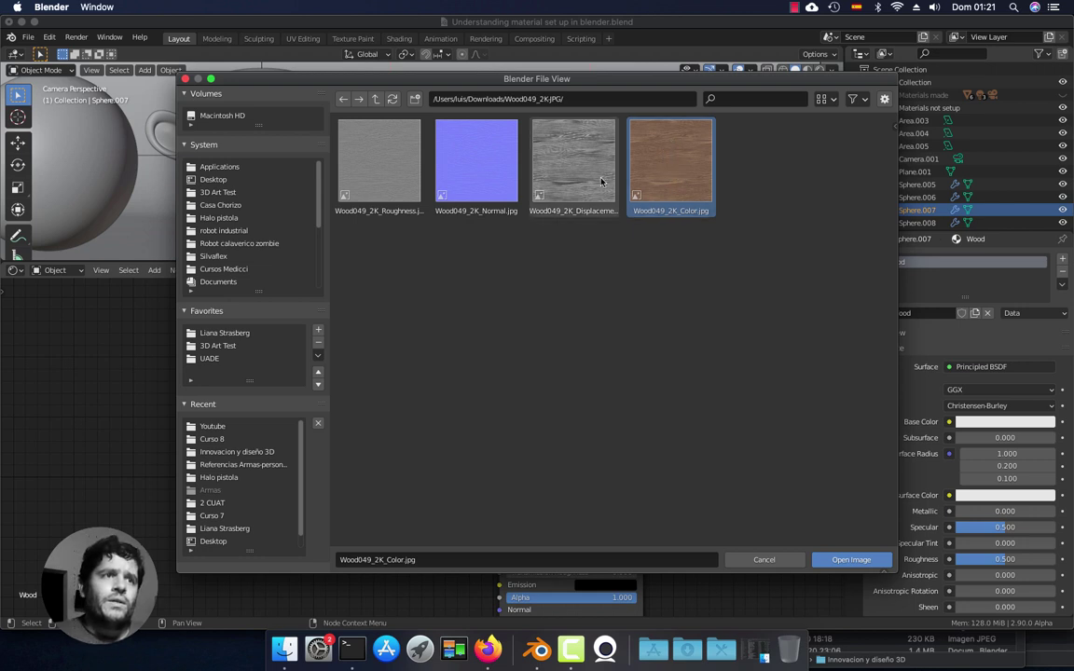
left_click(471, 169)
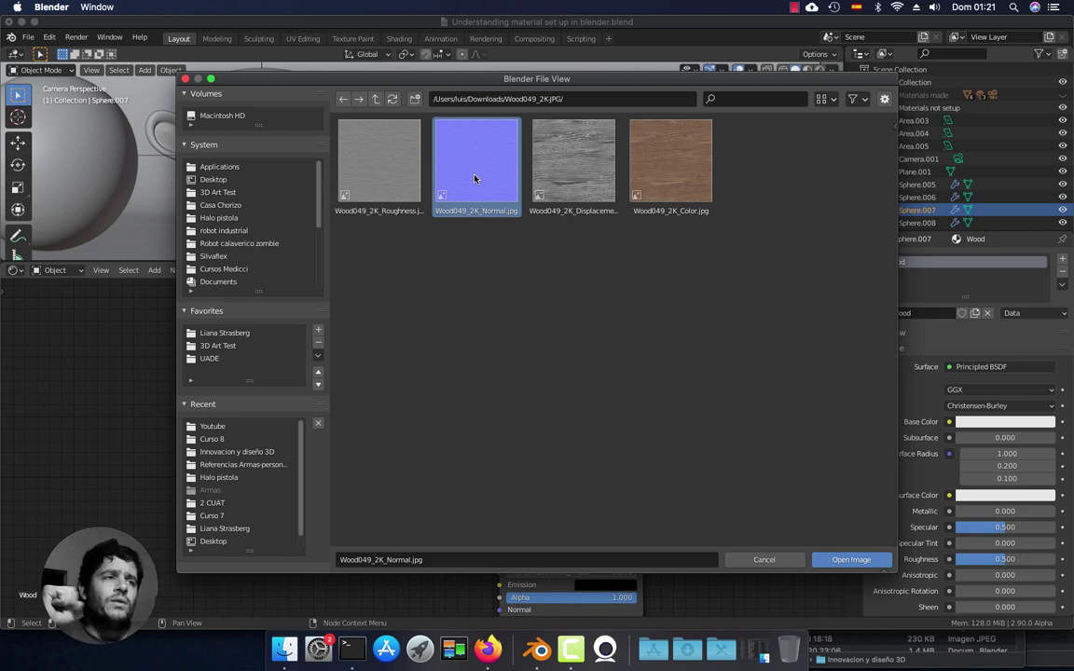
left_click(388, 168)
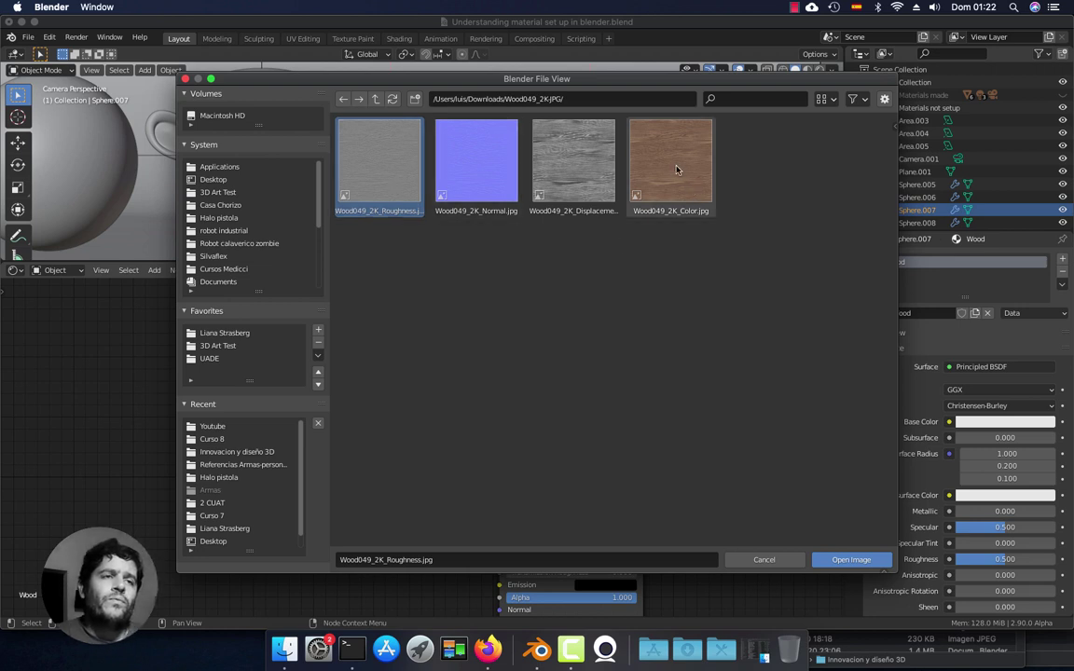
left_click(686, 197)
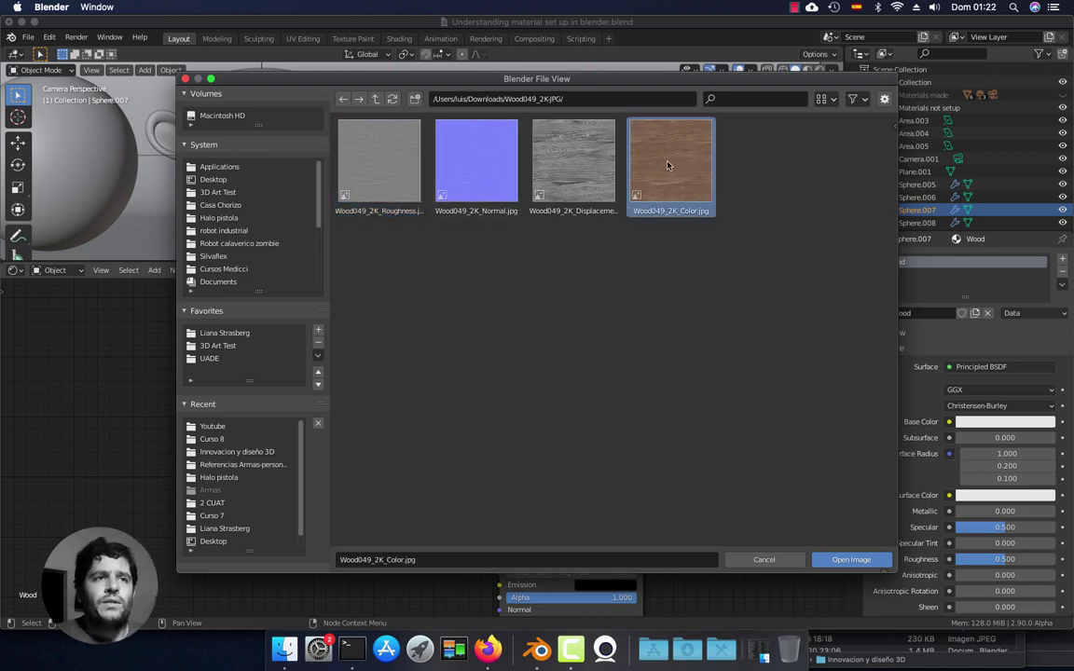
left_click(830, 560)
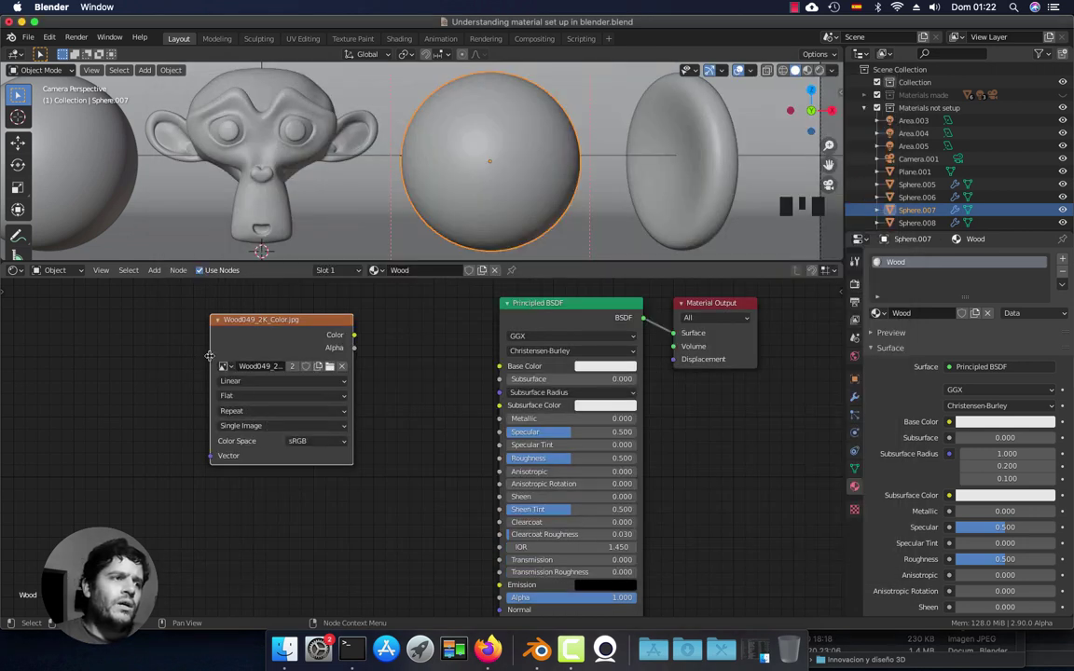
- Widen the Wood049_2K_Color.jpg node slightly and adjust its position and that of the Principled BSDF node
left_click_drag(211, 342, 89, 342)
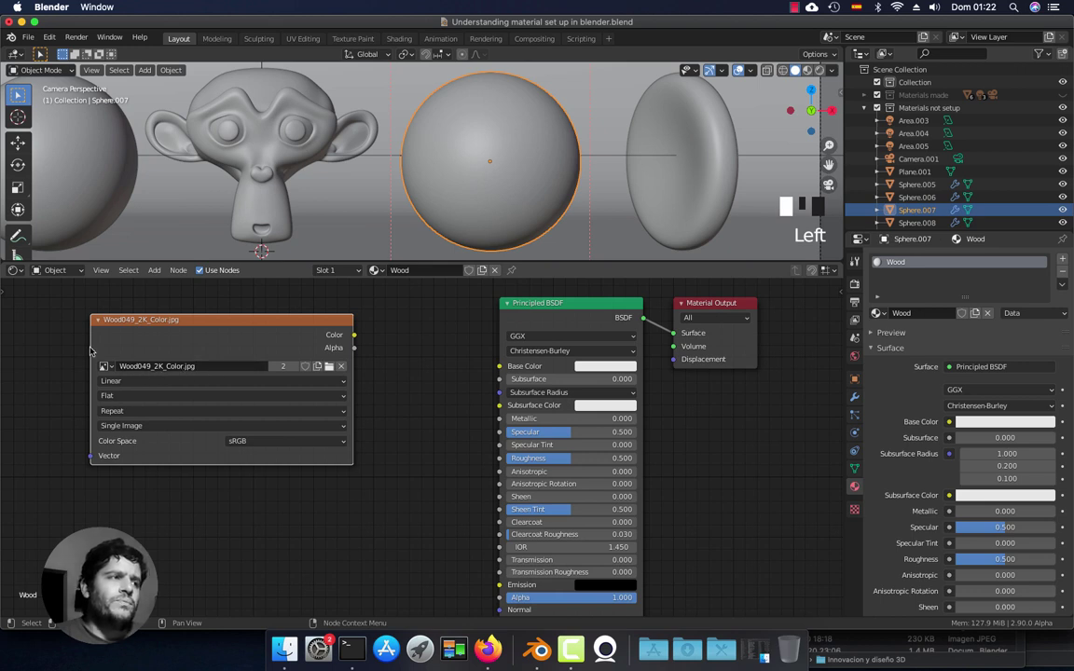
left_click_drag(89, 322, 186, 333)
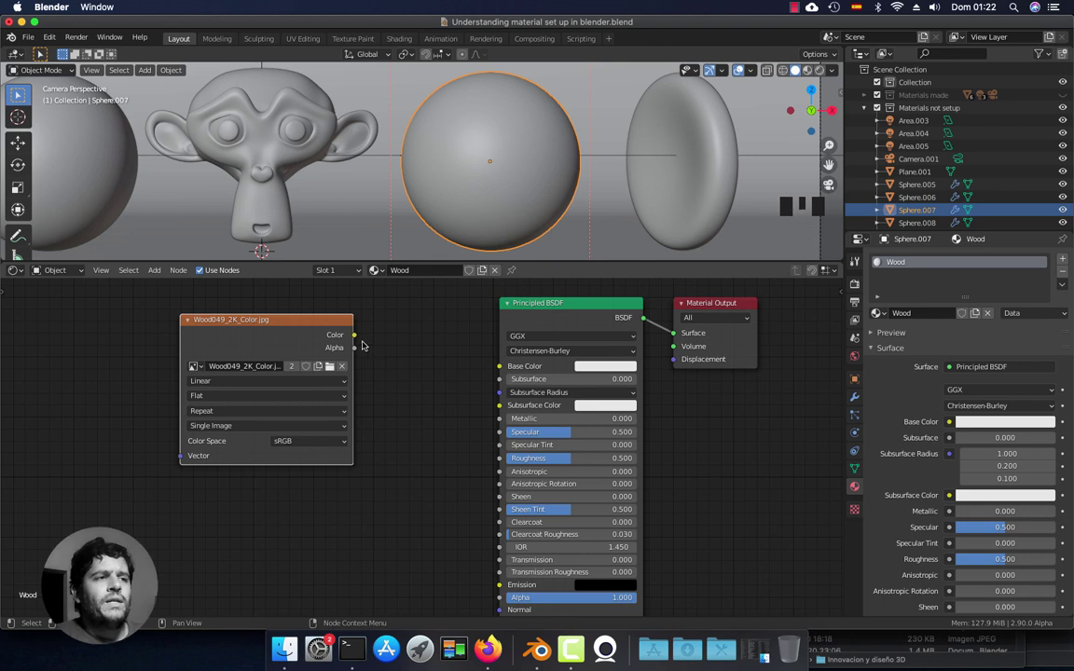
left_click_drag(331, 325, 319, 317)
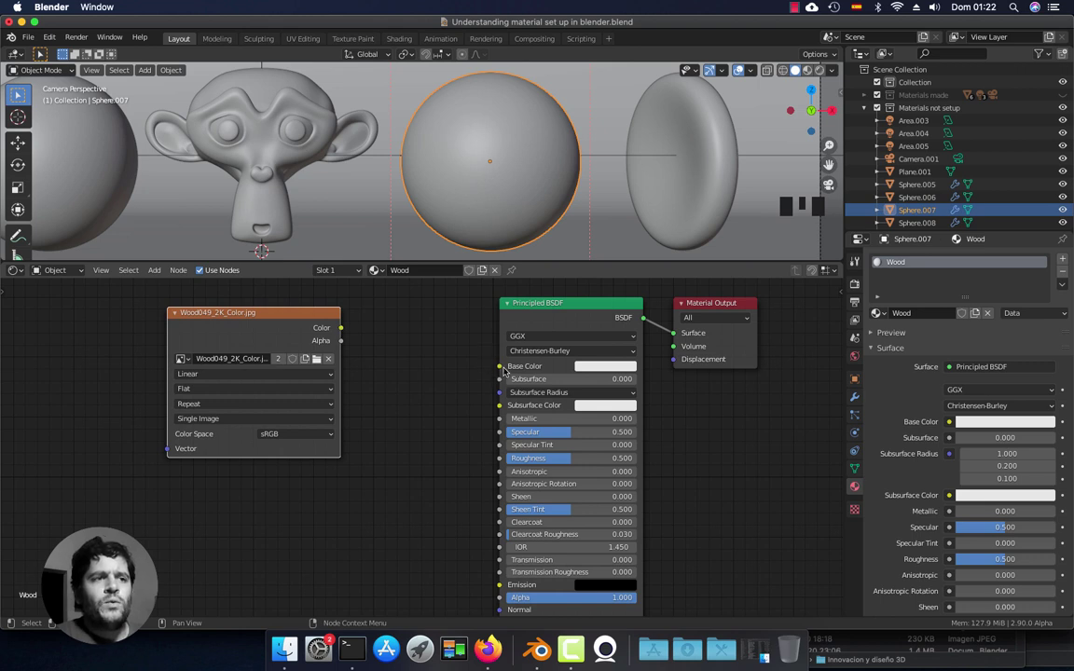
left_click_drag(545, 312, 542, 314)
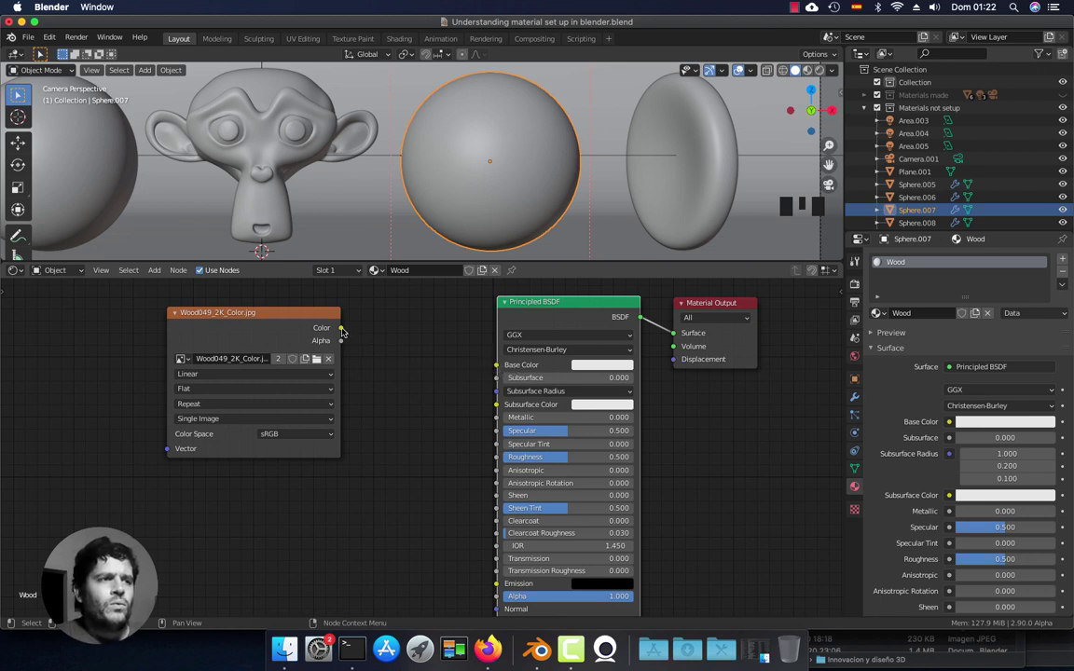
- Connect the image node's Color output to the Principled BSDF's Base Color and preview the sphere in Rendered shading
left_click_drag(343, 330, 495, 366)
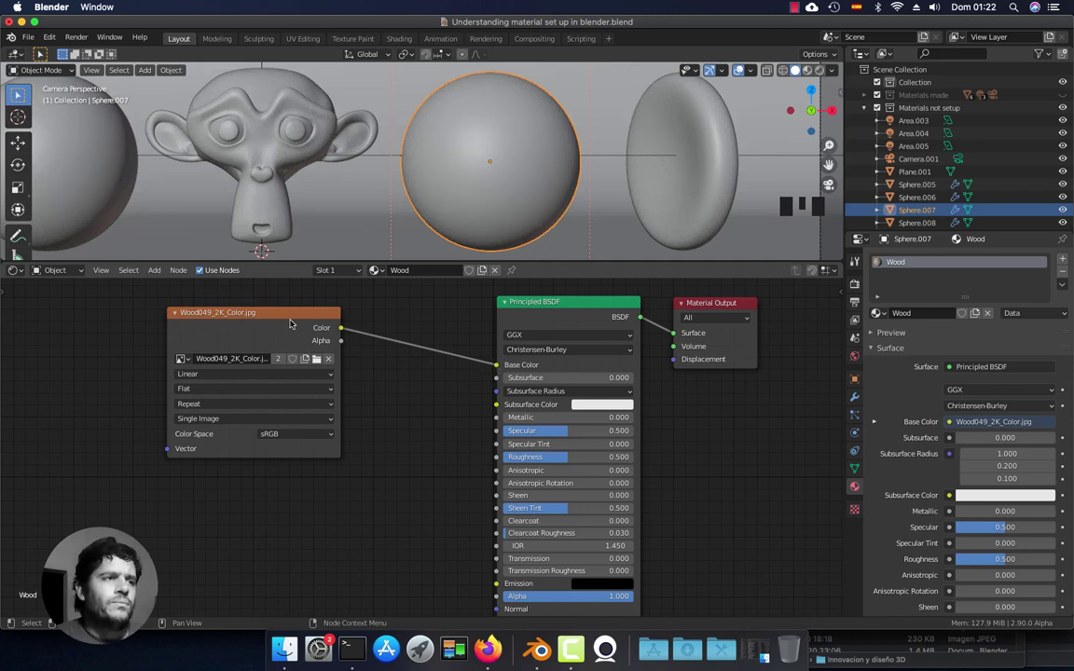
left_click_drag(285, 323, 290, 325)
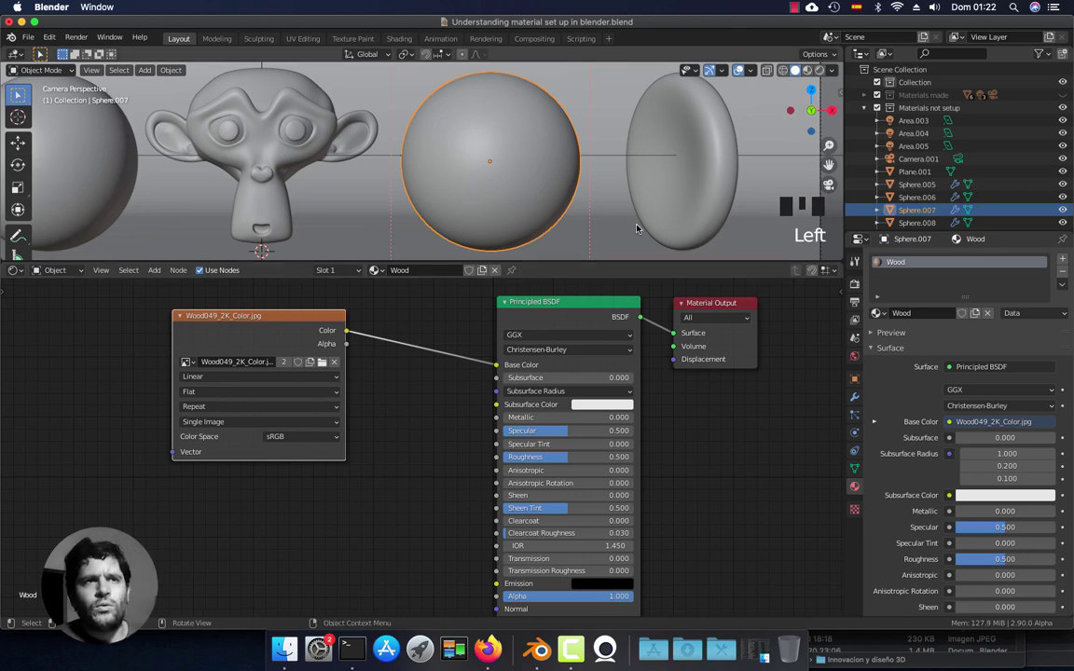
left_click(819, 71)
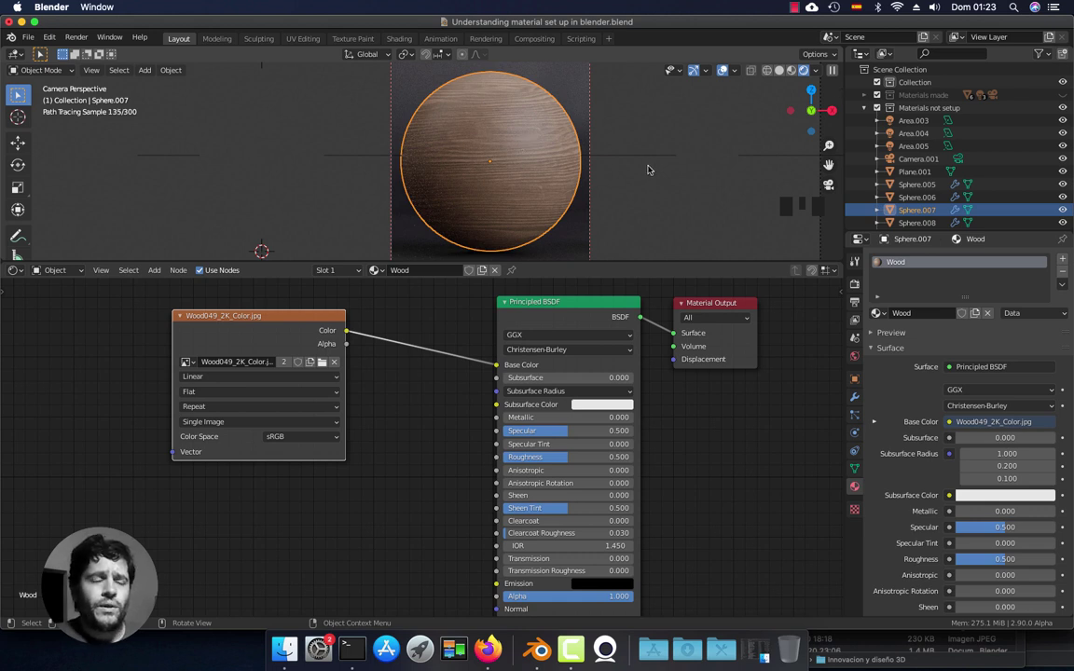
left_click(144, 70)
mouse_move(177, 89)
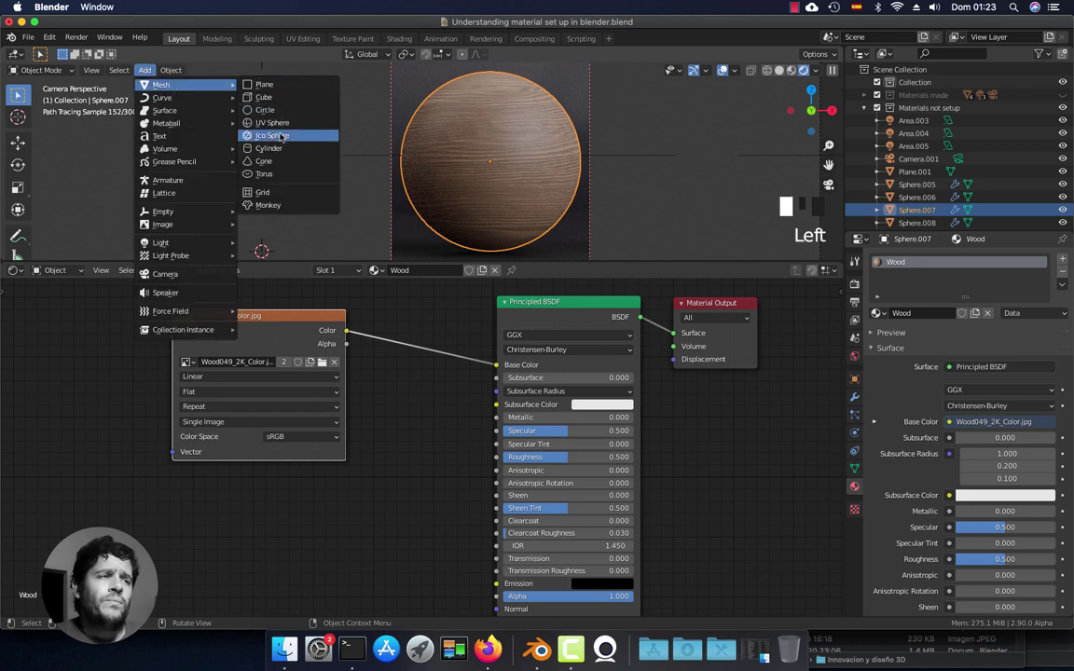
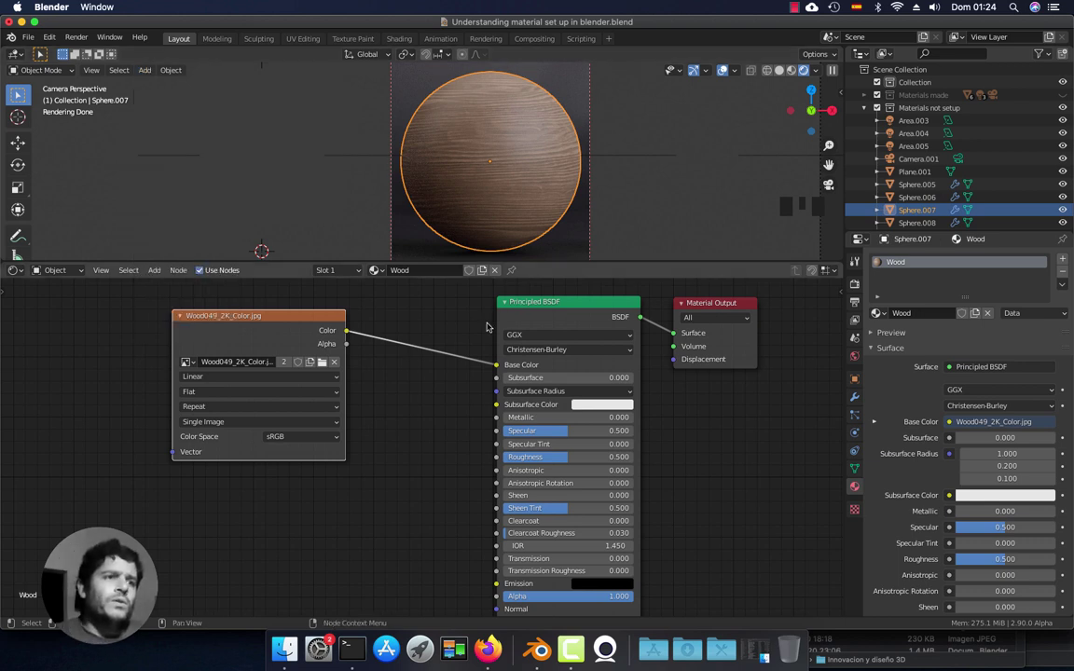
- Examine the Principled BSDF node's inputs down to Tangent and the free space beneath the Wood049_2K_Color.jpg node
middle_click_drag(390, 434, 390, 411)
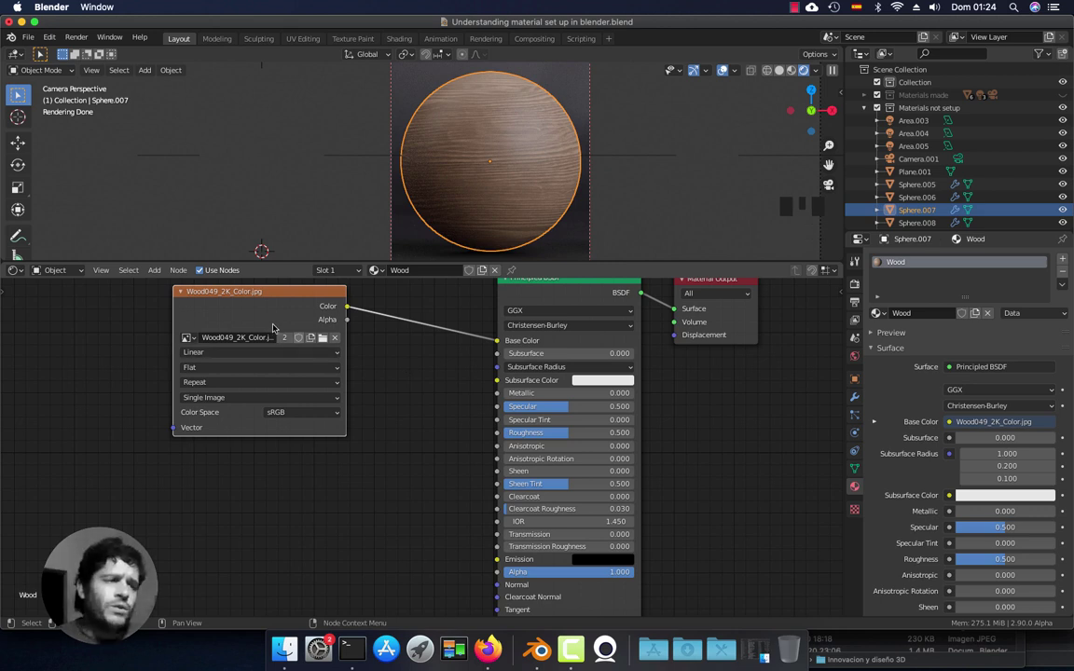
left_click_drag(294, 299, 298, 302)
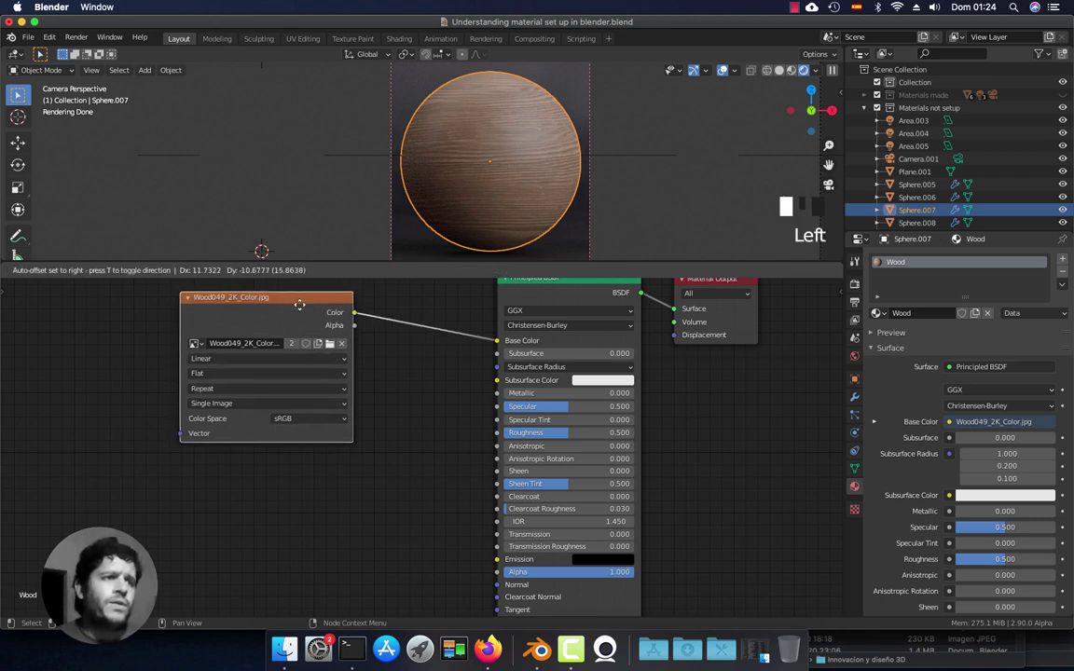
middle_click_drag(410, 501, 405, 470)
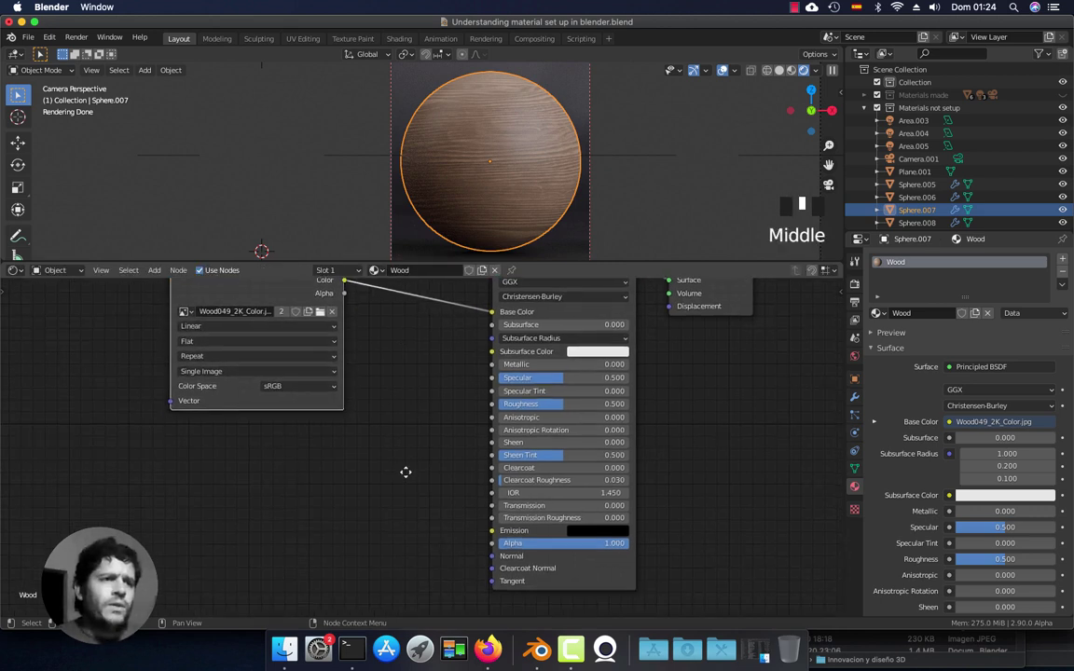
scroll(402, 470, "down", 2)
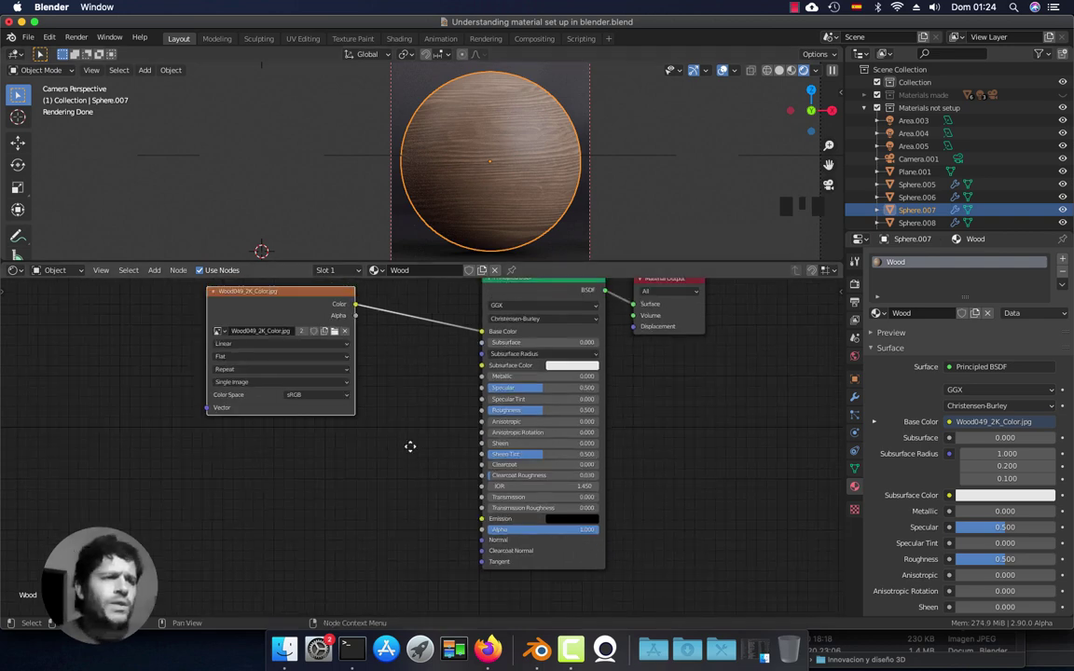
scroll(412, 446, "up", 2)
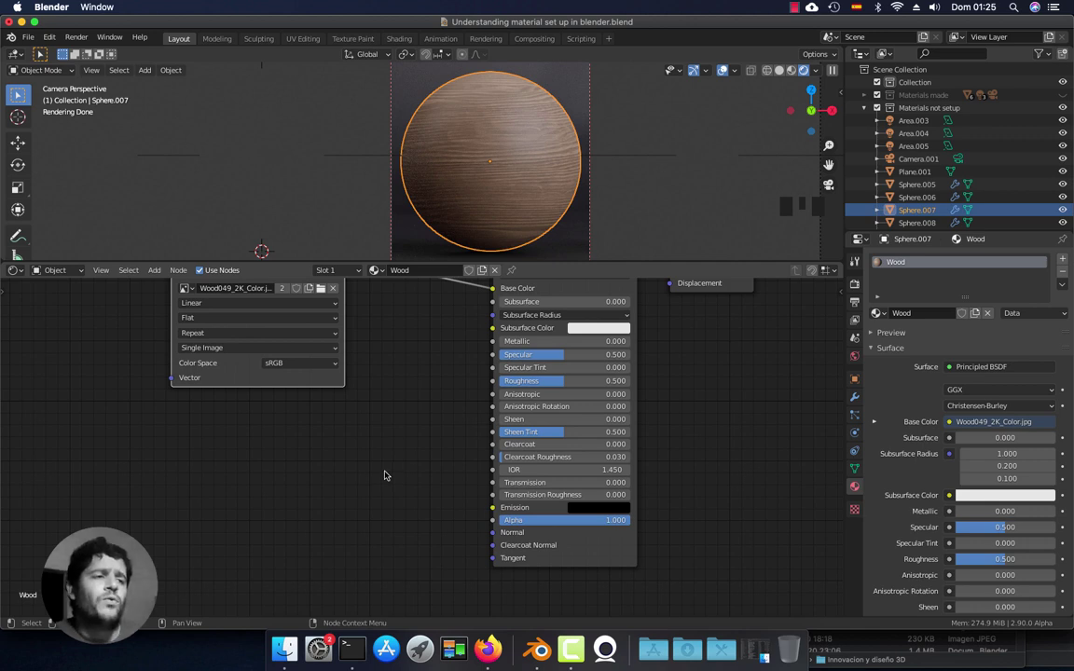
middle_click_drag(390, 472, 394, 447)
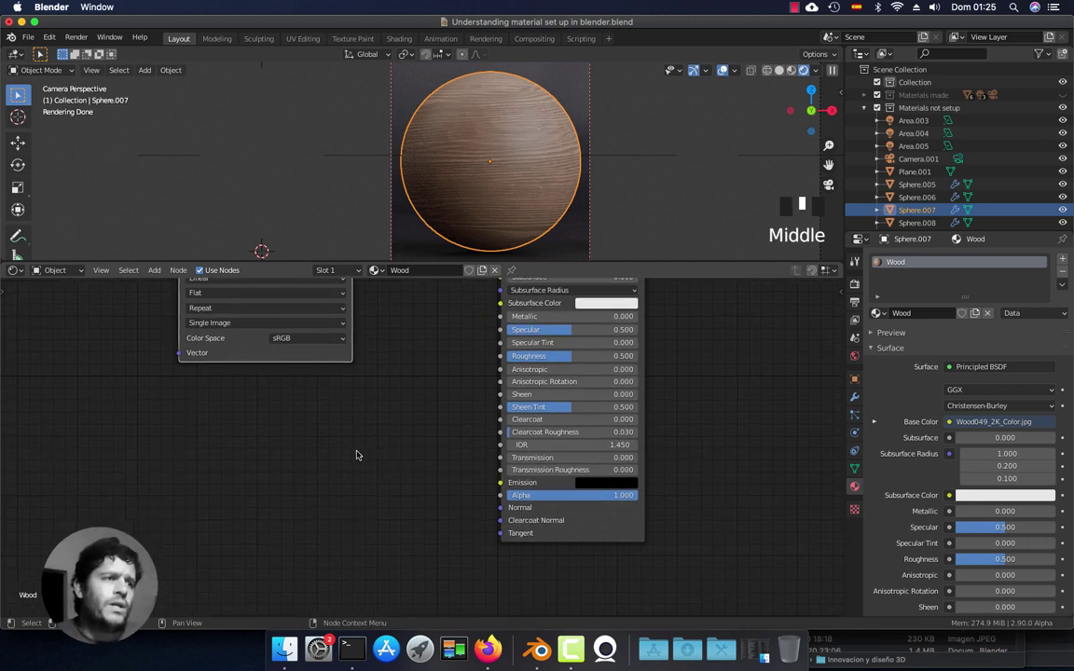
middle_click_drag(322, 345, 295, 428)
middle_click_drag(300, 507, 302, 433)
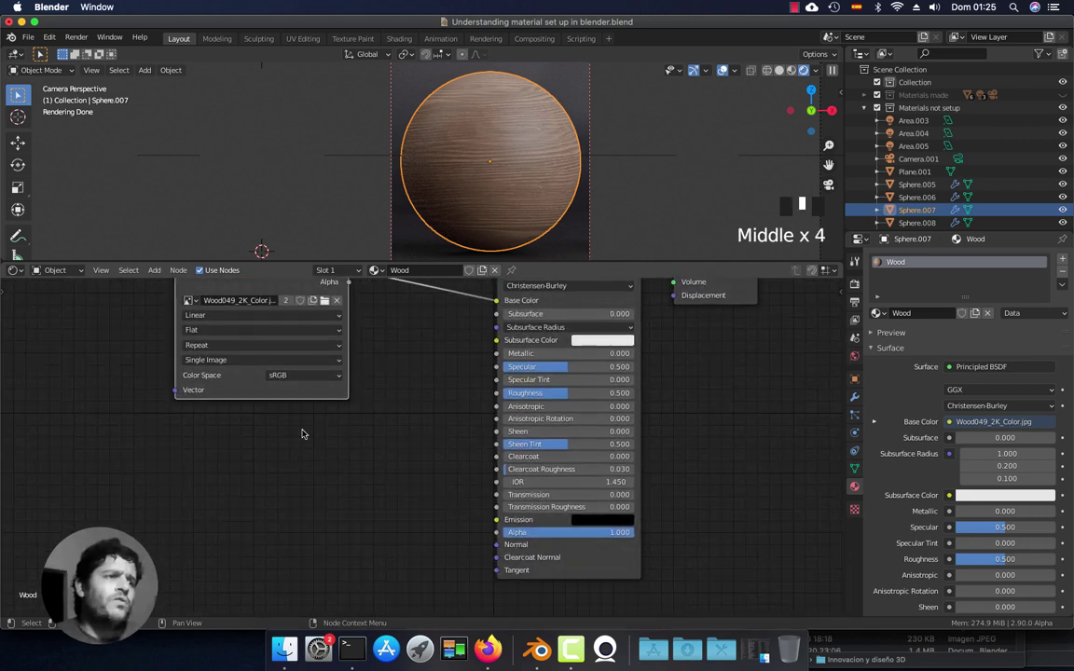
key("shift+a")
mouse_move(285, 476)
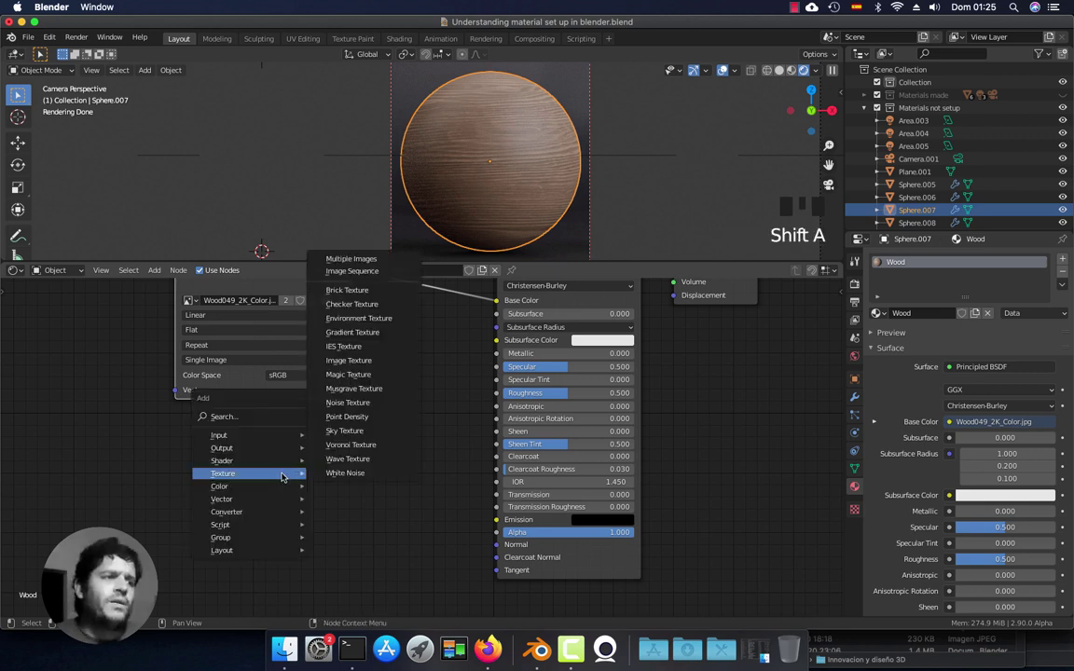
key("Escape")
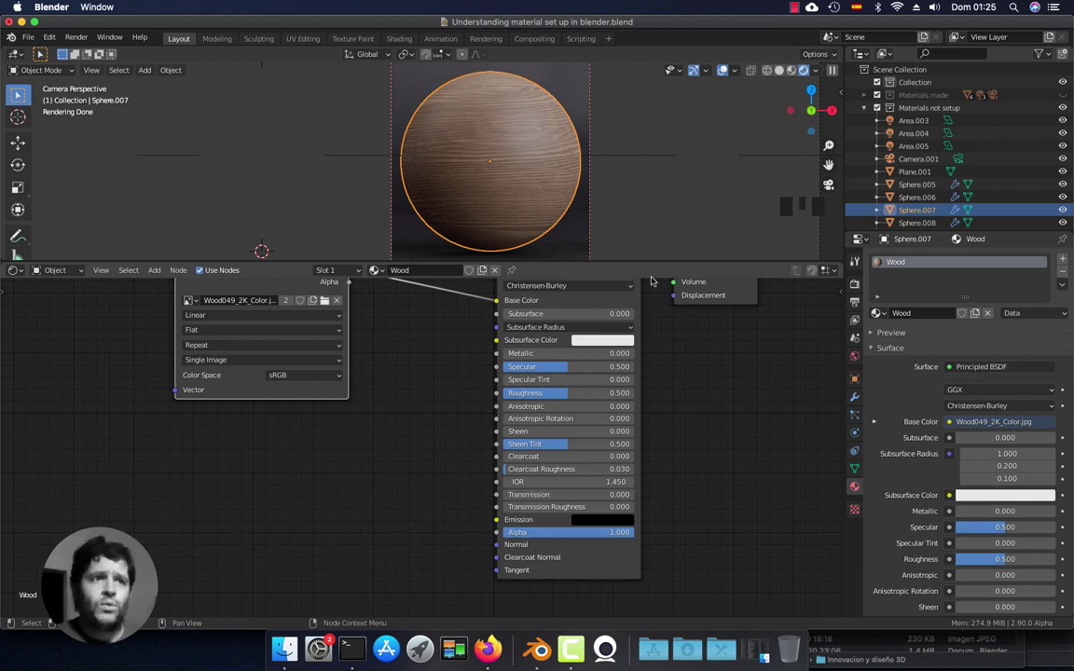
- Move the Wood049_2K_Color.jpg node a little farther away from the Principled BSDF node
middle_click_drag(410, 365, 392, 402)
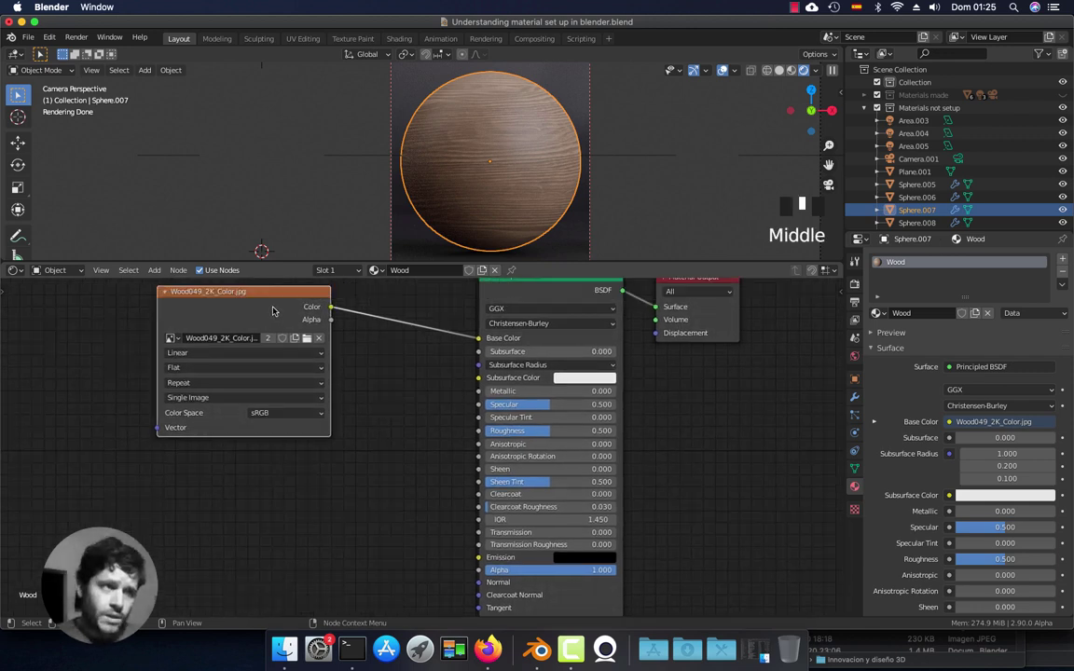
left_click_drag(273, 309, 219, 302)
middle_click_drag(342, 465, 345, 421)
scroll(346, 421, "down", 1)
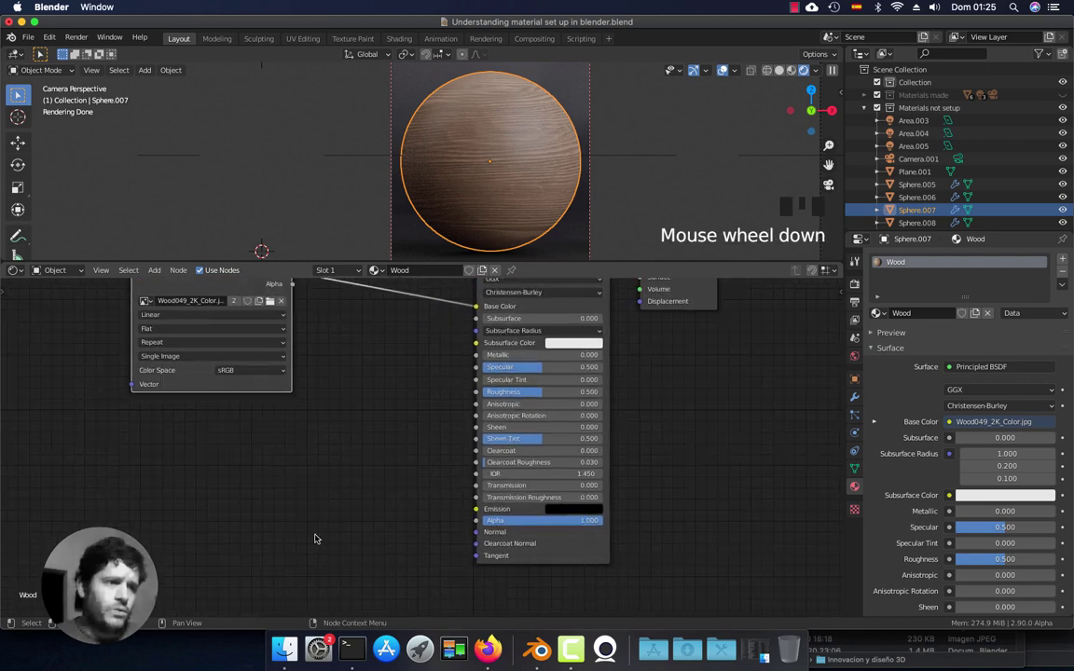
- Switch to Finder, open the Wood049_2K-JPG folder in Descargas, and clear the overlapping window away from the node editor
left_click(278, 643)
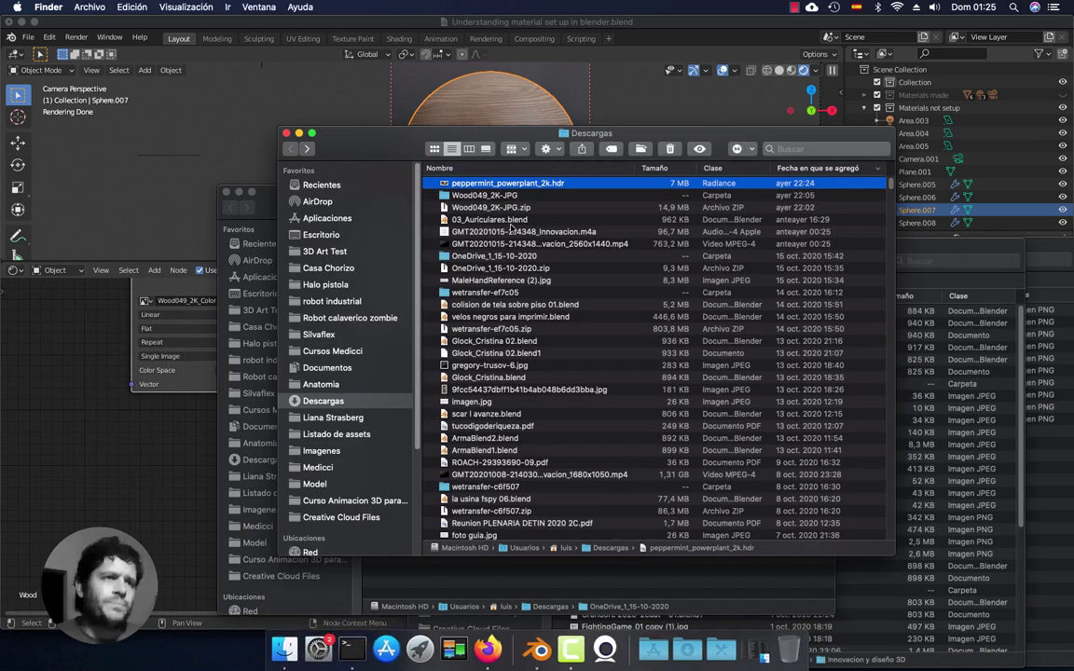
double_click(487, 196)
left_click_drag(359, 135, 537, 124)
left_click(242, 198)
left_click(239, 192)
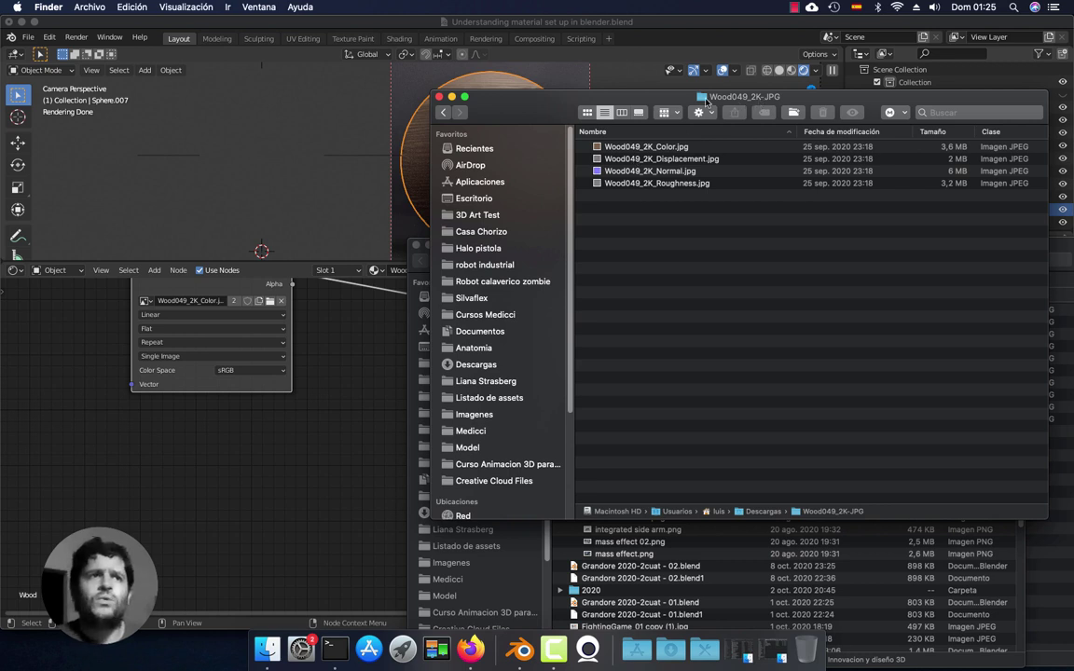
- Add Wood049_2K_Roughness.jpg from the folder to Blender's node editor as an image node beneath the Wood049_2K_Color.jpg node
left_click(627, 160)
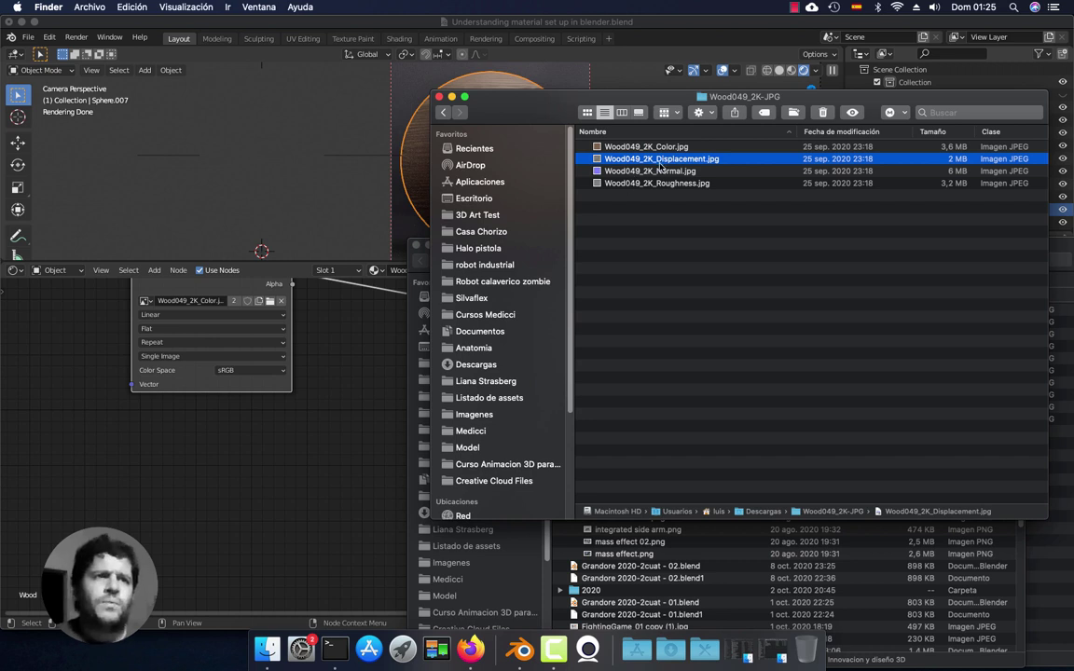
left_click(649, 184)
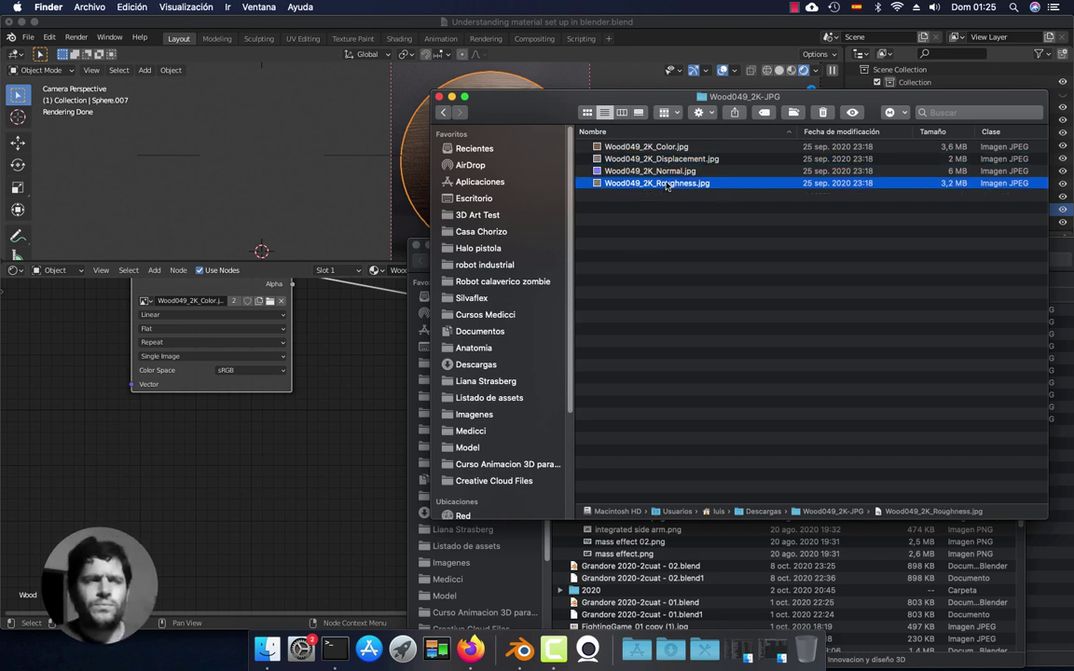
left_click_drag(501, 104, 543, 86)
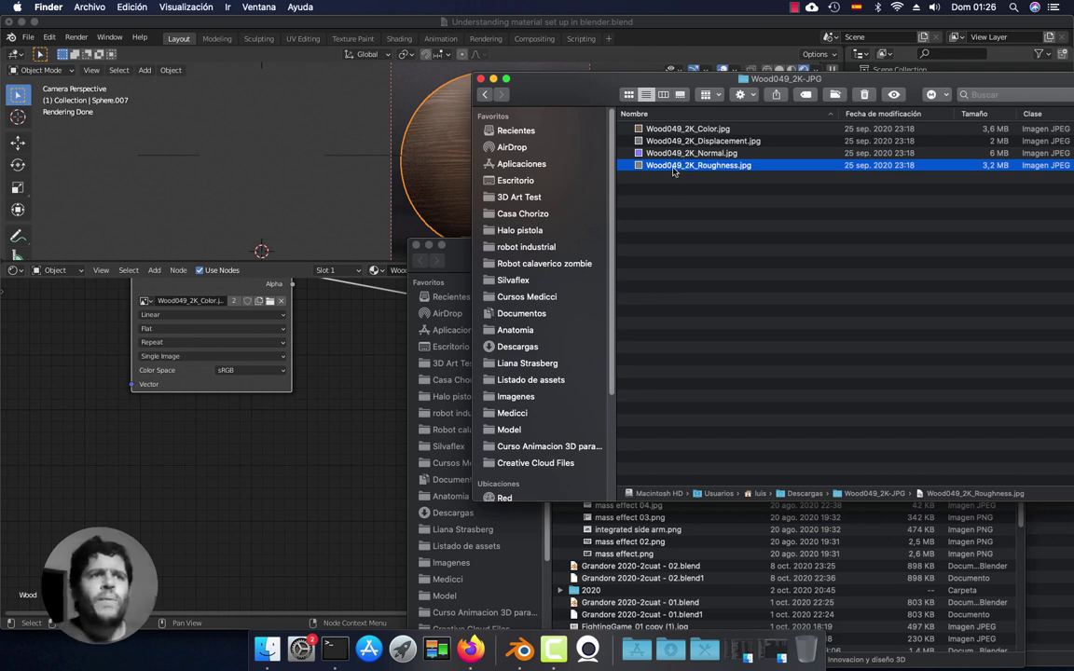
left_click_drag(673, 171, 244, 426)
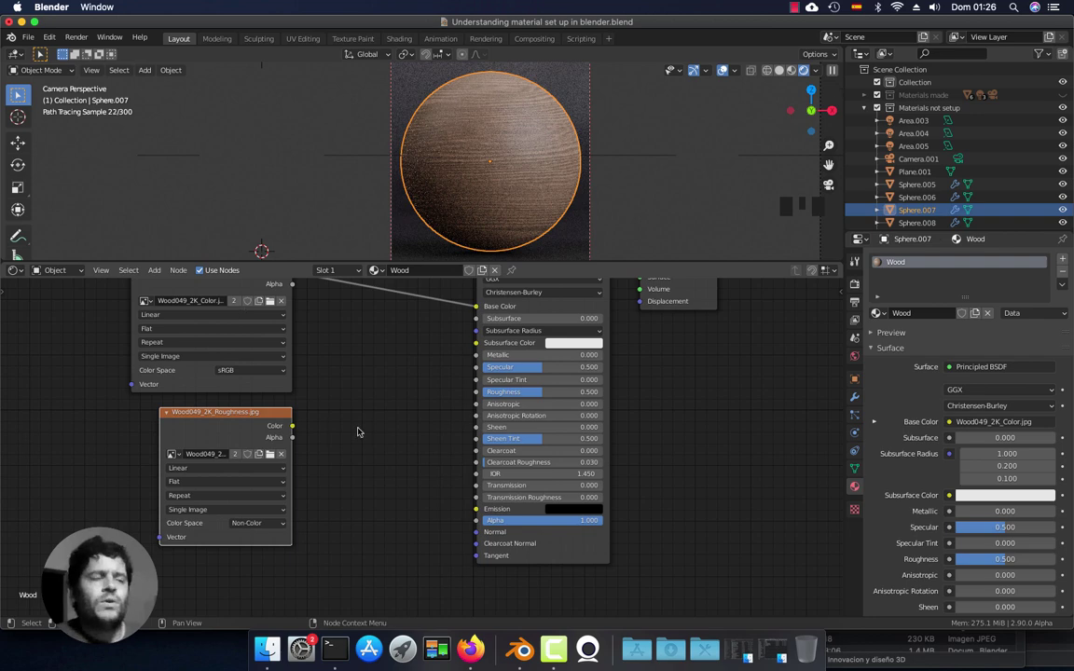
- Connect the Wood049_2K_Roughness.jpg node's Color output to the Principled BSDF's Roughness input and adjust the image node's position slightly
middle_click_drag(360, 455, 352, 438)
scroll(352, 438, "up", 1)
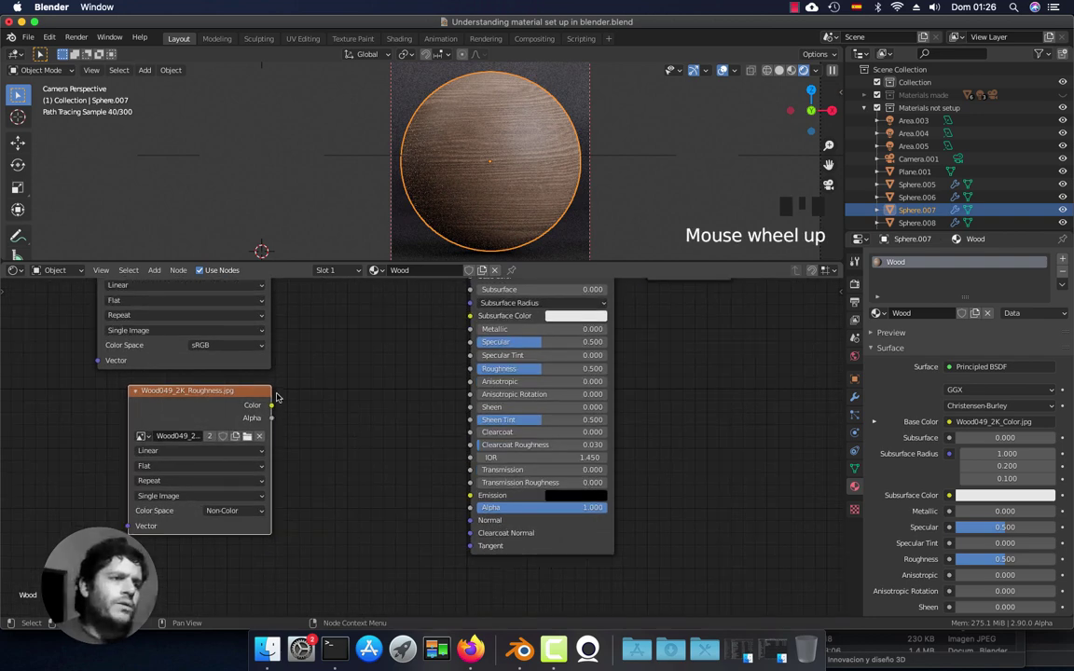
middle_click_drag(278, 410, 280, 424)
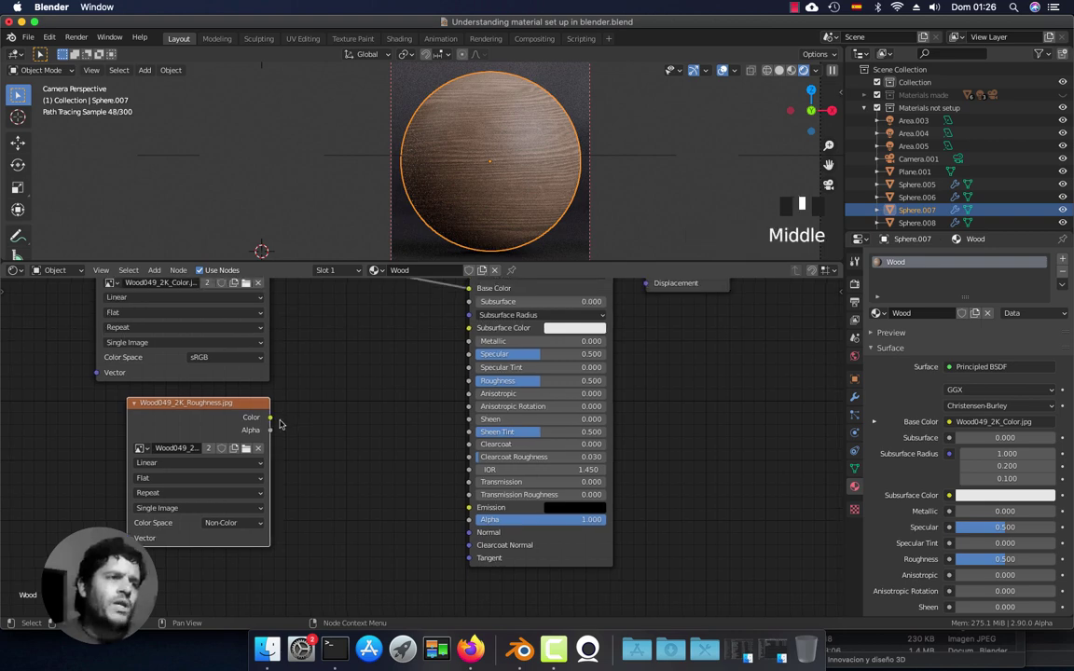
left_click_drag(271, 419, 468, 388)
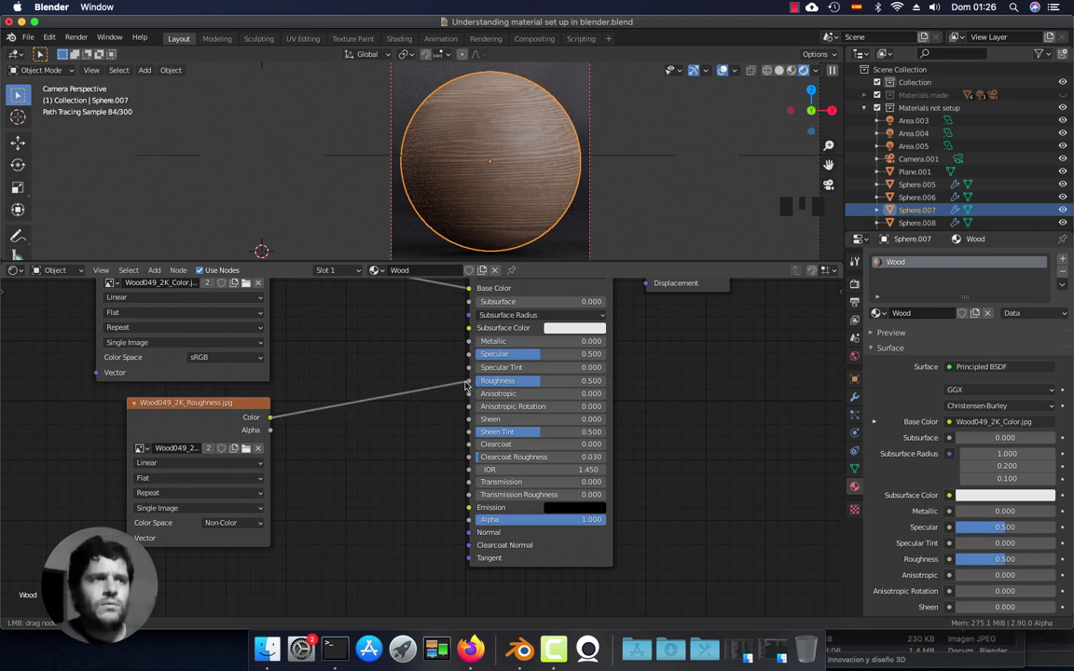
left_click_drag(468, 387, 468, 383)
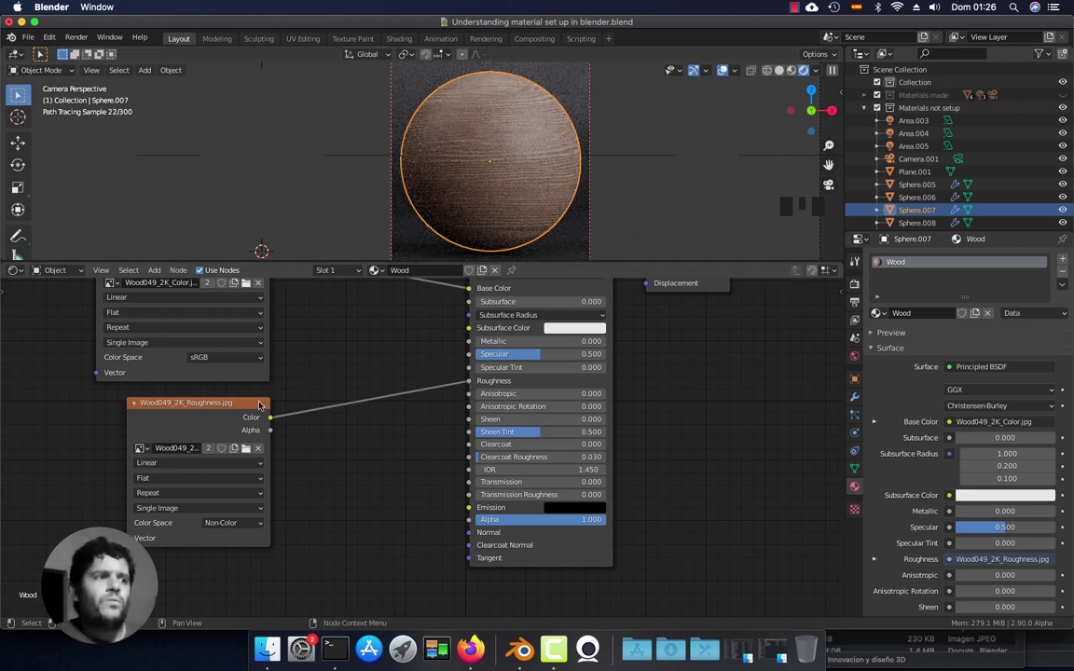
left_click_drag(223, 407, 222, 404)
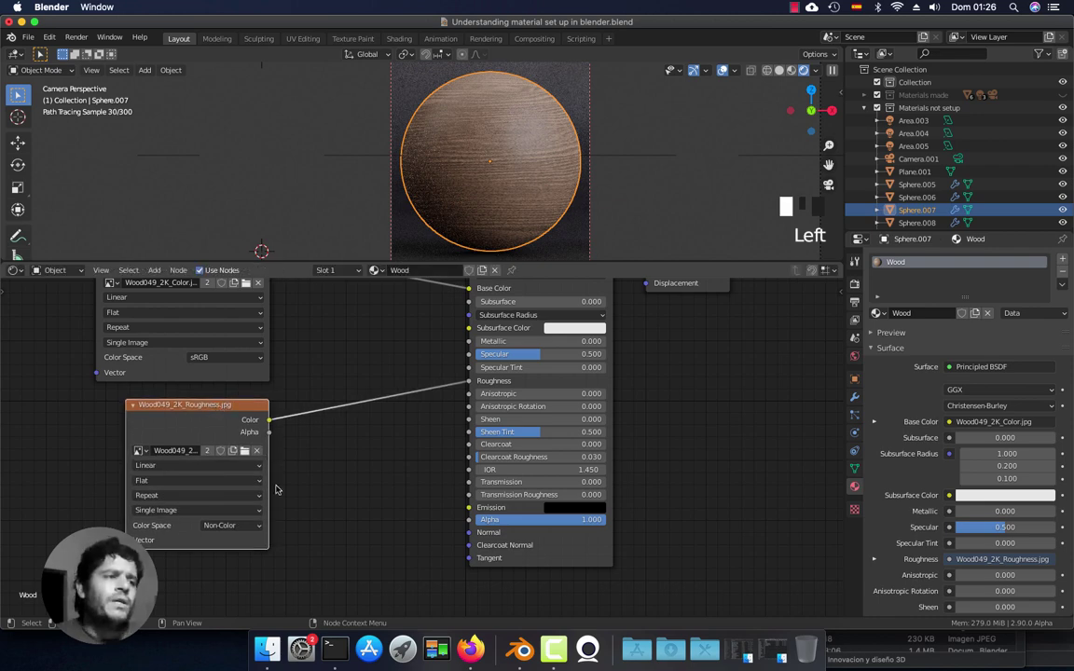
- Try sRGB as the Wood049_2K_Roughness.jpg node's color space and set it back to Non-Color
middle_click_drag(276, 489, 288, 460)
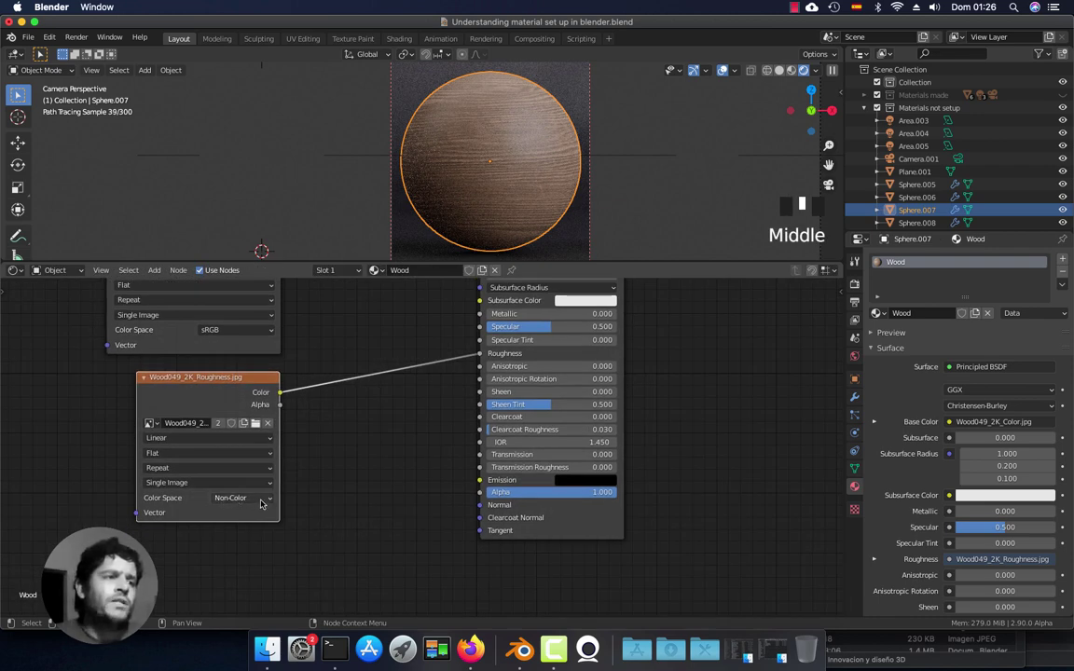
left_click(265, 500)
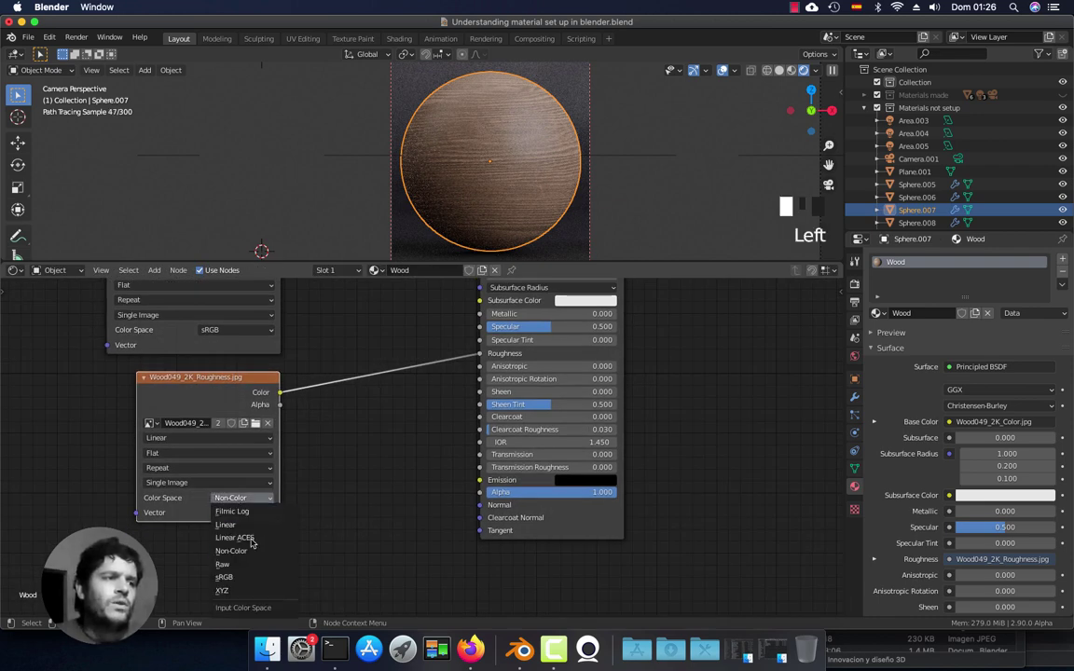
left_click(228, 577)
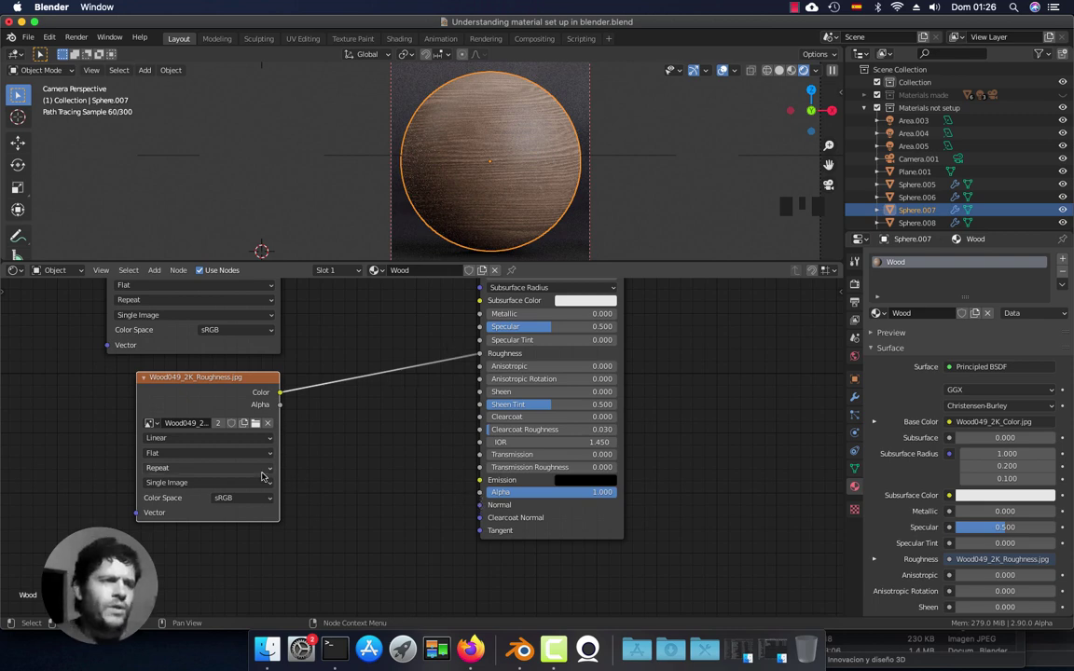
left_click(264, 500)
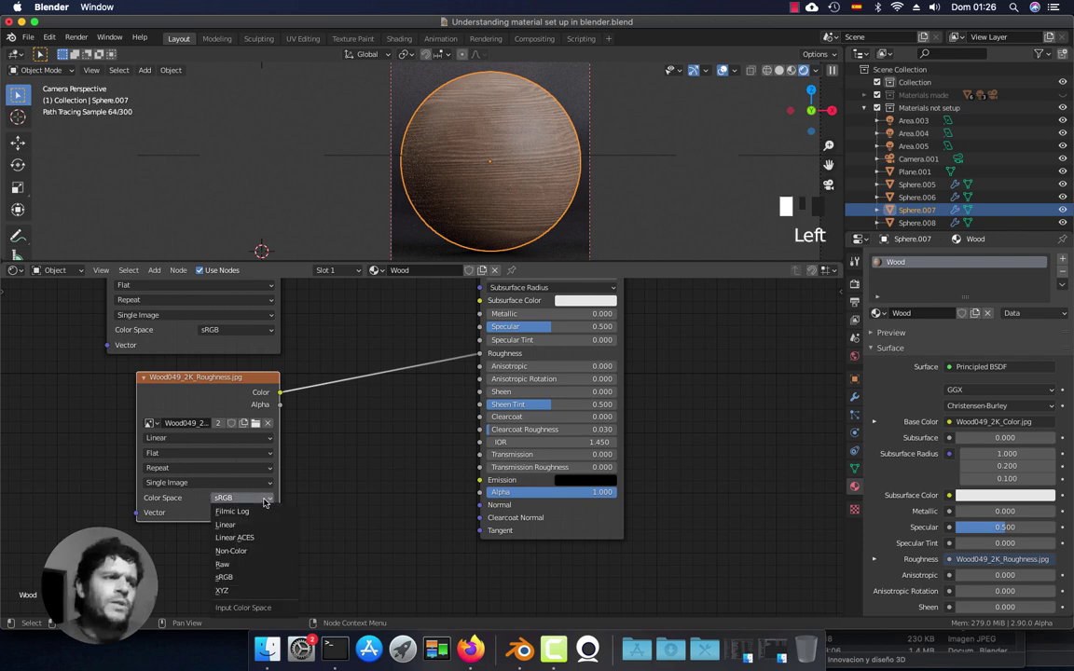
left_click(250, 554)
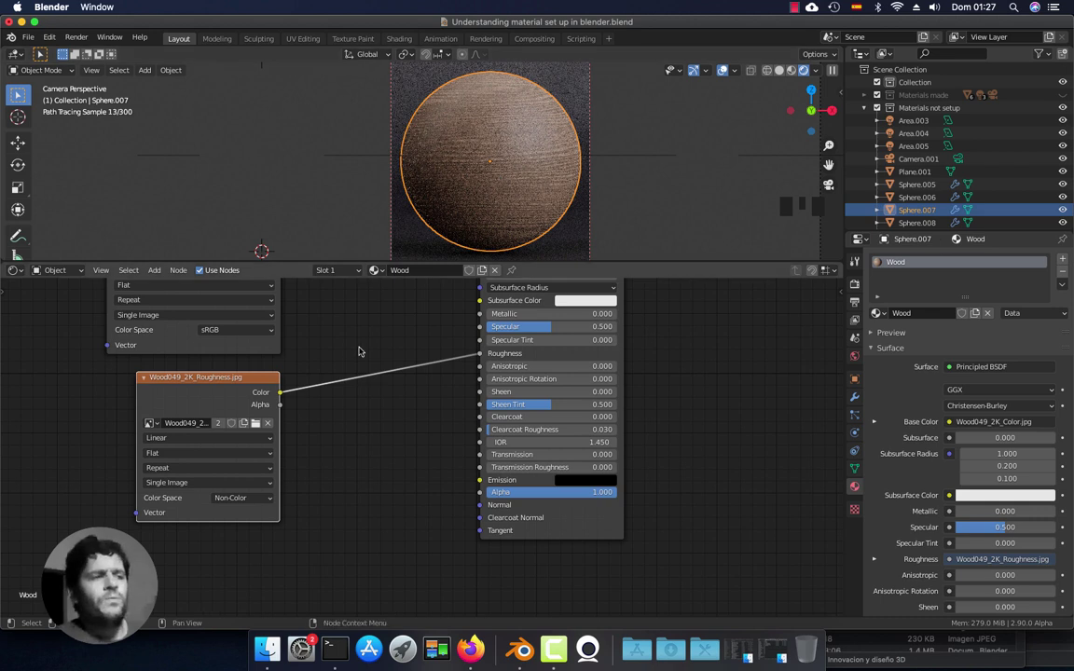
- Switch to Finder, close the overlapping window, and add Wood049_2K_Normal.jpg to Blender's node editor below the roughness image node
middle_click(357, 490)
middle_click_drag(357, 490, 362, 402)
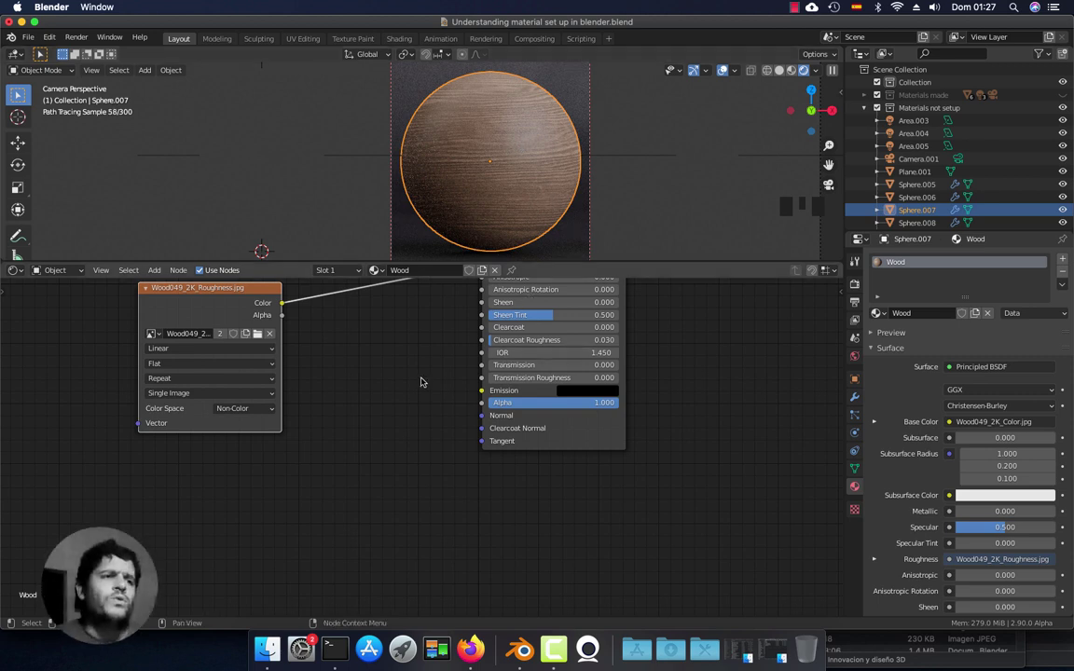
middle_click_drag(419, 383, 420, 419)
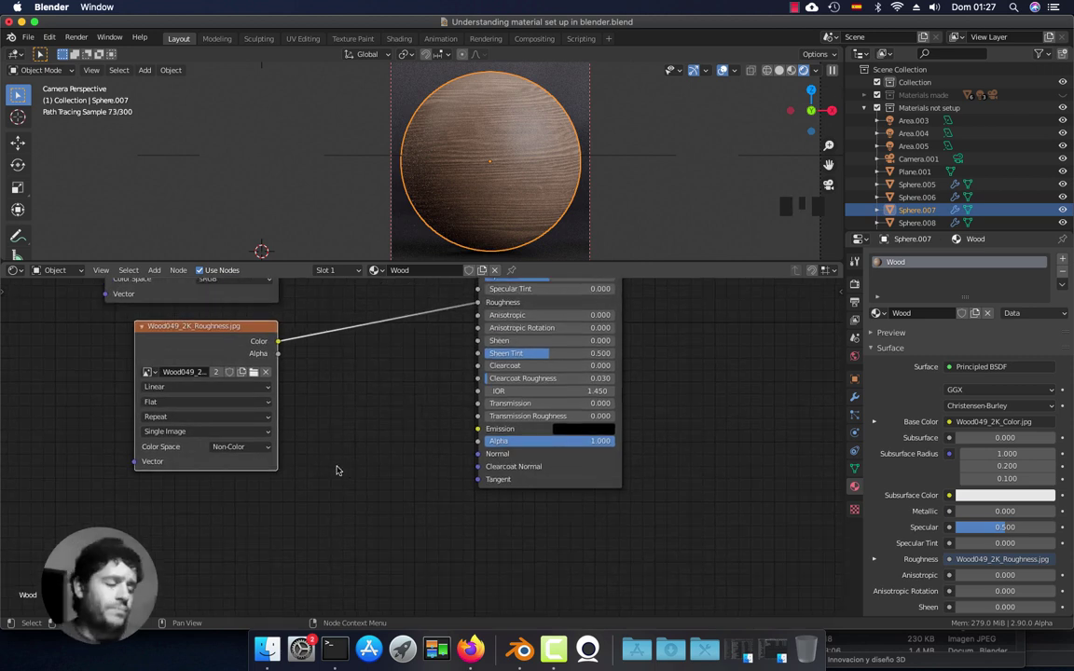
middle_click_drag(360, 489, 362, 458)
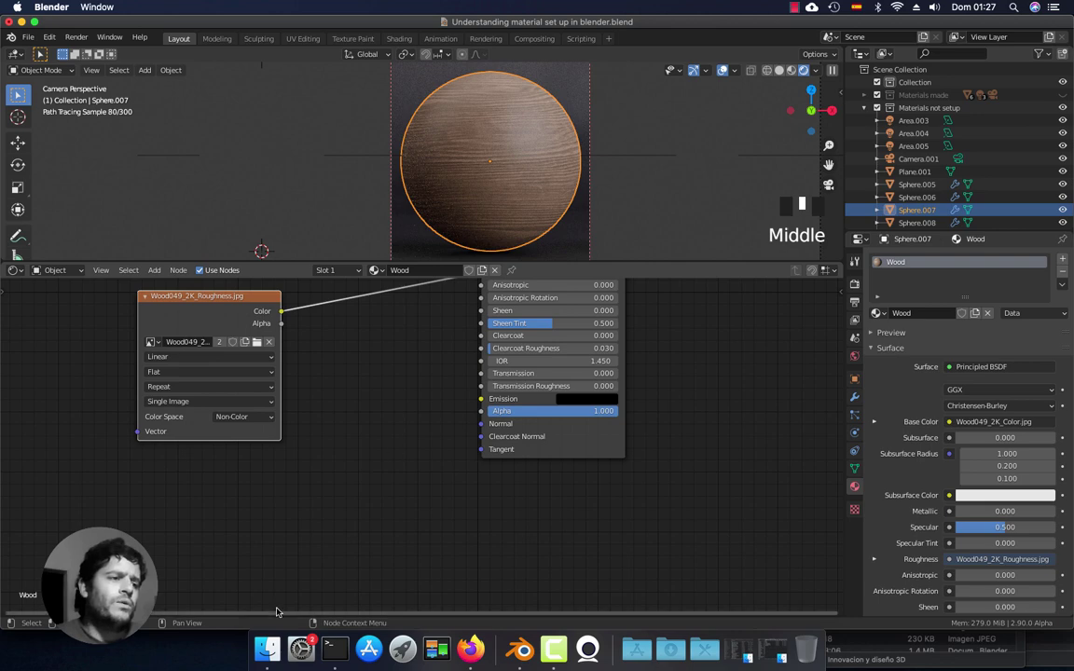
left_click(268, 647)
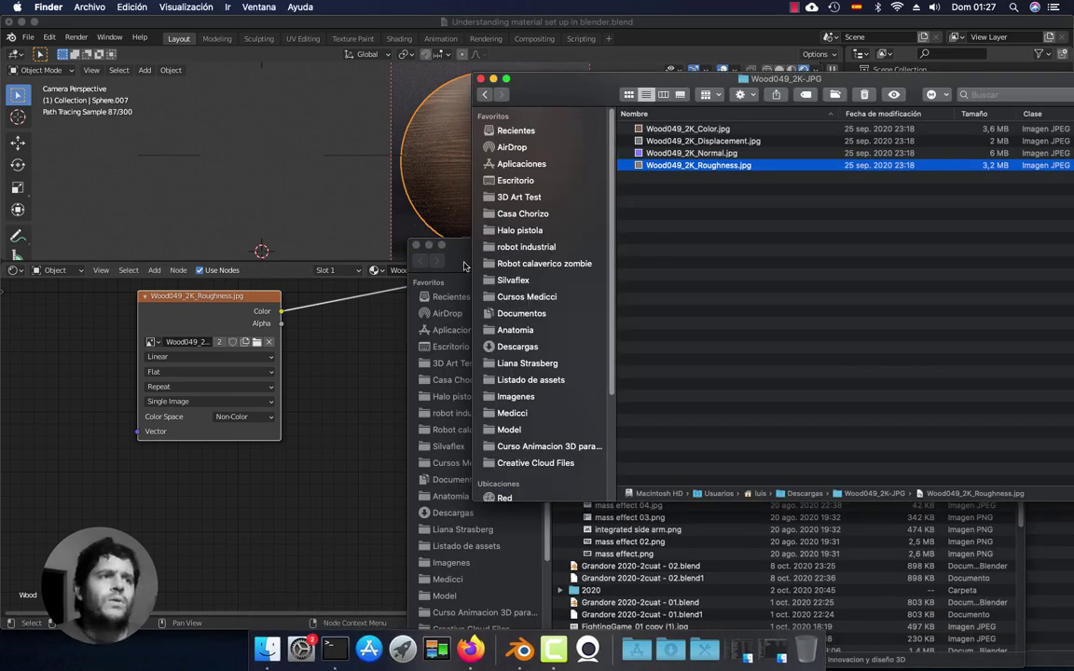
left_click(420, 248)
left_click(417, 245)
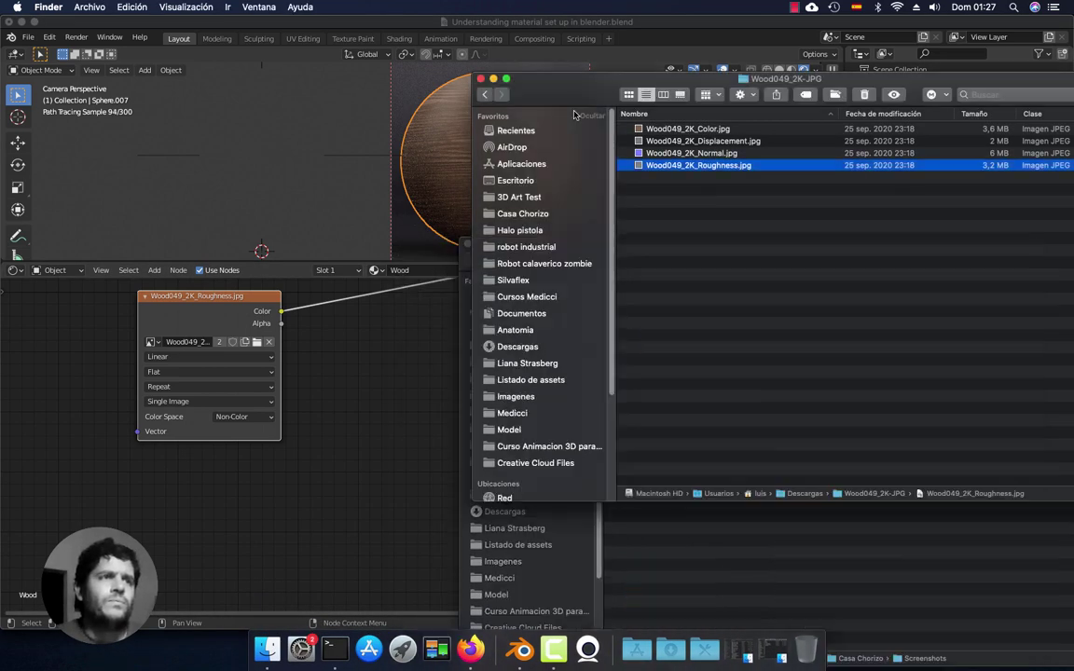
left_click(680, 153)
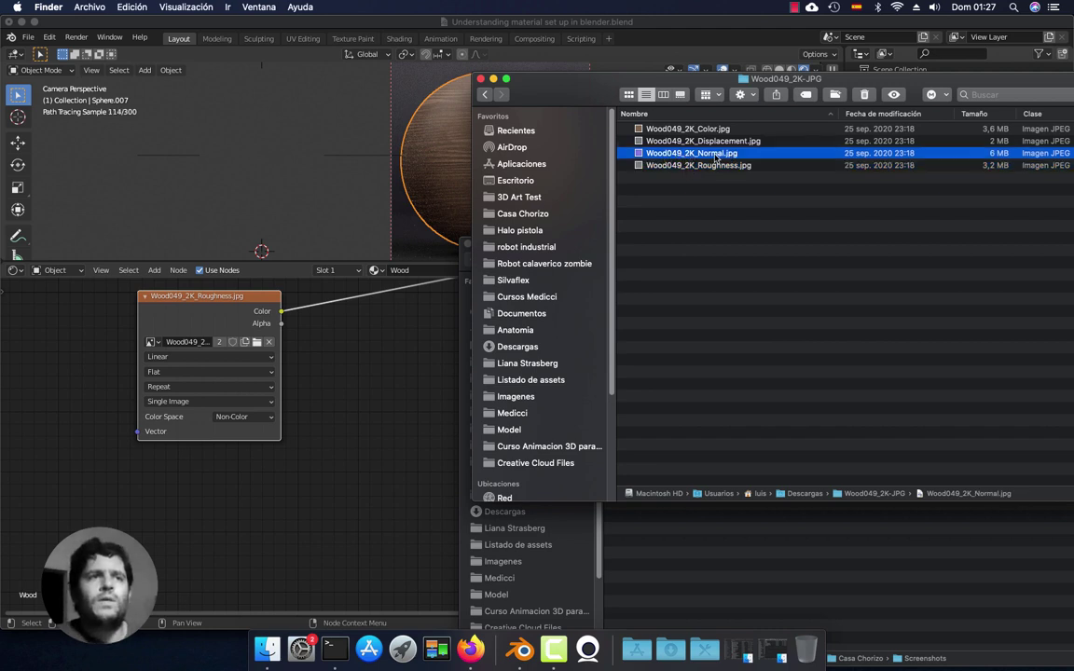
left_click_drag(715, 159, 225, 491)
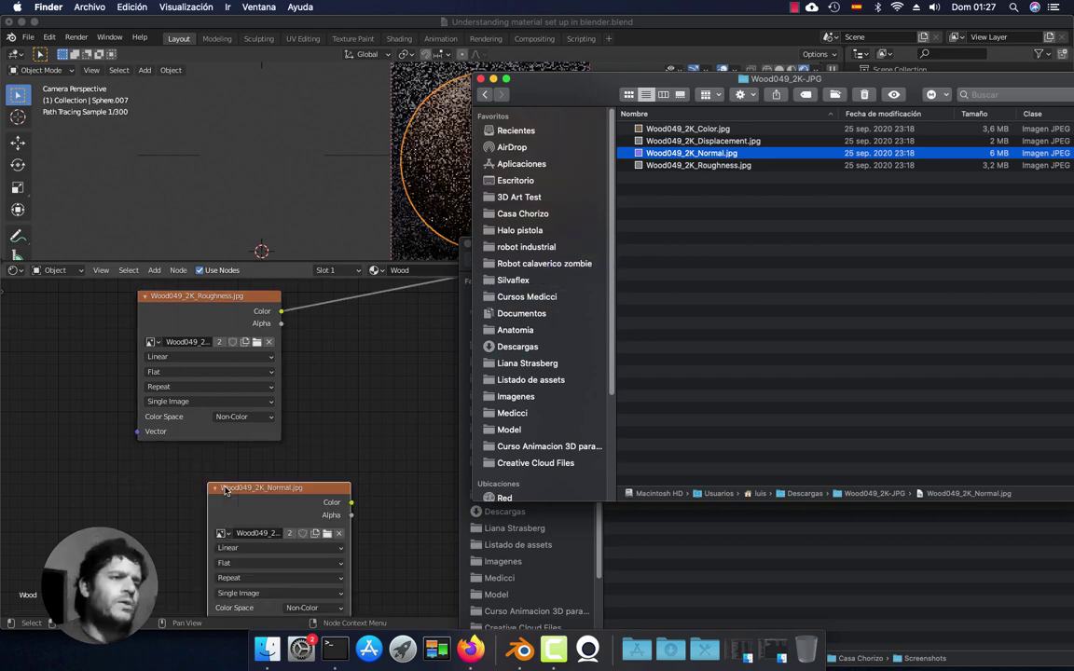
- Position the Wood049_2K_Normal.jpg node beneath the roughness node and connect its Color output to the Principled BSDF's Normal input
left_click(364, 427)
middle_click_drag(392, 491, 364, 392)
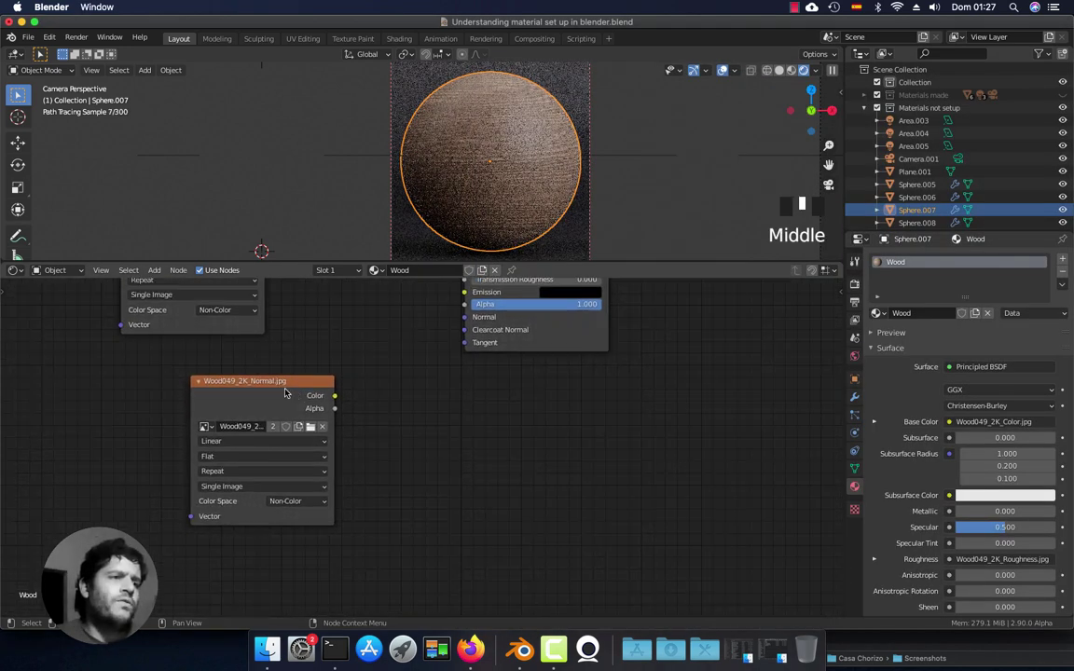
left_click(191, 382)
left_click_drag(280, 385, 207, 376)
left_click(212, 376)
middle_click_drag(360, 376, 352, 467)
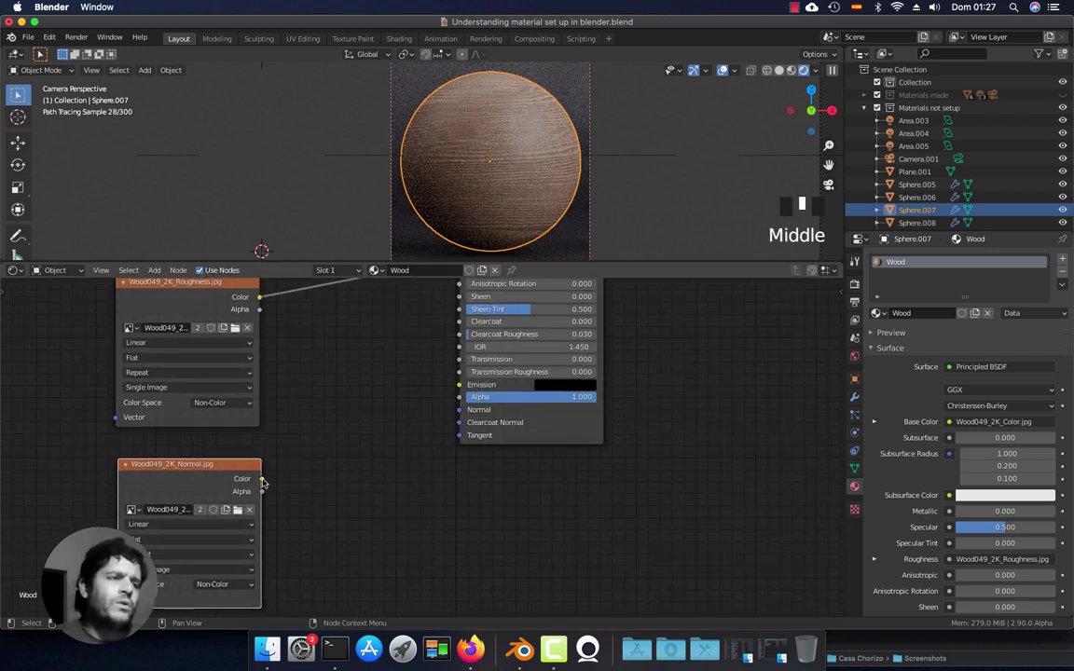
left_click_drag(263, 479, 454, 417)
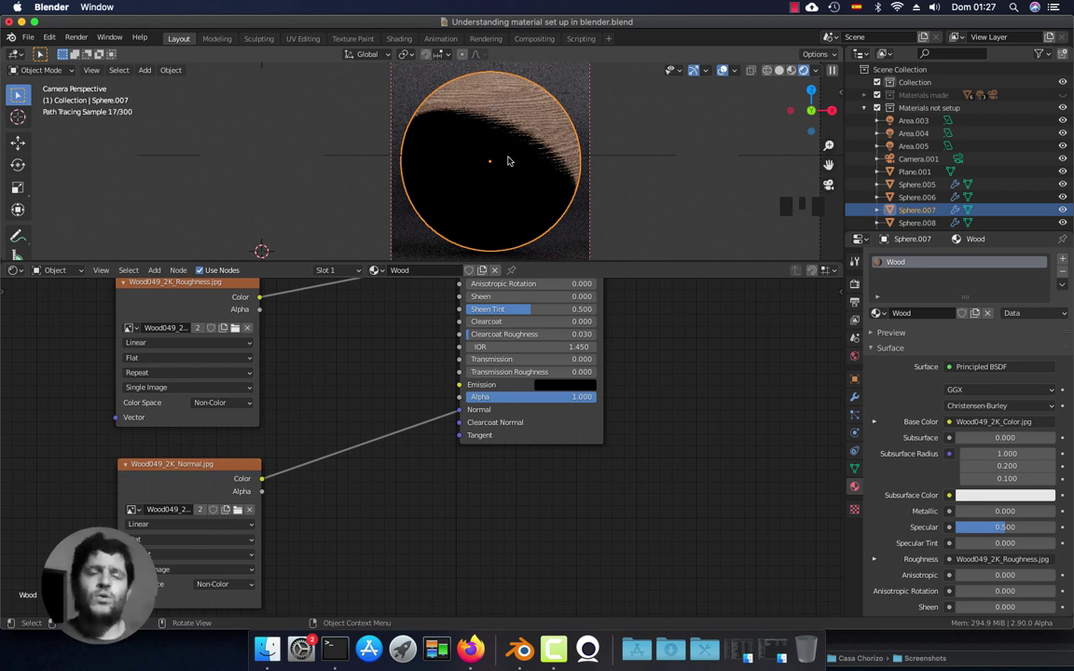
left_click_drag(212, 476, 192, 464)
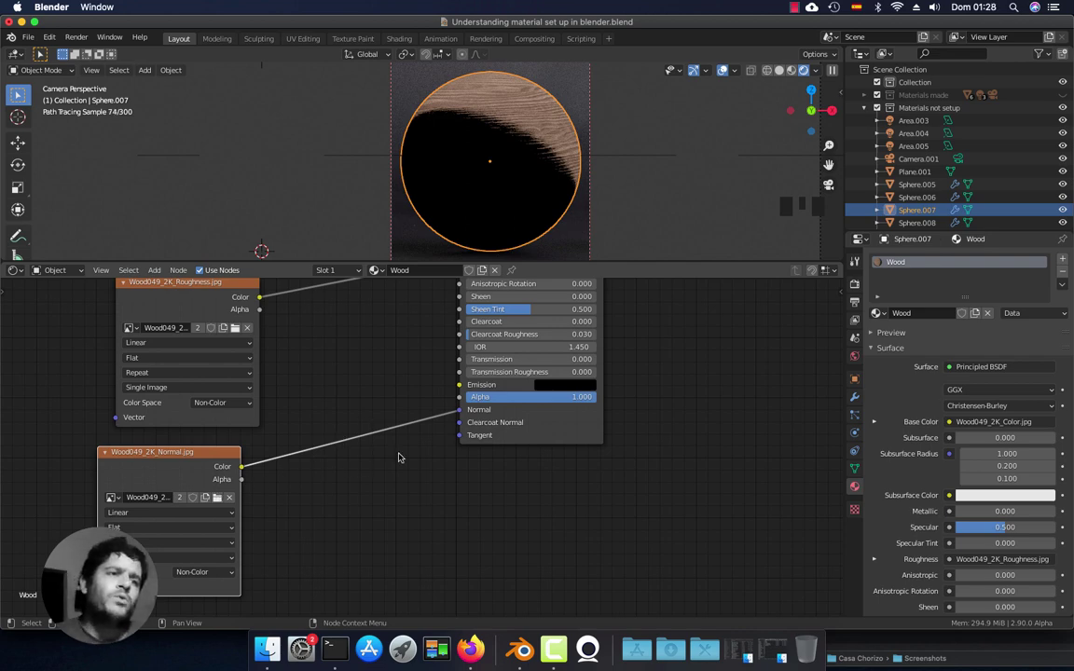
- Add a Normal Map vector node and insert it into the link between Wood049_2K_Normal.jpg and the Principled BSDF's Normal input
middle_click_drag(567, 438, 567, 443)
scroll(566, 496, "down", 2)
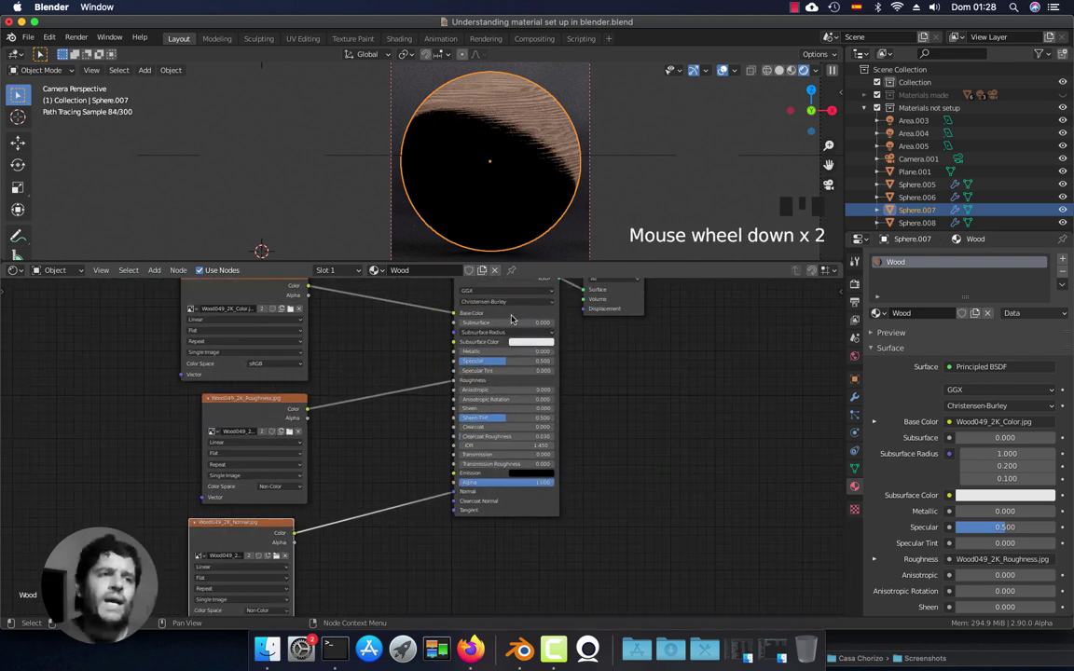
middle_click_drag(509, 503, 479, 473)
scroll(492, 469, "up", 2)
scroll(495, 465, "up", 4)
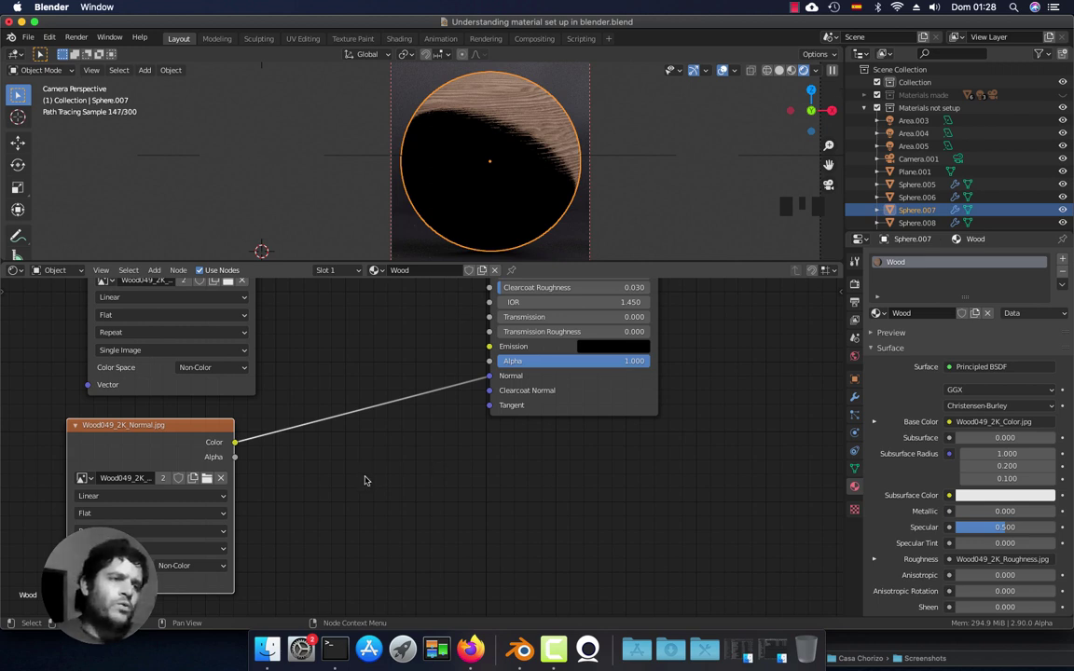
key("shift+a")
mouse_move(365, 478)
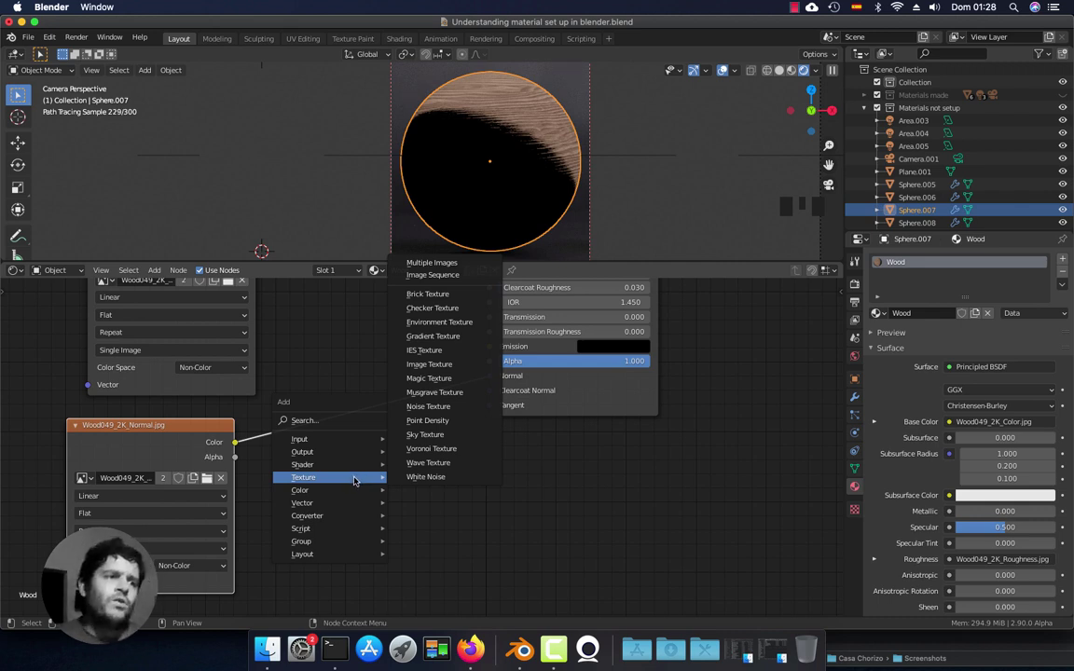
mouse_move(337, 504)
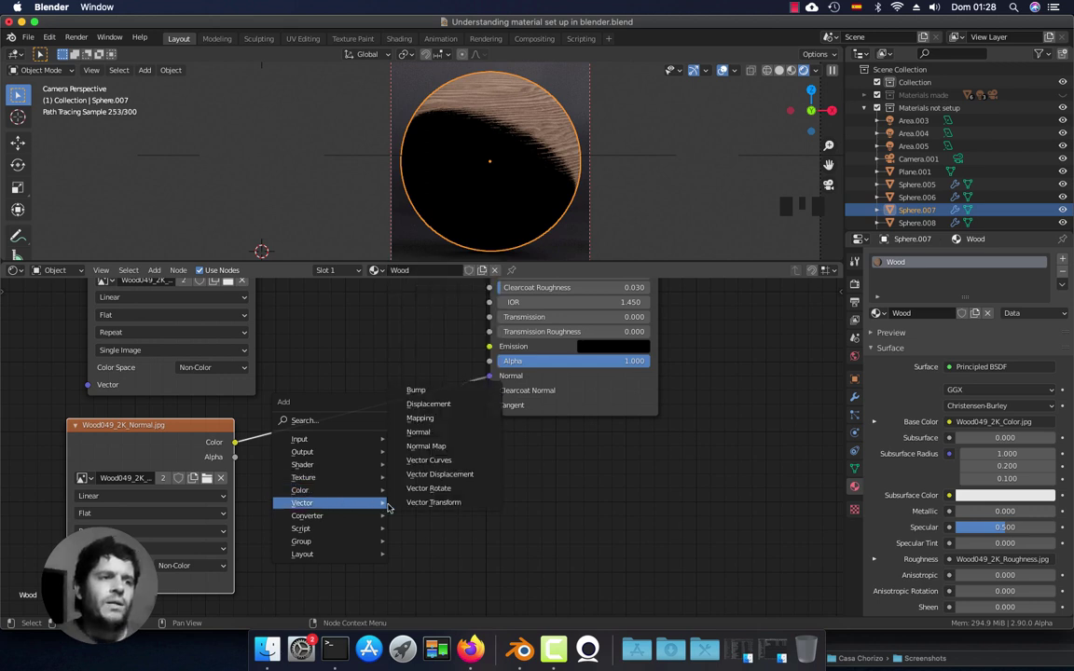
left_click(478, 447)
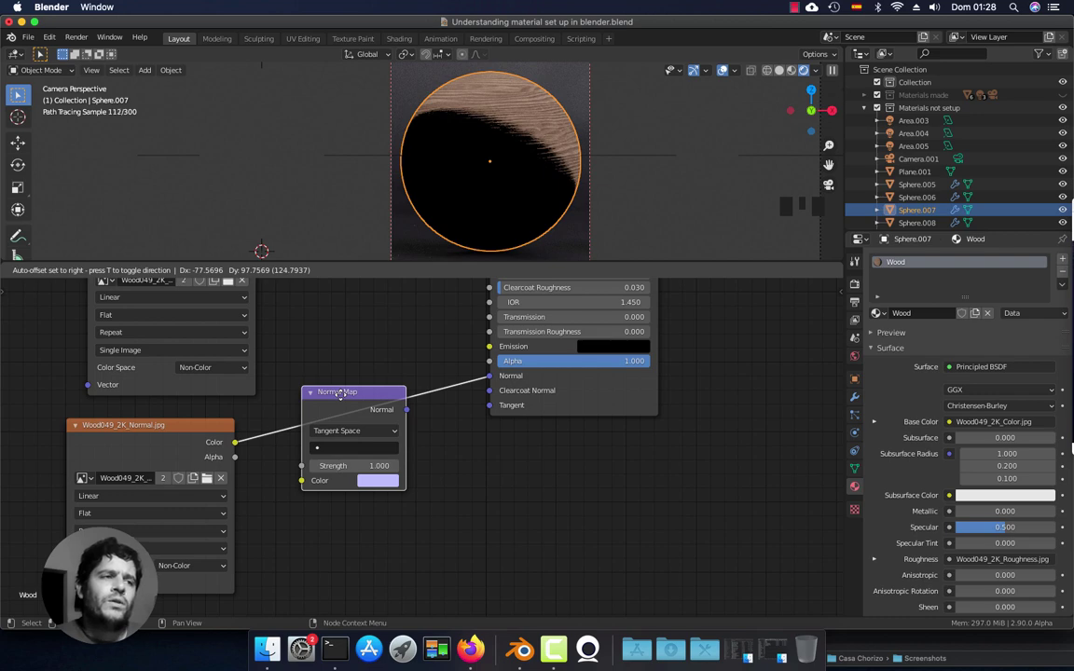
left_click(338, 393)
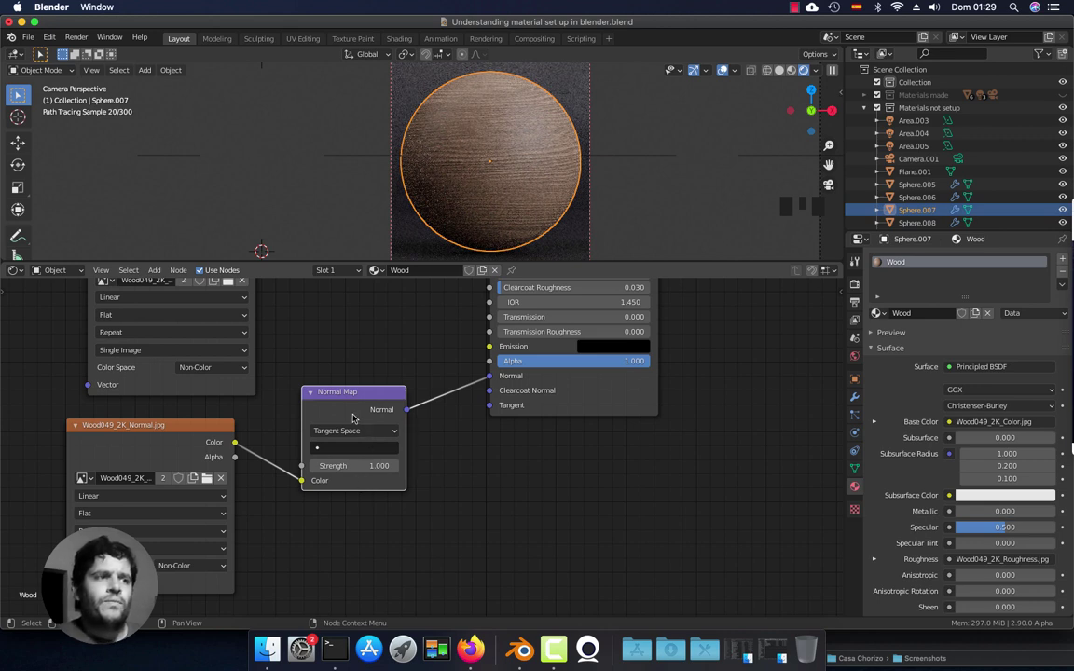
- Reposition the Normal Map node closer to the Principled BSDF and nudge the Wood049_2K_Color.jpg node slightly
left_click_drag(353, 393, 368, 395)
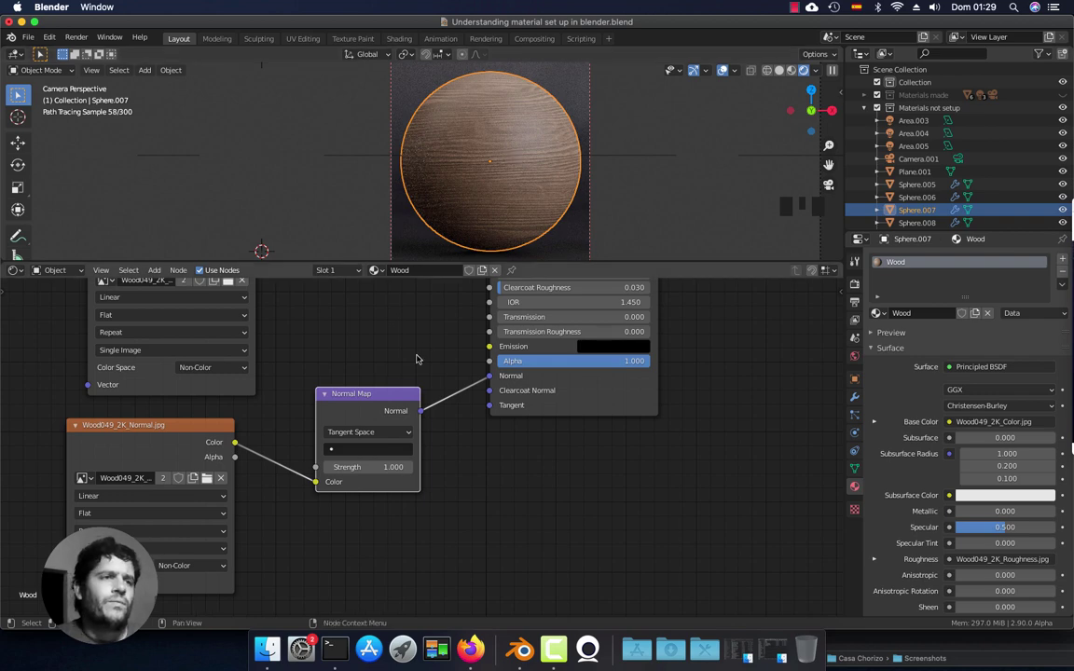
scroll(415, 353, "down", 7)
middle_click_drag(415, 352, 417, 447)
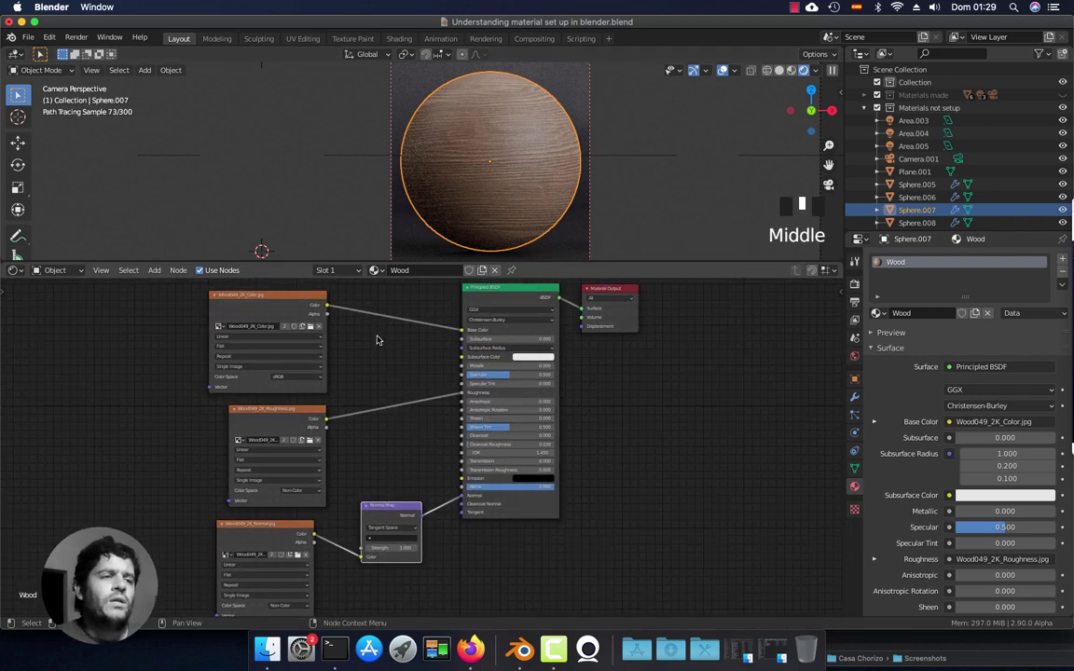
scroll(377, 339, "up", 4)
left_click_drag(210, 317, 219, 322)
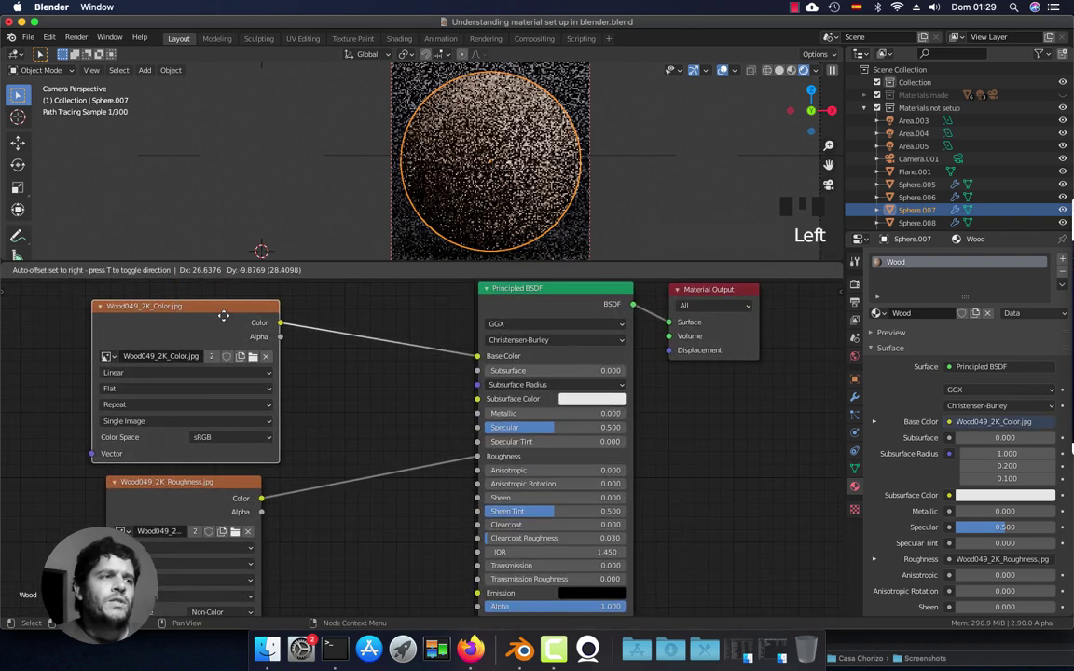
- Review the Wood node tree, following the color, roughness and normal image nodes to their Principled BSDF inputs
middle_click_drag(408, 509, 408, 423)
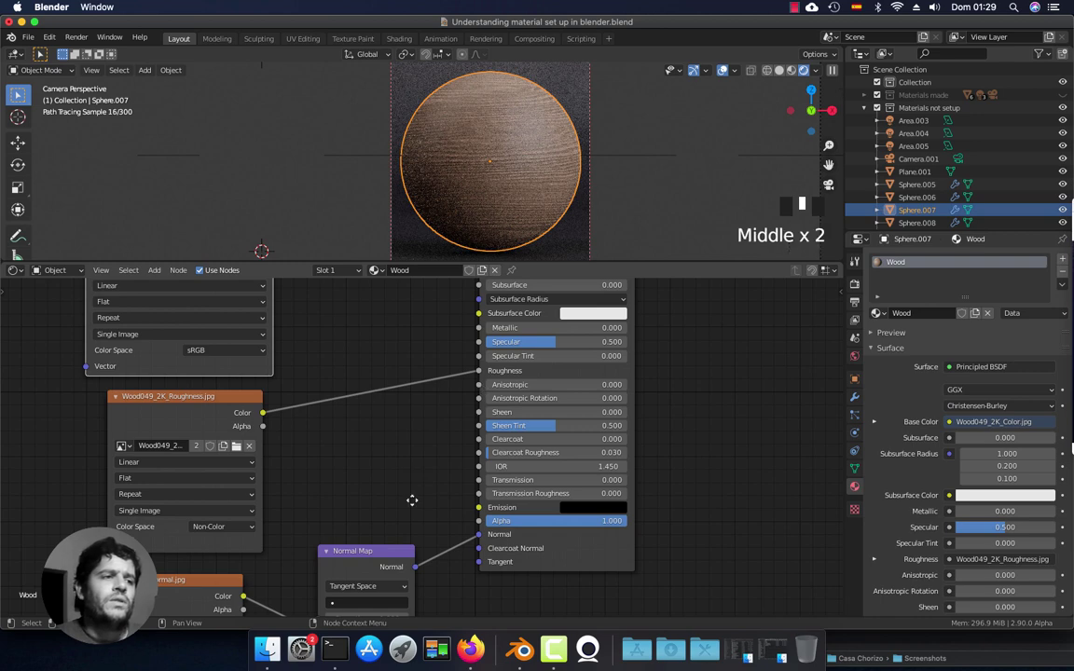
middle_click_drag(412, 501, 406, 390)
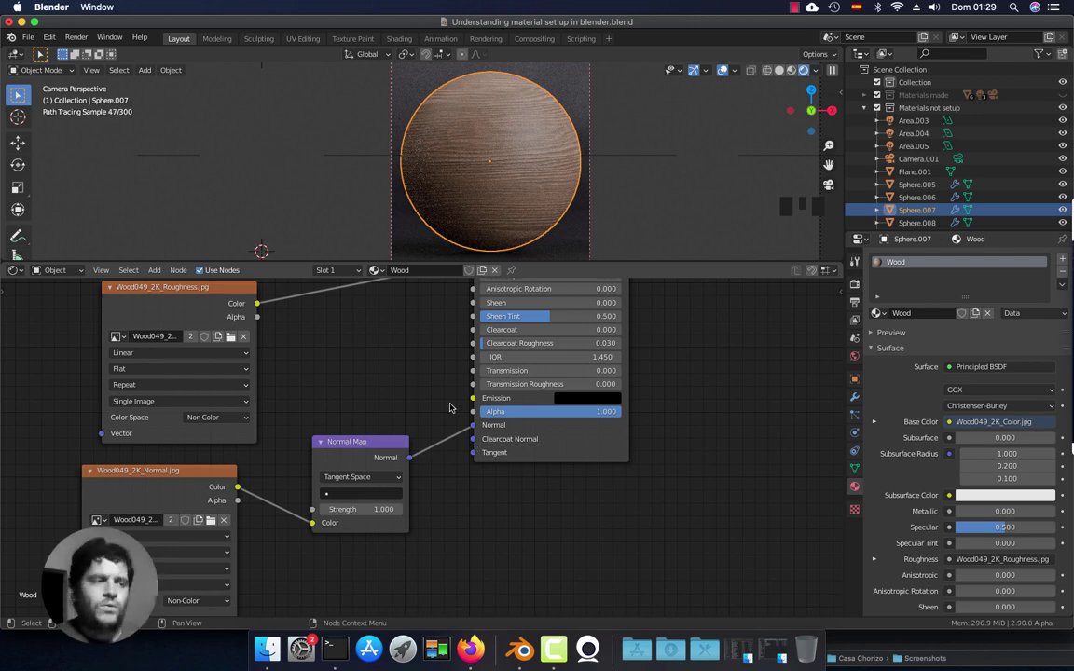
middle_click_drag(452, 408, 383, 451)
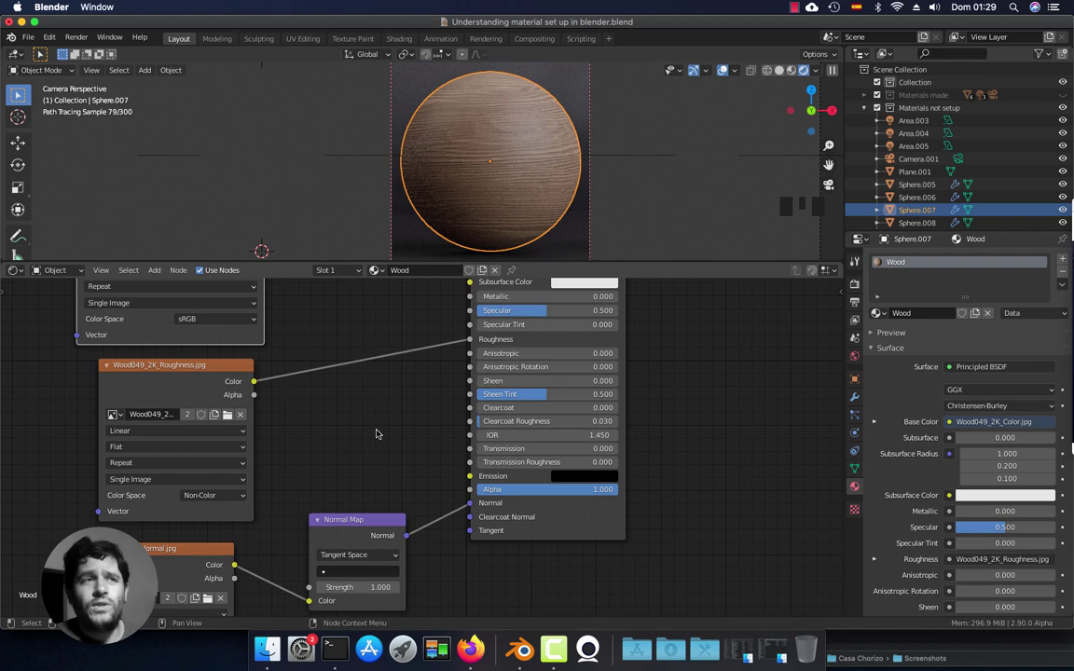
middle_click_drag(396, 374, 399, 469)
middle_click_drag(314, 342, 317, 415)
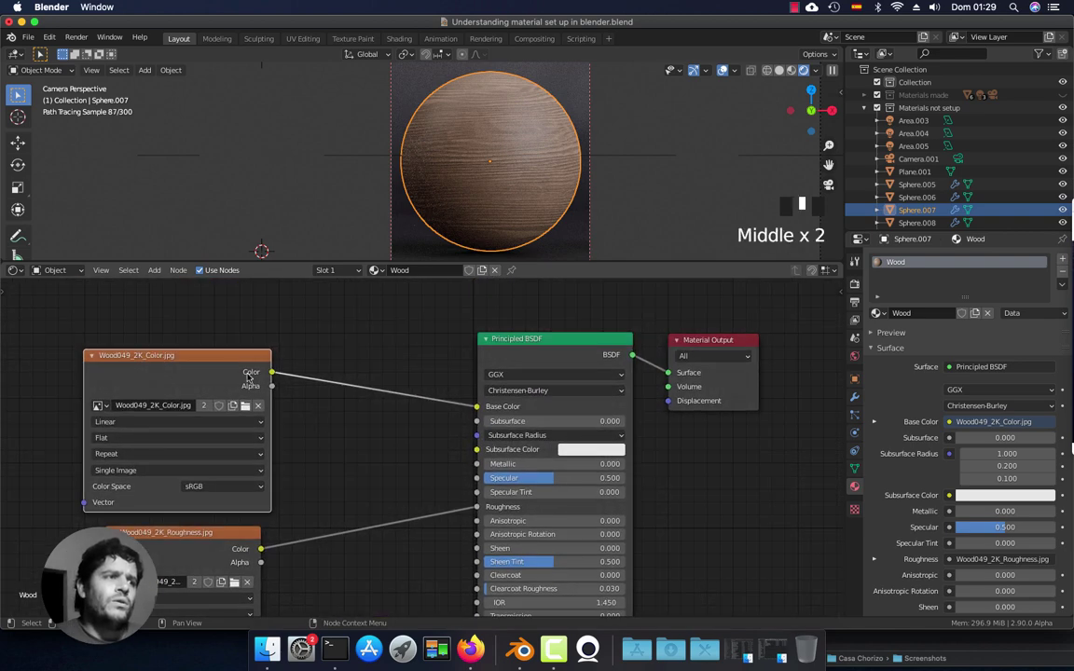
left_click(221, 358)
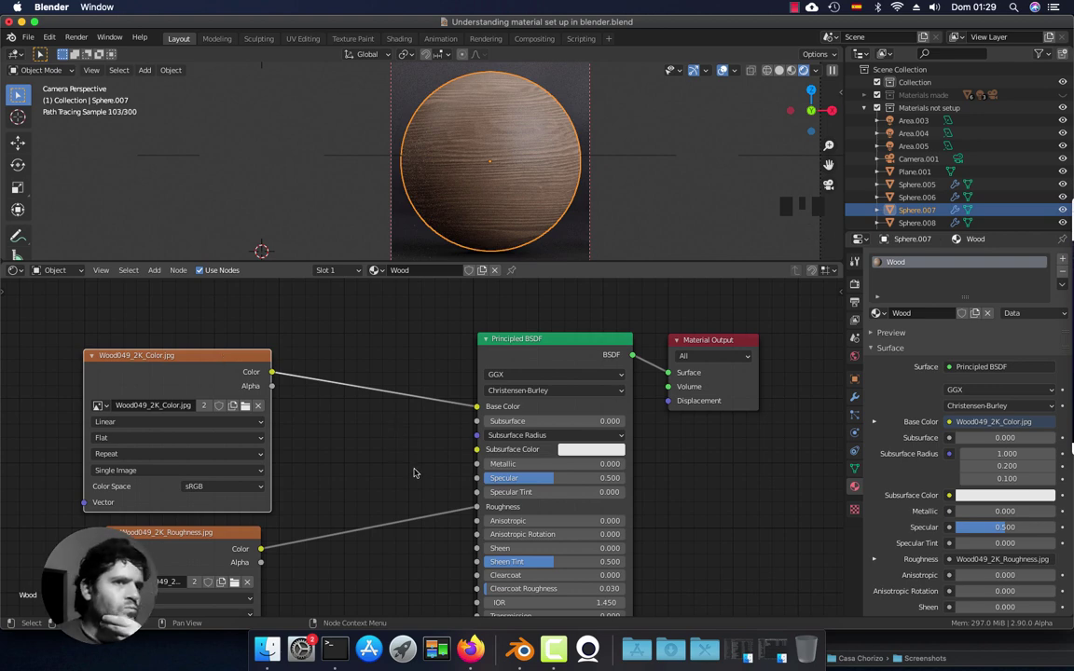
scroll(415, 470, "down", 4)
middle_click_drag(421, 492, 395, 433)
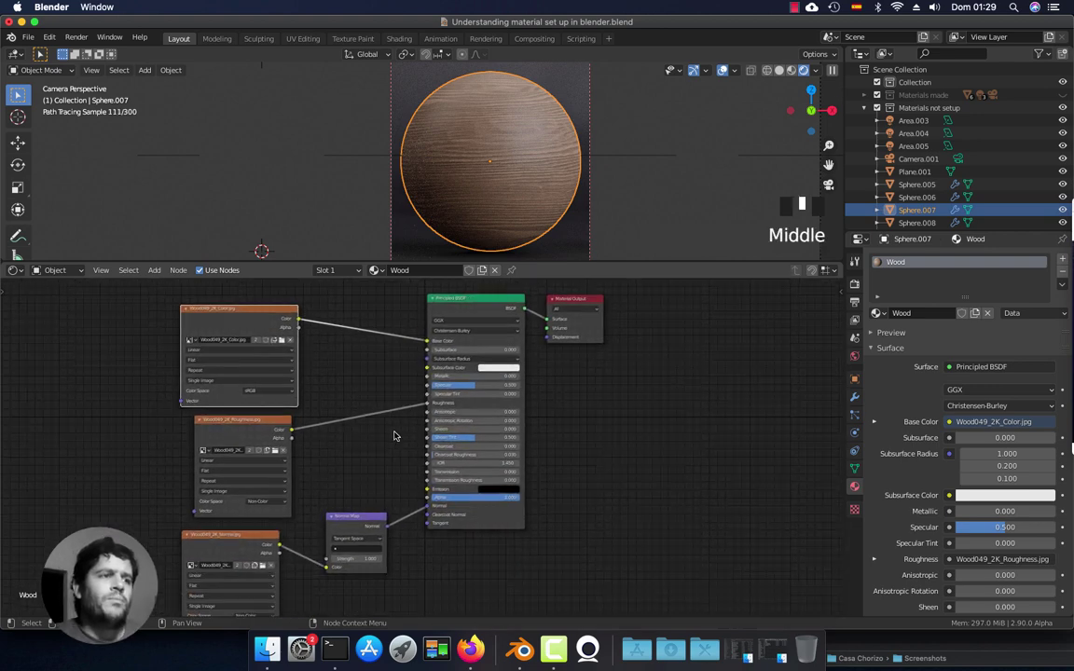
scroll(393, 441, "down", 2)
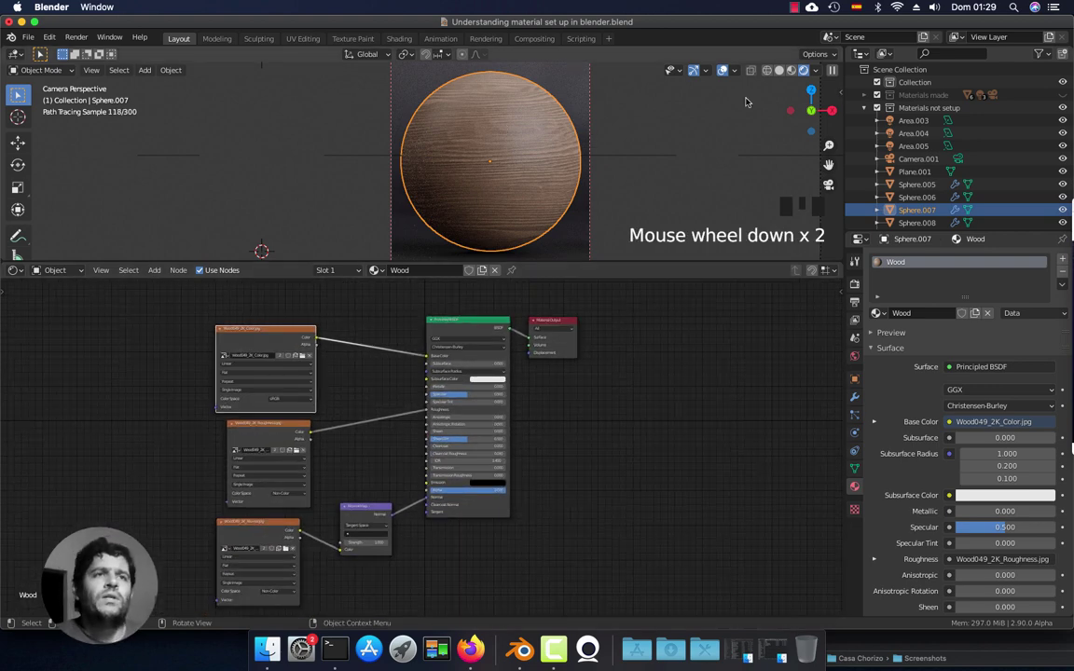
- Change the 3D viewport to solid shading and set the render region around the flattened sphere
left_click(780, 71)
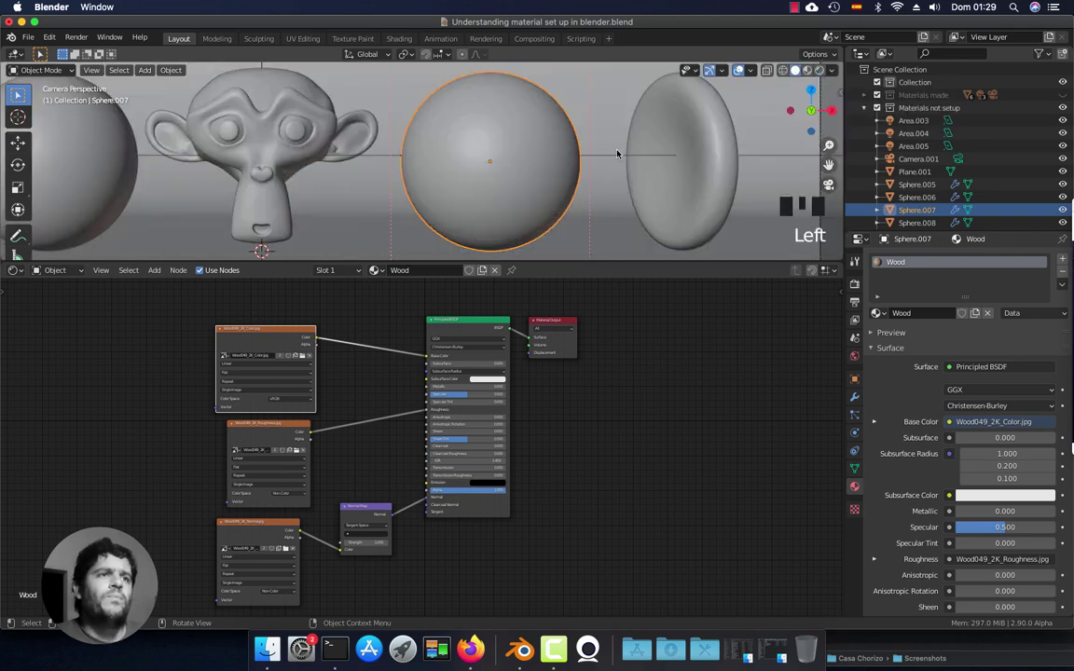
scroll(588, 157, "down", 3)
middle_click_drag(587, 156, 438, 148, "shift")
scroll(492, 157, "up", 2)
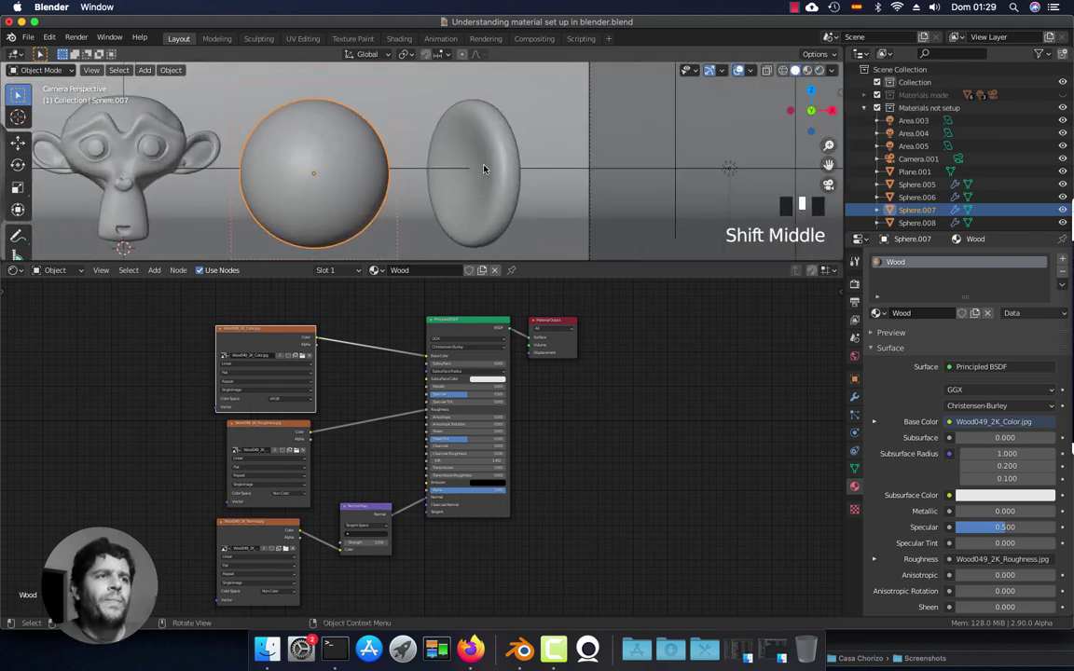
key("ctrl+b")
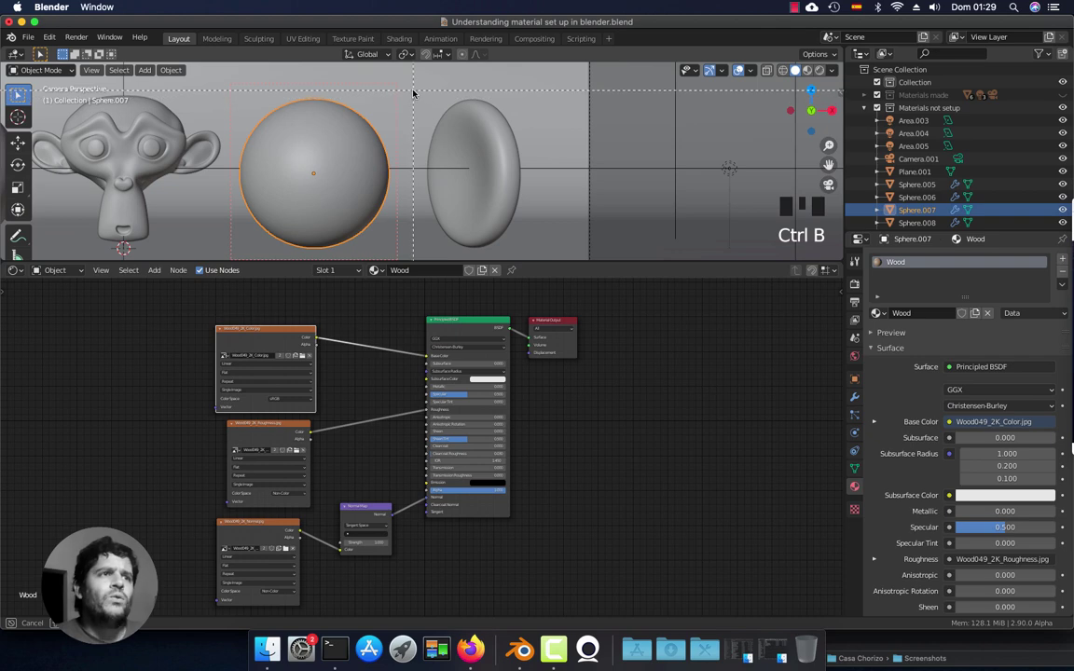
left_click_drag(414, 92, 532, 256)
scroll(526, 233, "up", 2)
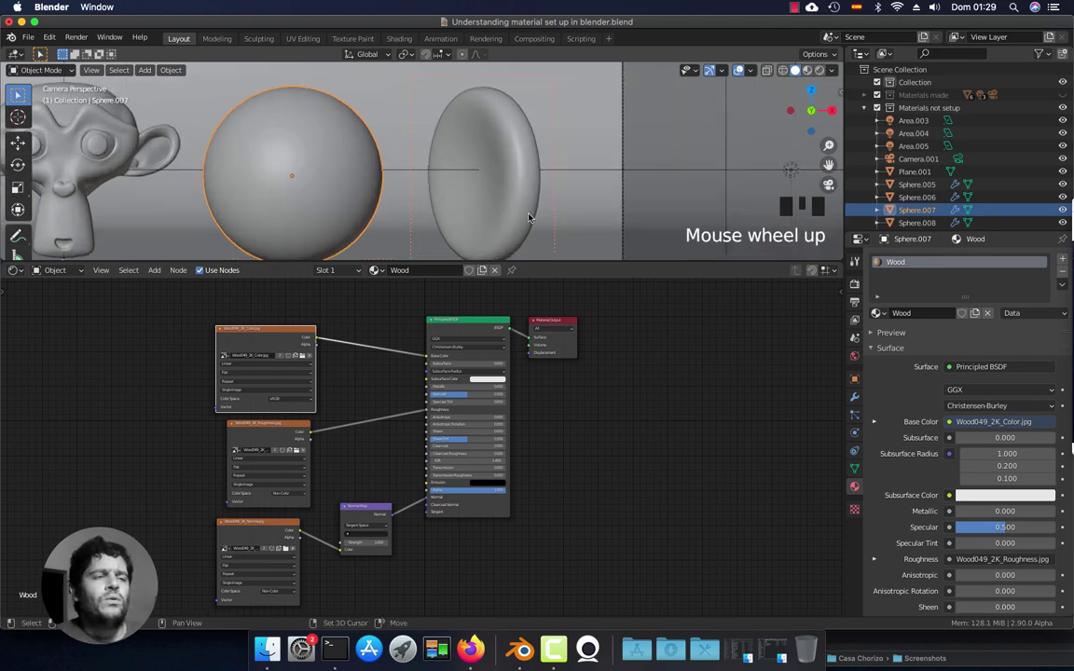
- Select the flattened sphere, inspect its shape from another angle and return to the camera view
left_click(509, 199)
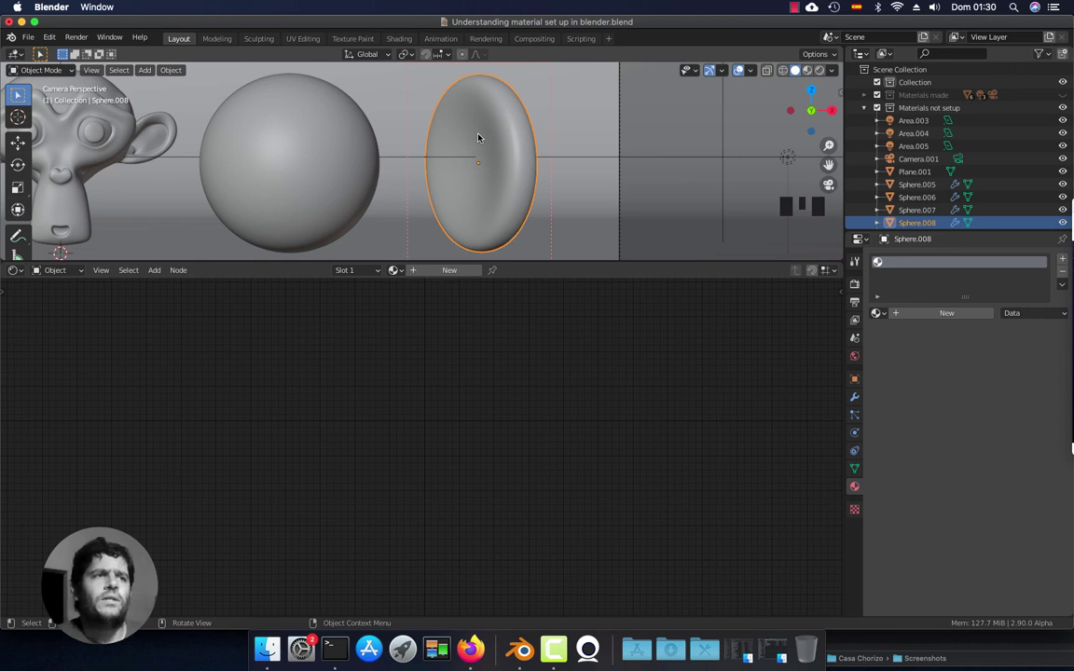
middle_click_drag(508, 146, 462, 137)
key("KP_Decimal")
scroll(520, 171, "up", 3)
scroll(511, 166, "down", 1)
key("KP_0")
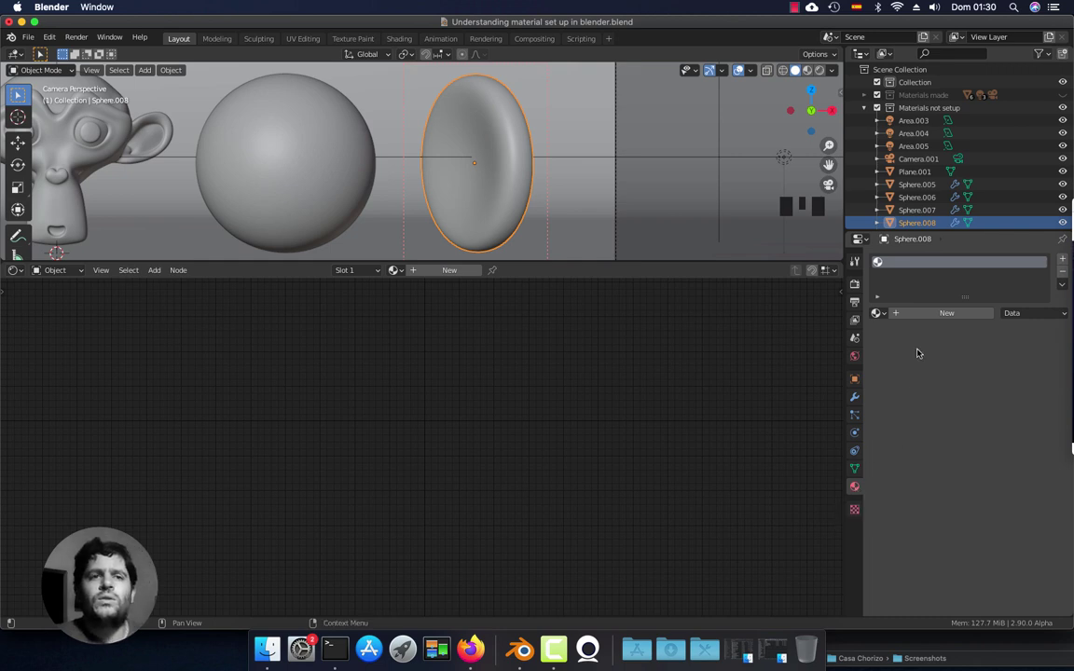
- Create a new material on Sphere.008 and name it Subsurface
left_click(929, 316)
left_click(924, 314)
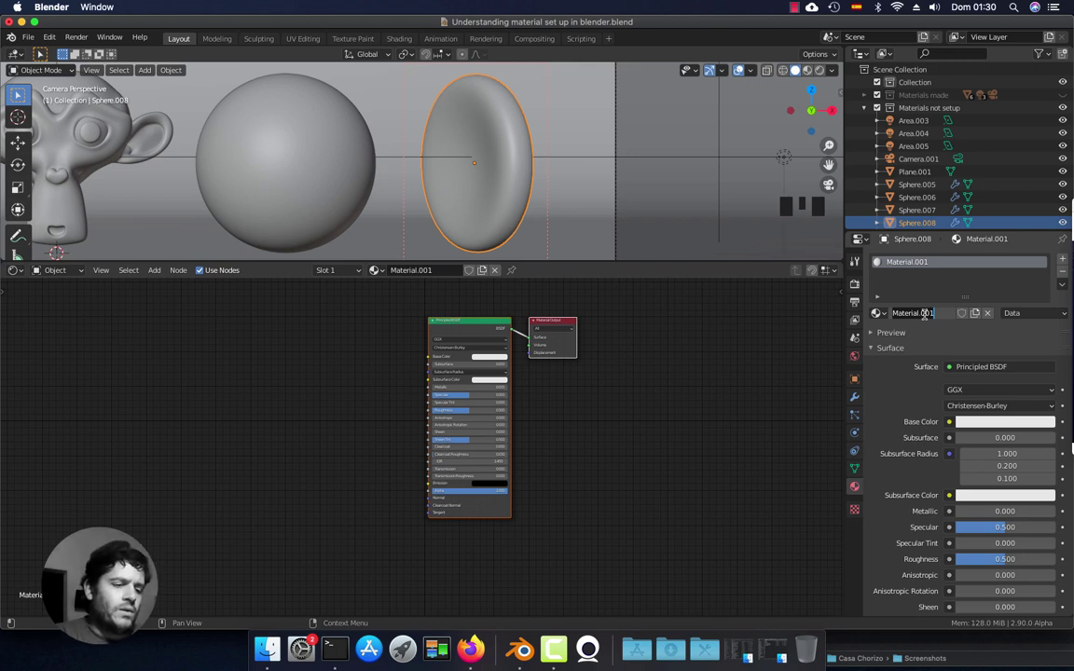
type("Subs")
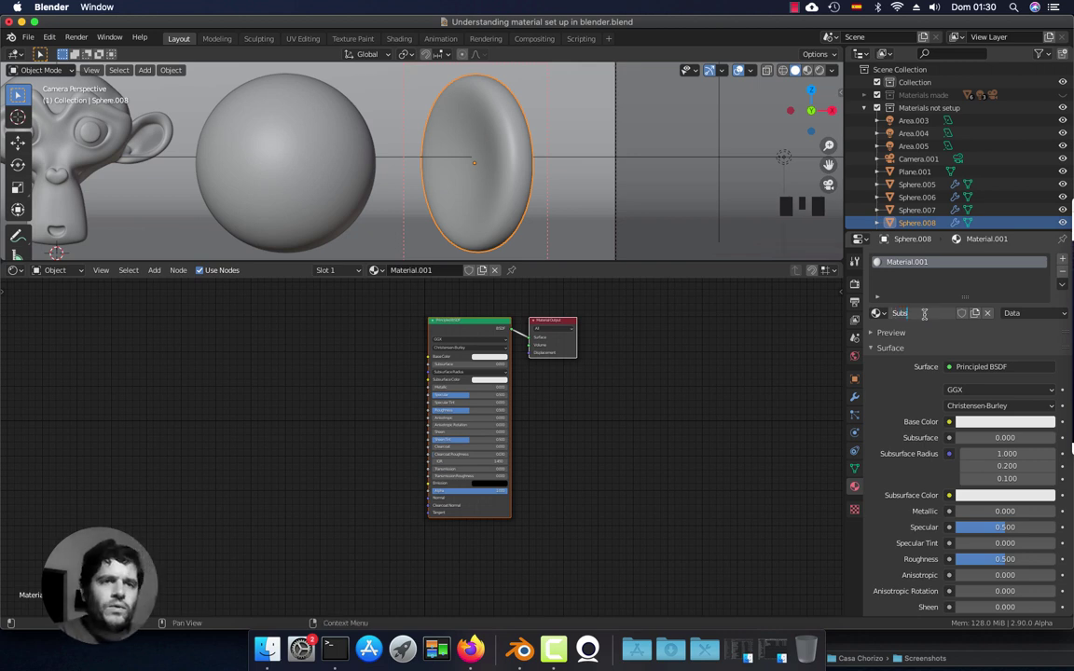
type("urfa")
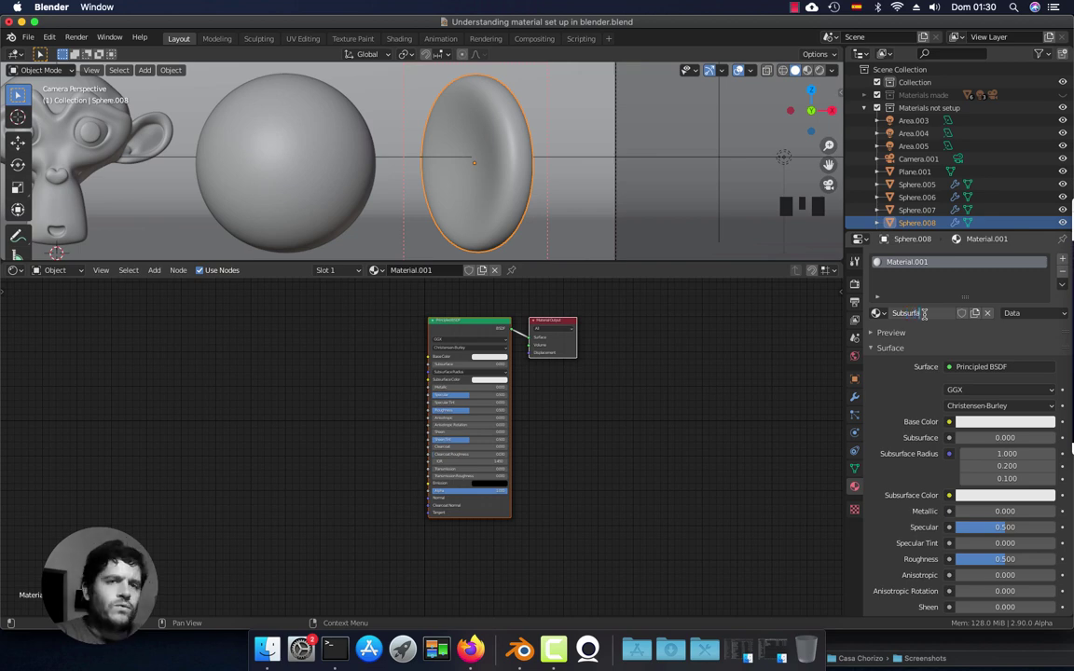
type("ce")
key("Return")
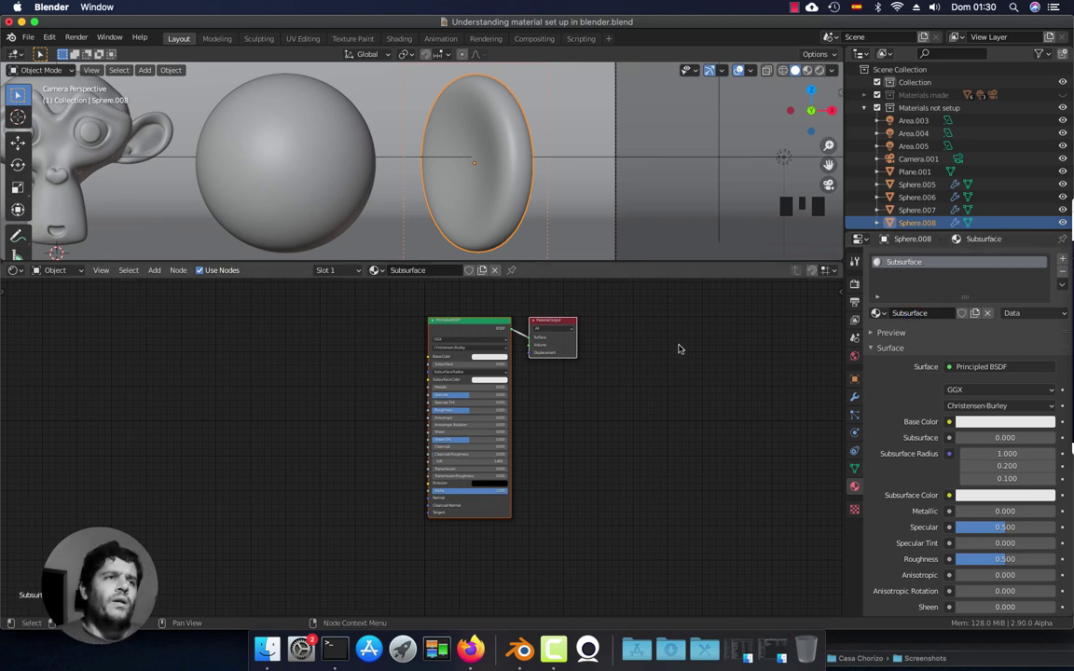
- Set the Base Color of the Subsurface material's Principled BSDF to a pale, skin-like pink
scroll(567, 408, "up", 9)
scroll(579, 467, "up", 2)
middle_click_drag(608, 432, 630, 481)
scroll(630, 481, "up", 1)
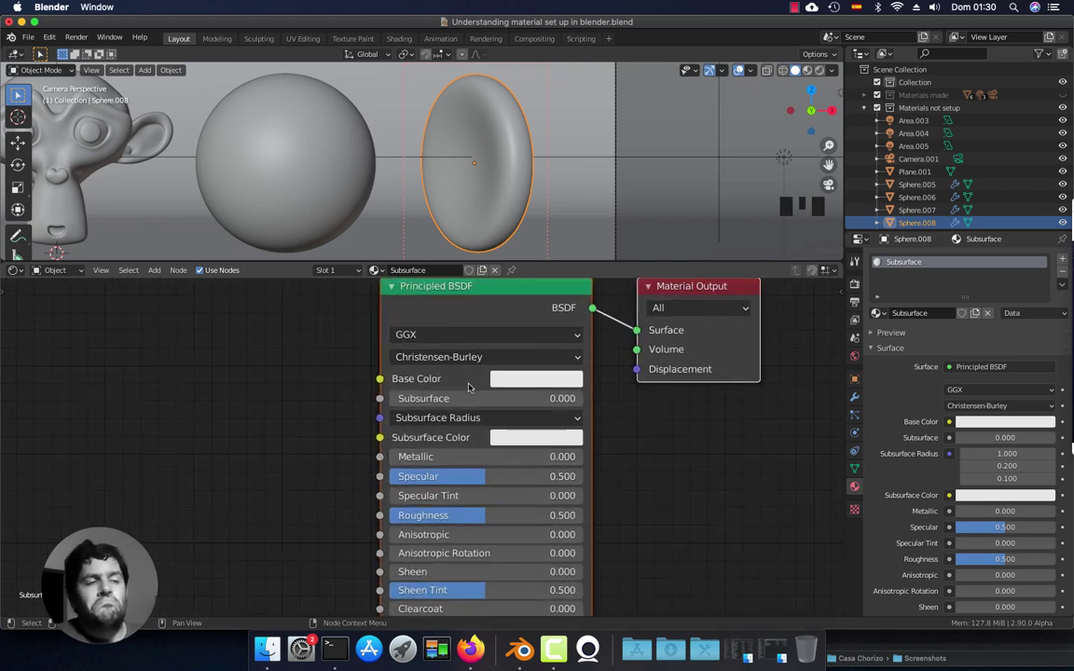
scroll(489, 382, "up", 2)
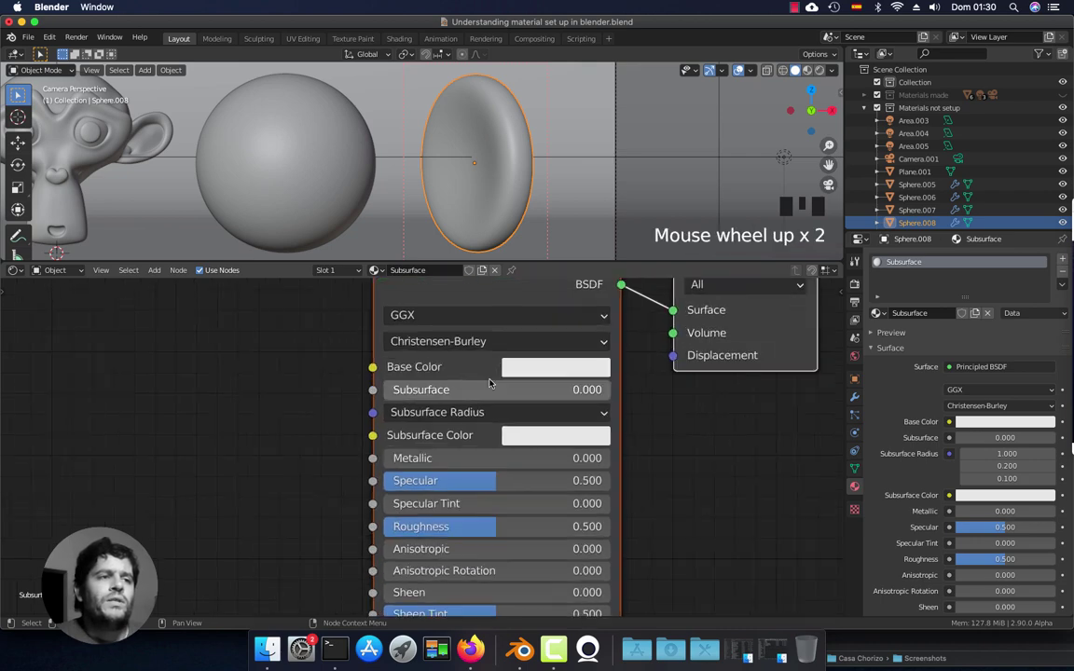
scroll(490, 382, "up", 1)
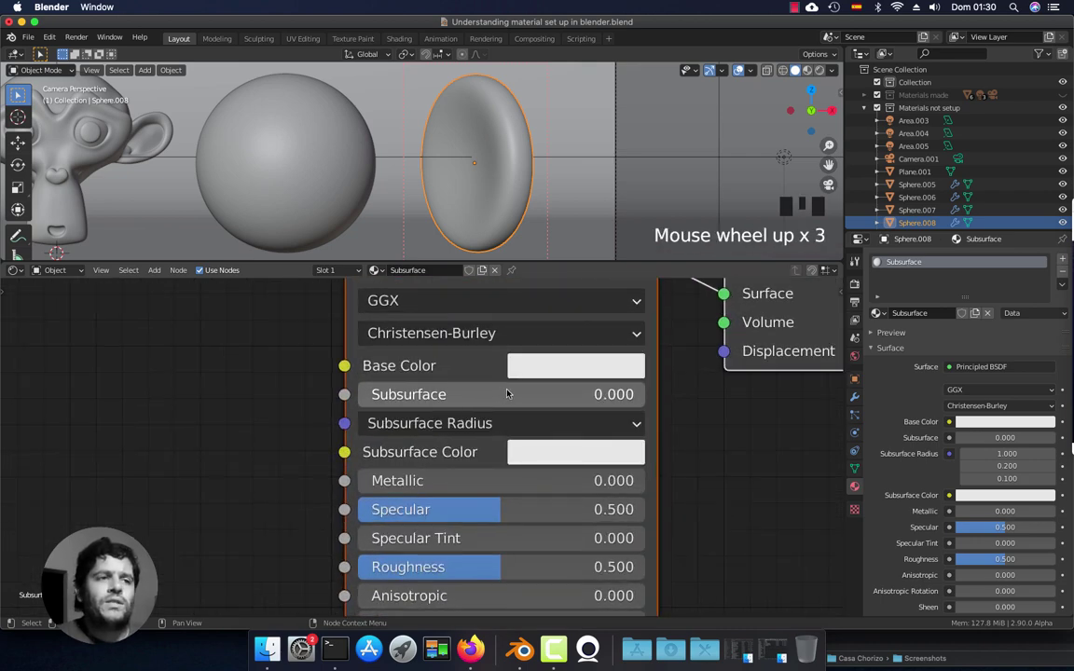
left_click(531, 373)
scroll(532, 374, "down", 6)
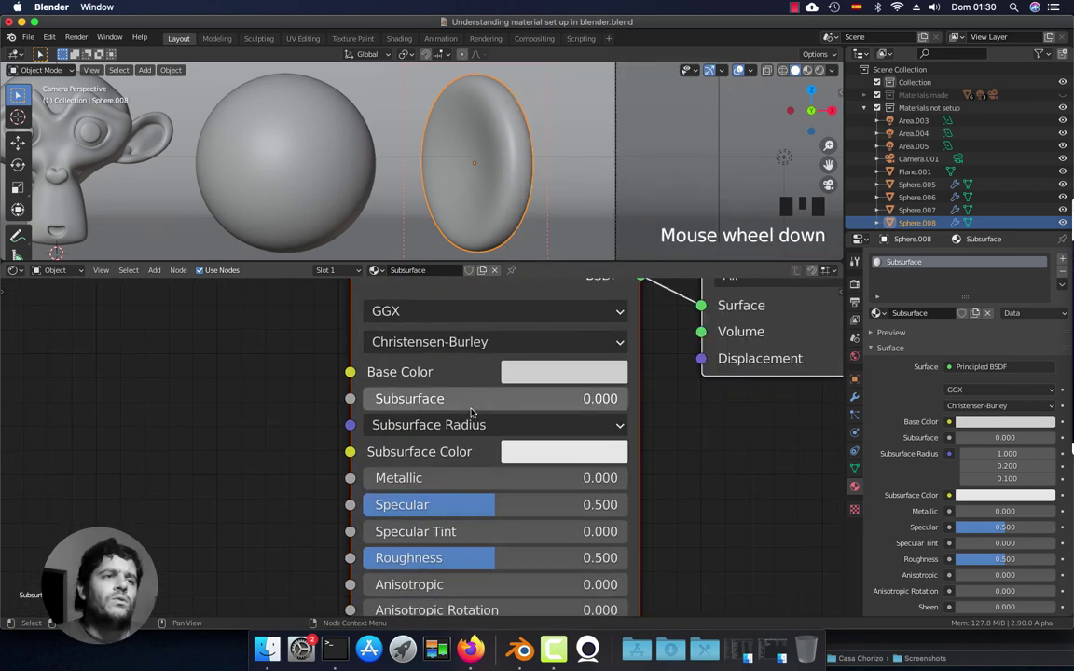
middle_click_drag(487, 401, 480, 430)
left_click(481, 430)
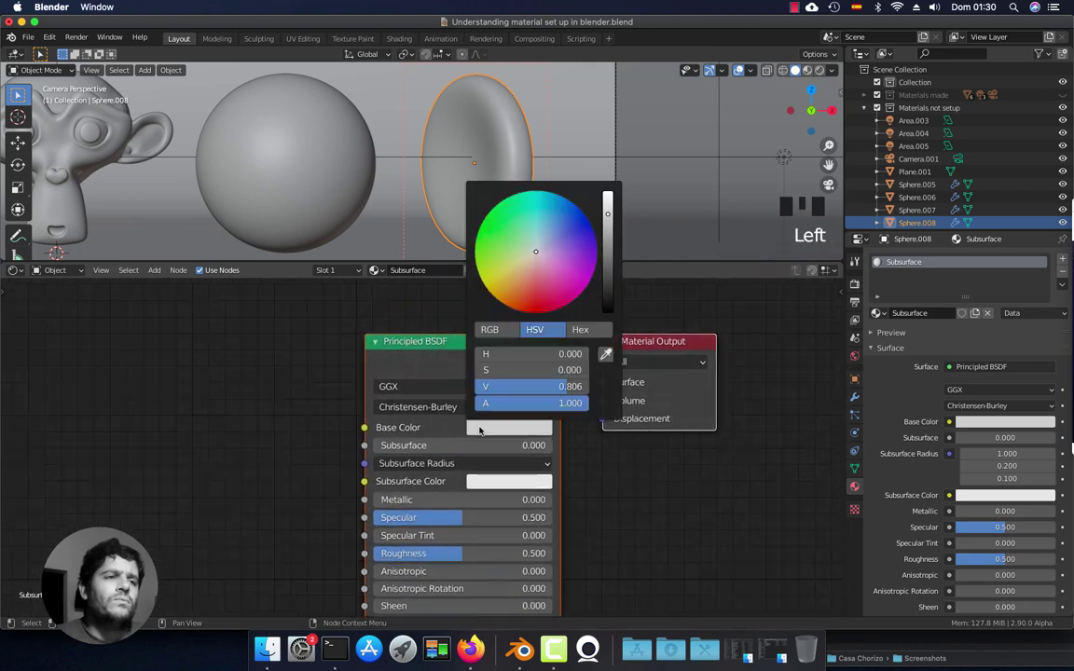
left_click(523, 261)
left_click_drag(523, 262, 529, 267)
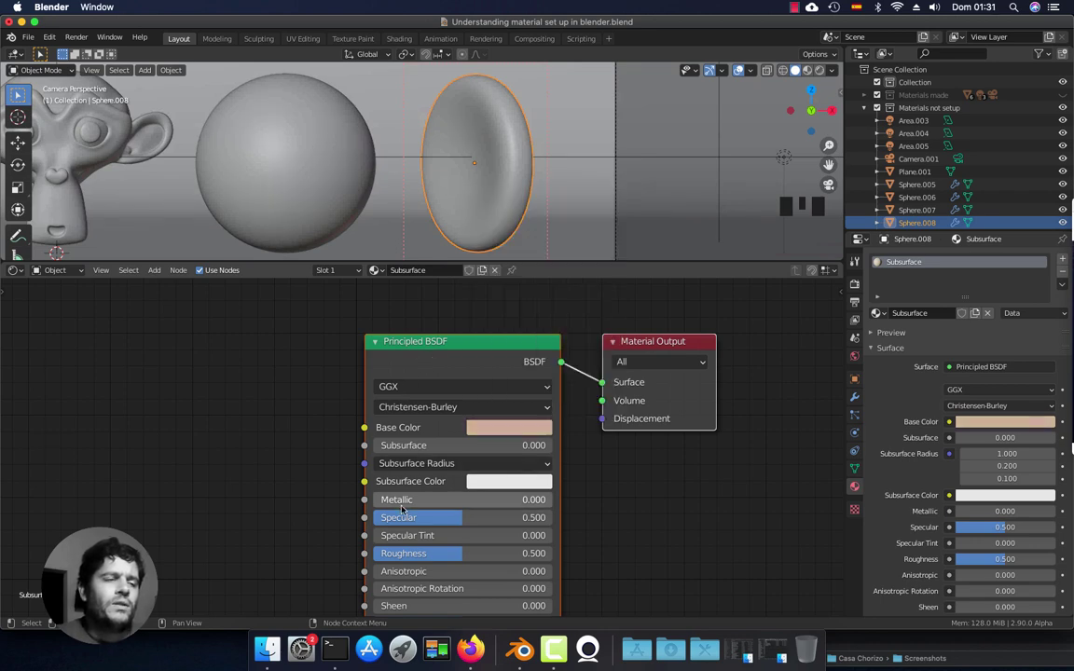
- Change the 3D viewport to rendered shading to preview the pink material on the flattened sphere
middle_click_drag(402, 503, 398, 454)
scroll(398, 453, "up", 2)
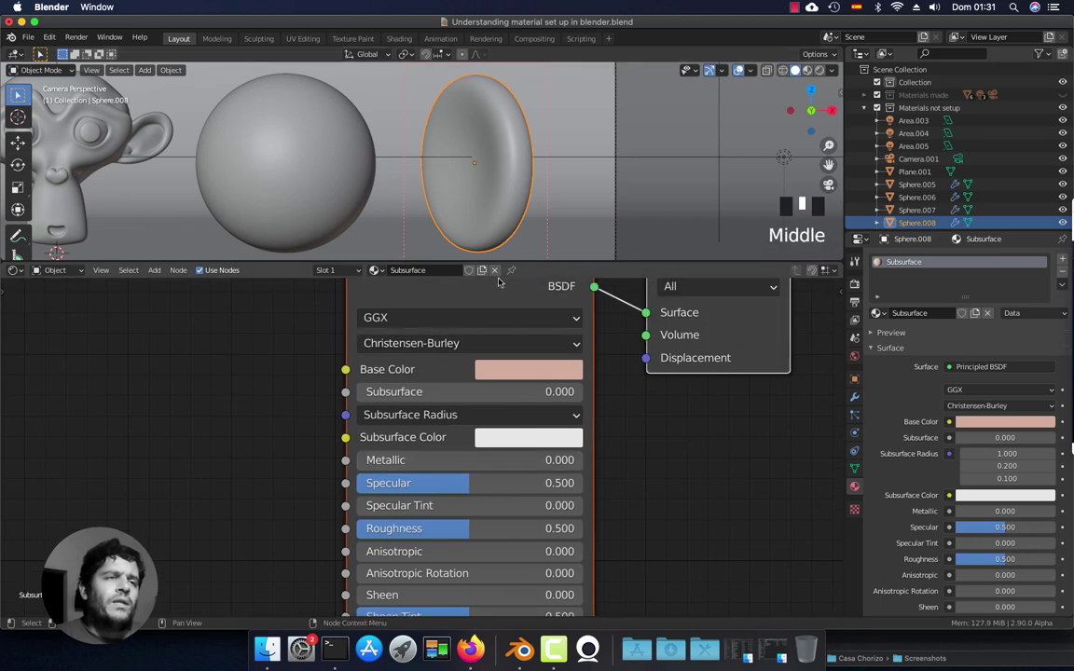
left_click(819, 71)
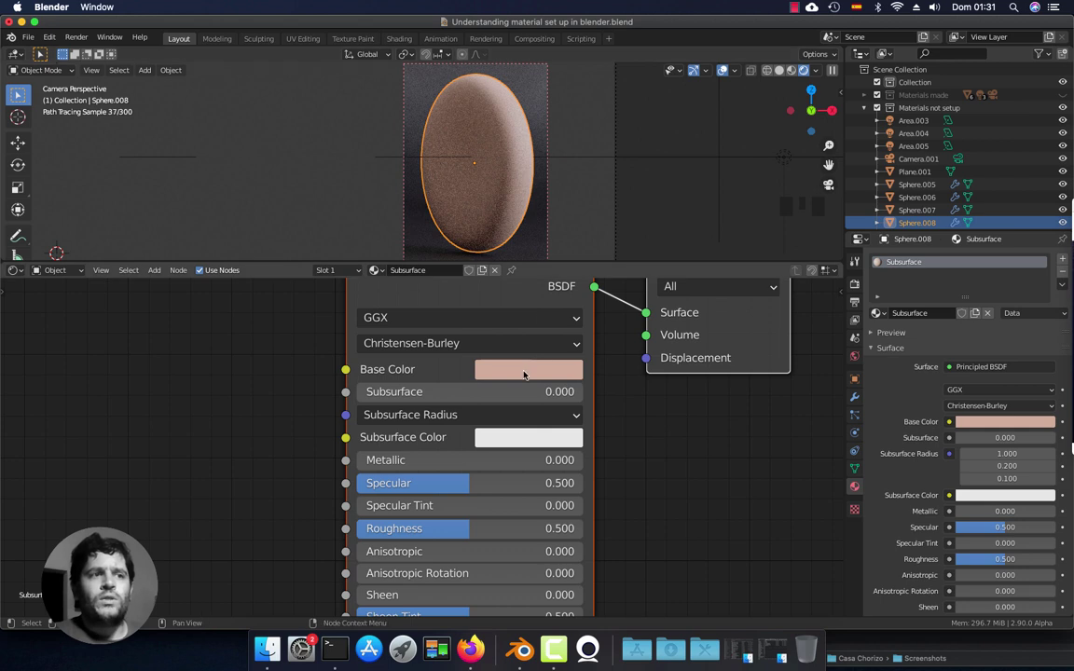
middle_click_drag(508, 410, 504, 461)
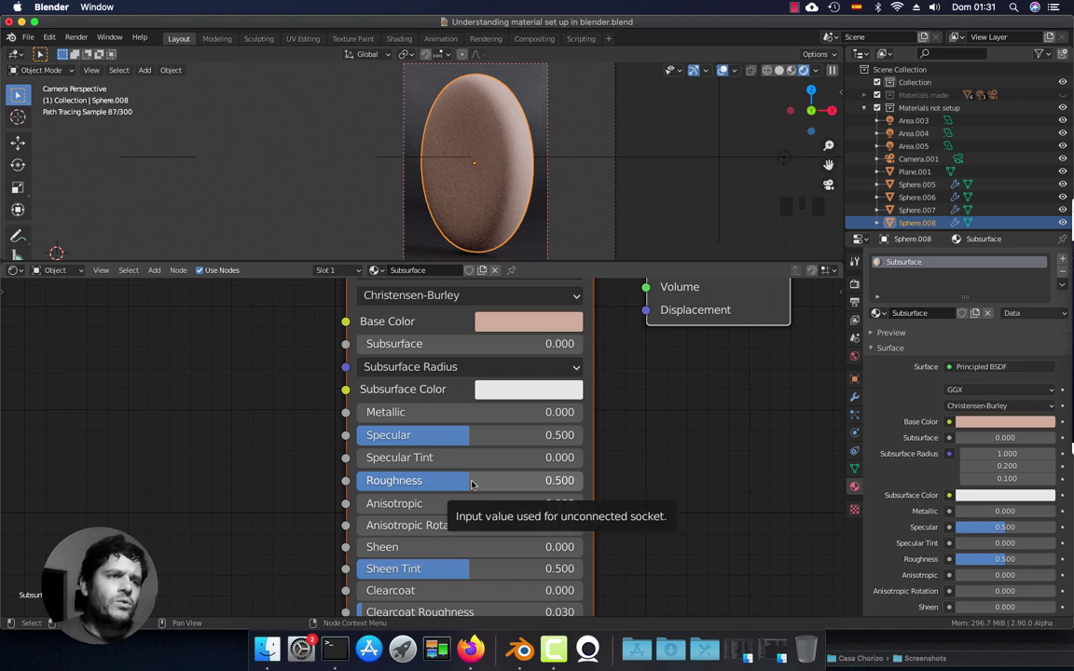
mouse_move(472, 451)
middle_mouse_down()
mouse_move(472, 493)
mouse_move(468, 451)
middle_mouse_up()
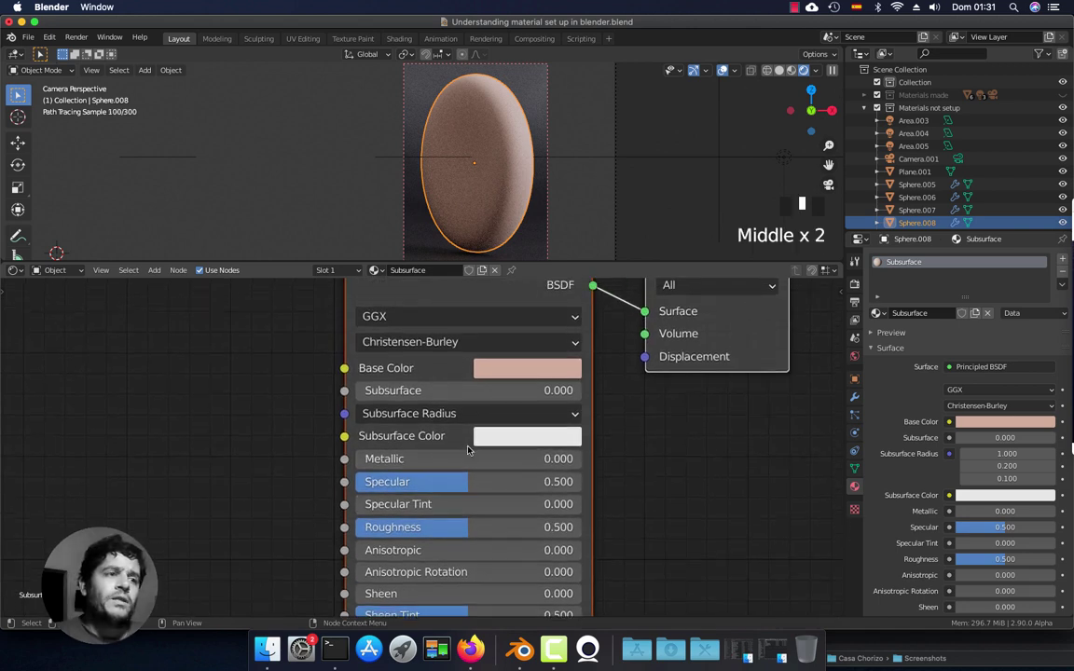
- Try a Subsurface value of 1 on the Principled BSDF, and lower it to 0.1
left_click(468, 393)
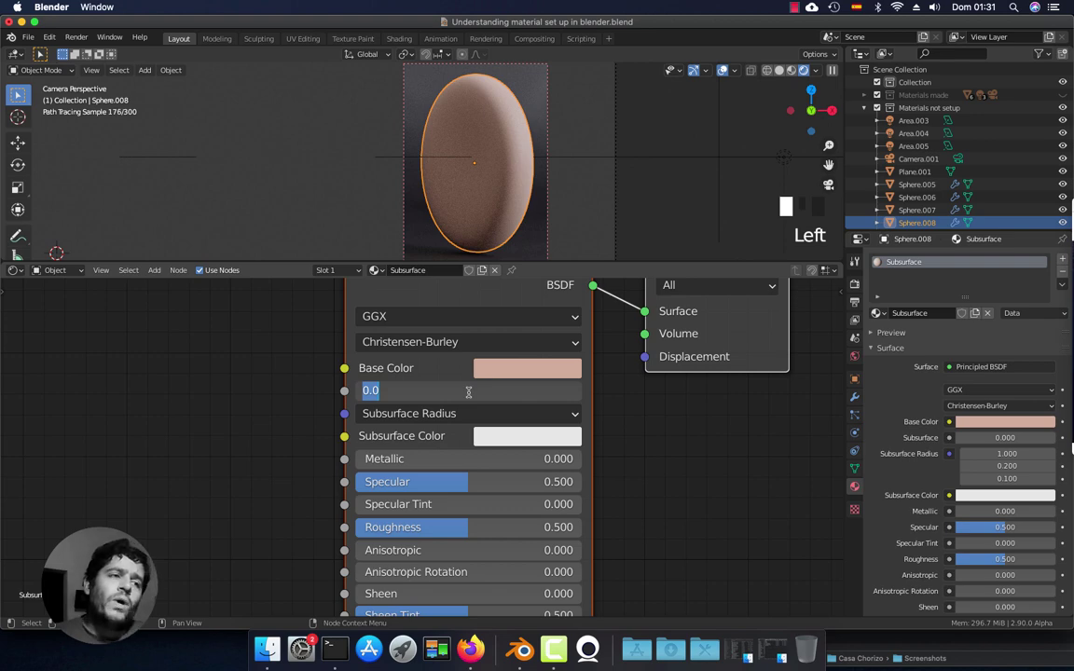
type("1")
key("Return")
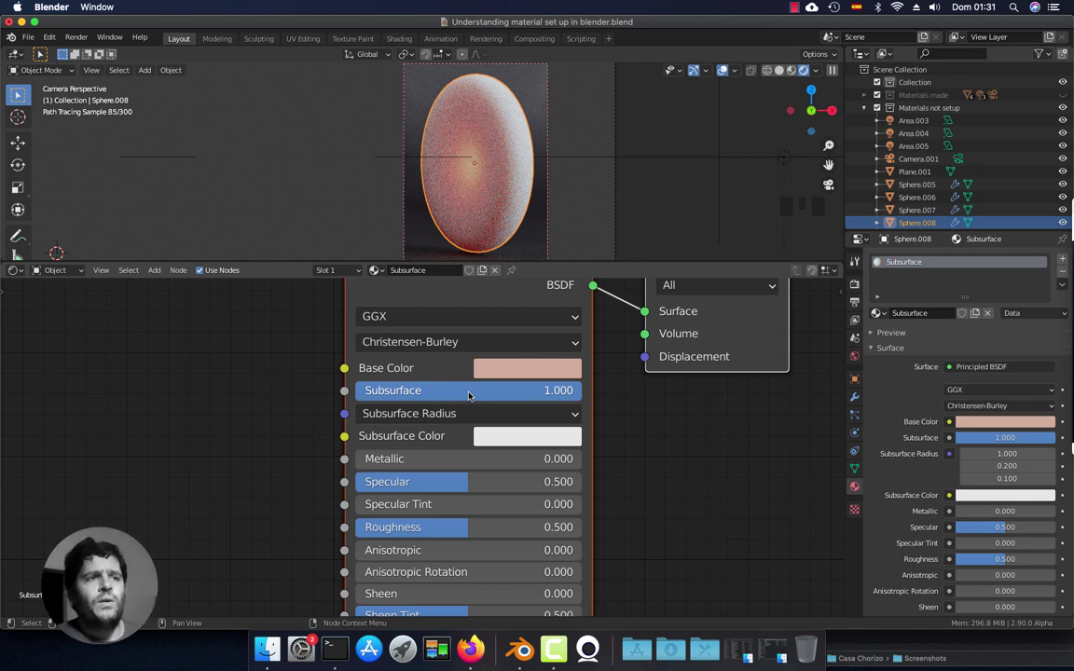
left_click(468, 394)
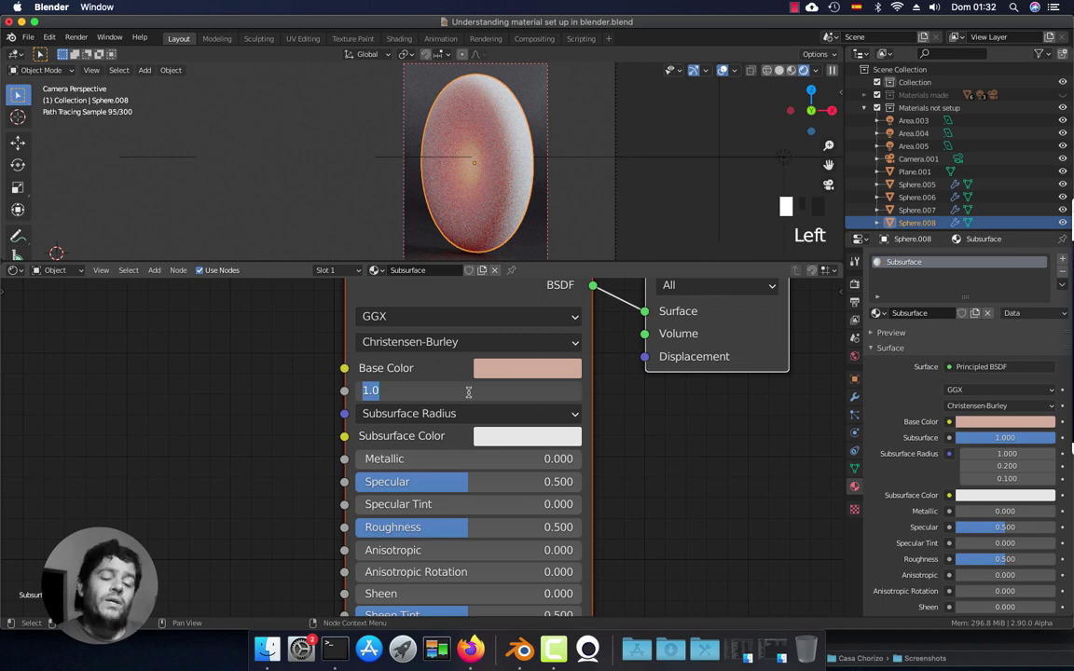
type(".1")
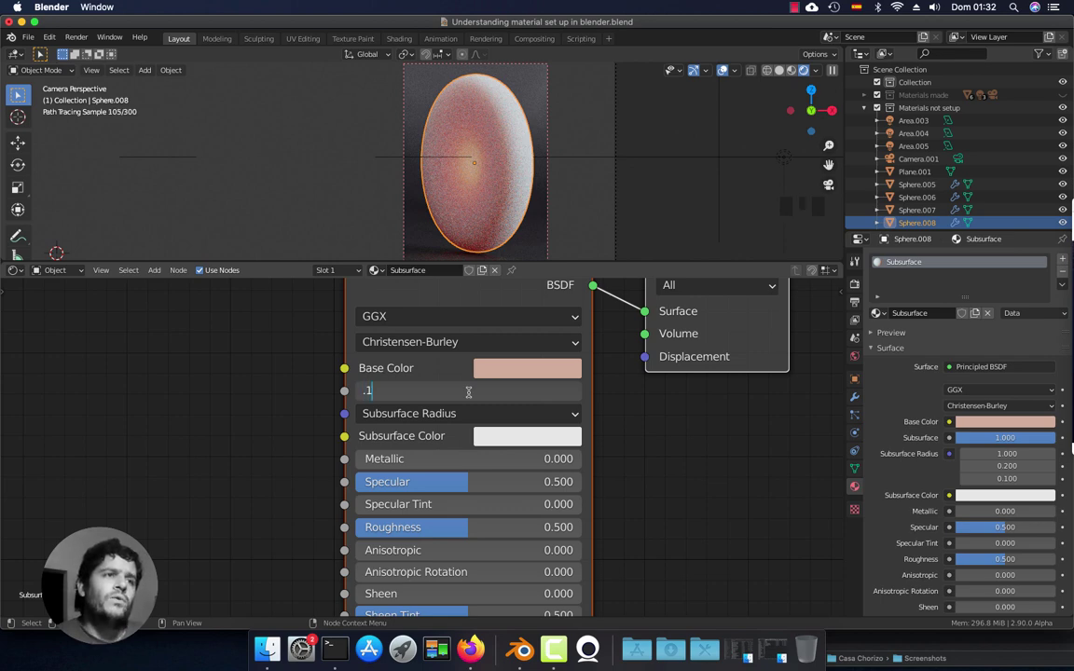
key("Return")
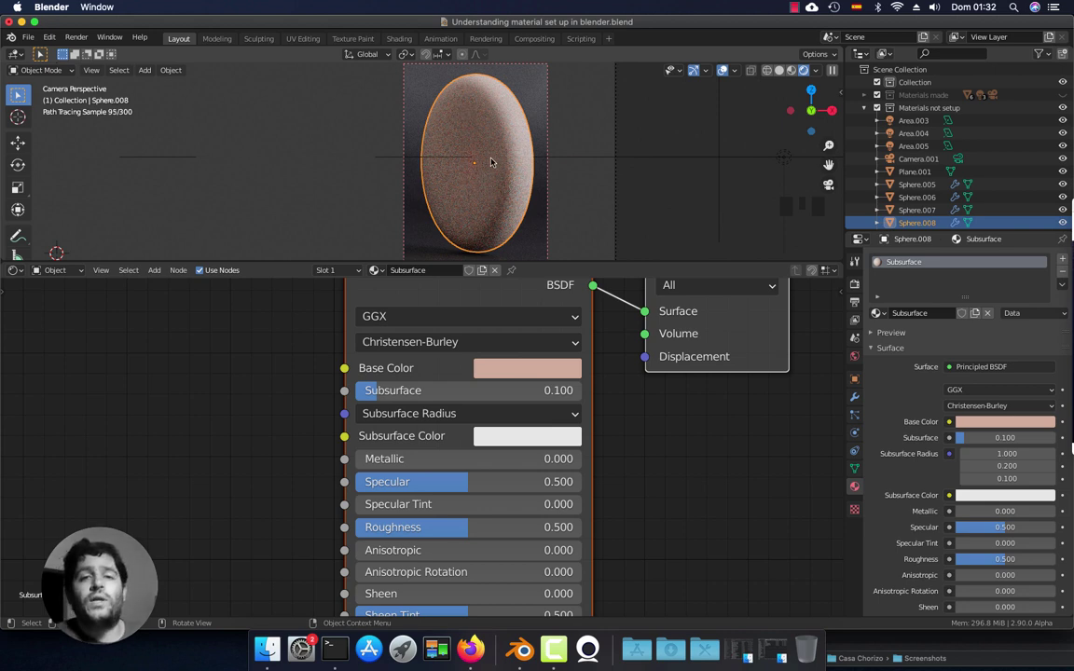
- Set the Subsurface value of the Principled BSDF to 1 and hide the 3D viewport overlays
left_click(464, 390)
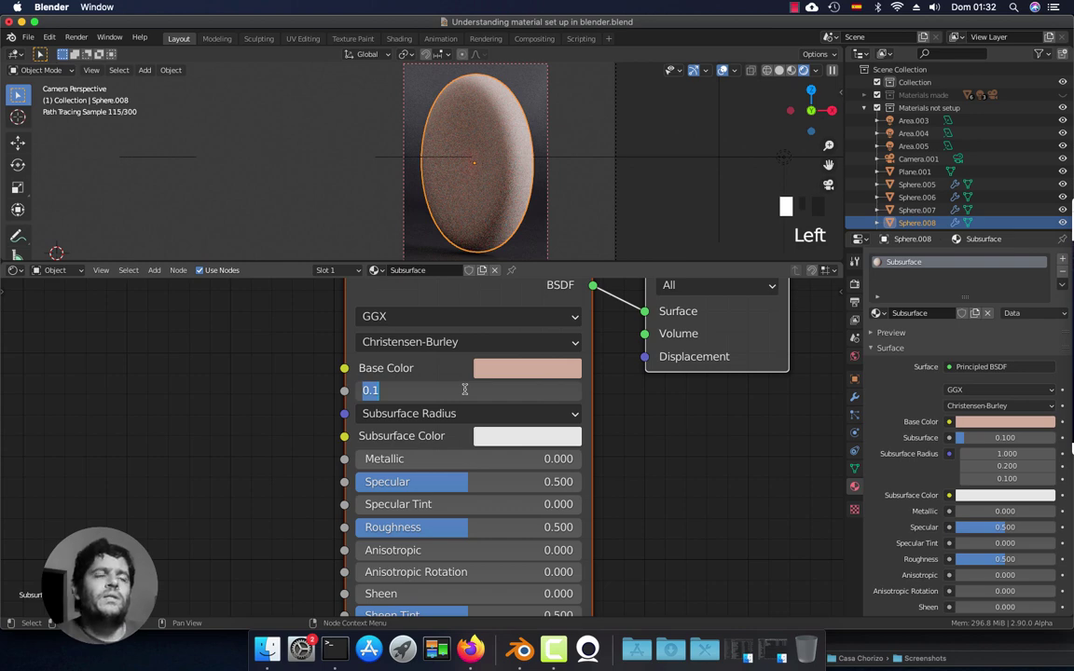
type("1")
key("Return")
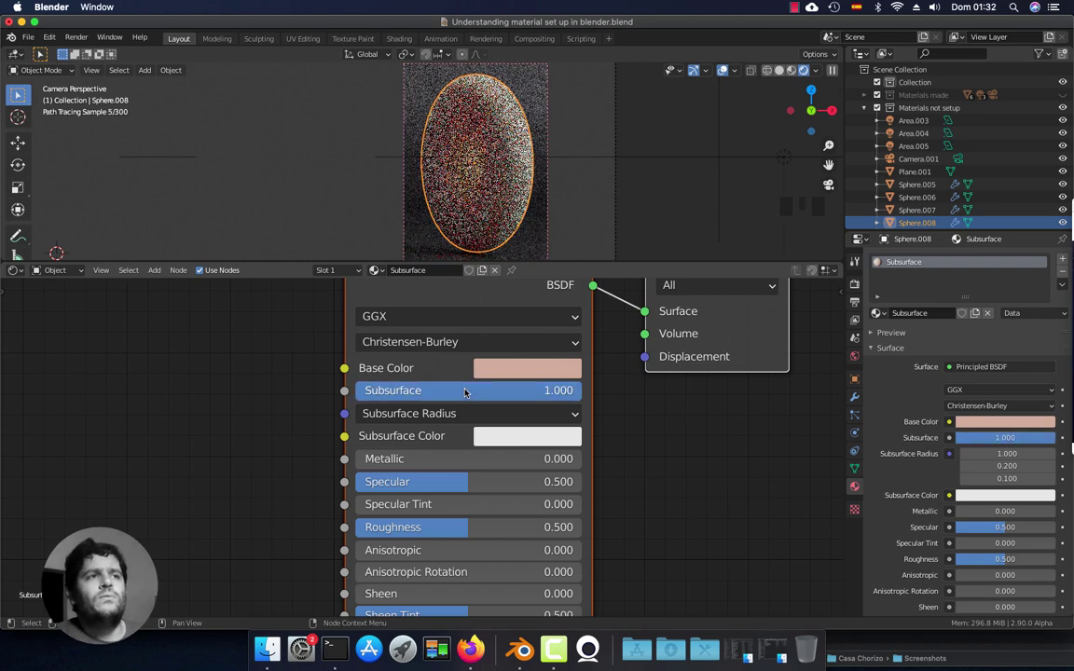
left_click(724, 71)
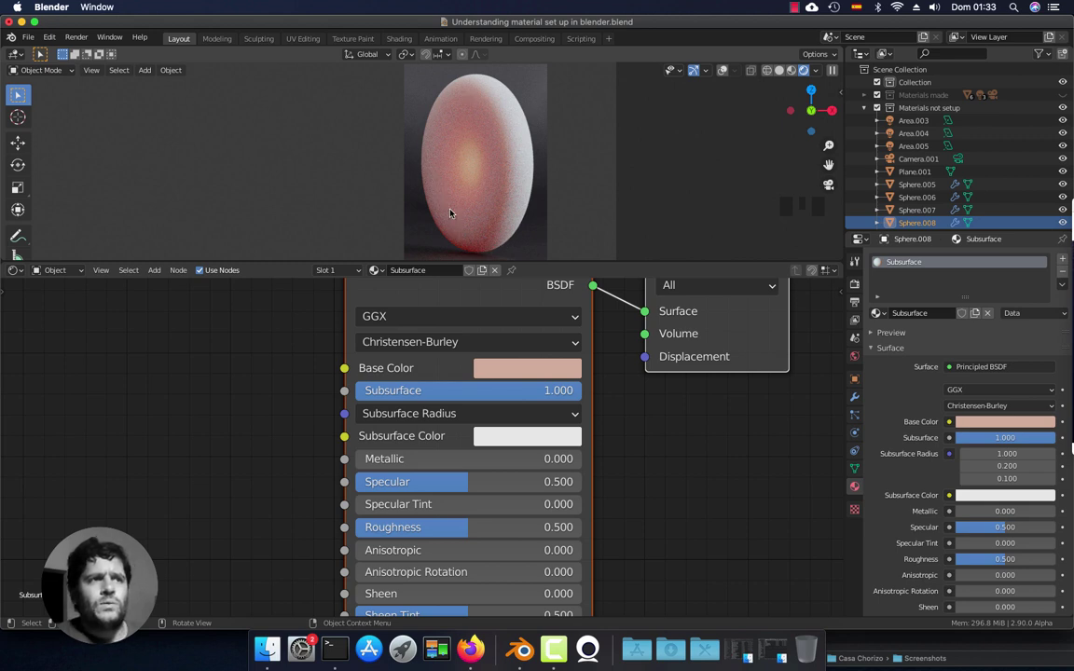
- Set the Roughness of the Subsurface material's Principled BSDF to 0.3
double_click(460, 527)
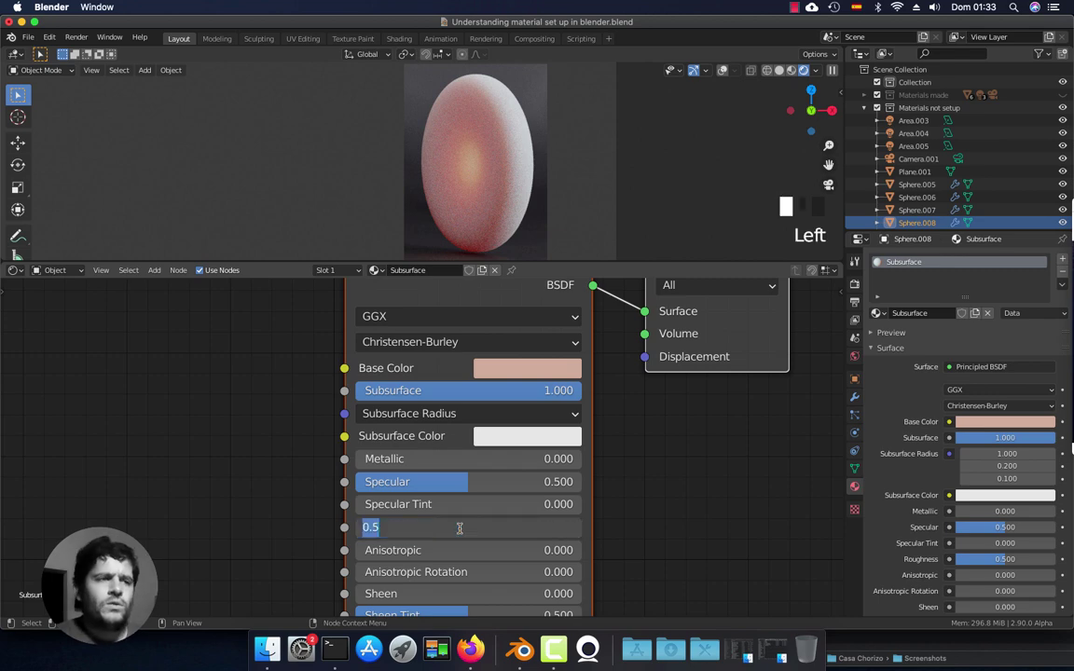
type("0.3")
key("Return")
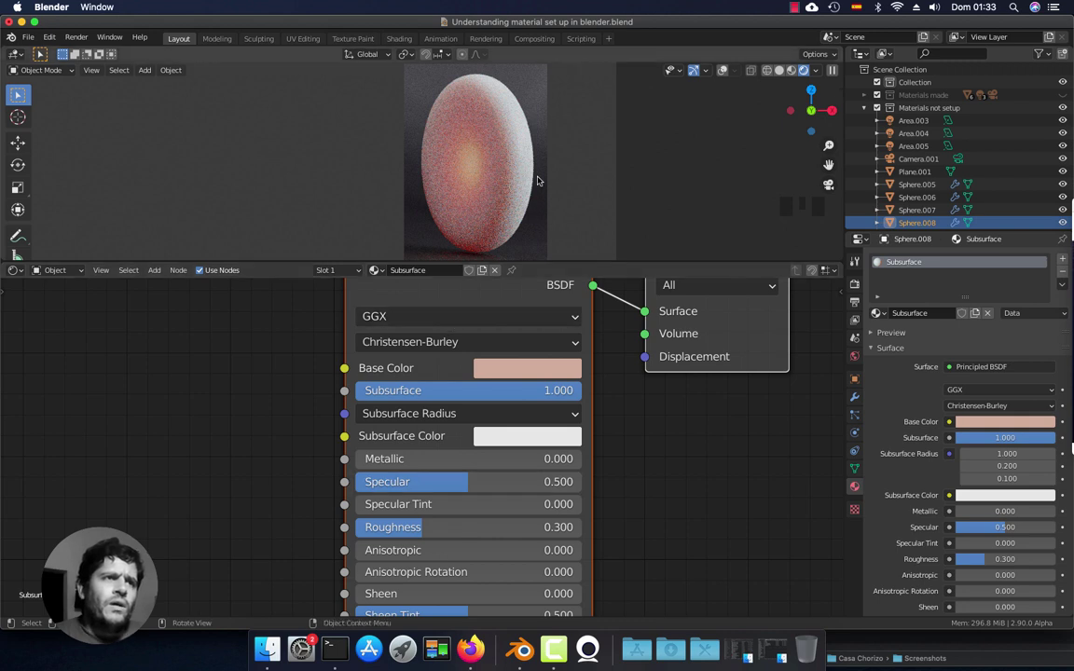
- Redefine the render region to preview all five objects together, and return the 3D viewport to solid shading
scroll(496, 185, "down", 5)
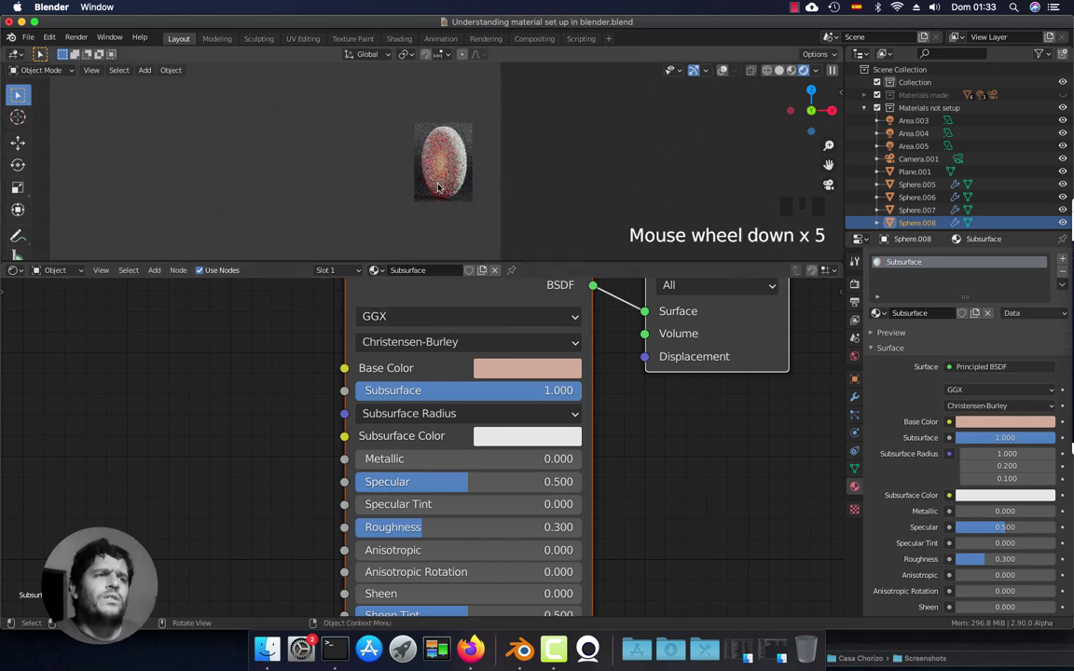
middle_click_drag(452, 168, 546, 184, "shift")
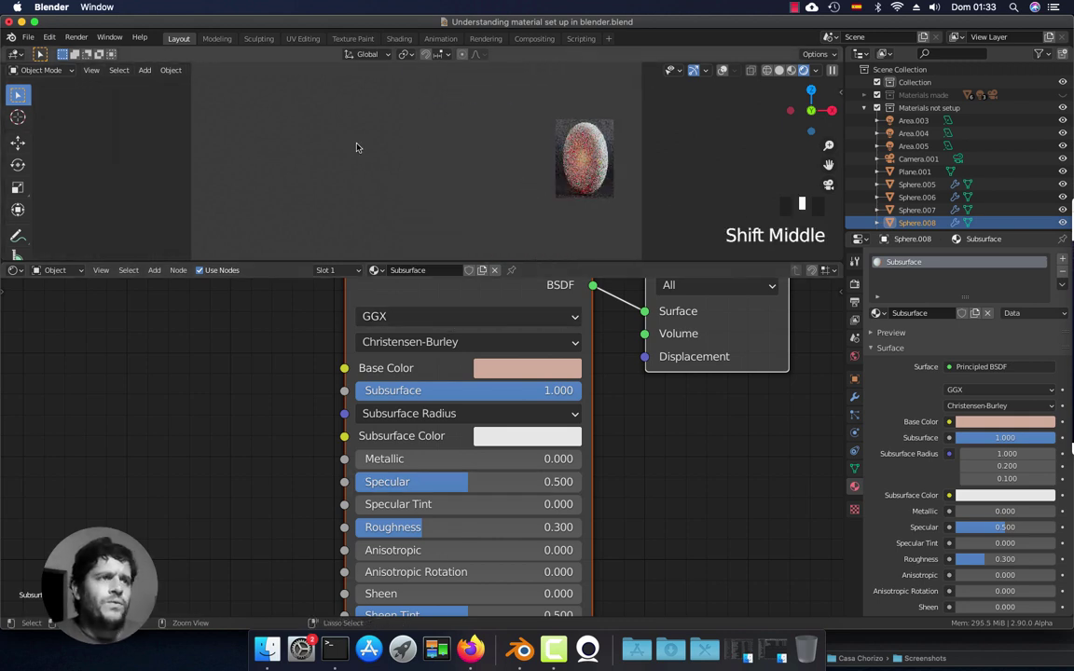
key("ctrl+b")
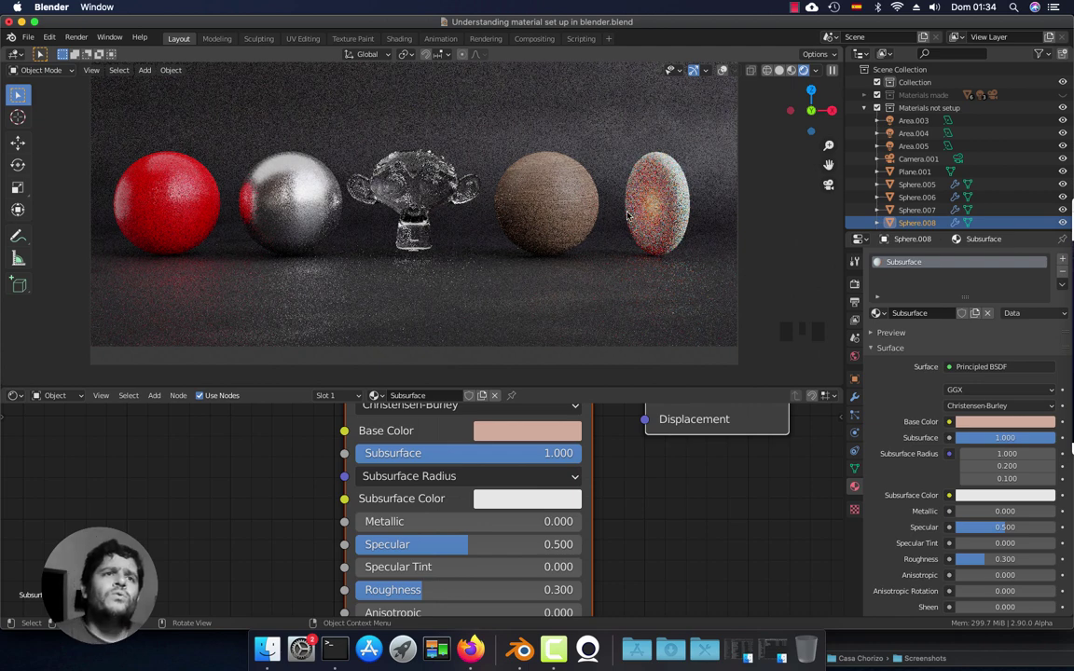
left_click(778, 71)
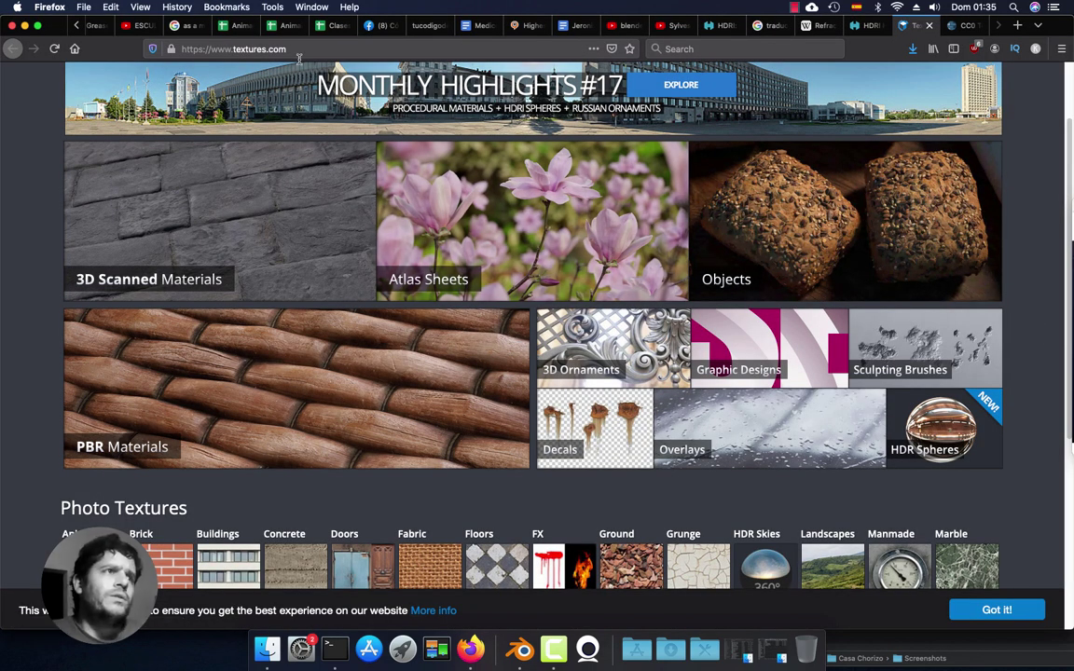
- Browse the Fine Wood textures in the Wood photo texture category of textures.com
scroll(603, 325, "down", 5)
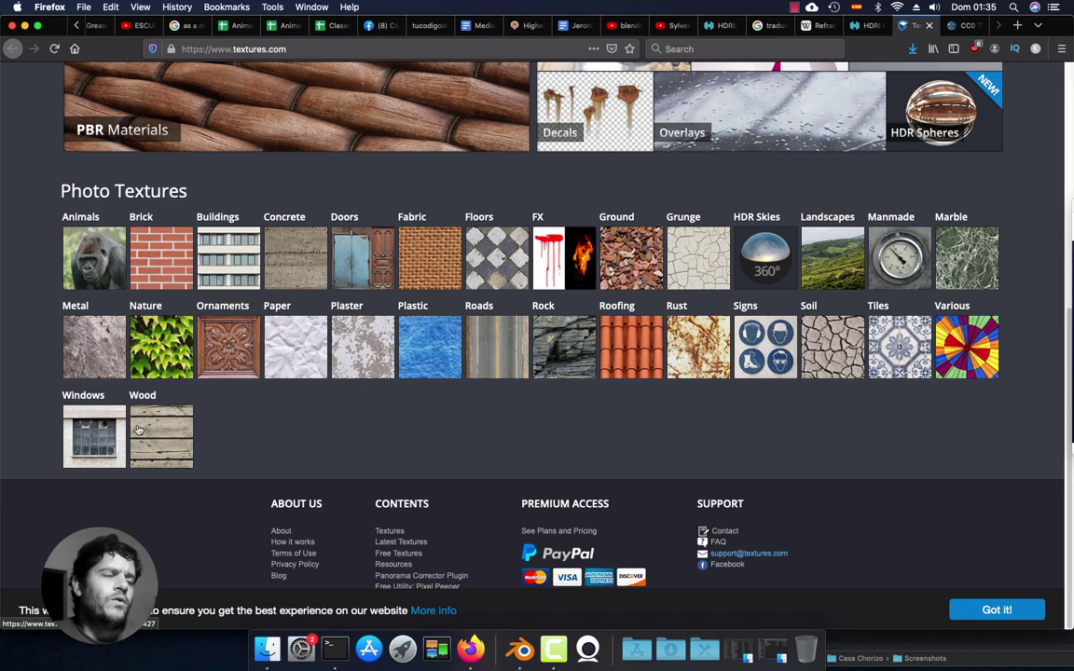
left_click(172, 441)
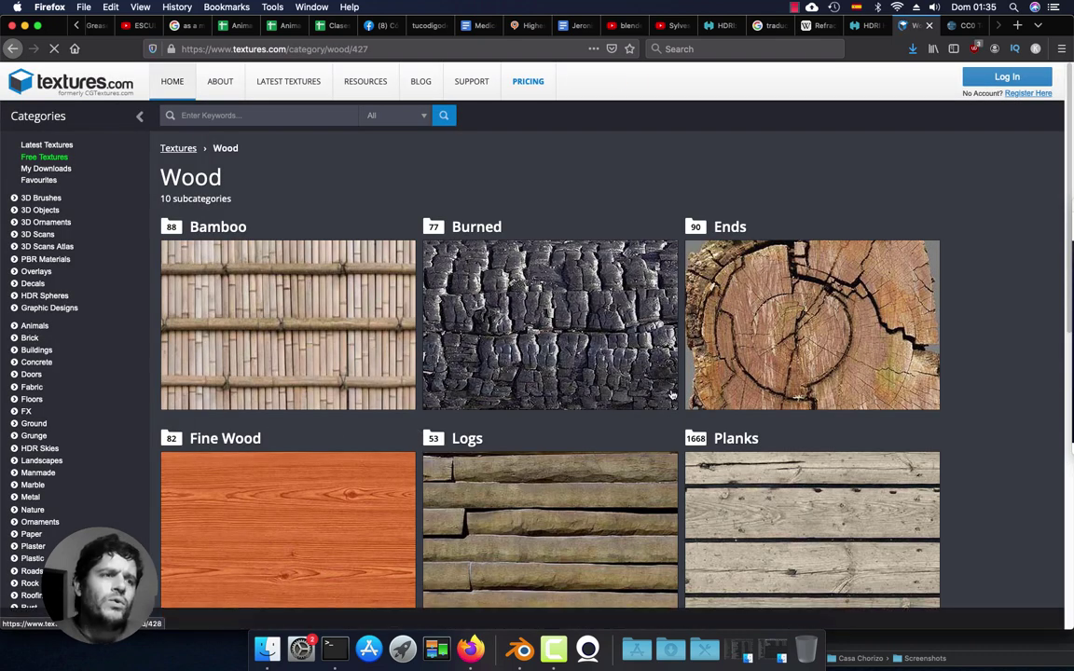
scroll(364, 358, "down", 5)
left_click(370, 352)
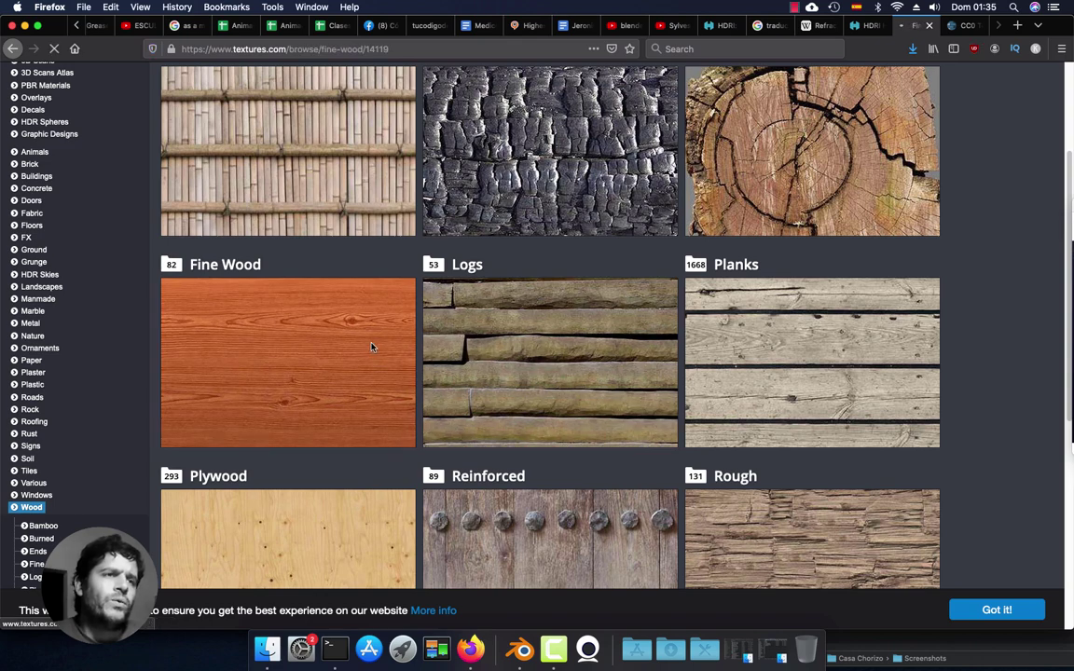
scroll(565, 360, "down", 6)
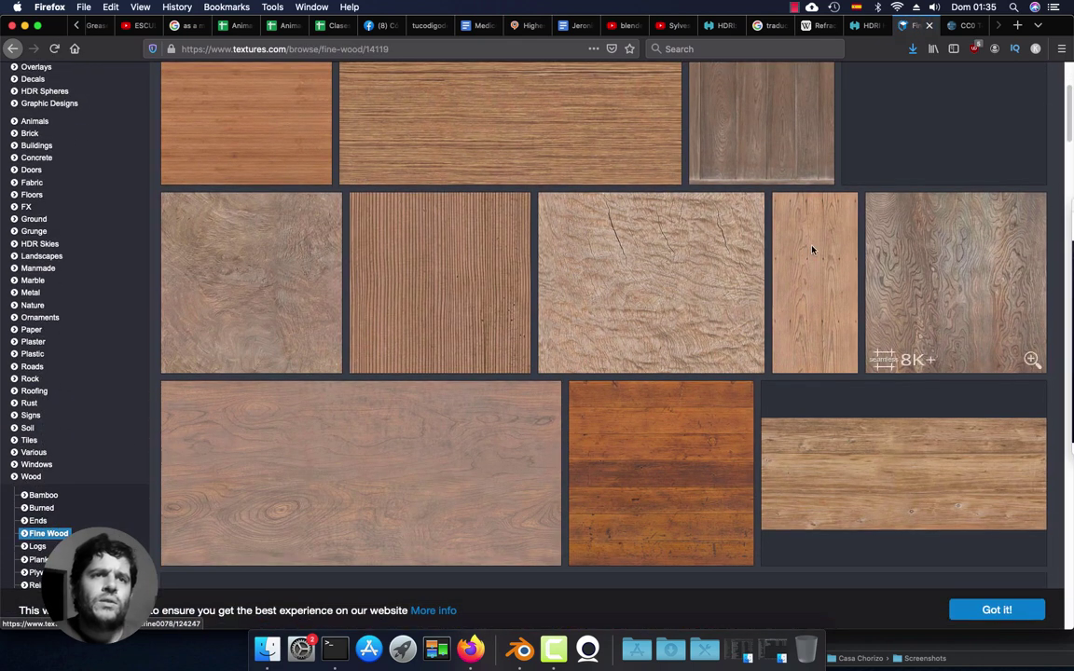
scroll(560, 349, "down", 7)
scroll(517, 345, "down", 20)
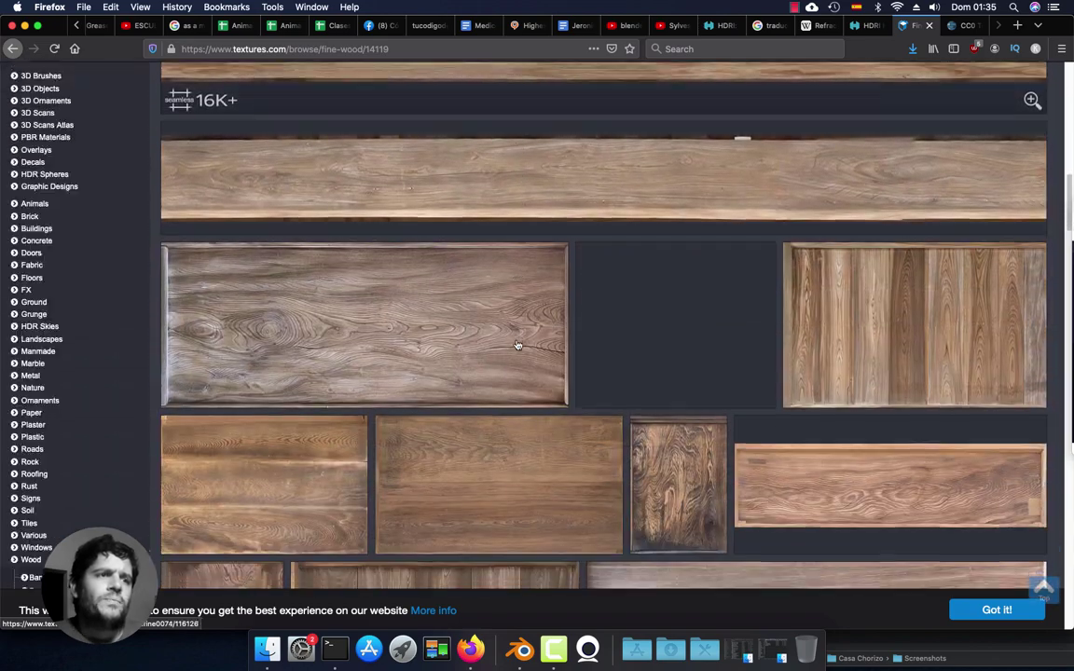
scroll(746, 377, "down", 8)
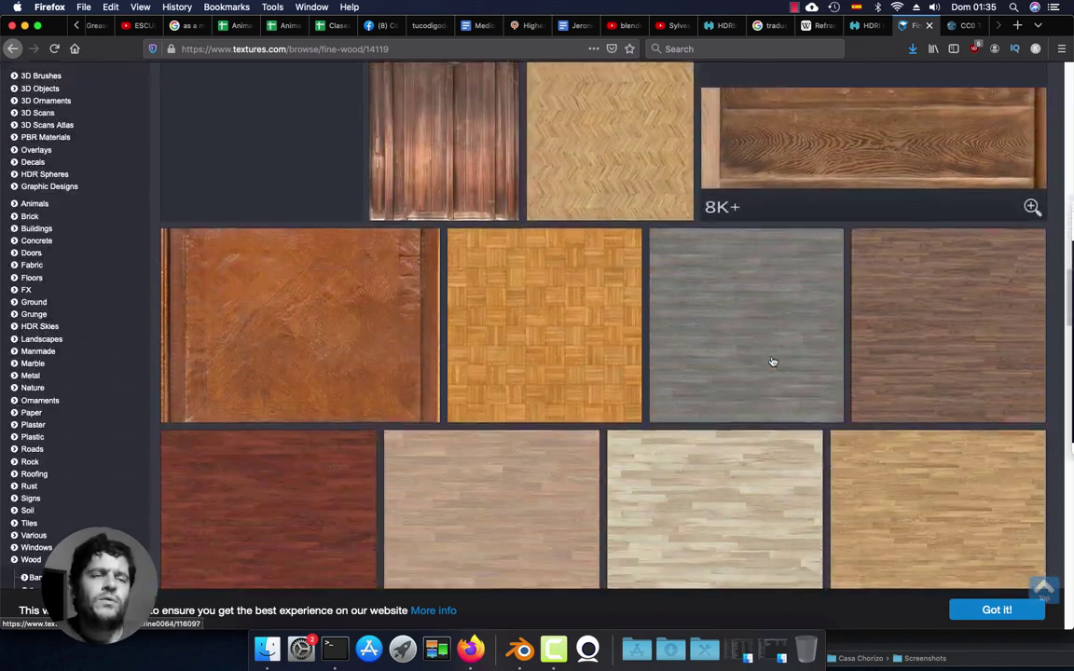
scroll(772, 364, "up", 20)
scroll(810, 178, "up", 5)
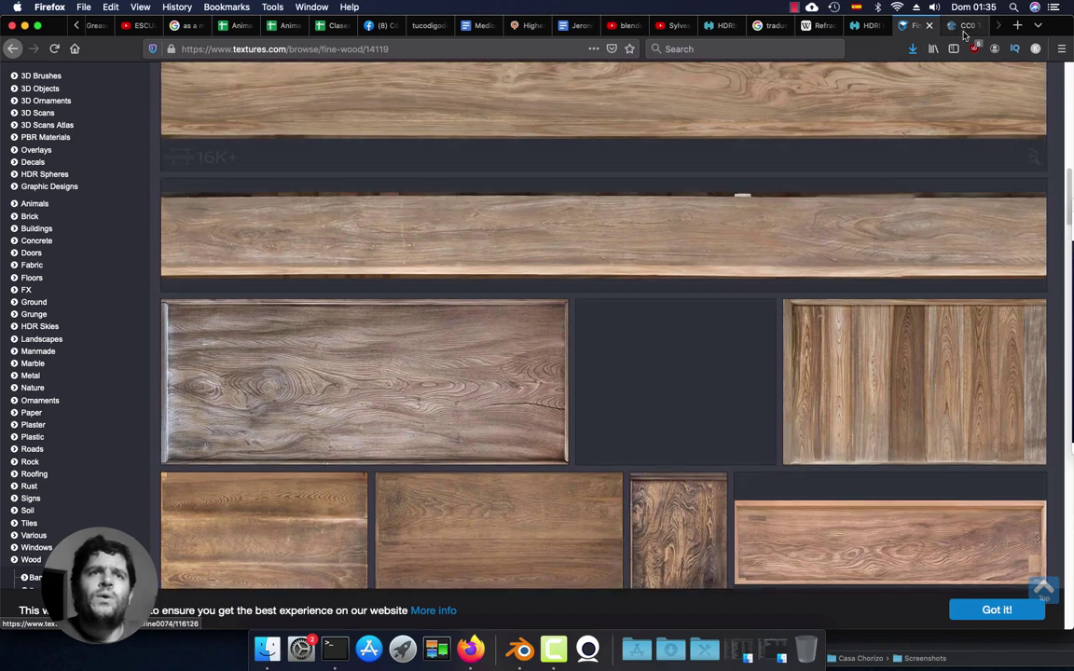
- Search the CC0 Textures site for wood
left_click(964, 26)
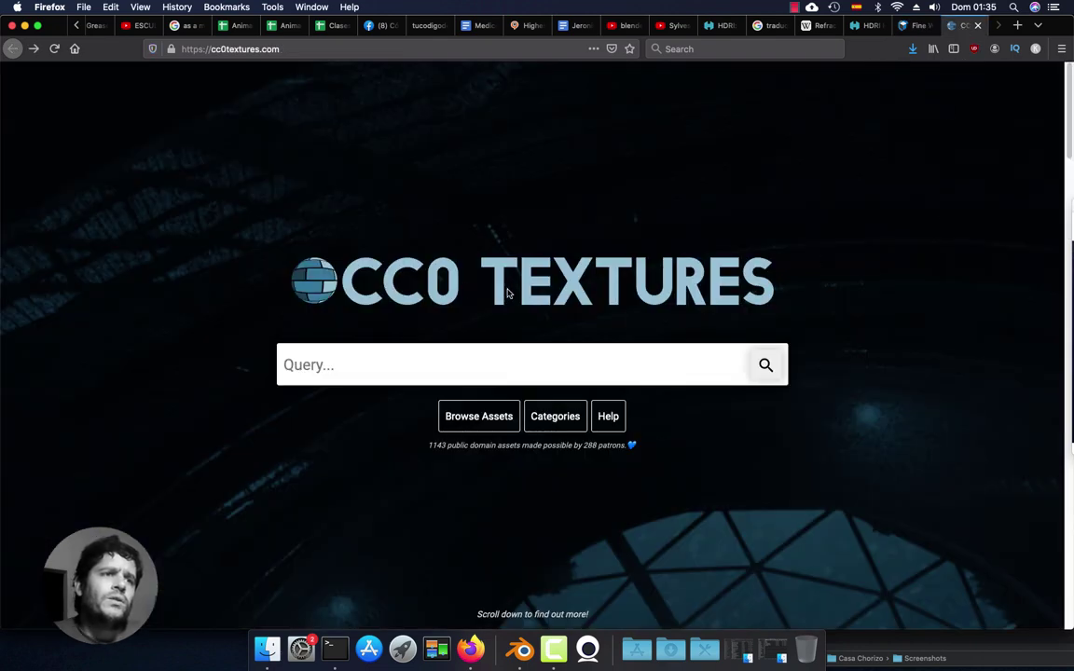
left_click(369, 369)
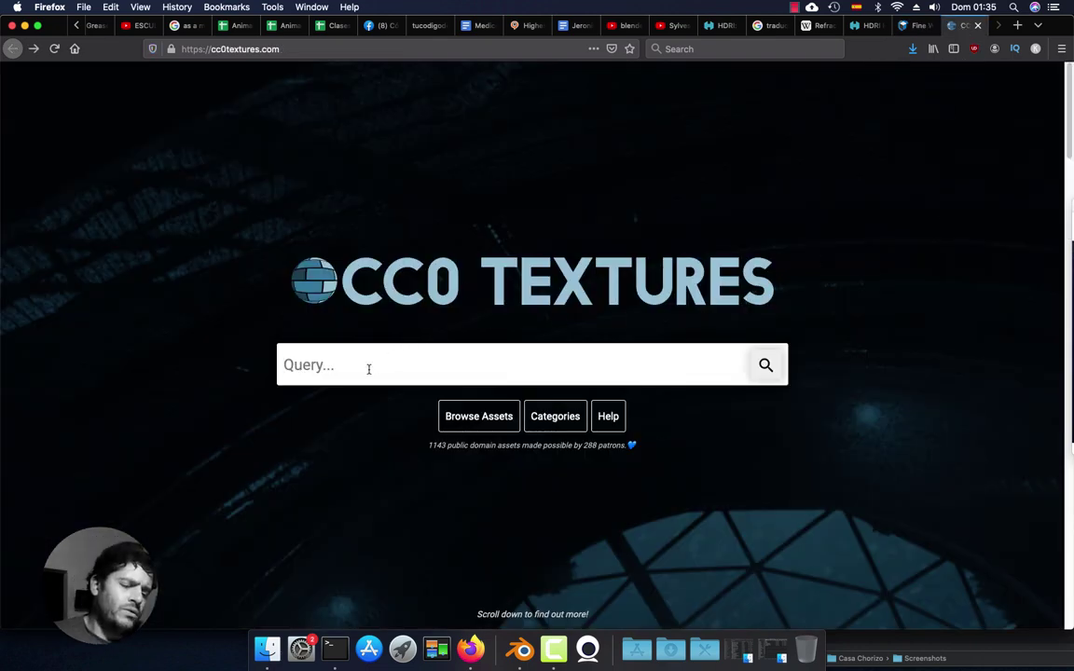
type("wood")
key("Return")
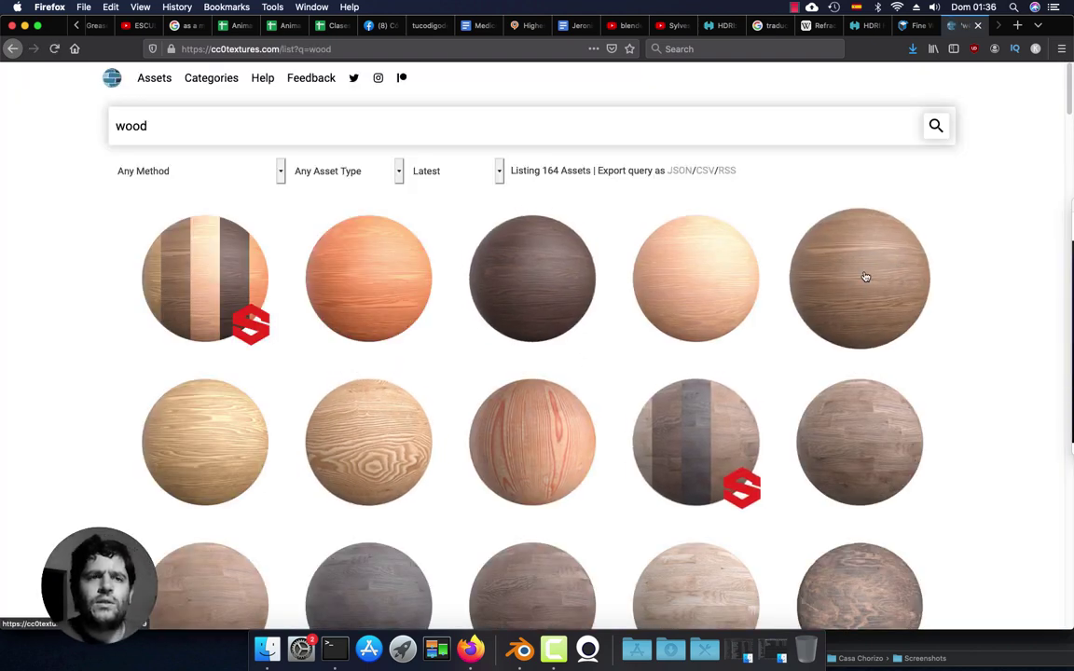
- Open the Wood 049 texture and examine its download formats, preview and similar assets
left_click(865, 276)
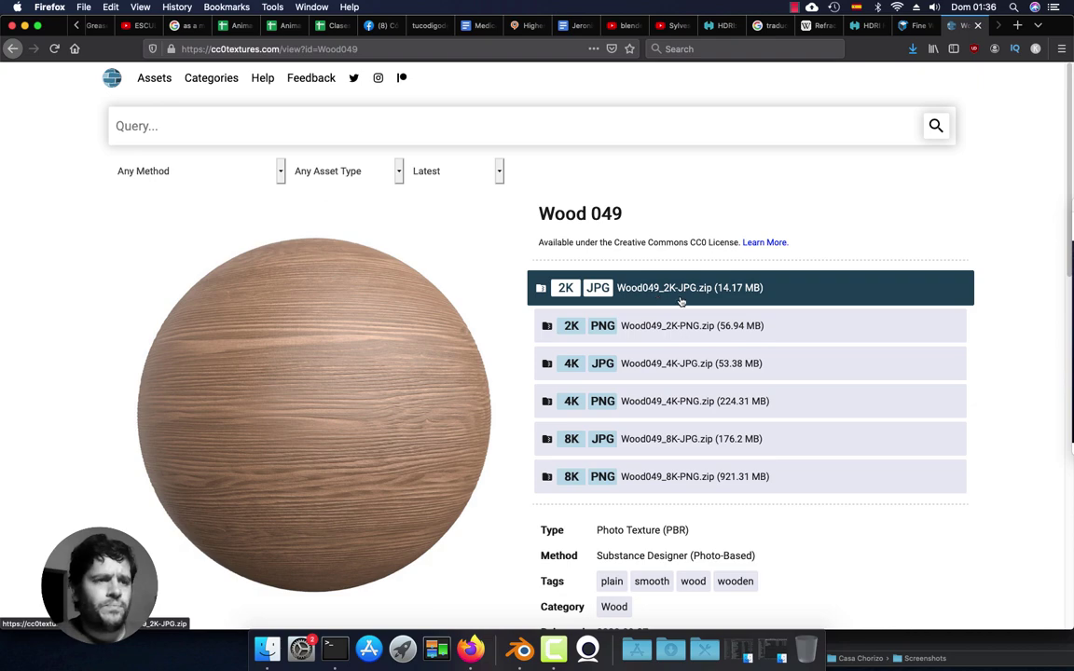
scroll(1012, 332, "down", 5)
scroll(1012, 332, "up", 5)
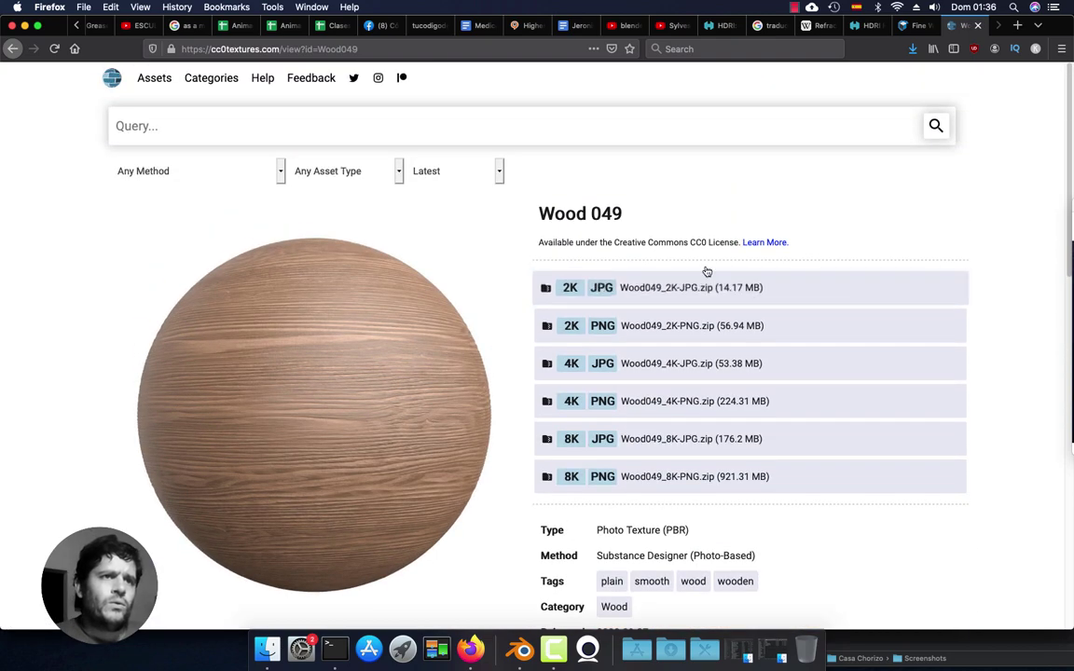
scroll(662, 400, "down", 15)
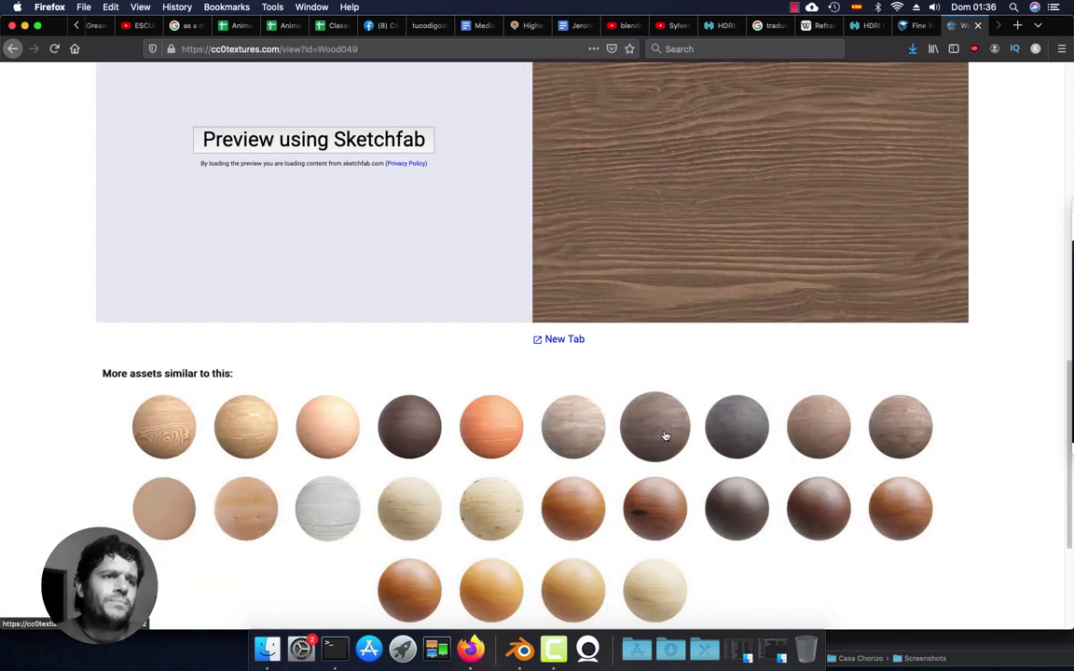
scroll(665, 436, "up", 15)
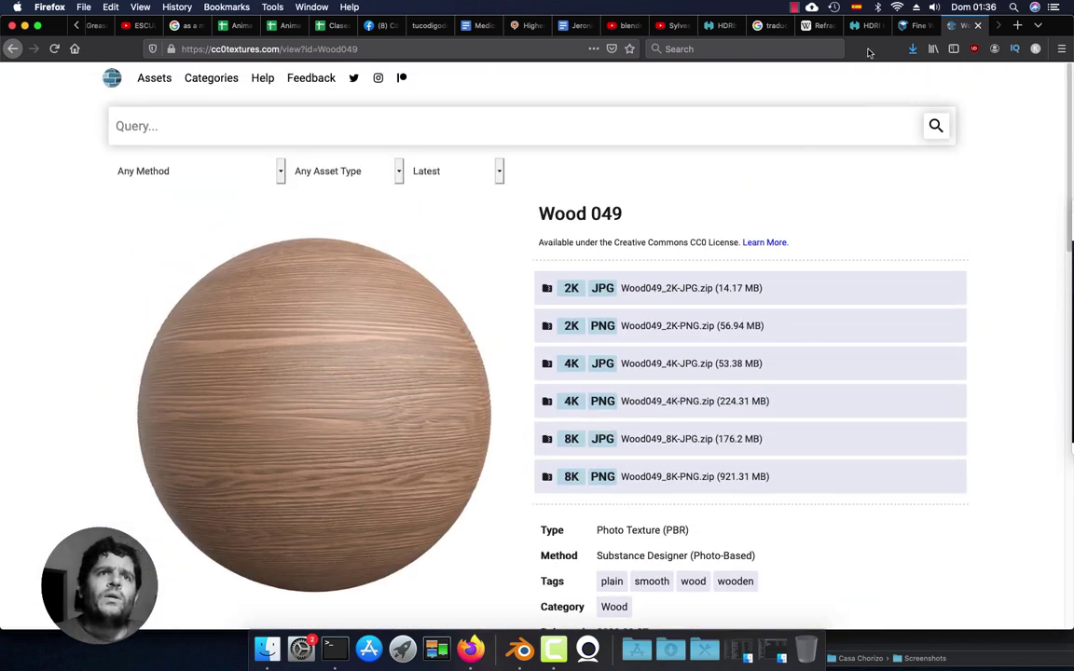
- Go to the HDRI Haven site and look through its home page
left_click(866, 25)
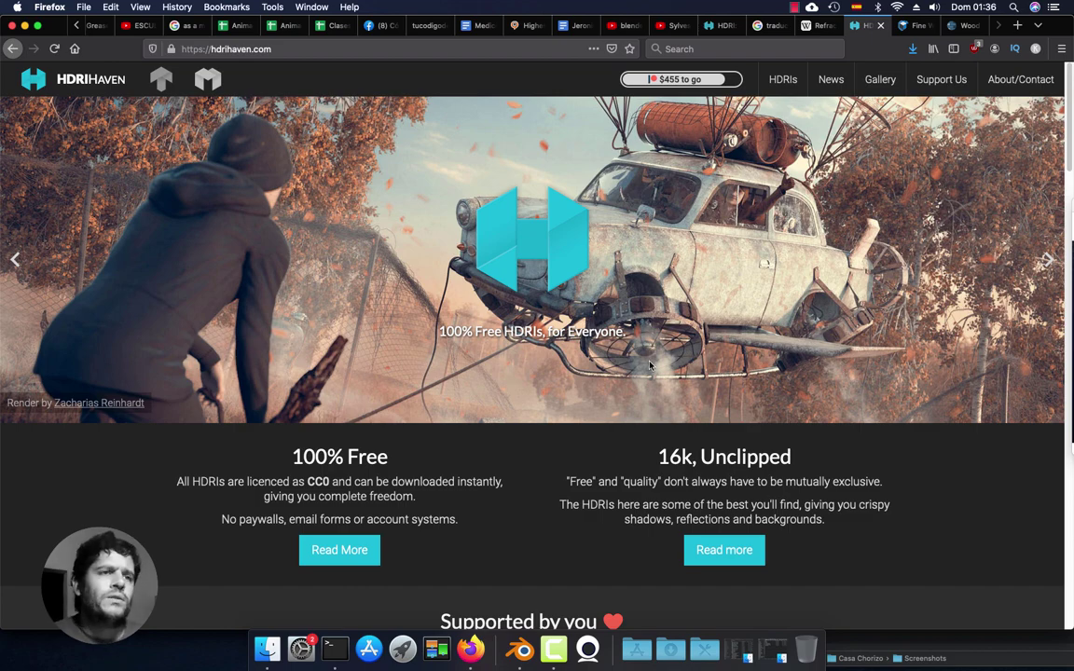
scroll(950, 499, "down", 3)
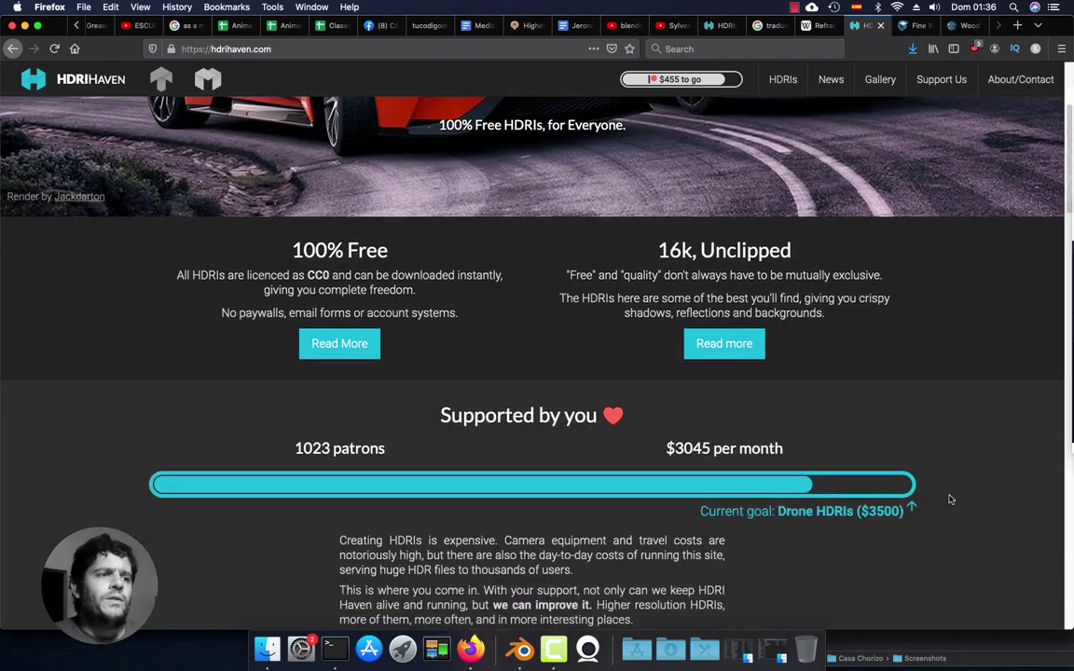
scroll(950, 500, "down", 3)
scroll(950, 499, "up", 5)
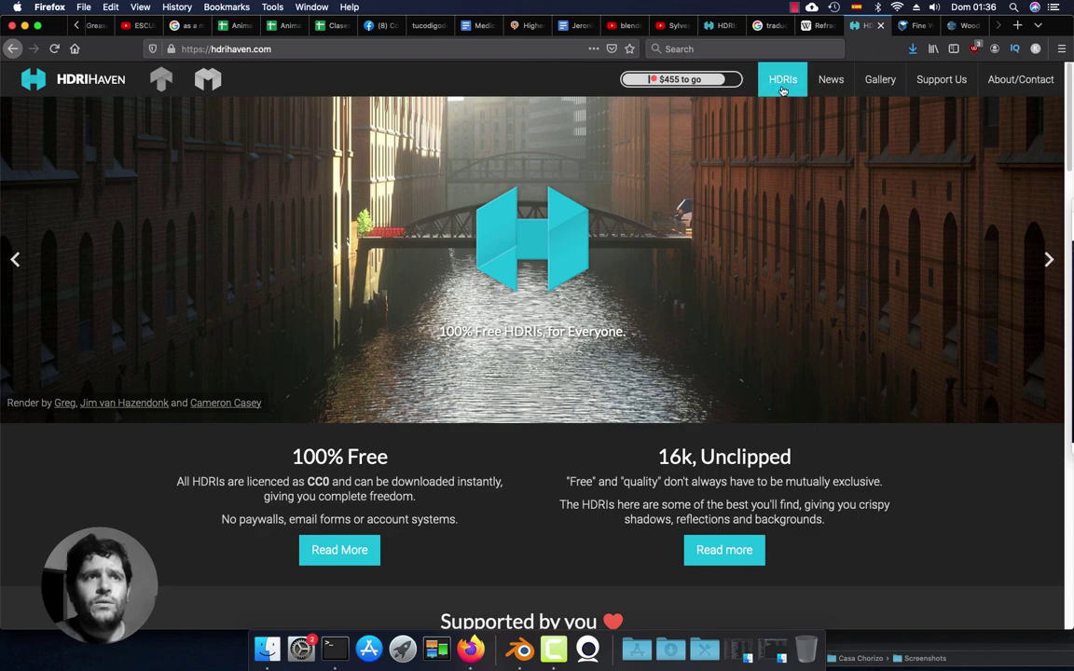
scroll(506, 320, "down", 5)
scroll(506, 320, "down", 5)
scroll(506, 319, "up", 10)
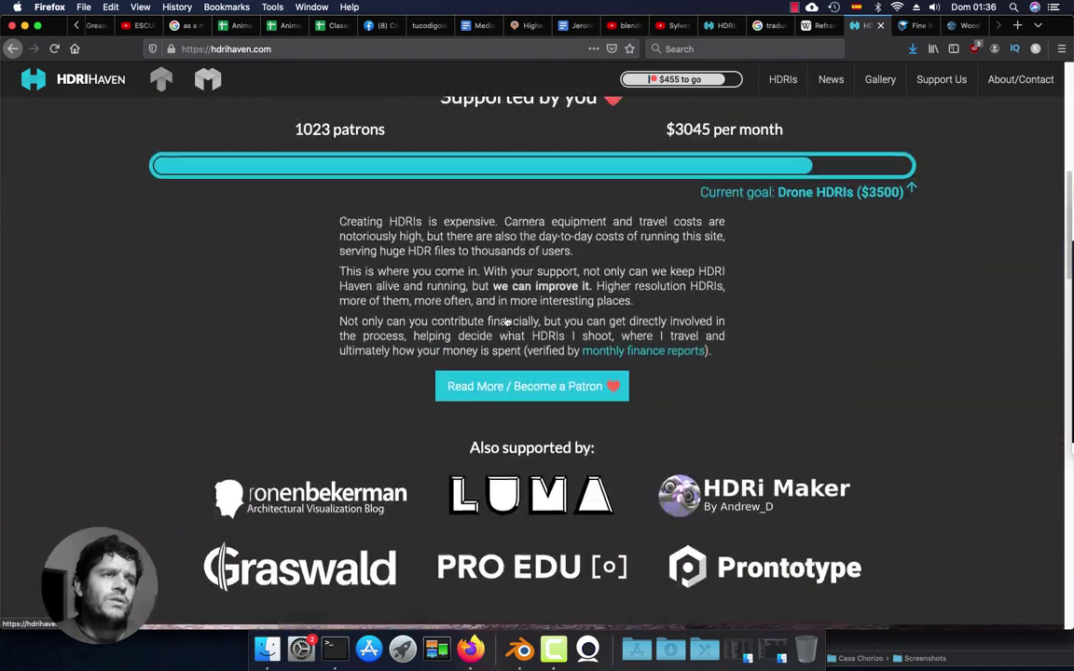
- Open the Peppermint Powerplant HDRI from the Indoor category of the HDRI library
left_click(775, 88)
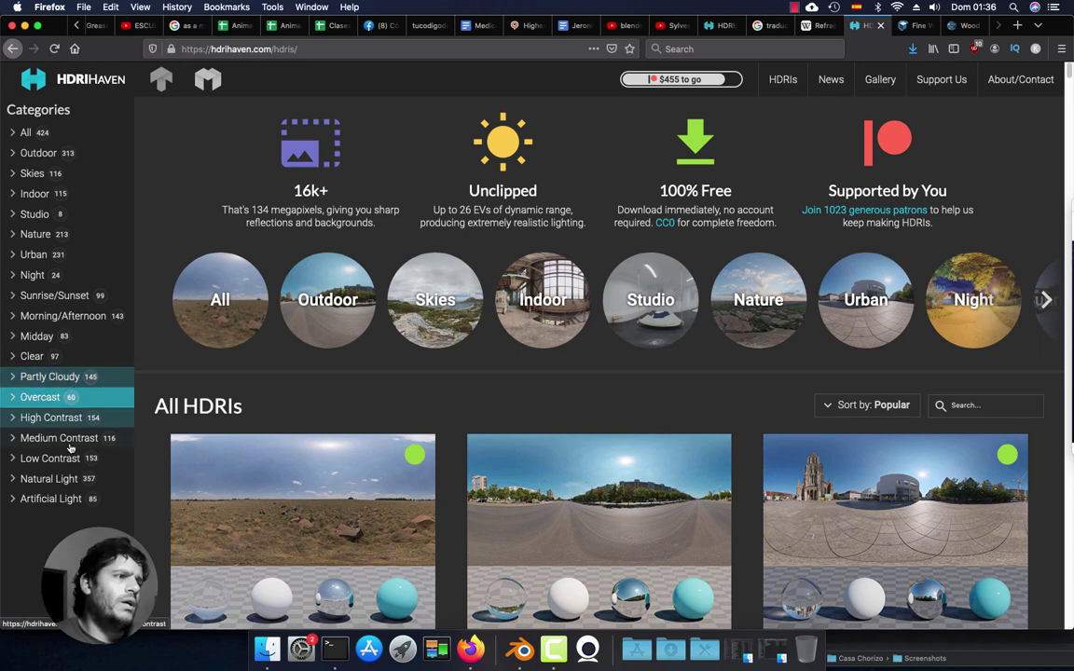
left_click(37, 198)
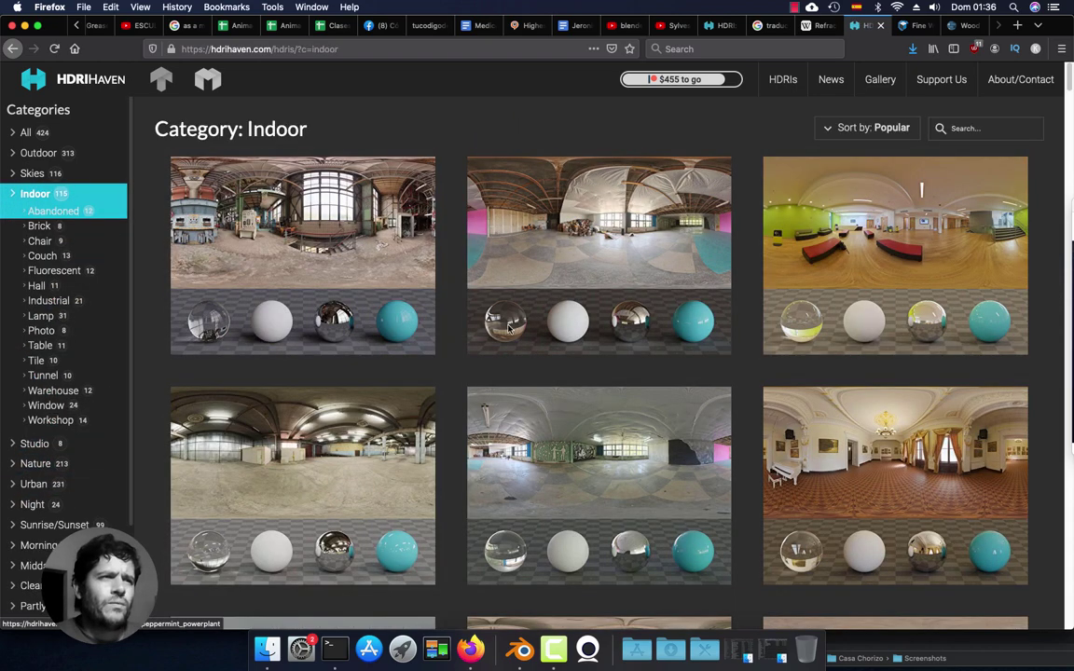
left_click(321, 254)
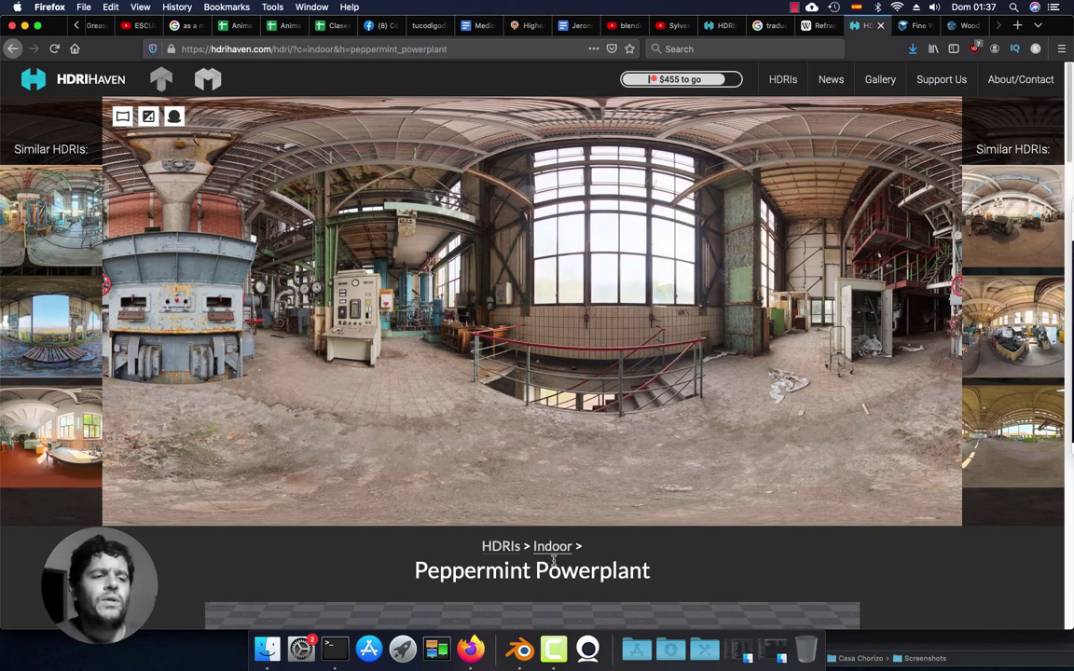
- Switch to Blender, unlink the peppermint_powerplant_2k.hdr image from the World background and remove the texture from its Color
left_click(522, 645)
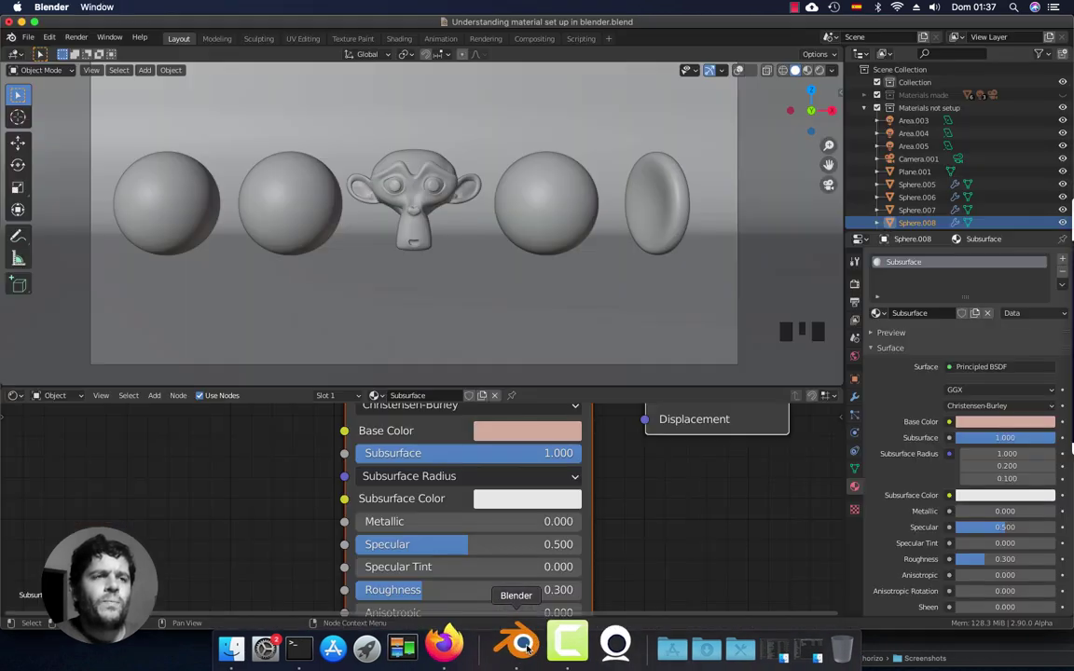
left_click(854, 357)
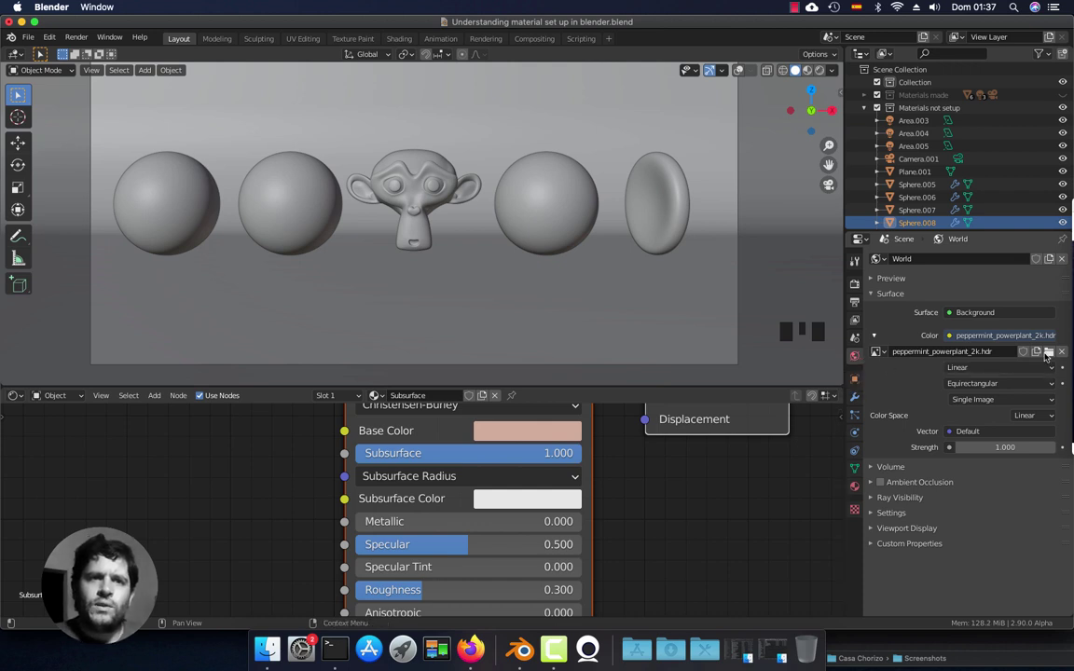
left_click(1063, 353)
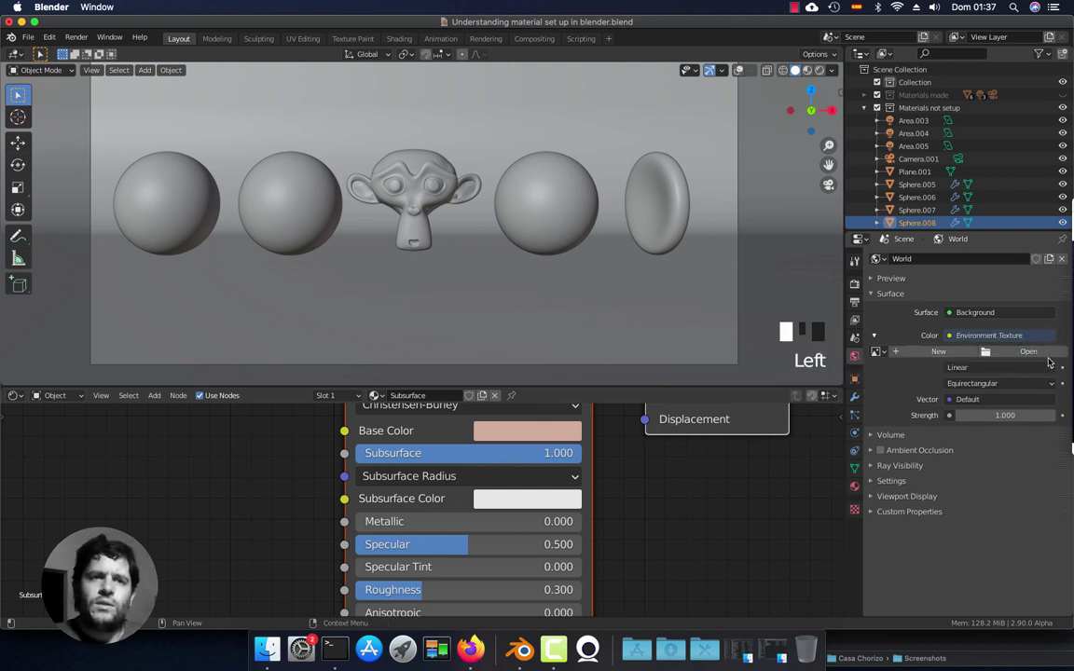
left_click(957, 338)
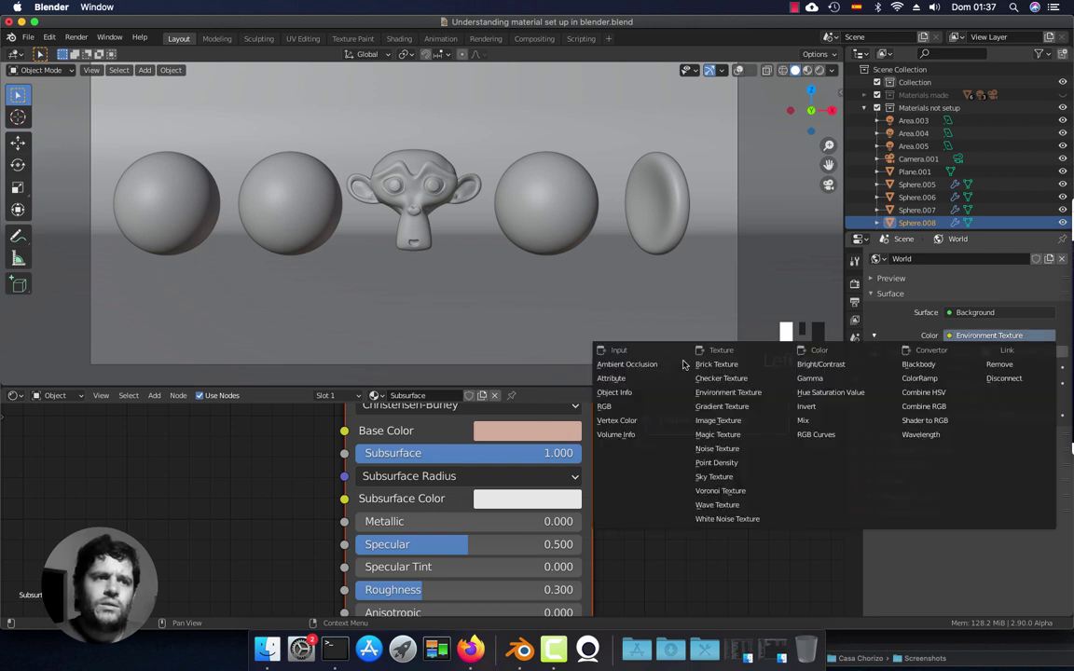
left_click(614, 392)
left_click(990, 338)
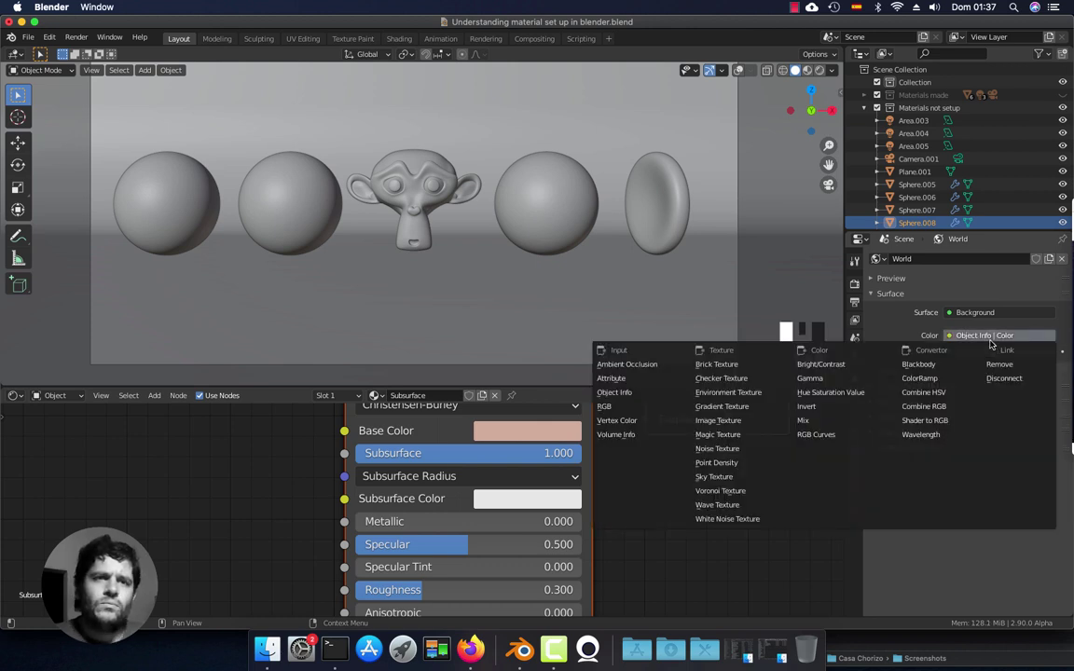
left_click(1000, 365)
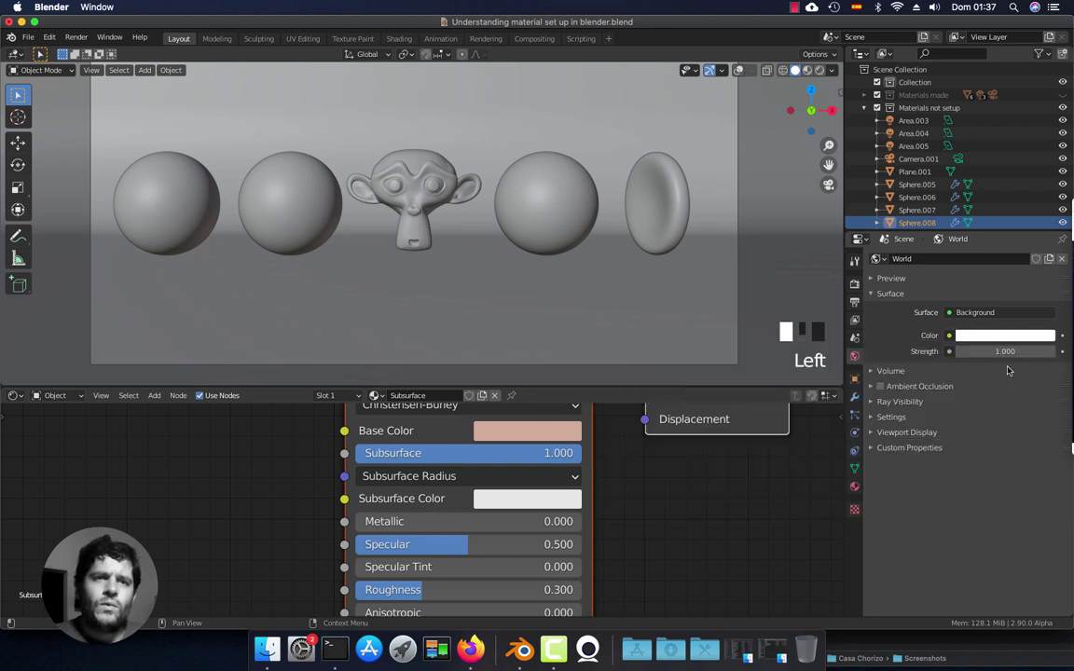
- Assign an Environment Texture to the World background's Color, and open the image file browser without loading a file
left_click(949, 336)
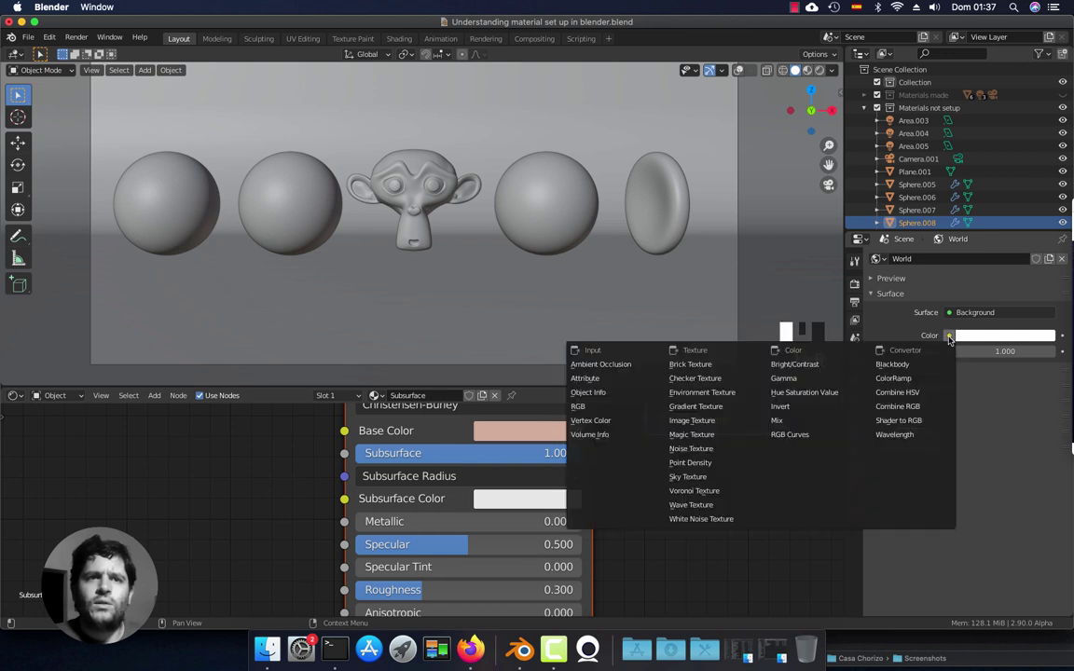
left_click(686, 395)
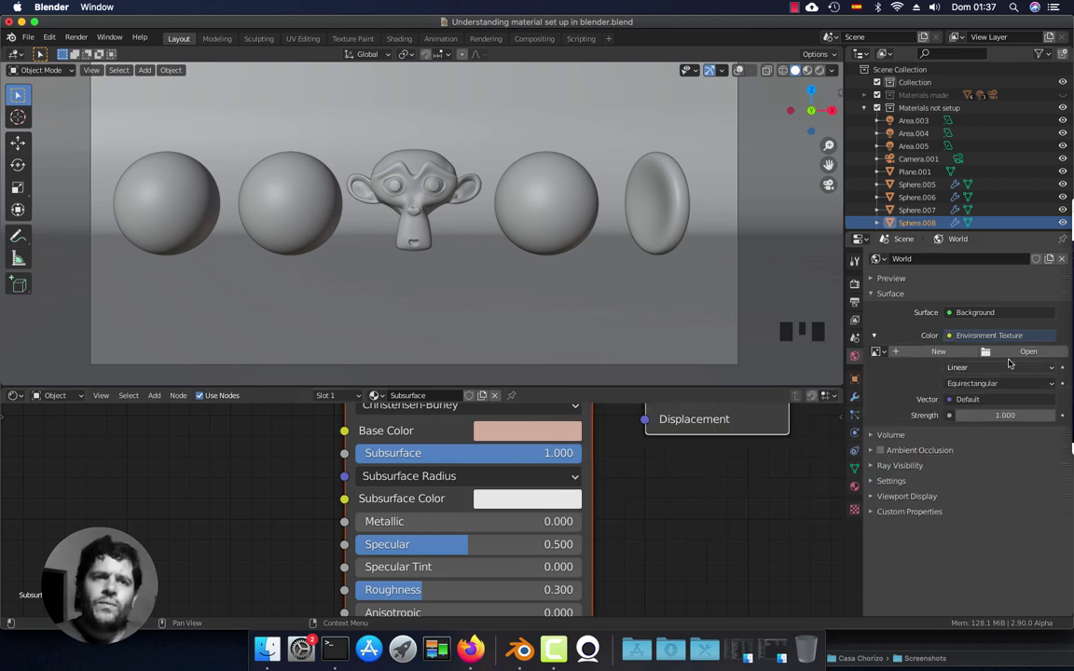
left_click(1025, 351)
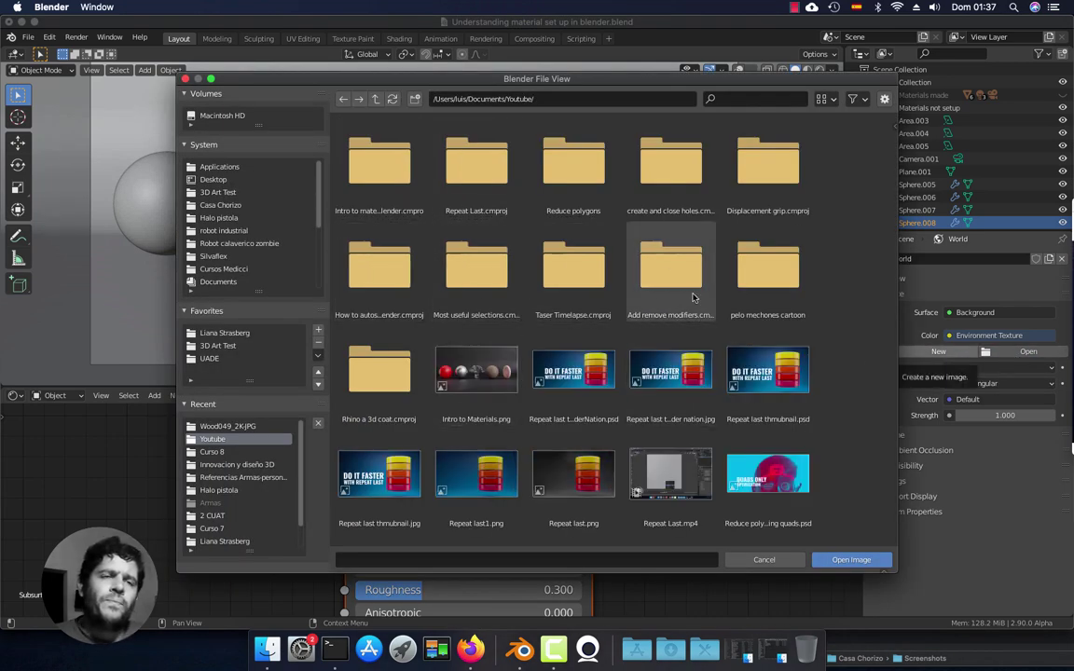
left_click(760, 561)
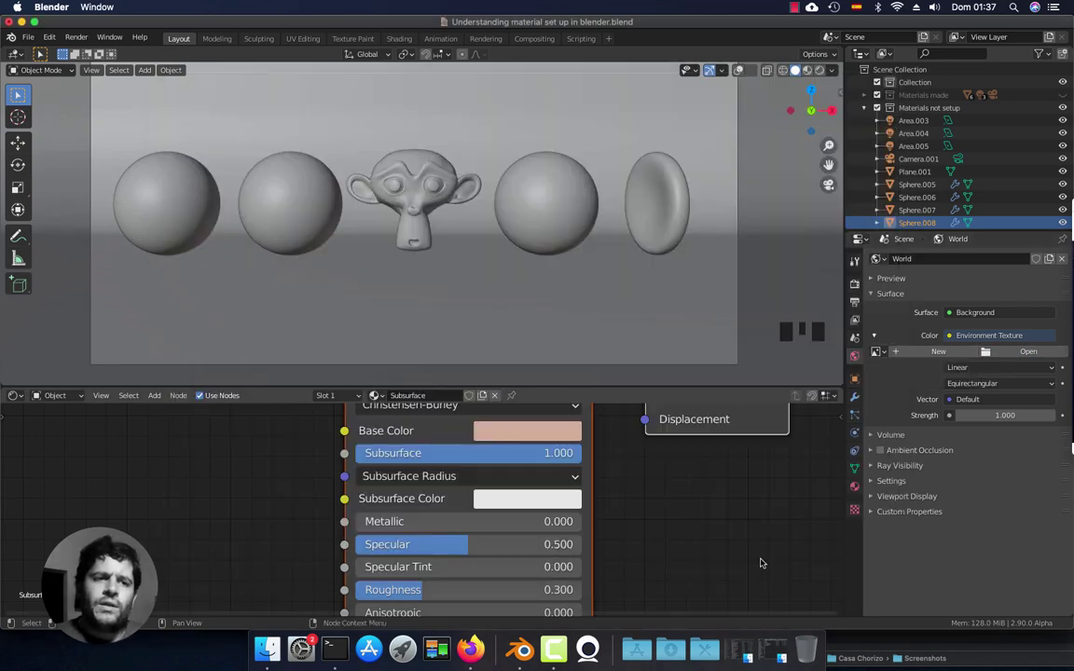